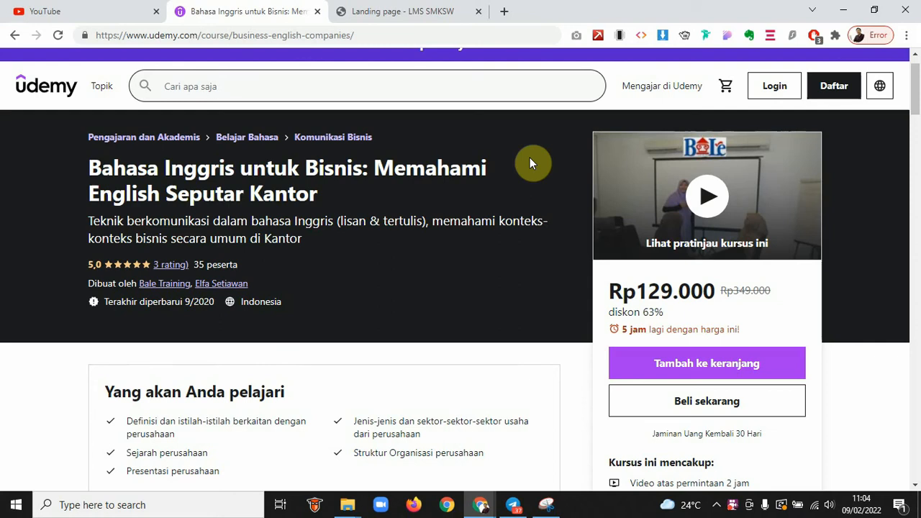
# Switch to the LMS SMKSW landing page tab and select its web address
pyautogui.click(392, 10)
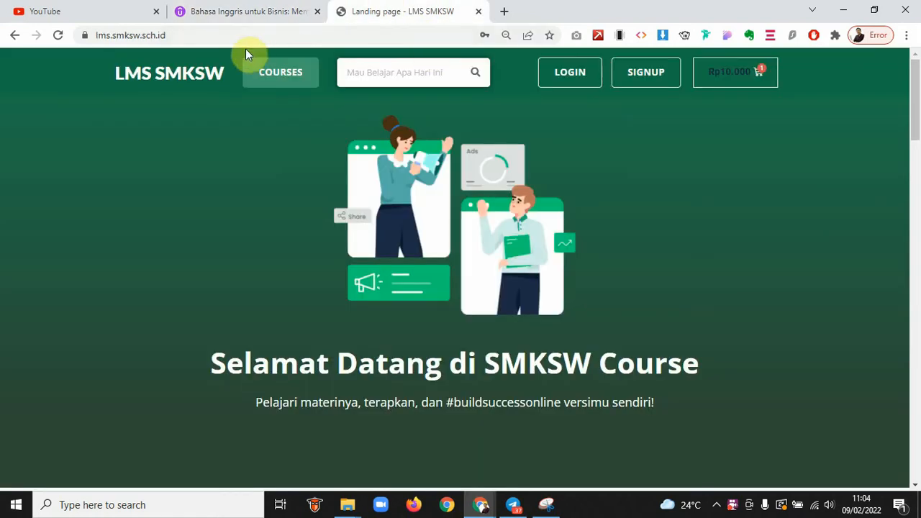
pyautogui.click(199, 36)
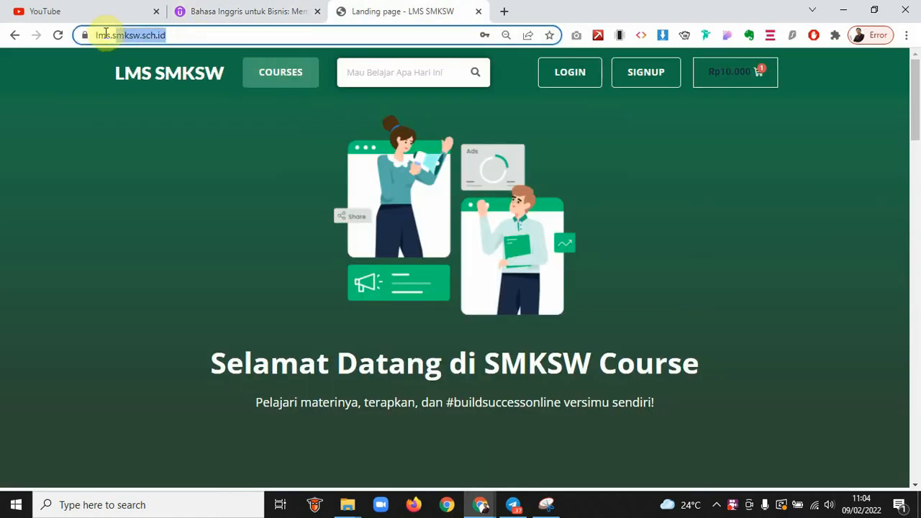
pyautogui.click(207, 32)
pyautogui.click(124, 308)
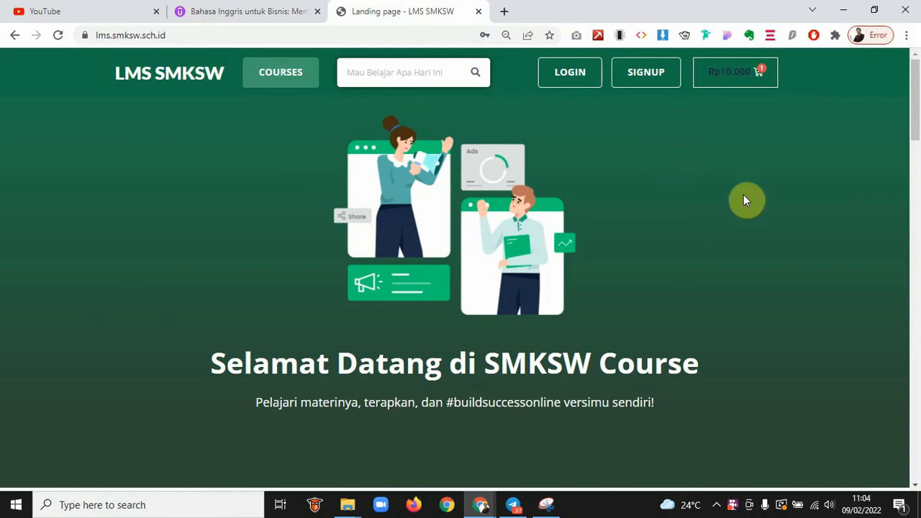
# Scroll through the landing page's sections and course cards, then return to the Udemy course tab
pyautogui.scroll(-2, 744, 200)
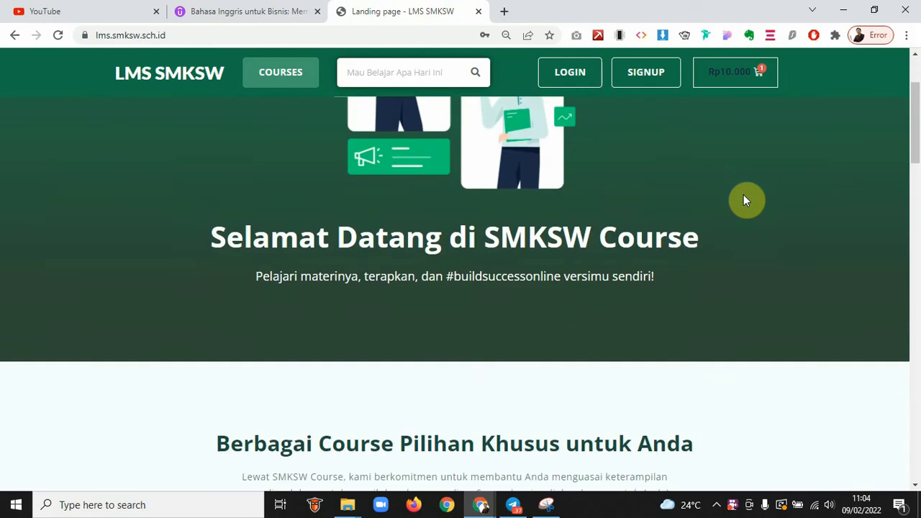
pyautogui.scroll(-6, 745, 200)
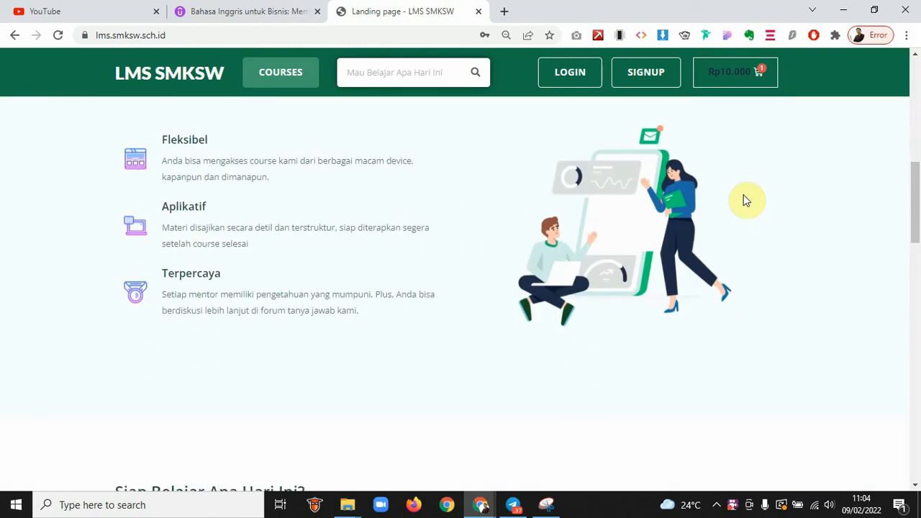
pyautogui.scroll(-6, 797, 286)
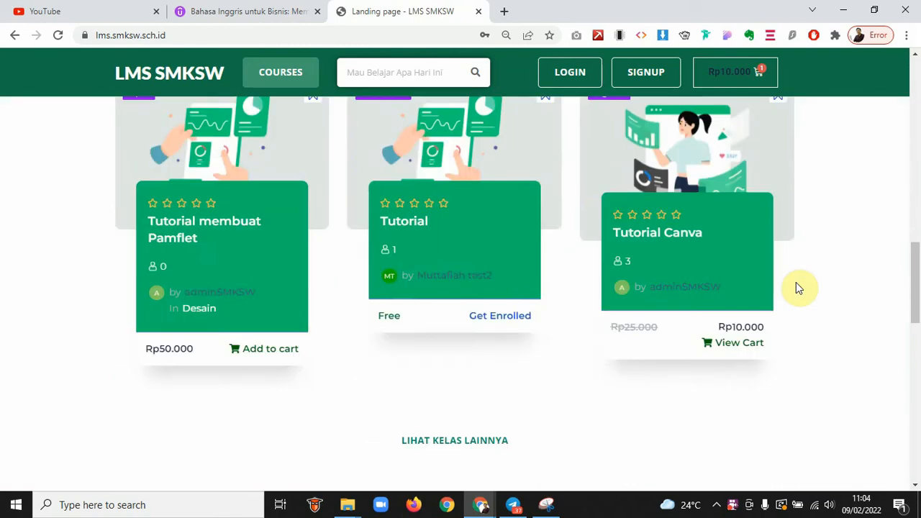
pyautogui.scroll(-9, 796, 282)
pyautogui.scroll(20, 796, 284)
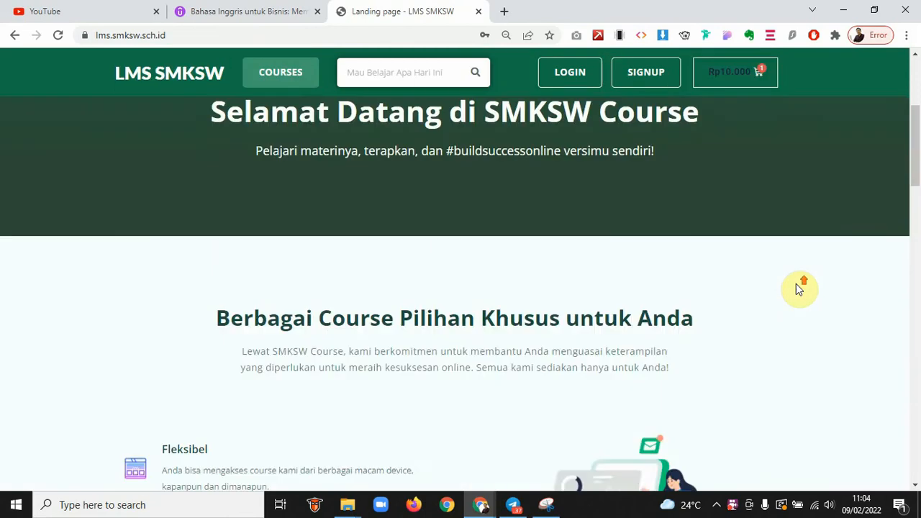
pyautogui.scroll(4, 796, 283)
pyautogui.scroll(-4, 795, 284)
pyautogui.scroll(4, 796, 283)
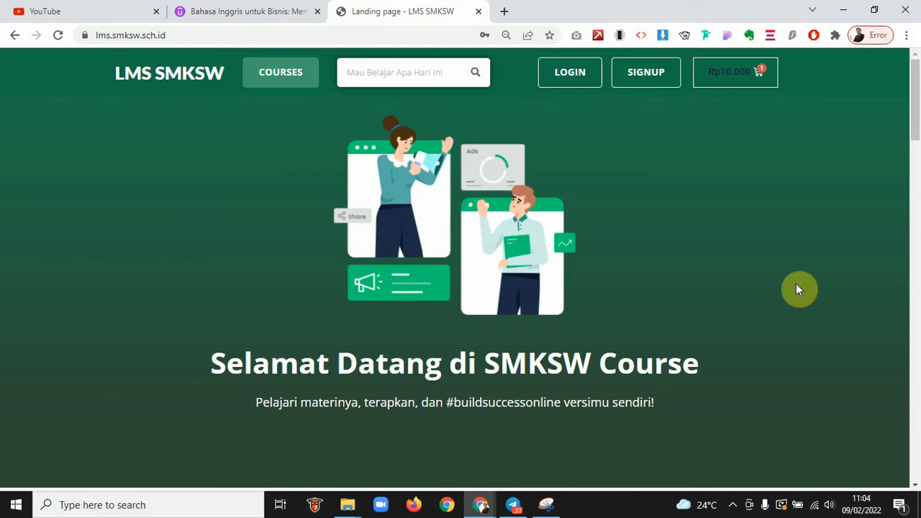
pyautogui.click(229, 16)
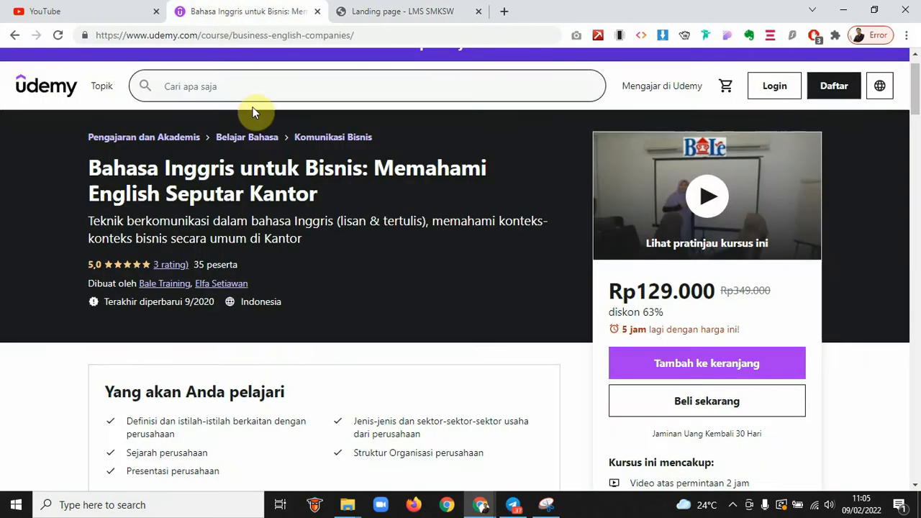
# Scroll through the Bahasa Inggris untuk Bisnis course details and highlight 'udemy.com' in the address
pyautogui.scroll(-2, 251, 111)
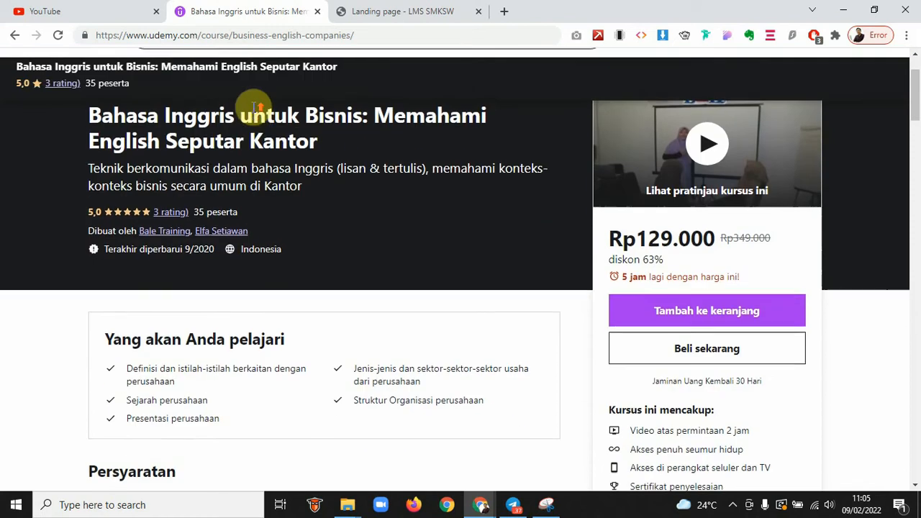
pyautogui.scroll(2, 252, 112)
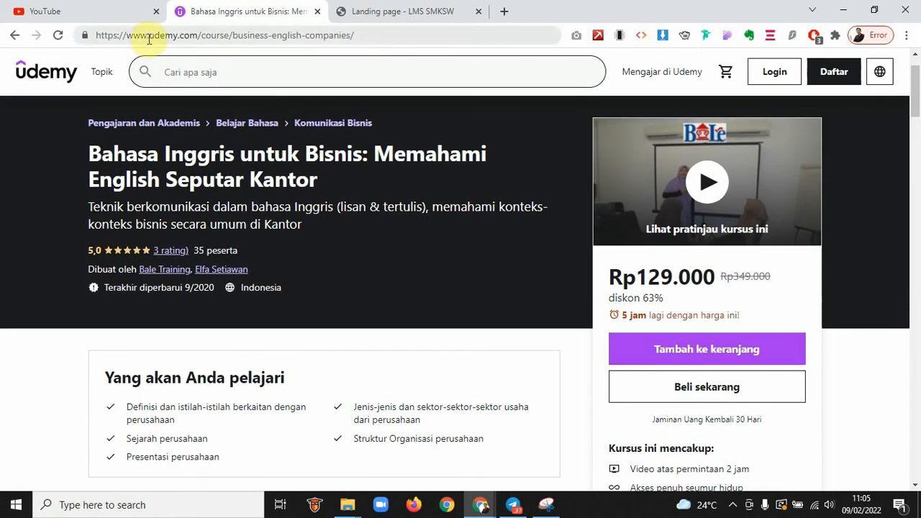
pyautogui.moveTo(149, 35); pyautogui.dragTo(192, 36)
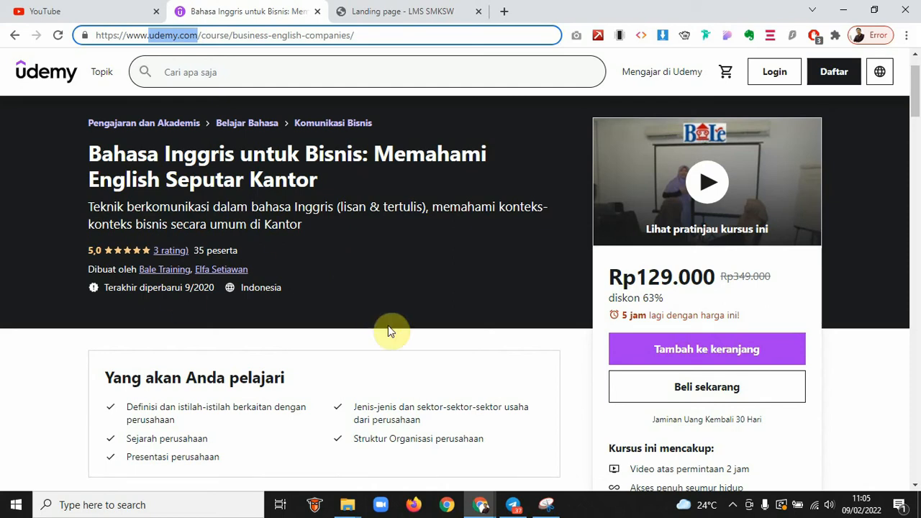
pyautogui.scroll(-4, 388, 330)
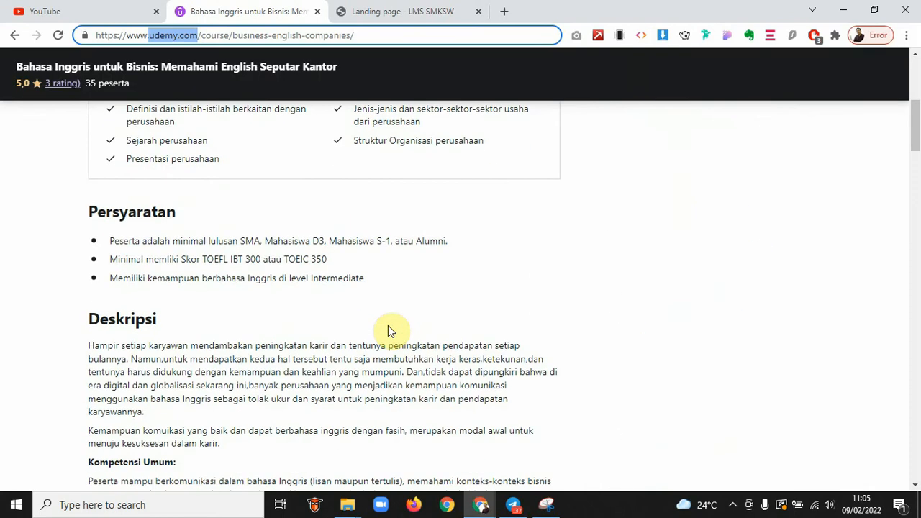
pyautogui.scroll(-4, 388, 330)
pyautogui.scroll(9, 388, 330)
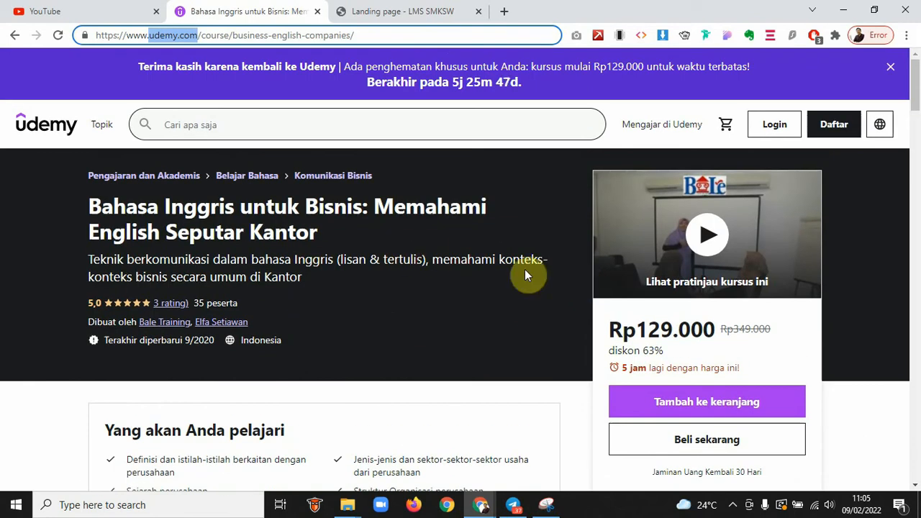
pyautogui.scroll(-1, 247, 331)
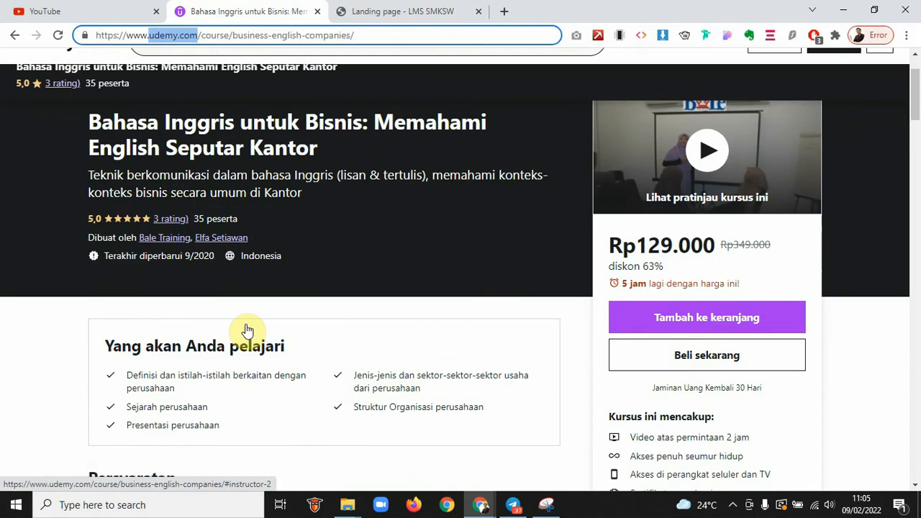
pyautogui.scroll(1, 247, 330)
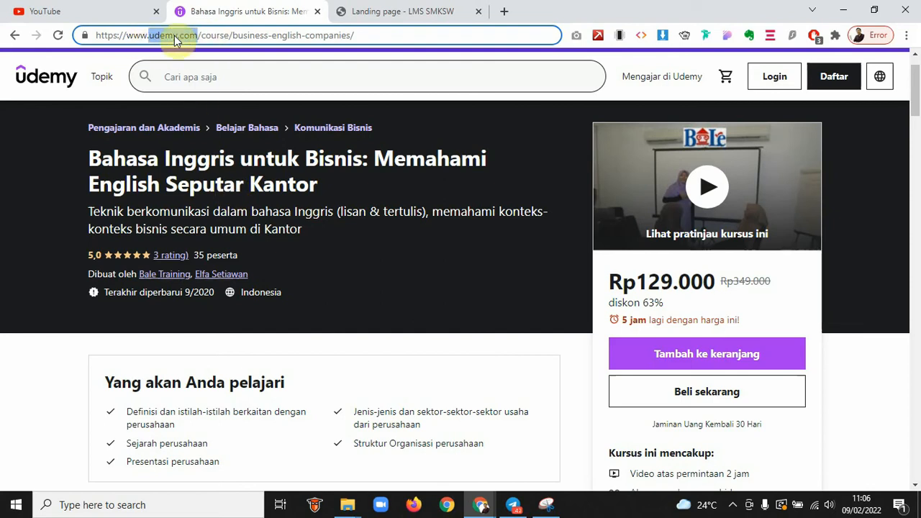
pyautogui.moveTo(147, 35); pyautogui.dragTo(396, 38)
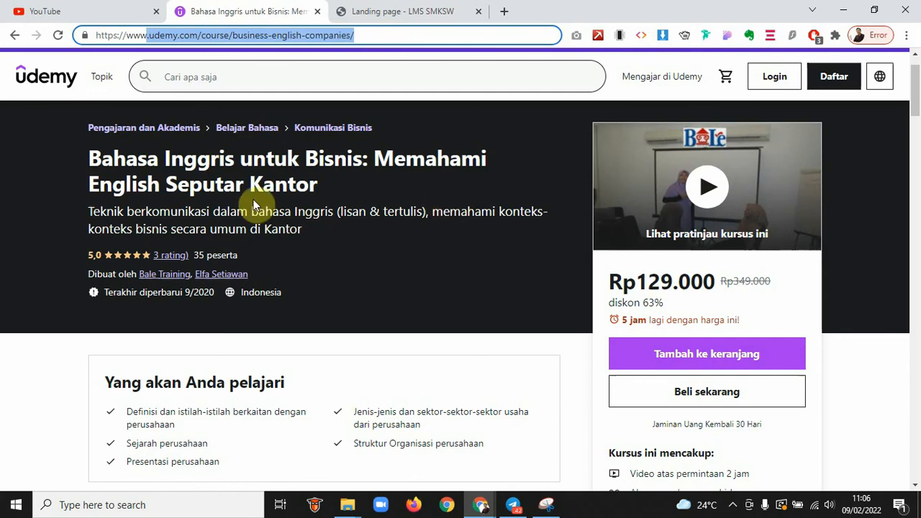
pyautogui.moveTo(89, 156); pyautogui.dragTo(319, 185)
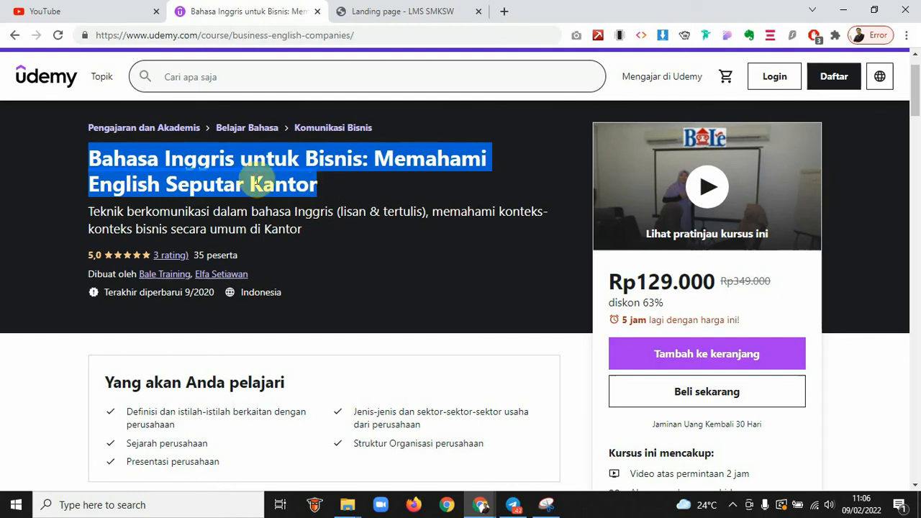
pyautogui.click(1, 193)
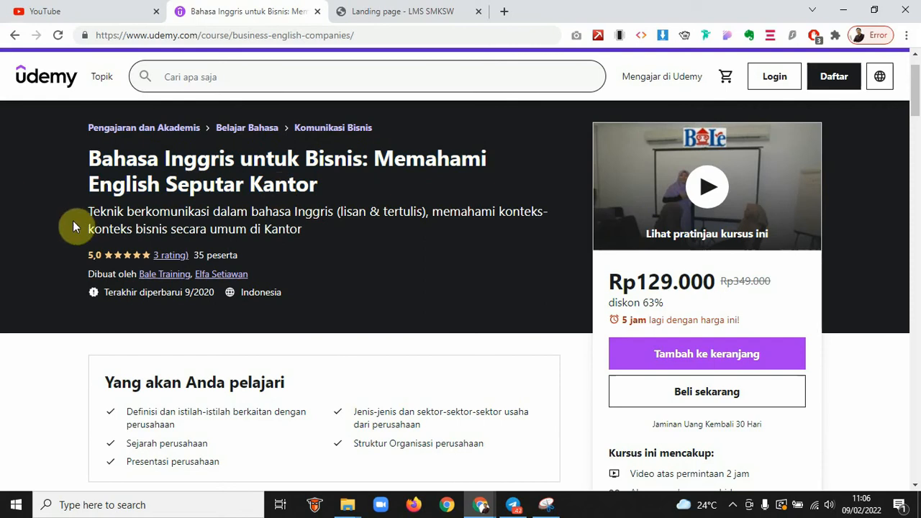
pyautogui.moveTo(88, 211); pyautogui.dragTo(308, 230)
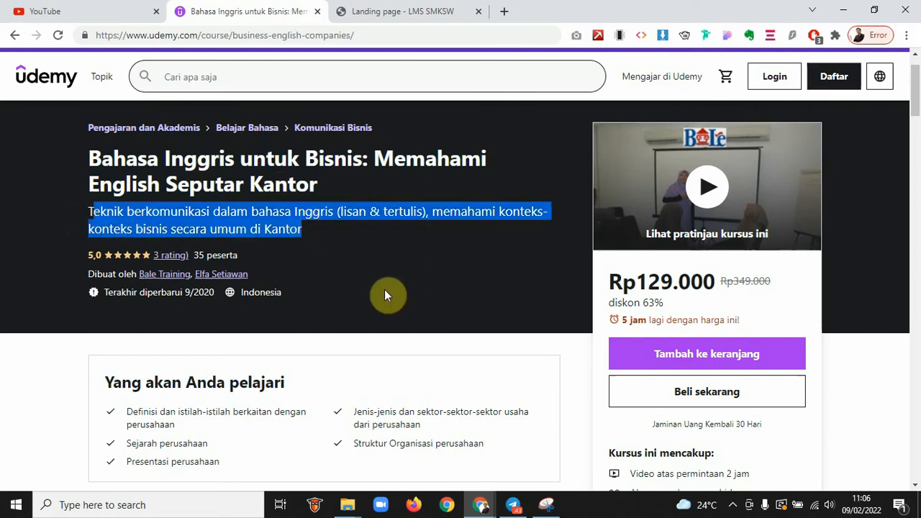
pyautogui.scroll(-1, 384, 293)
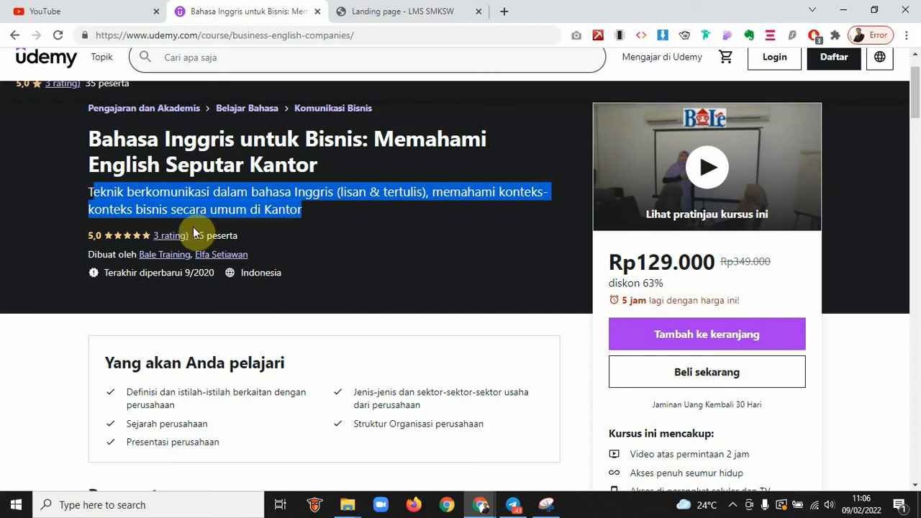
pyautogui.moveTo(200, 234); pyautogui.dragTo(243, 239)
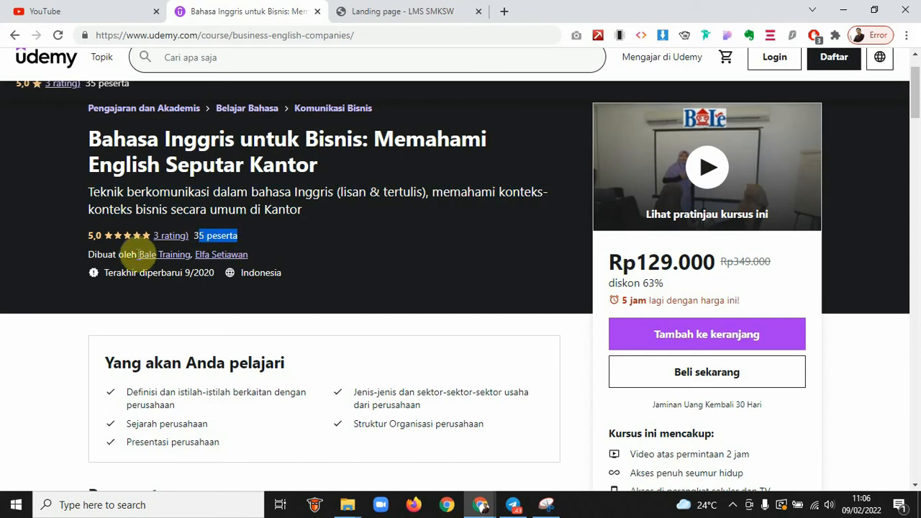
pyautogui.moveTo(140, 273); pyautogui.dragTo(207, 274)
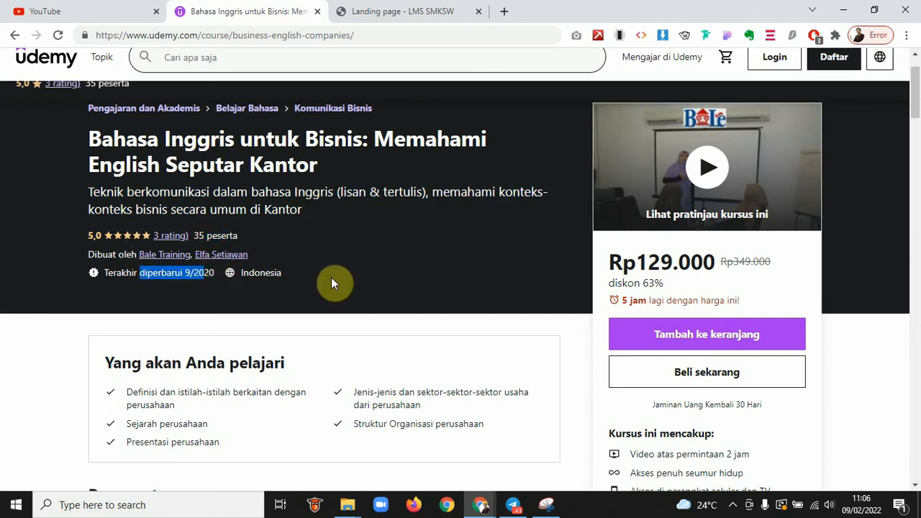
pyautogui.scroll(-1, 450, 292)
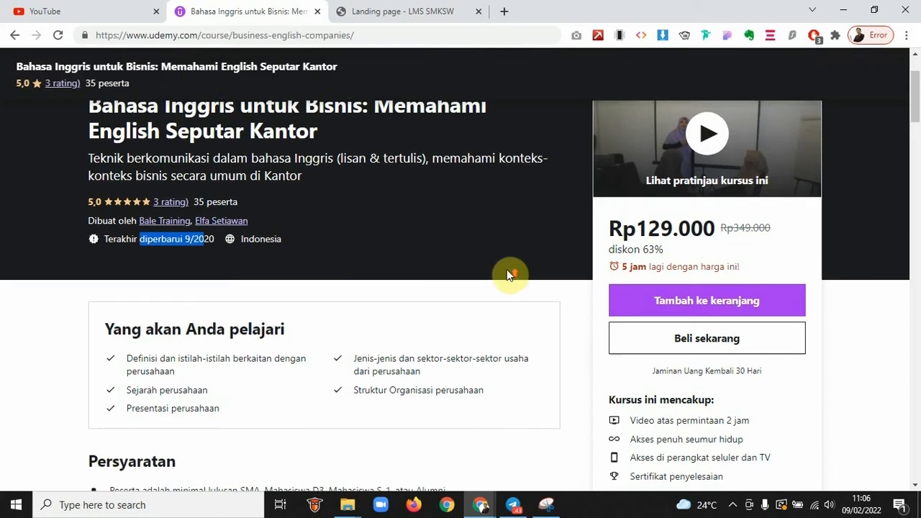
pyautogui.scroll(1, 508, 271)
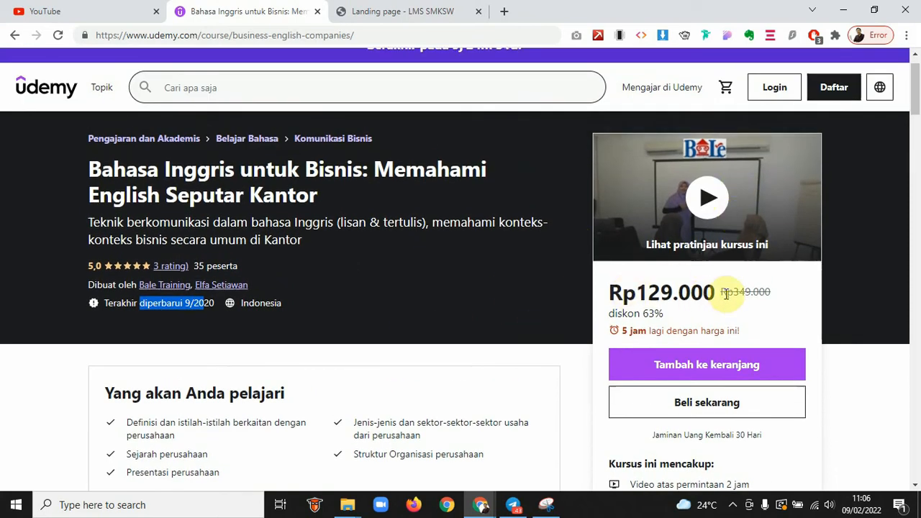
pyautogui.moveTo(719, 292); pyautogui.dragTo(767, 294)
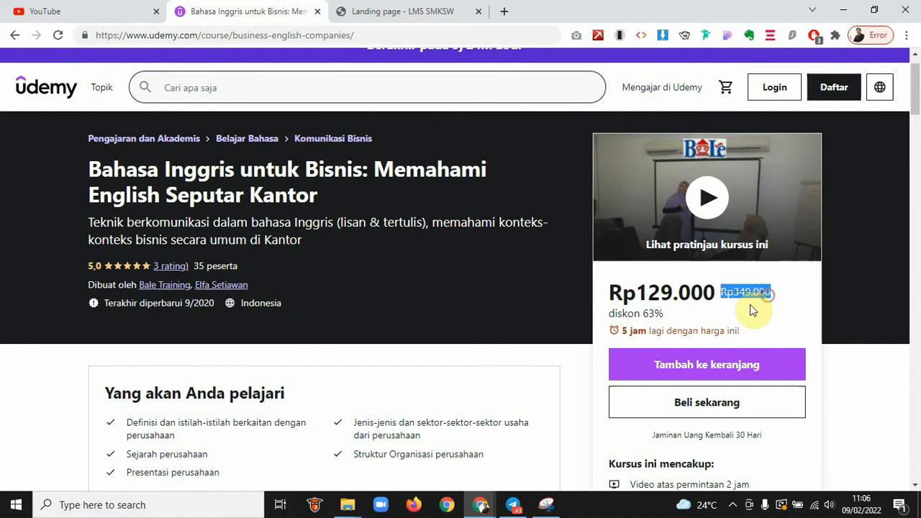
pyautogui.moveTo(605, 314); pyautogui.dragTo(669, 320)
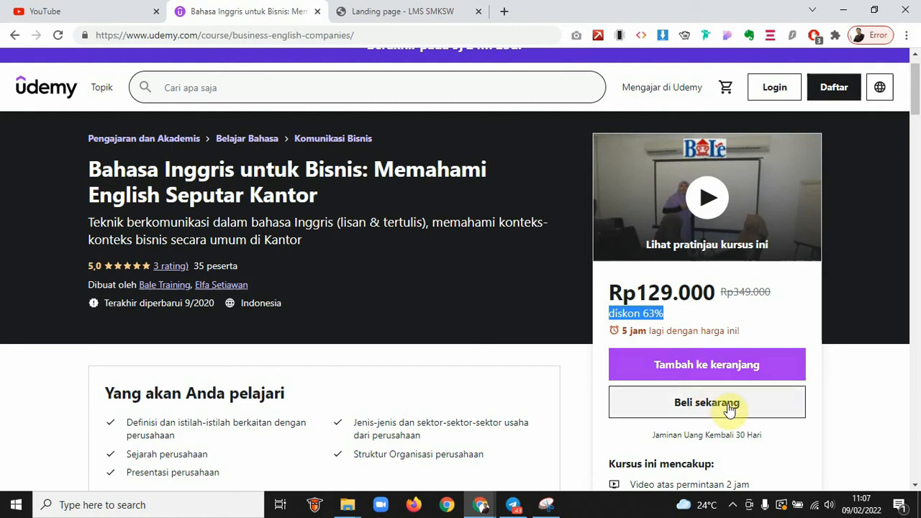
pyautogui.scroll(-1, 709, 408)
pyautogui.scroll(-1, 709, 403)
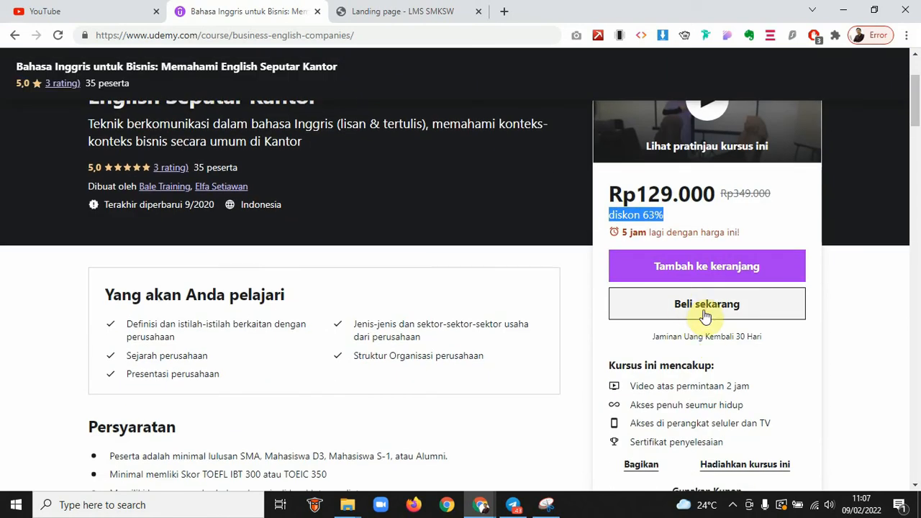
pyautogui.scroll(-1, 706, 346)
pyautogui.scroll(-1, 705, 346)
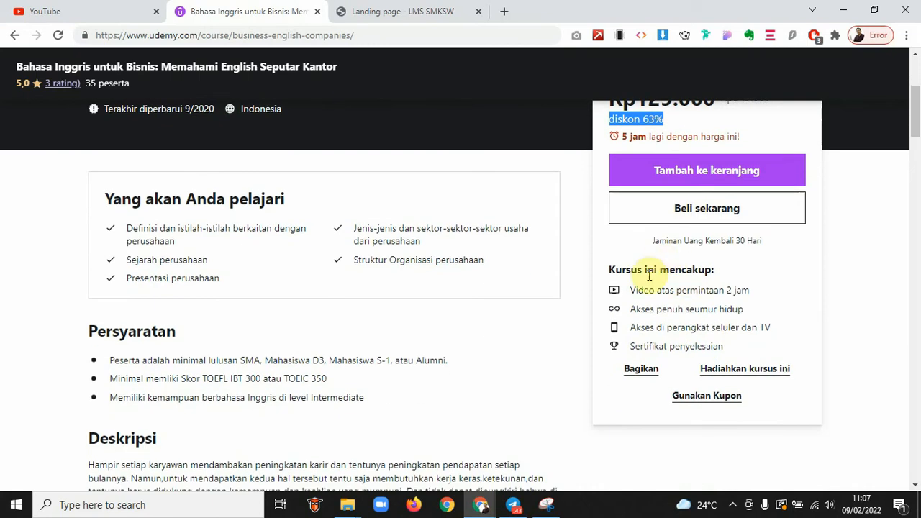
pyautogui.scroll(4, 750, 243)
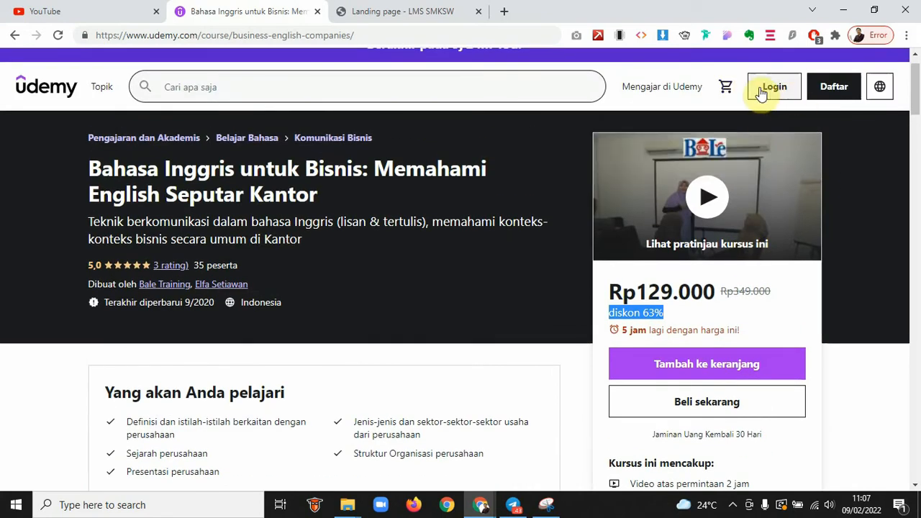
pyautogui.scroll(-4, 395, 321)
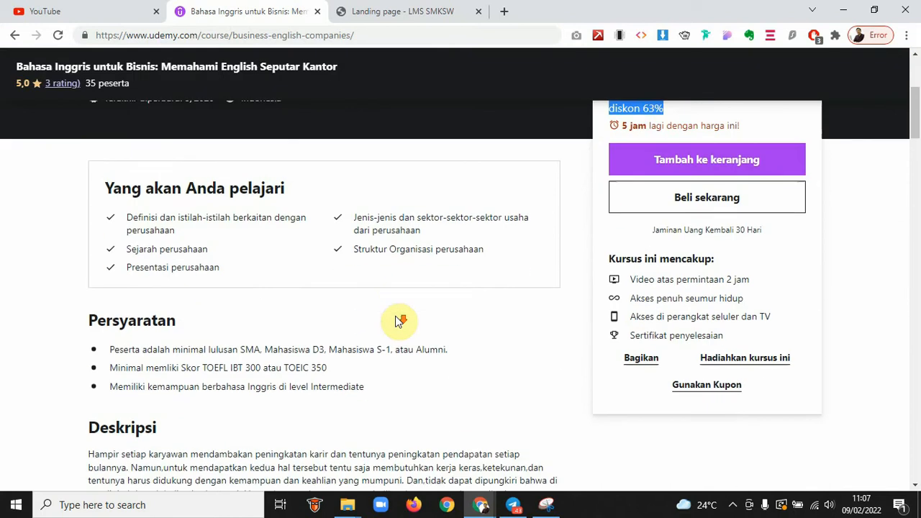
pyautogui.moveTo(116, 179); pyautogui.dragTo(411, 259)
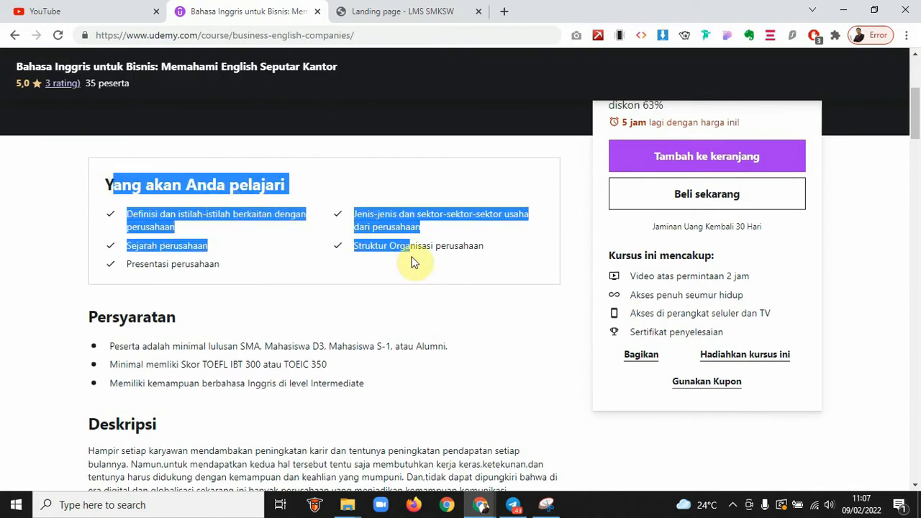
pyautogui.moveTo(105, 317); pyautogui.dragTo(308, 383)
pyautogui.scroll(-4, 278, 184)
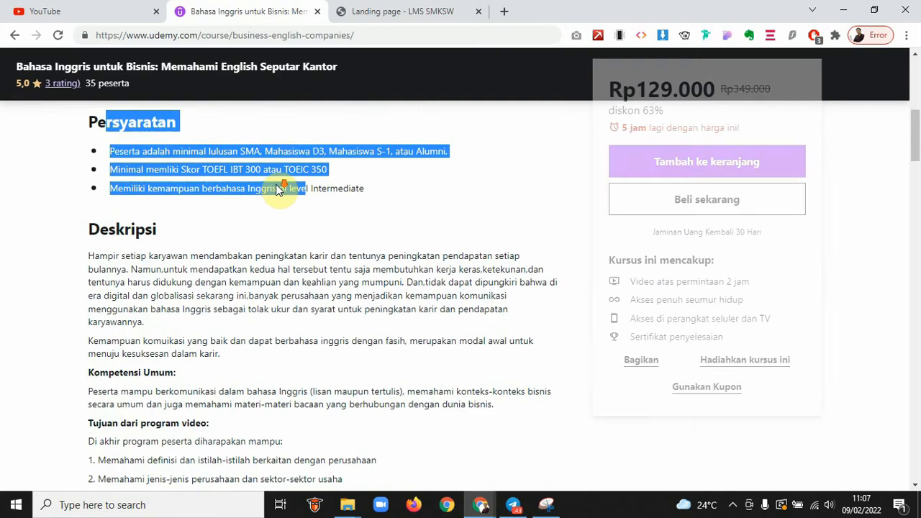
pyautogui.moveTo(103, 139); pyautogui.dragTo(216, 370)
pyautogui.scroll(-2, 220, 370)
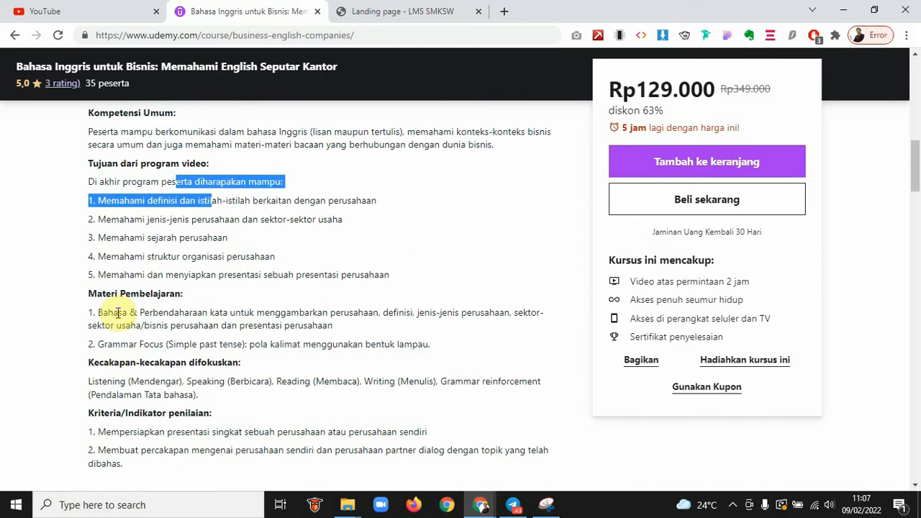
pyautogui.moveTo(112, 315); pyautogui.dragTo(196, 347)
pyautogui.scroll(-1, 197, 341)
pyautogui.scroll(-1, 200, 333)
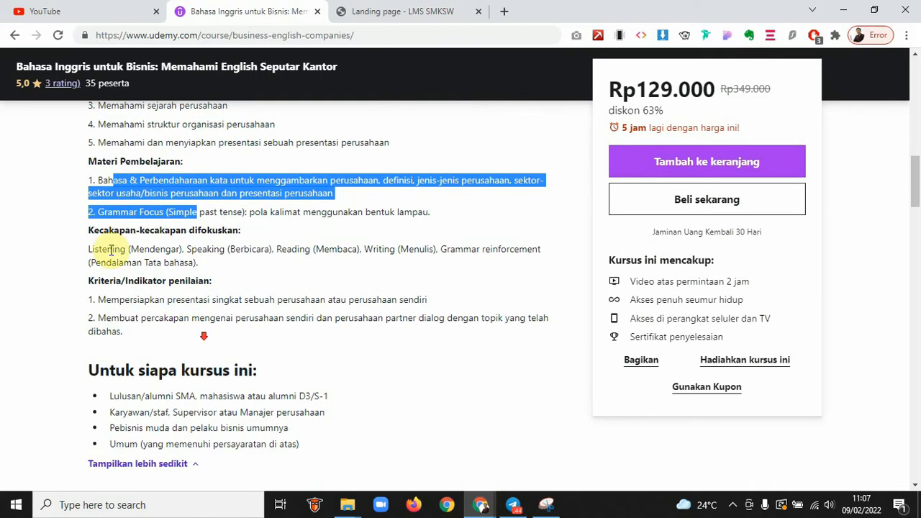
pyautogui.scroll(-1, 206, 318)
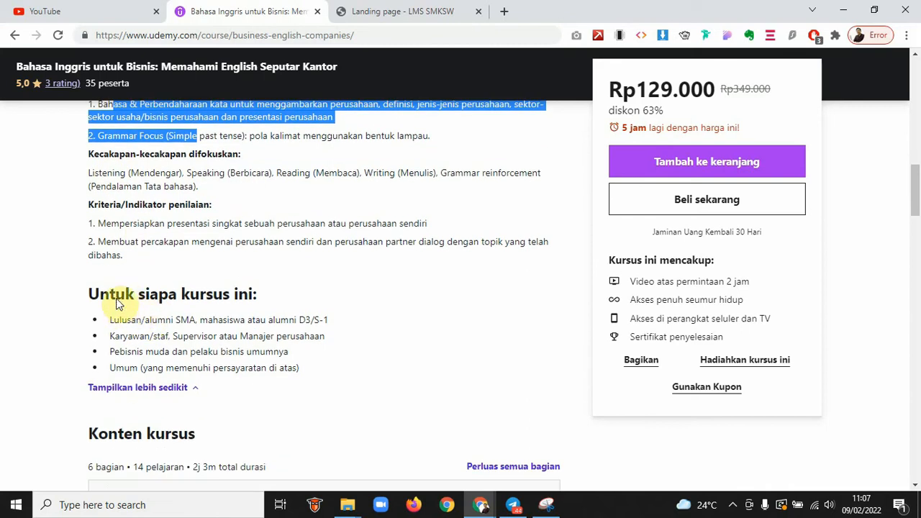
pyautogui.moveTo(110, 293); pyautogui.dragTo(277, 367)
pyautogui.scroll(-5, 350, 384)
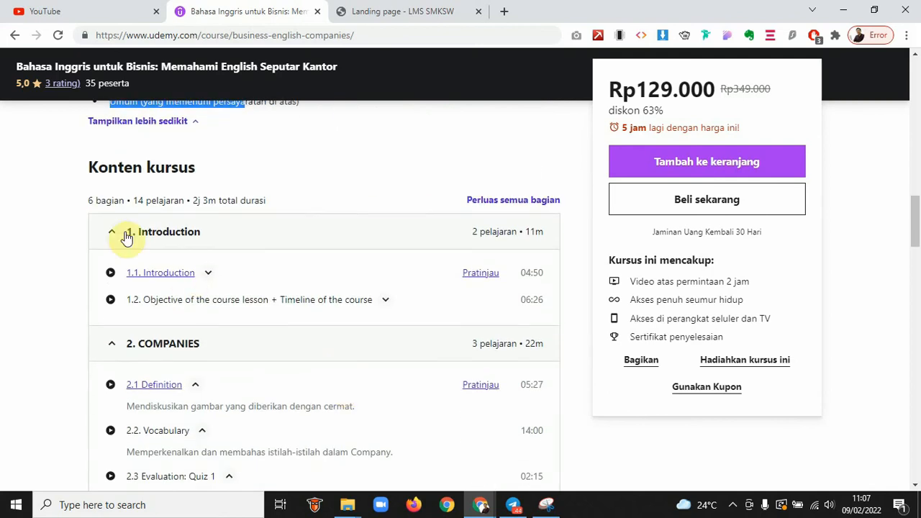
# Collapse the Introduction and COMPANIES sections and highlight the 6-section, 2j 3m course length
pyautogui.click(114, 230)
pyautogui.click(113, 267)
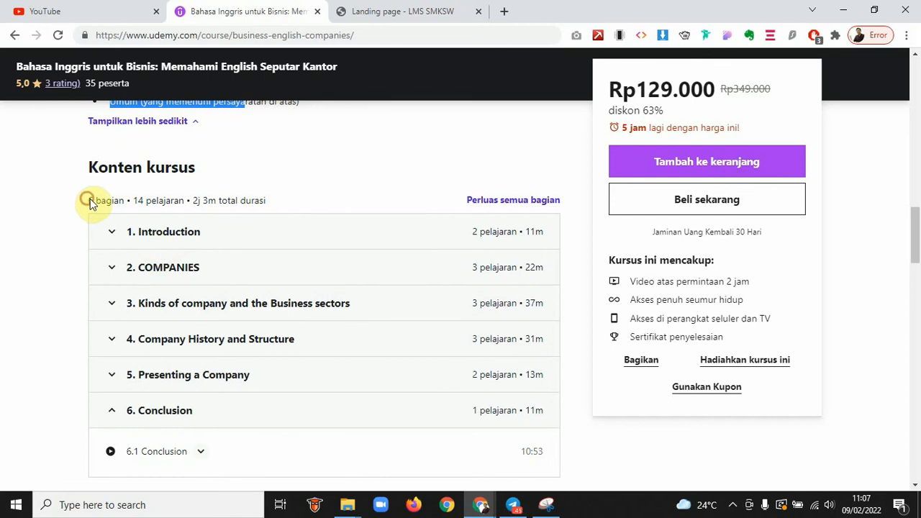
pyautogui.moveTo(88, 200); pyautogui.dragTo(127, 203)
pyautogui.moveTo(134, 200); pyautogui.dragTo(277, 200)
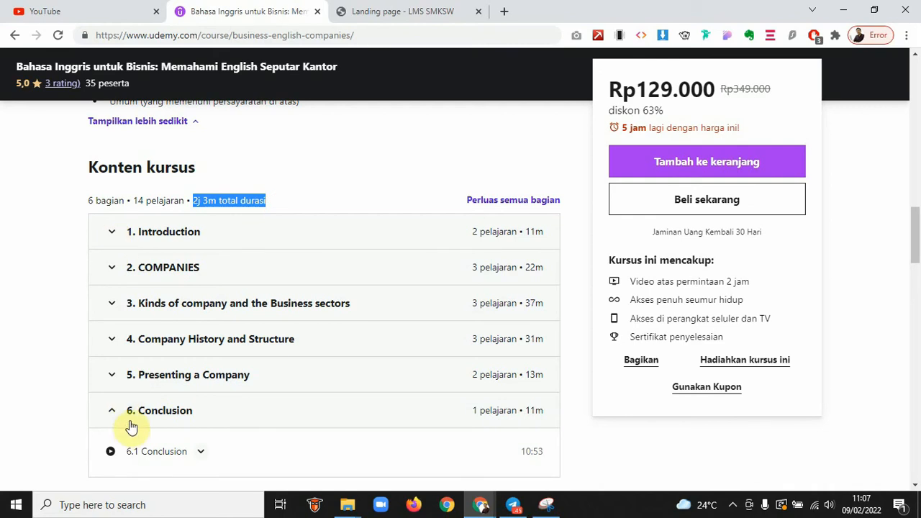
# Expand the Introduction, COMPANIES and Conclusion sections to review their lessons
pyautogui.click(160, 235)
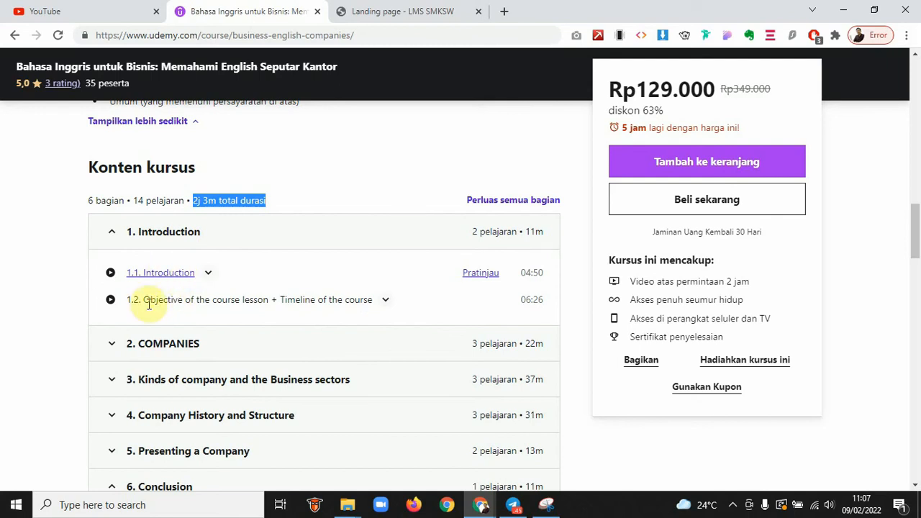
pyautogui.click(167, 342)
pyautogui.scroll(-3, 167, 342)
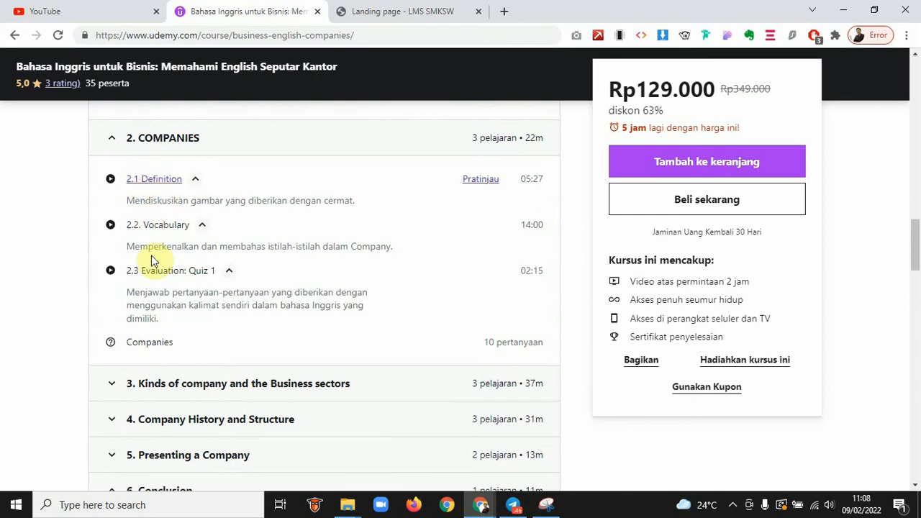
pyautogui.scroll(-2, 158, 341)
pyautogui.click(155, 344)
pyautogui.scroll(-1, 155, 350)
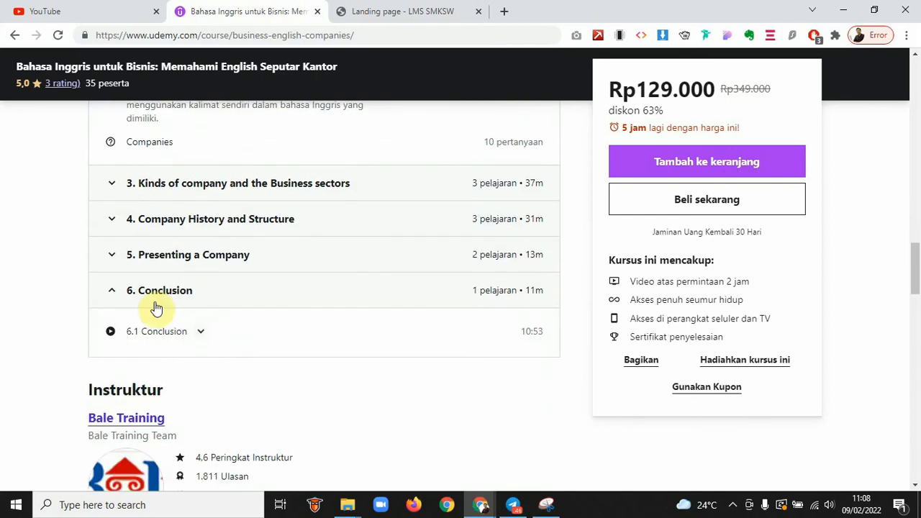
pyautogui.click(128, 292)
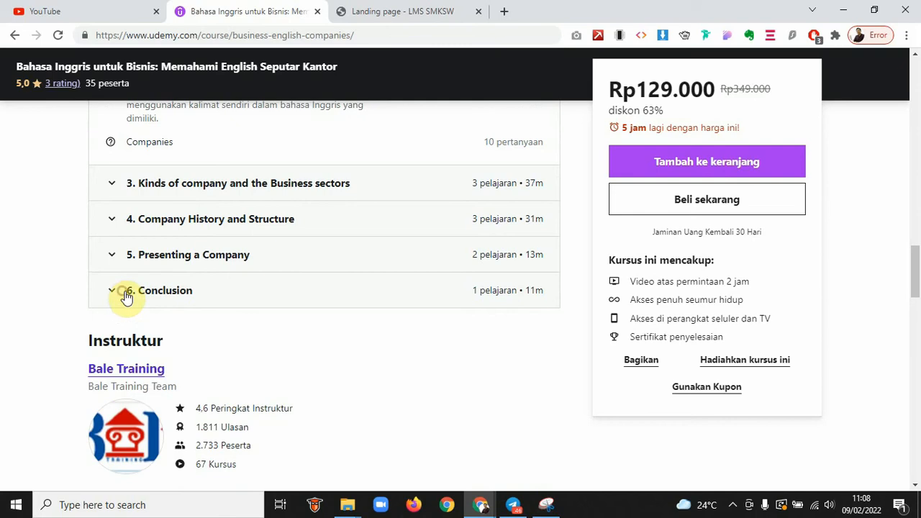
# Scroll over the course page once more, then switch to the LMS SMKSW landing page tab
pyautogui.scroll(1, 232, 273)
pyautogui.scroll(-4, 232, 276)
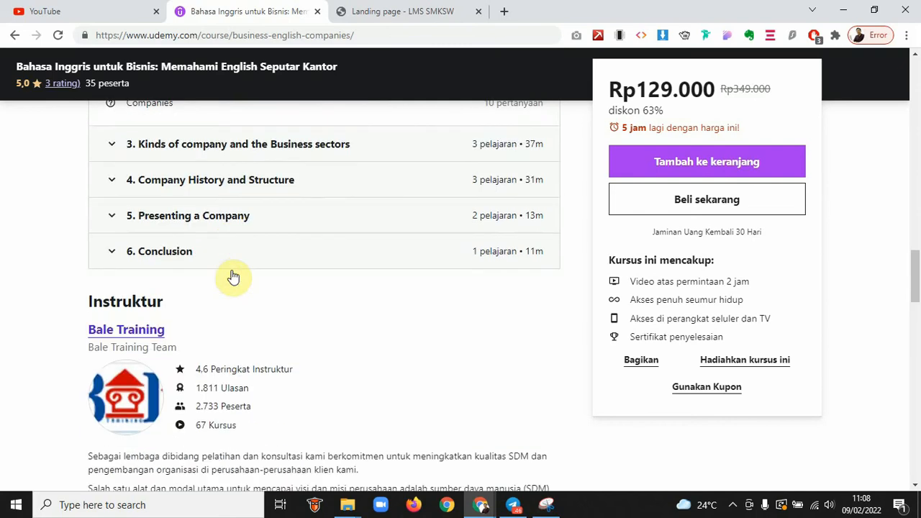
pyautogui.scroll(-10, 343, 368)
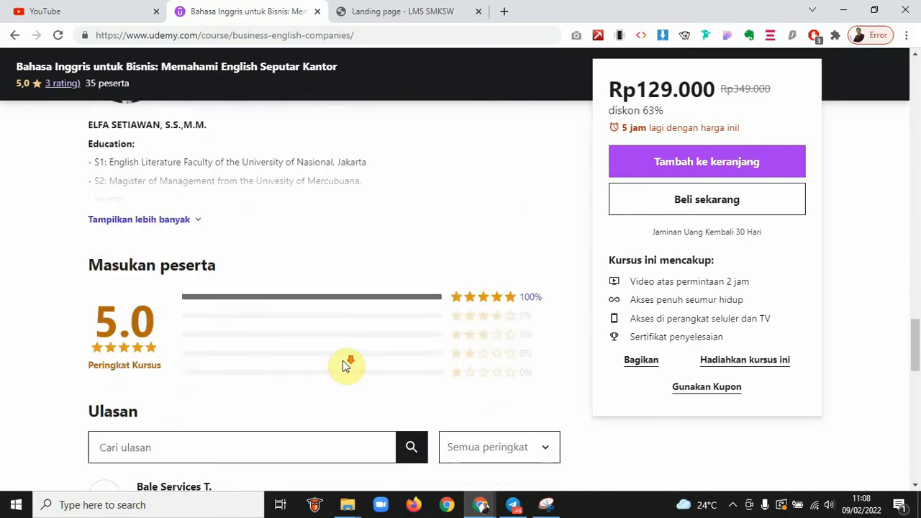
pyautogui.scroll(-3, 343, 360)
pyautogui.scroll(13, 343, 361)
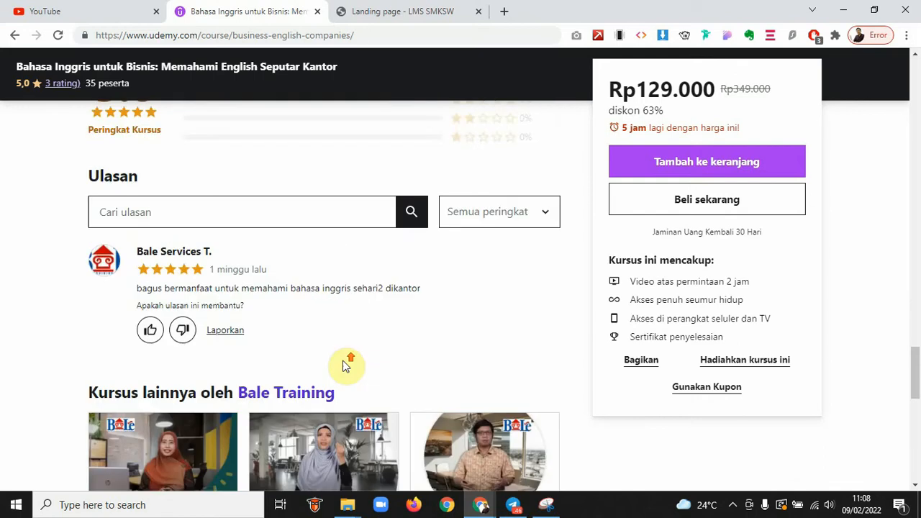
pyautogui.scroll(15, 342, 360)
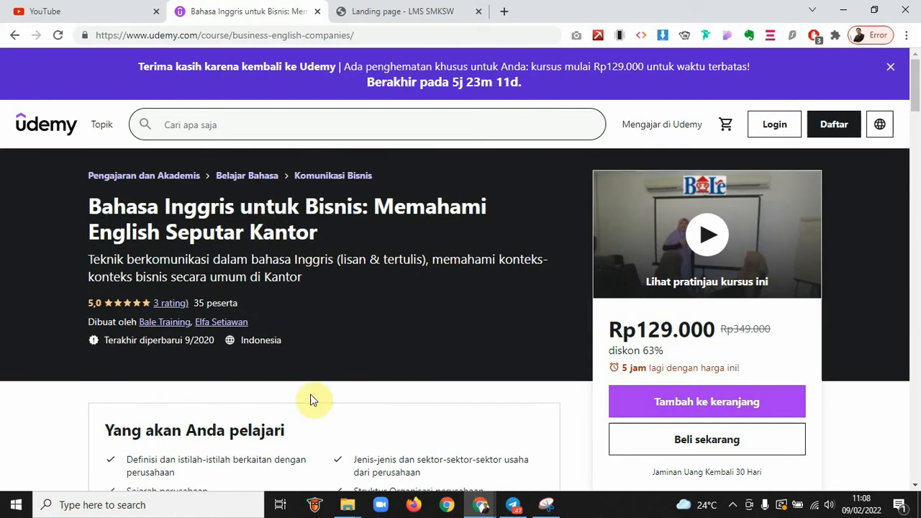
pyautogui.click(359, 9)
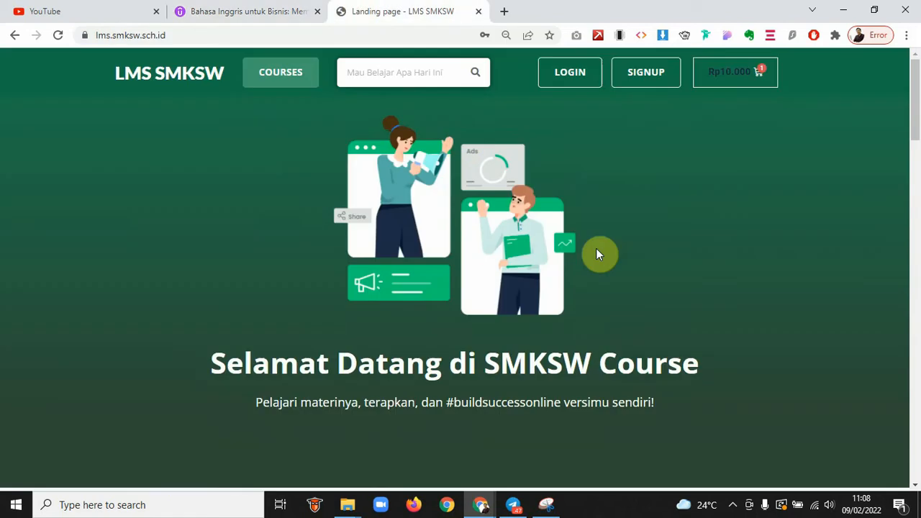
pyautogui.scroll(-1, 675, 251)
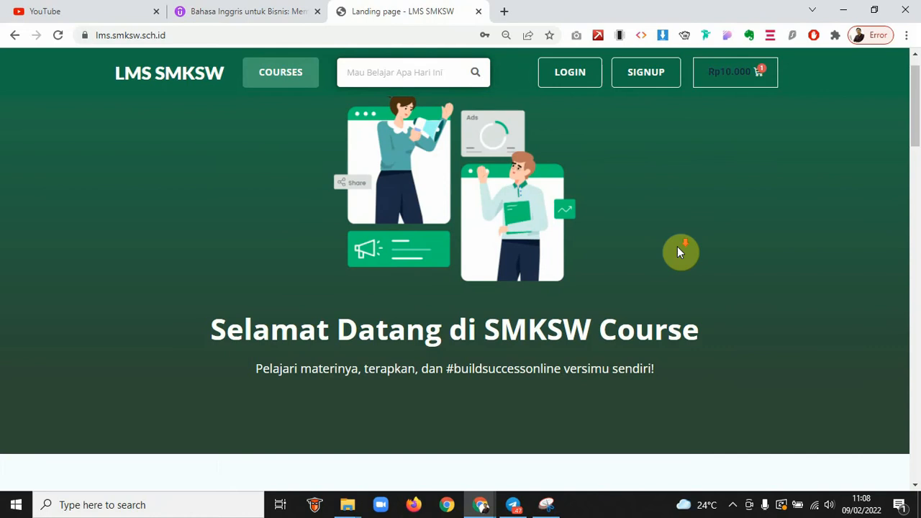
pyautogui.scroll(-3, 677, 251)
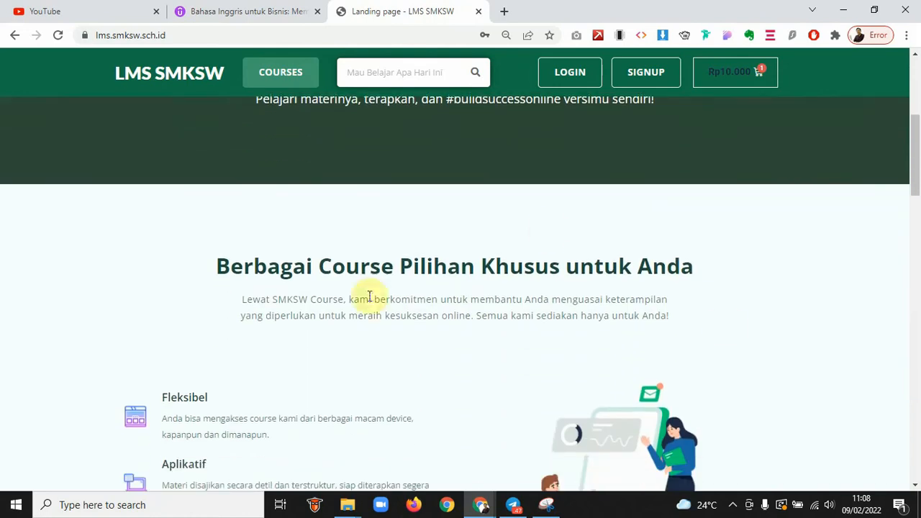
pyautogui.scroll(-3, 723, 324)
pyautogui.scroll(-5, 726, 325)
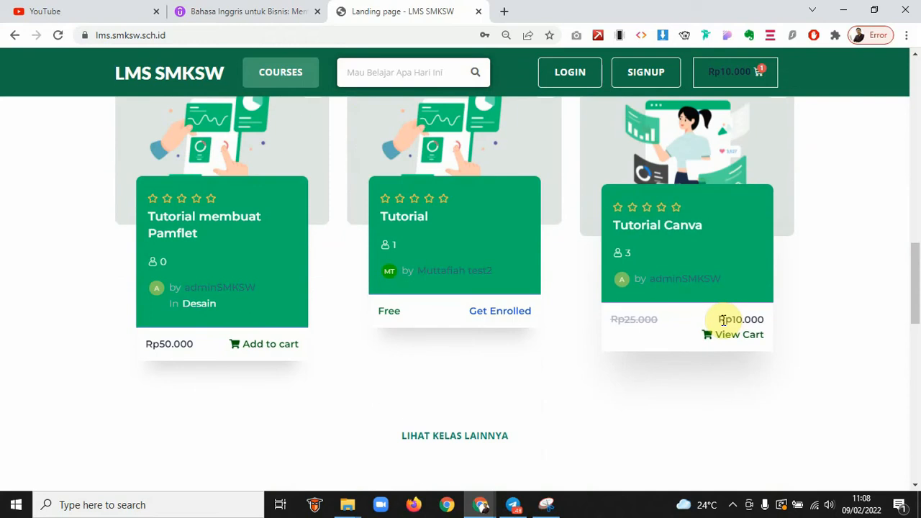
pyautogui.scroll(-3, 723, 319)
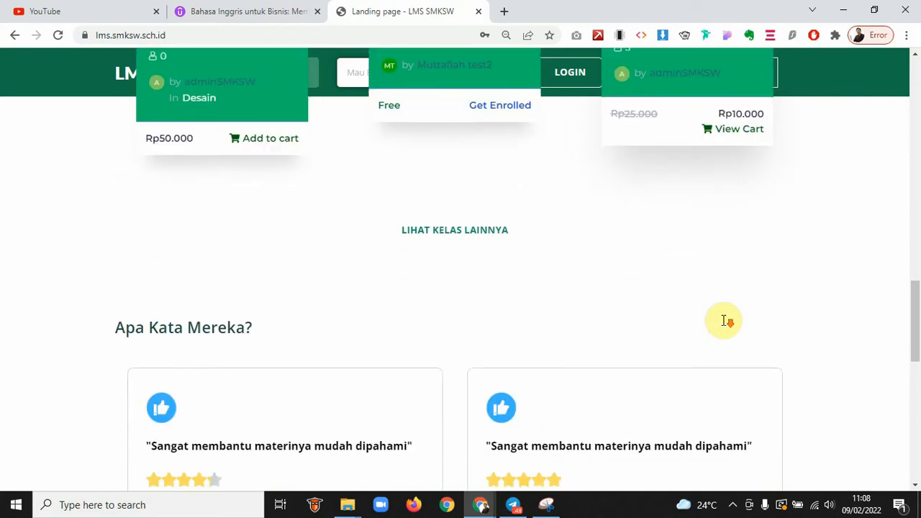
pyautogui.scroll(-5, 723, 320)
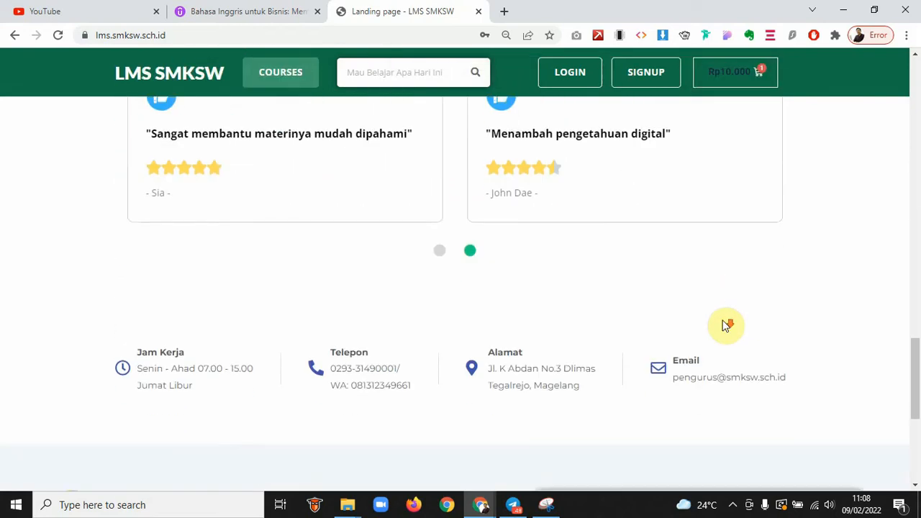
pyautogui.scroll(-4, 725, 326)
pyautogui.scroll(5, 725, 325)
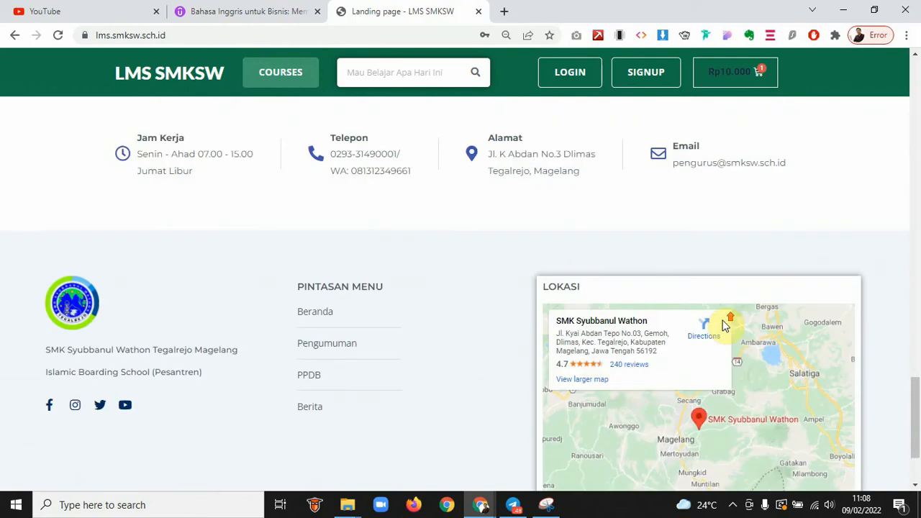
pyautogui.scroll(7, 725, 325)
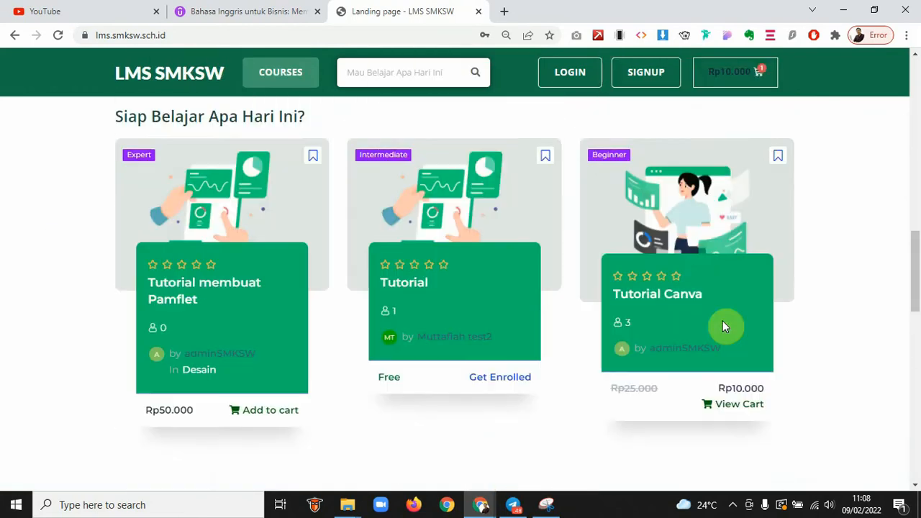
pyautogui.scroll(-1, 725, 325)
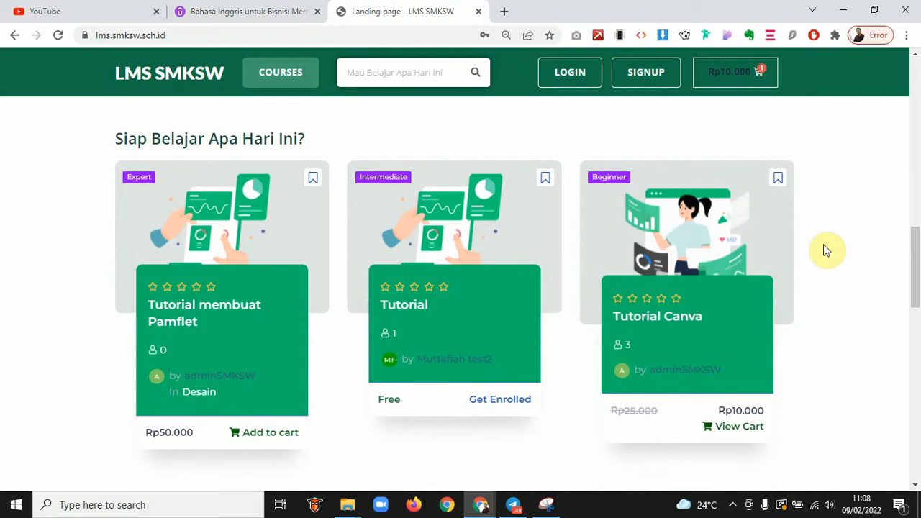
pyautogui.scroll(4, 827, 248)
pyautogui.scroll(5, 828, 248)
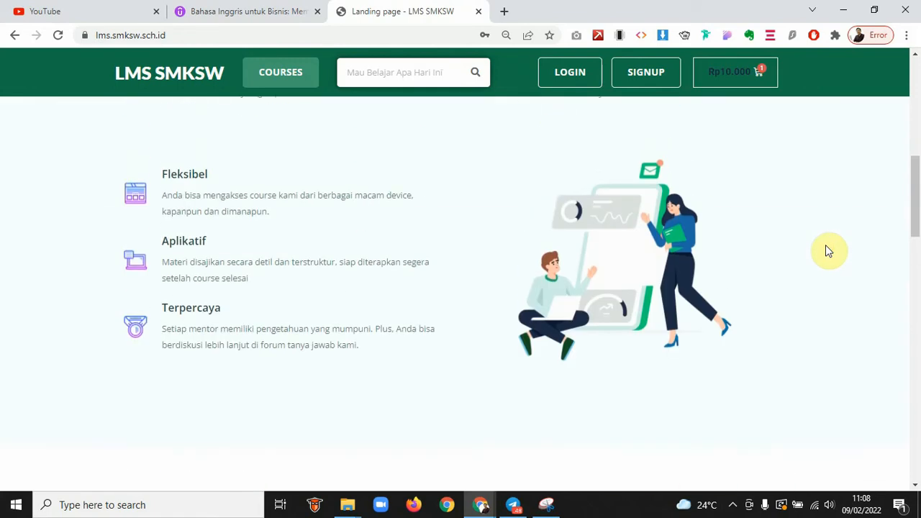
pyautogui.scroll(5, 827, 249)
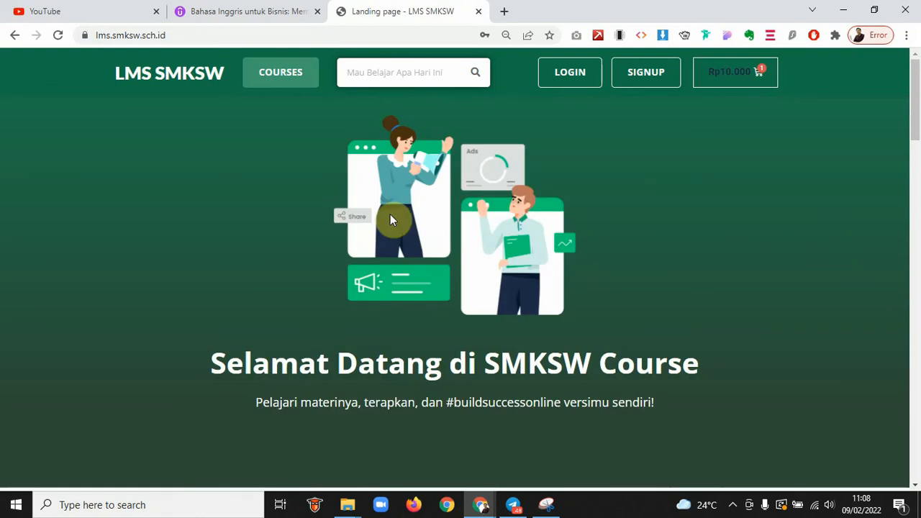
pyautogui.scroll(-5, 710, 306)
pyautogui.scroll(-5, 712, 309)
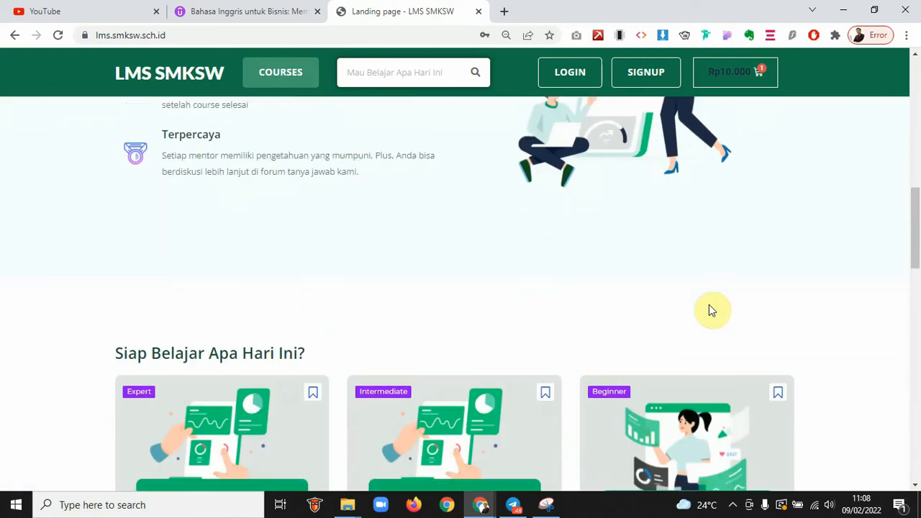
pyautogui.scroll(-3, 709, 310)
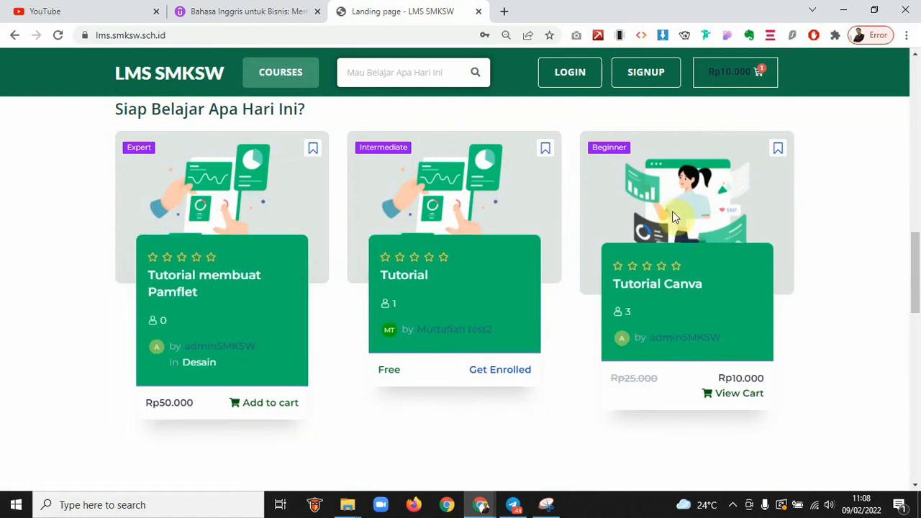
pyautogui.scroll(-1, 794, 265)
pyautogui.scroll(1, 794, 263)
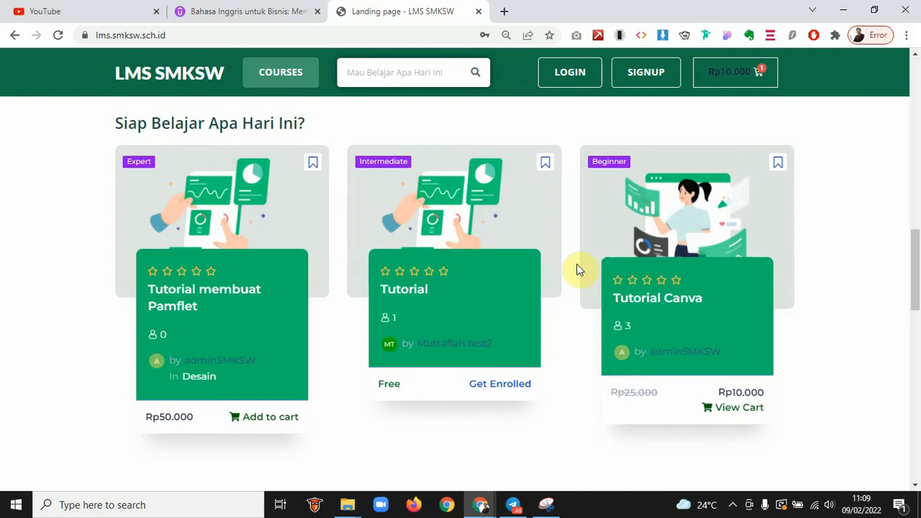
pyautogui.scroll(-1, 546, 306)
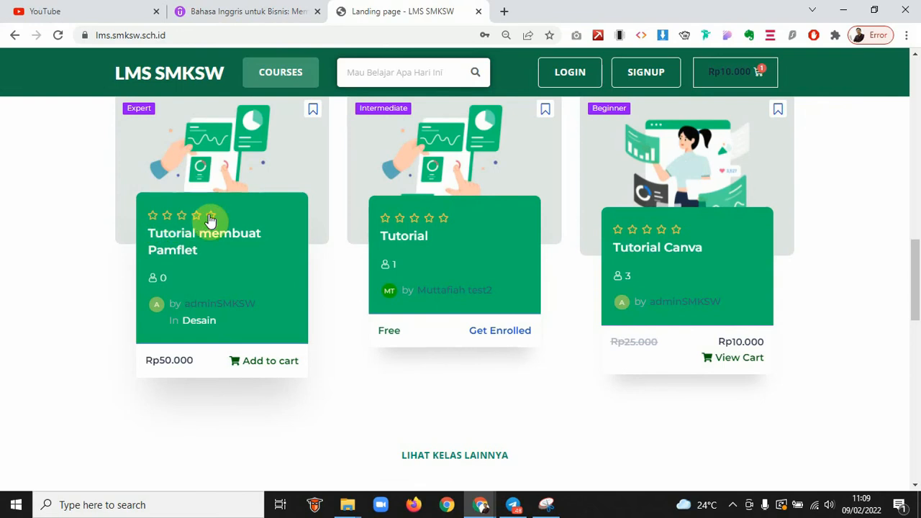
pyautogui.click(267, 10)
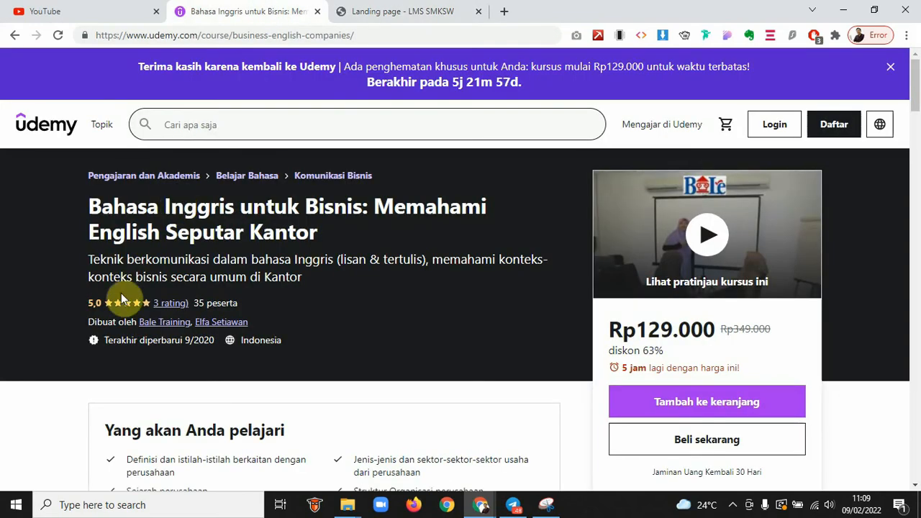
pyautogui.click(410, 10)
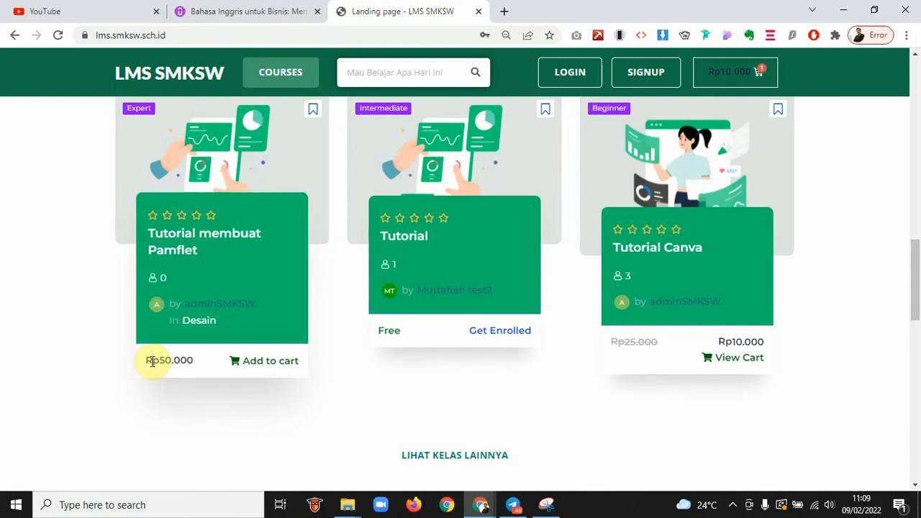
pyautogui.moveTo(152, 360); pyautogui.dragTo(272, 367)
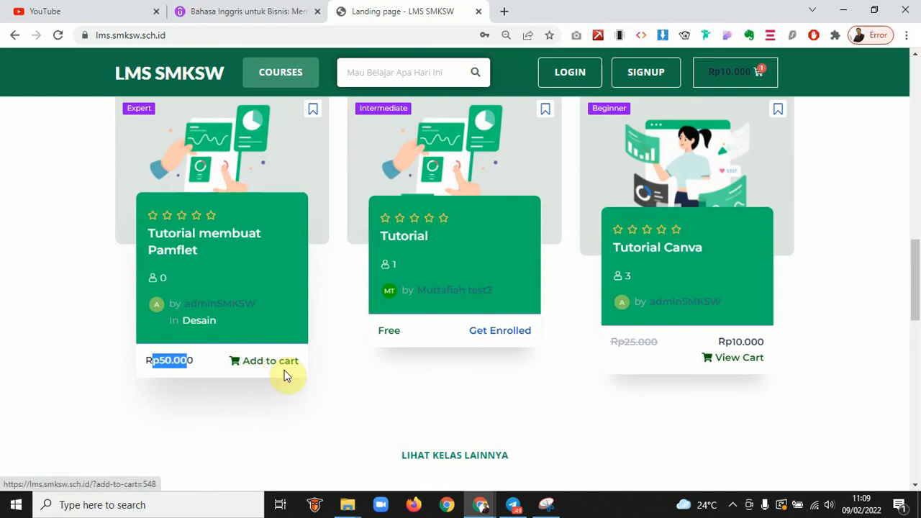
pyautogui.scroll(-1, 287, 374)
pyautogui.click(176, 326)
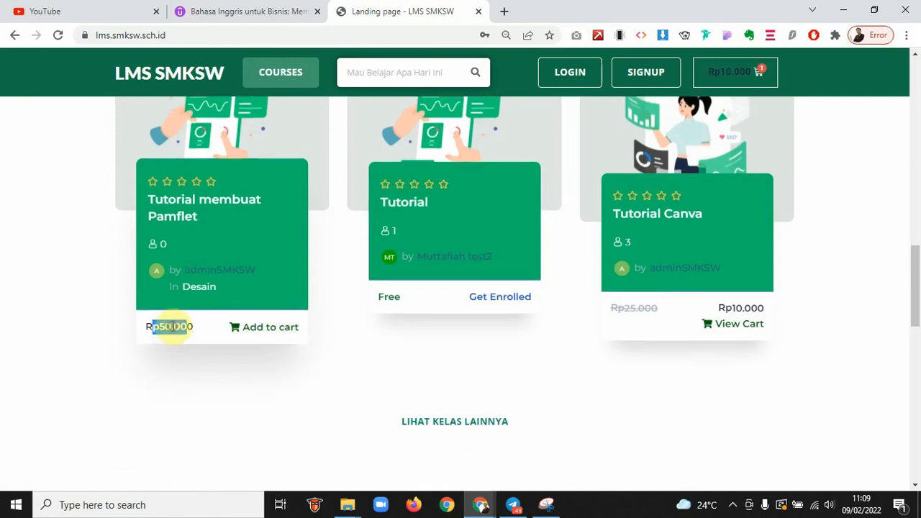
pyautogui.moveTo(192, 324); pyautogui.dragTo(161, 326)
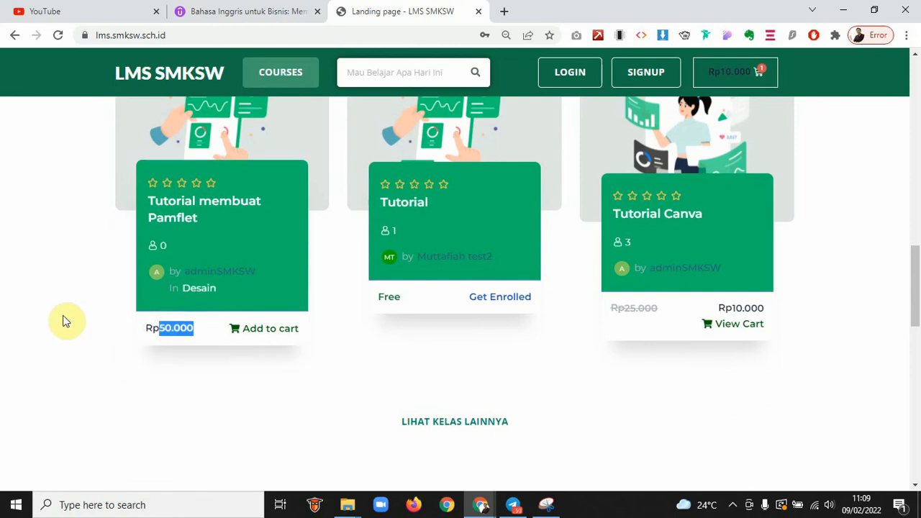
pyautogui.scroll(2, 62, 319)
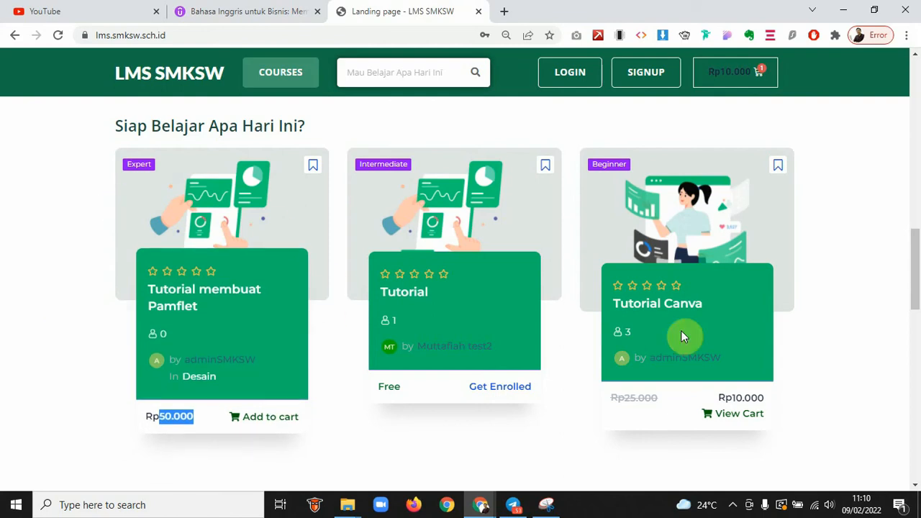
pyautogui.scroll(-10, 698, 338)
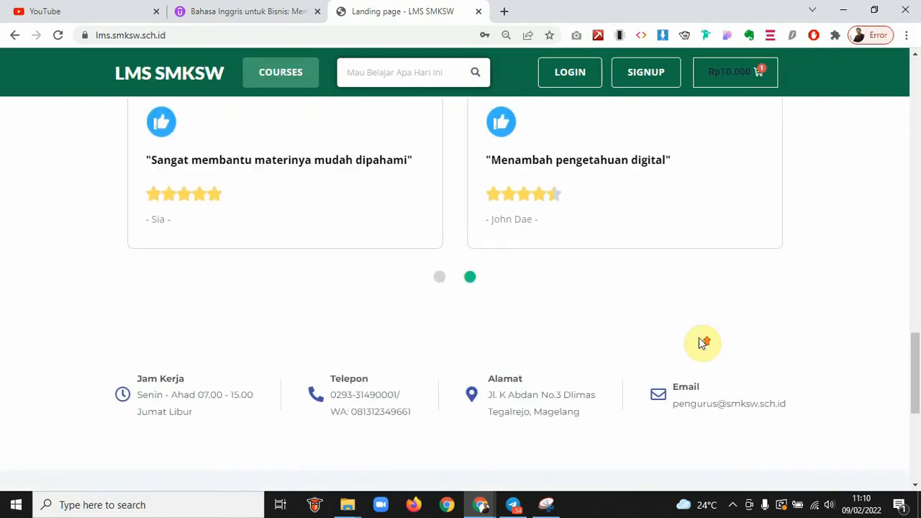
pyautogui.scroll(12, 699, 337)
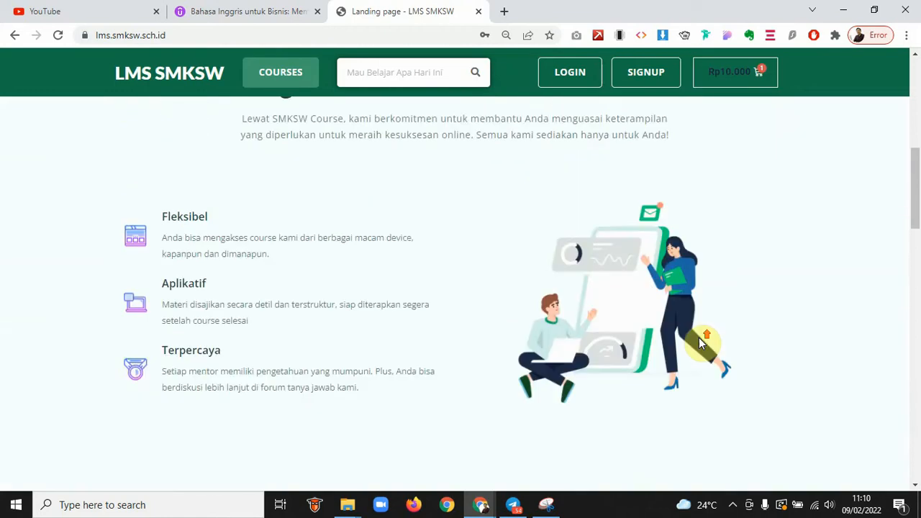
pyautogui.scroll(6, 698, 342)
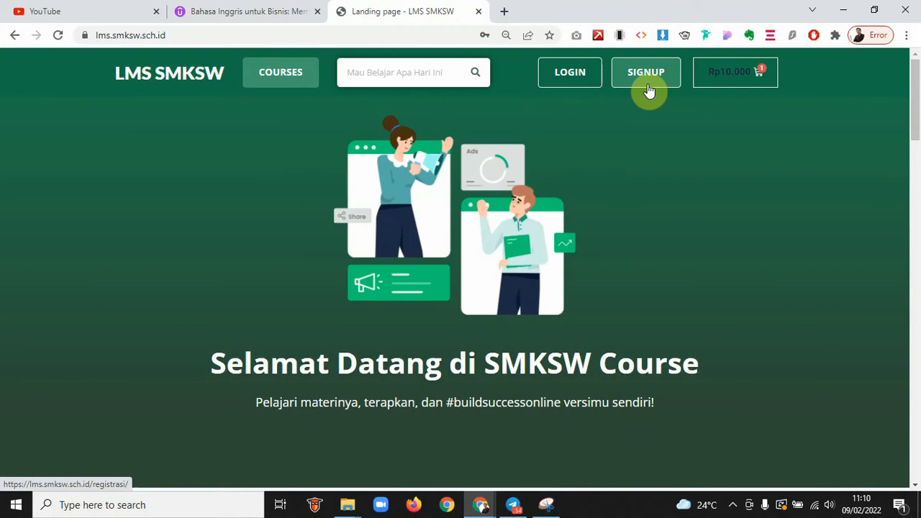
# Go to SIGNUP and choose SIGN UP as INSTRUCTOR on the Registrasi page
pyautogui.click(647, 88)
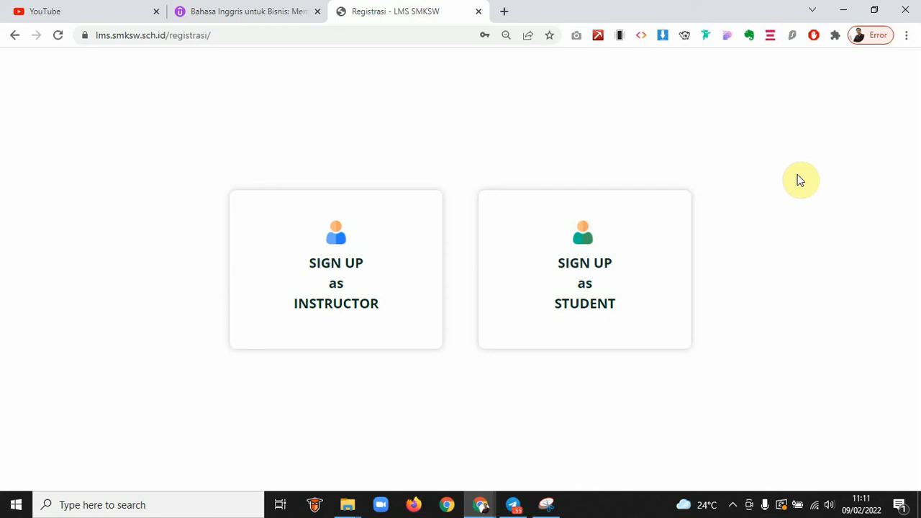
pyautogui.click(322, 305)
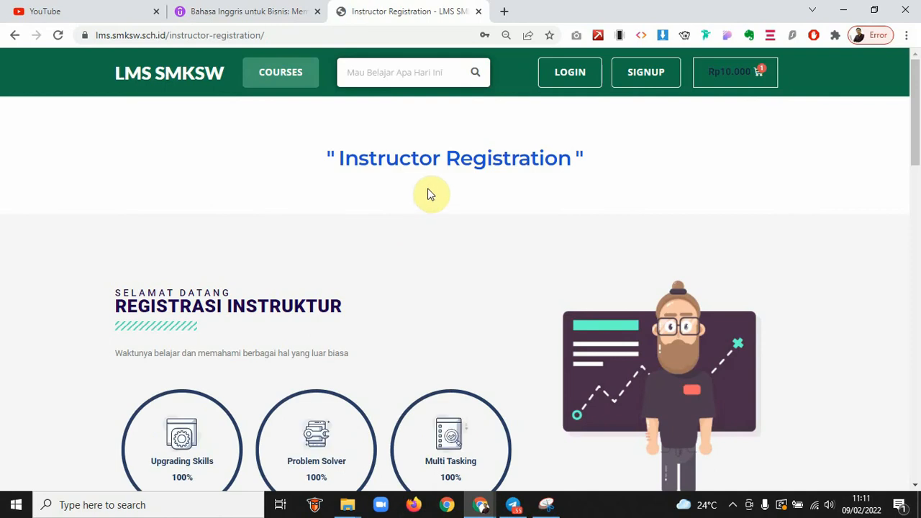
# Scroll to the registration form and enter the instructor's first and last name
pyautogui.scroll(-1, 428, 192)
pyautogui.scroll(1, 429, 193)
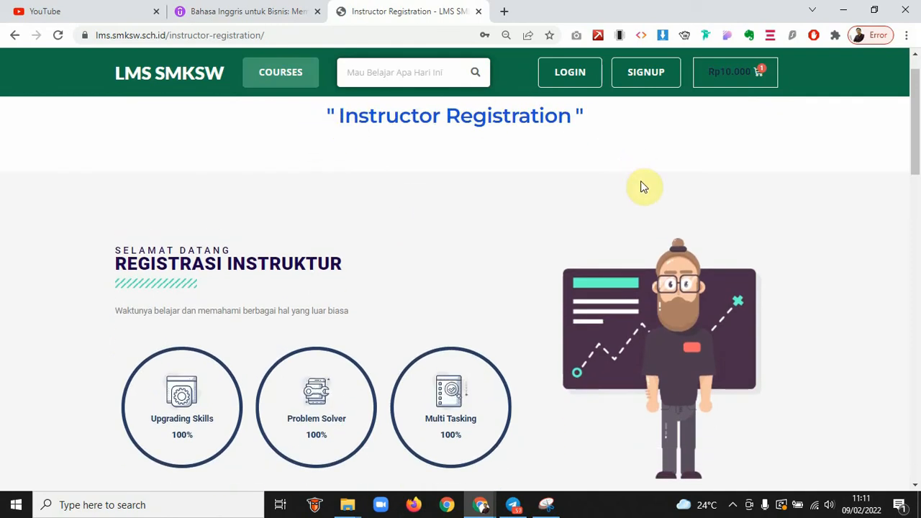
pyautogui.scroll(-3, 748, 217)
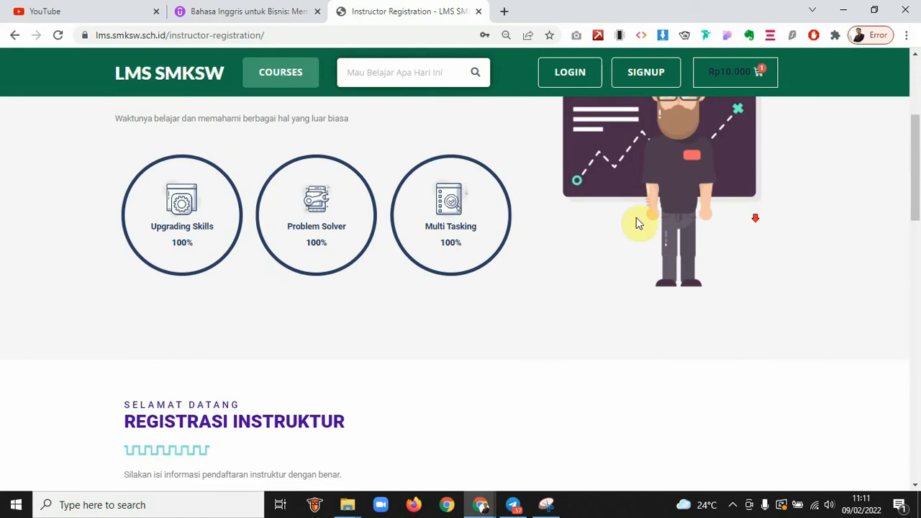
pyautogui.scroll(-3, 730, 262)
pyautogui.scroll(-3, 731, 262)
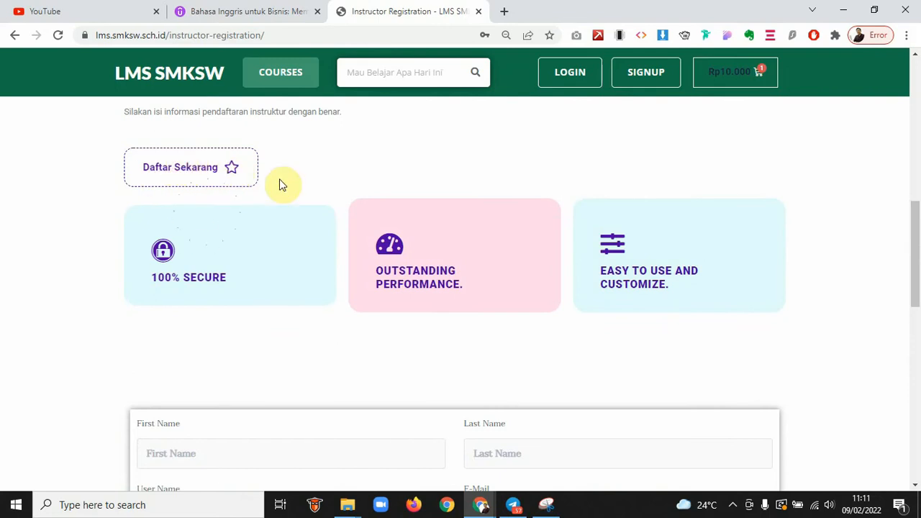
pyautogui.scroll(-3, 283, 184)
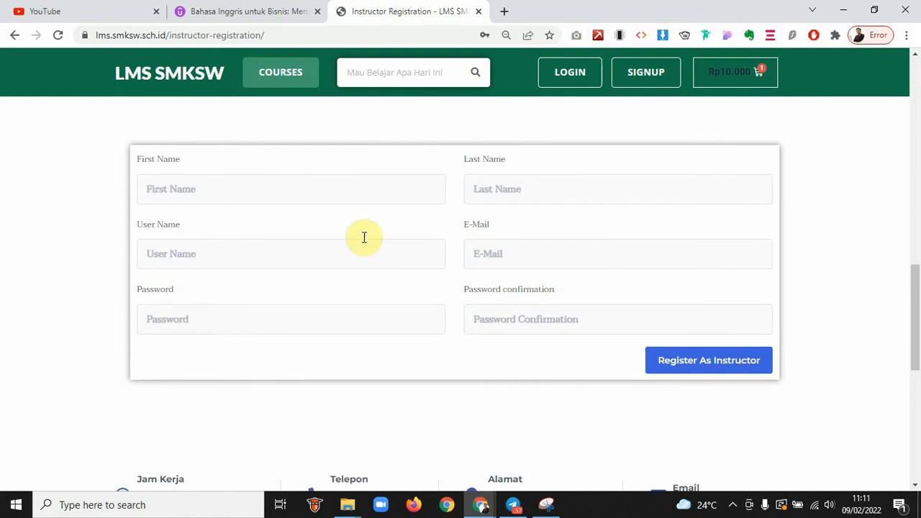
pyautogui.click(263, 185)
pyautogui.write('ric')
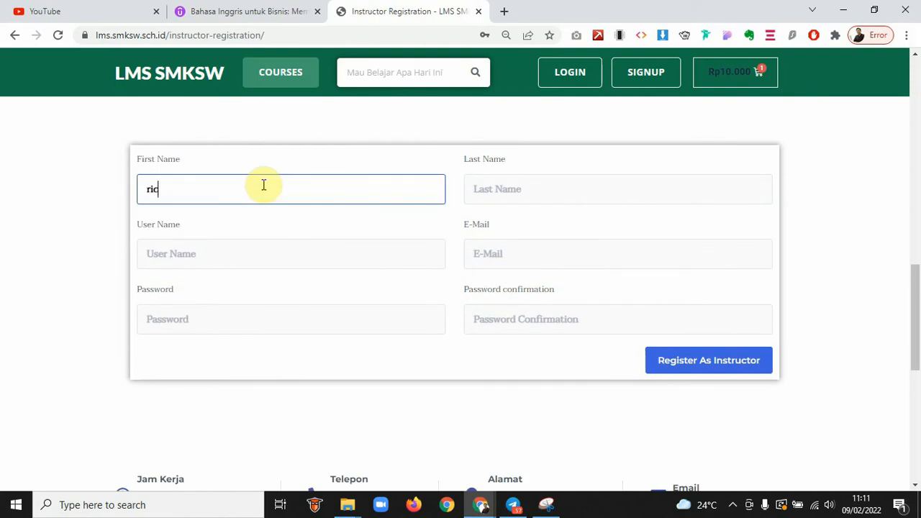
pyautogui.write('o')
pyautogui.press('Tab')
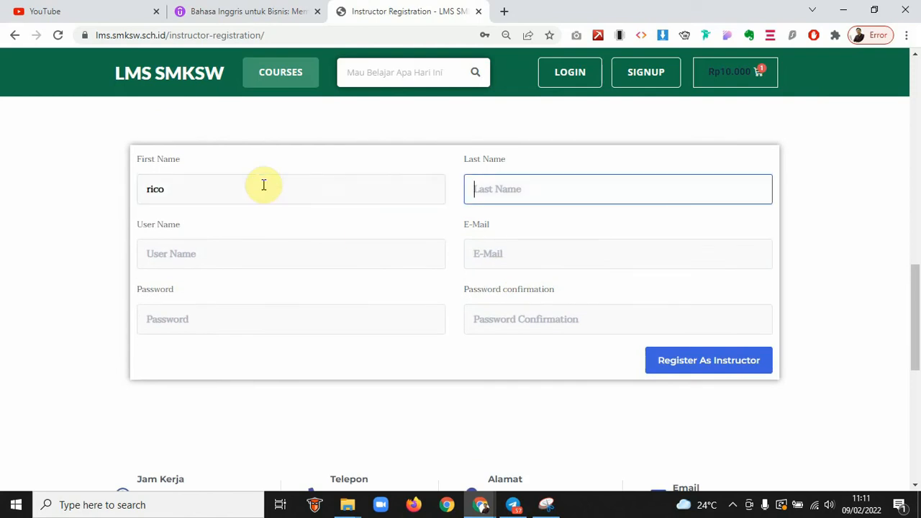
pyautogui.write('guru')
# Fill in the user name, e-mail and account password
pyautogui.press('Tab')
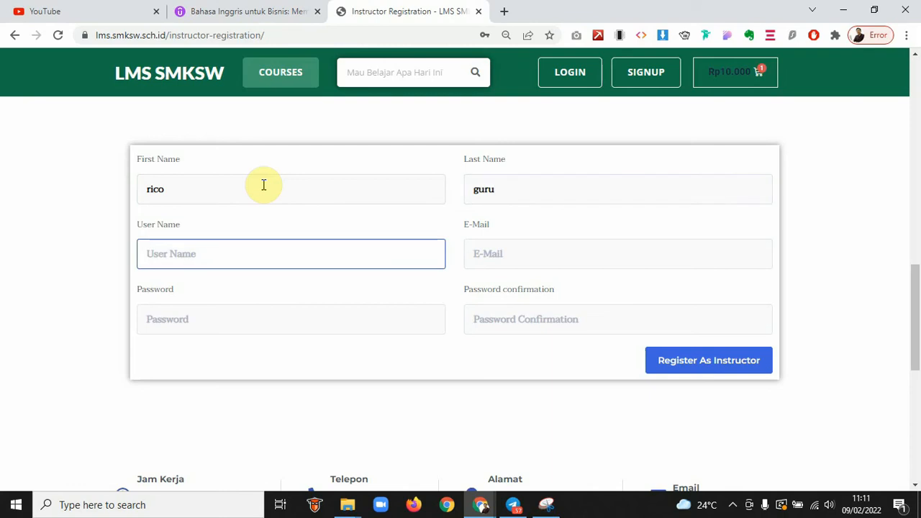
pyautogui.write('ri')
pyautogui.press('BackSpace')
pyautogui.press('Tab')
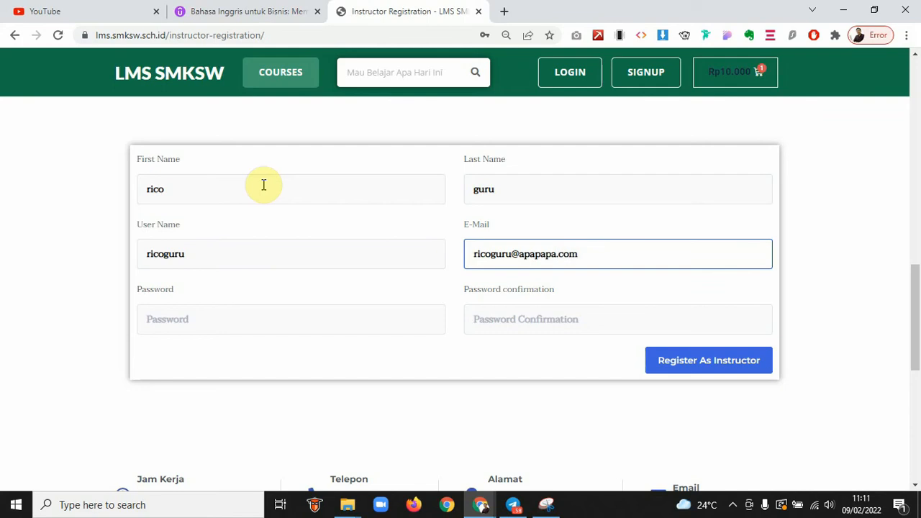
pyautogui.press('Tab')
pyautogui.press('BackSpace')
pyautogui.press('BackSpace')
pyautogui.press('BackSpace')
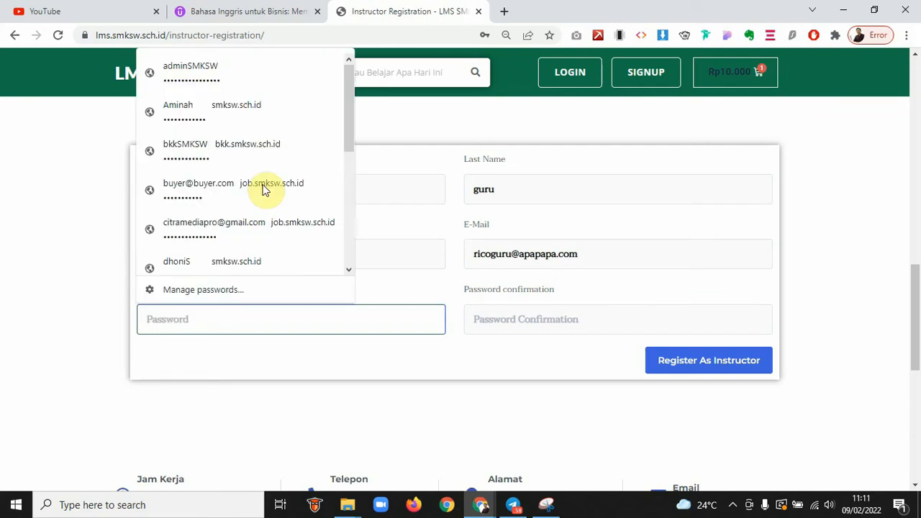
pyautogui.write('123456')
pyautogui.press('Tab')
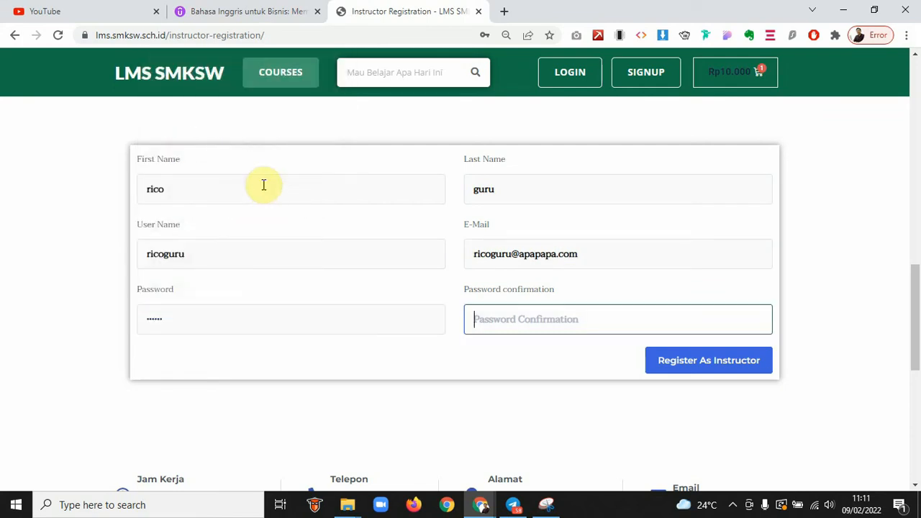
# Confirm the password, submit the instructor registration and decline Chrome's password saving
pyautogui.write('123456')
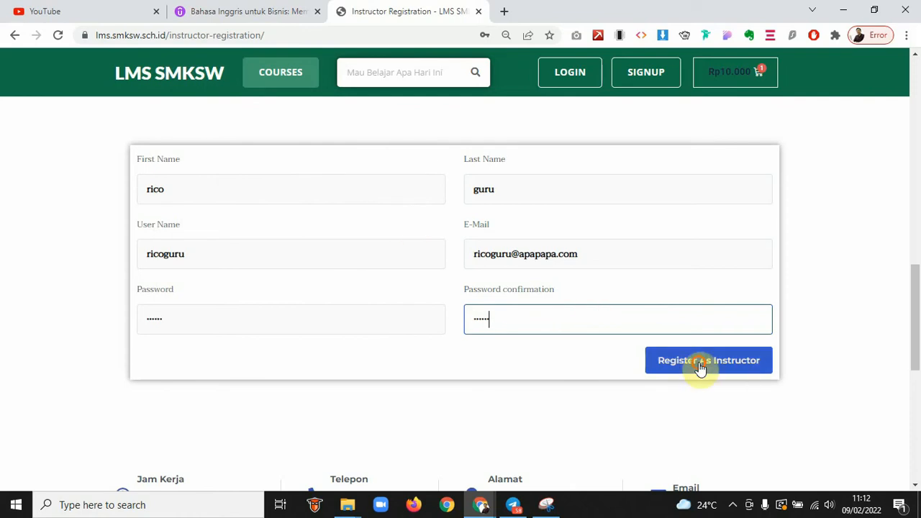
pyautogui.click(701, 367)
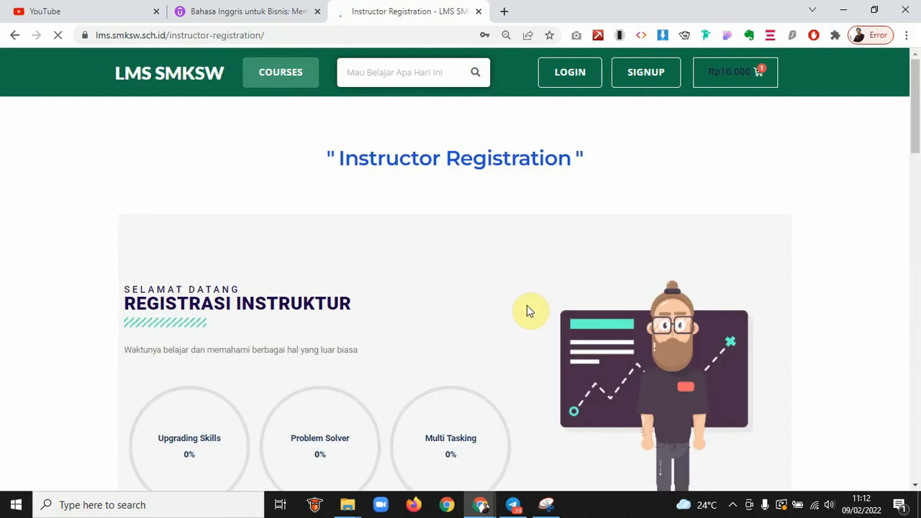
pyautogui.scroll(-2, 527, 309)
pyautogui.scroll(-5, 526, 309)
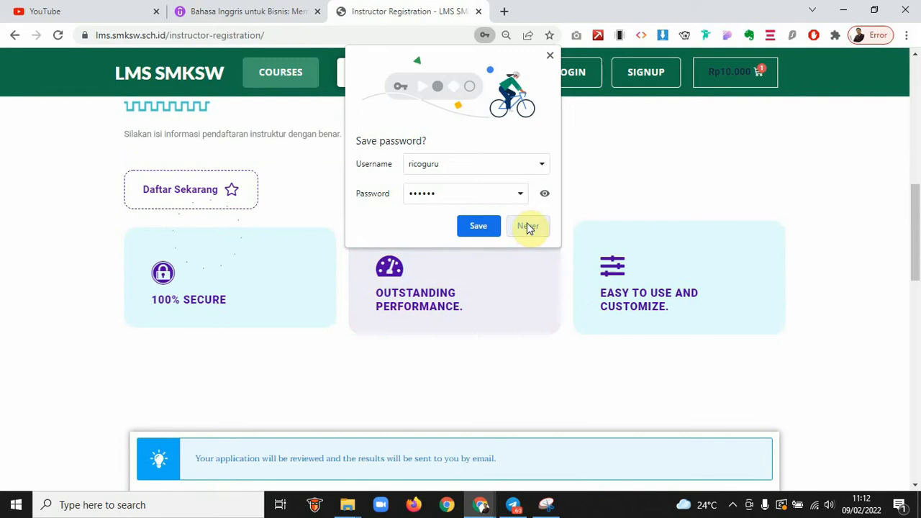
pyautogui.click(513, 224)
# Scroll to the thank-you message and highlight the notice that the application will be reviewed
pyautogui.scroll(-1, 526, 288)
pyautogui.scroll(-5, 526, 287)
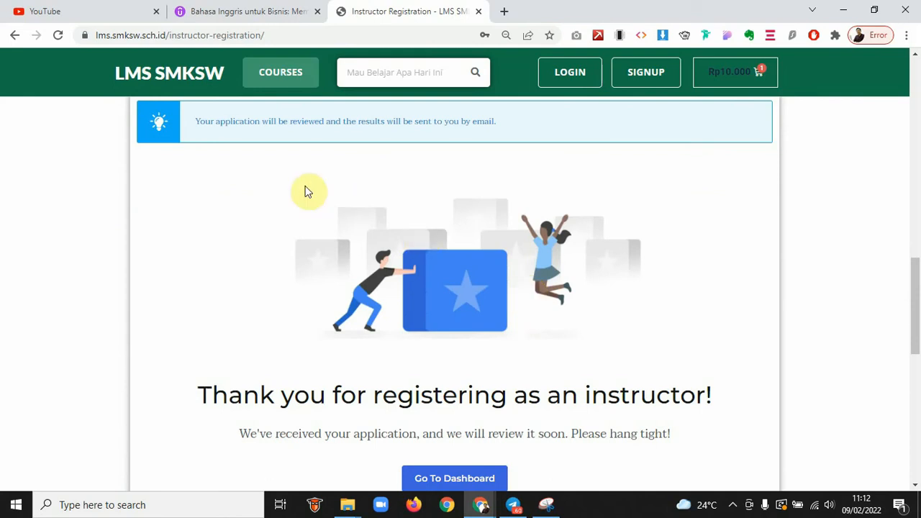
pyautogui.moveTo(211, 123); pyautogui.dragTo(467, 122)
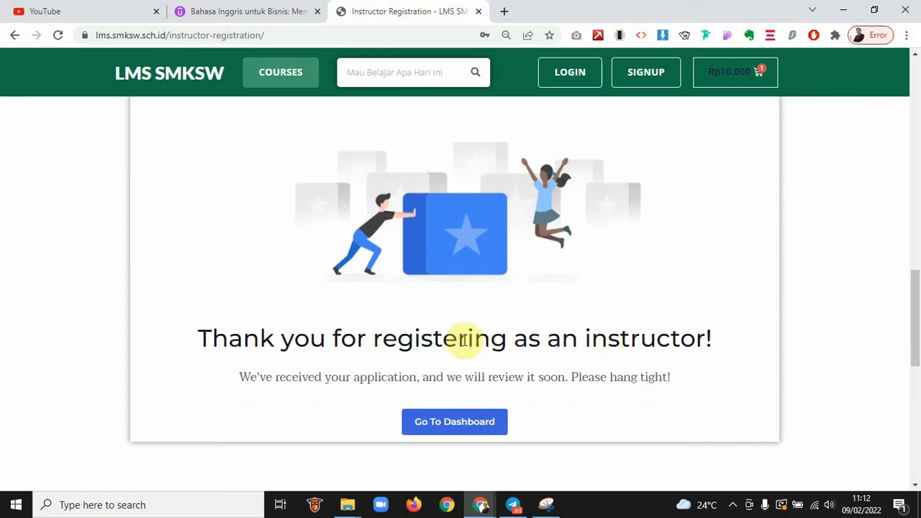
pyautogui.scroll(-1, 464, 339)
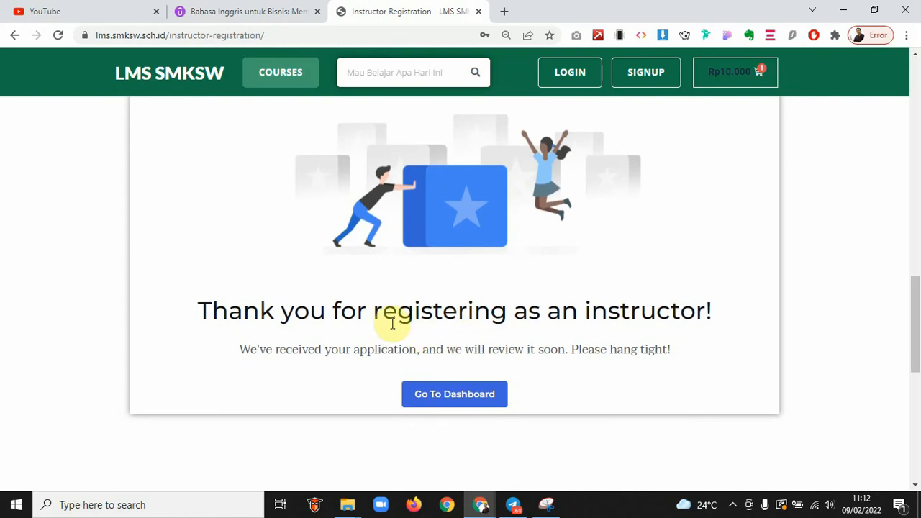
pyautogui.scroll(2, 378, 326)
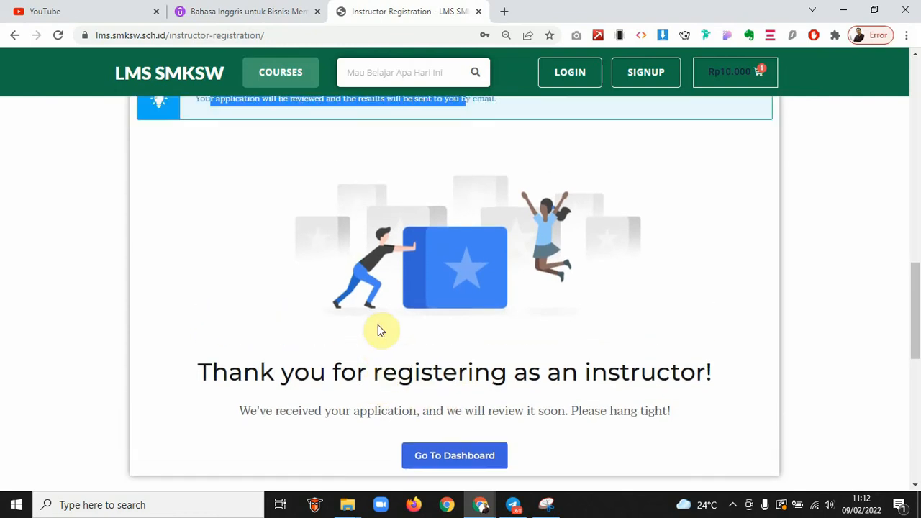
pyautogui.moveTo(261, 375); pyautogui.dragTo(538, 373)
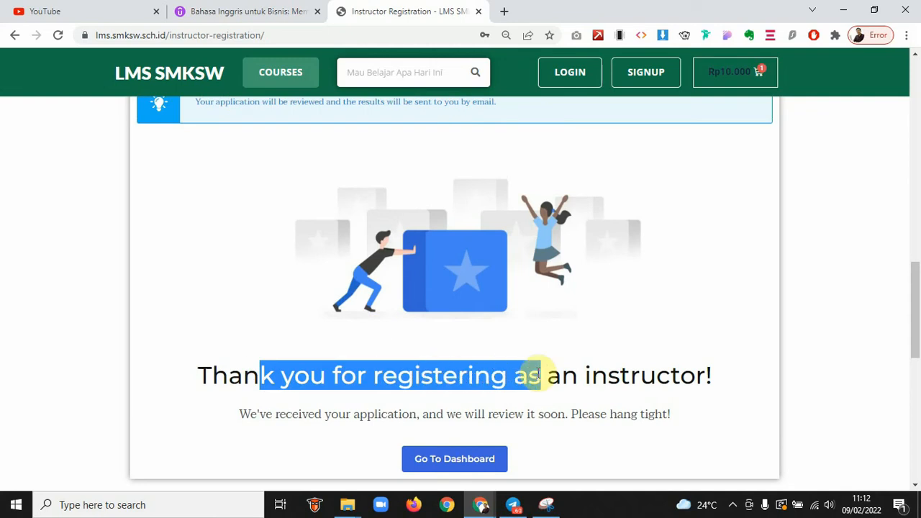
pyautogui.scroll(-1, 539, 374)
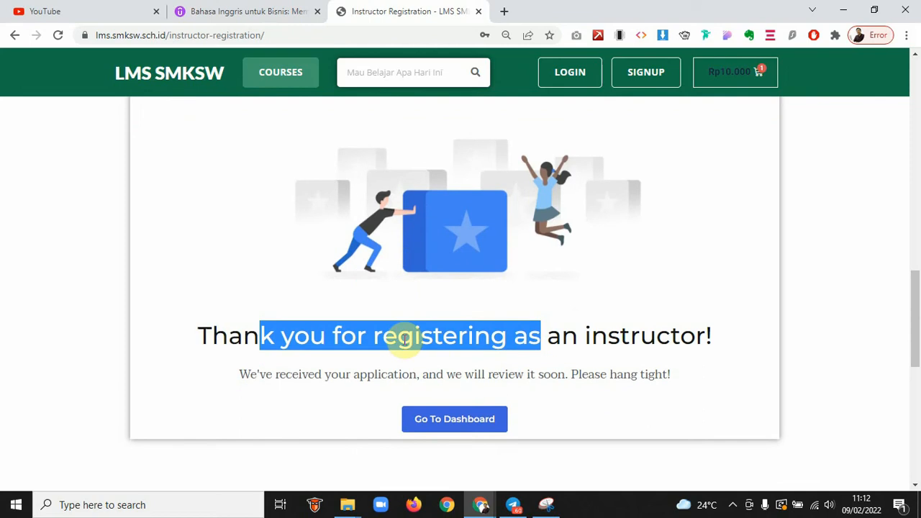
pyautogui.click(585, 348)
pyautogui.click(493, 411)
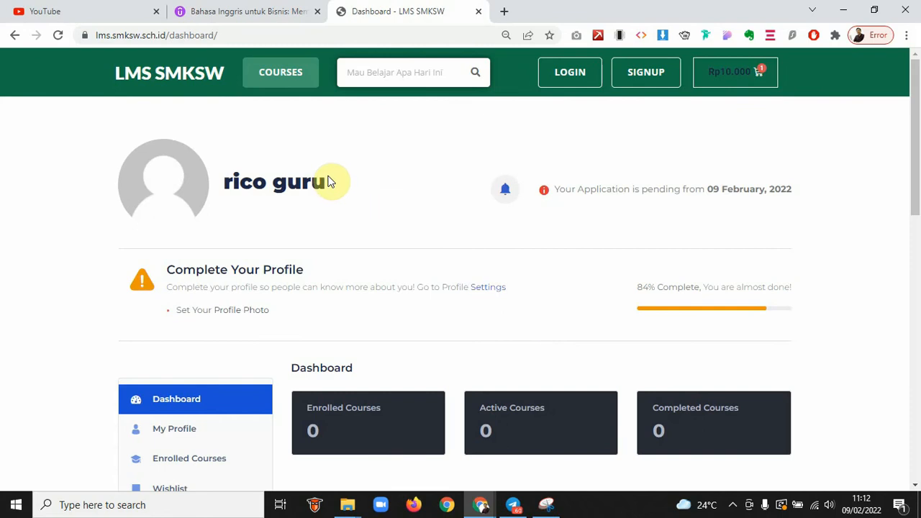
pyautogui.moveTo(327, 181); pyautogui.dragTo(229, 183)
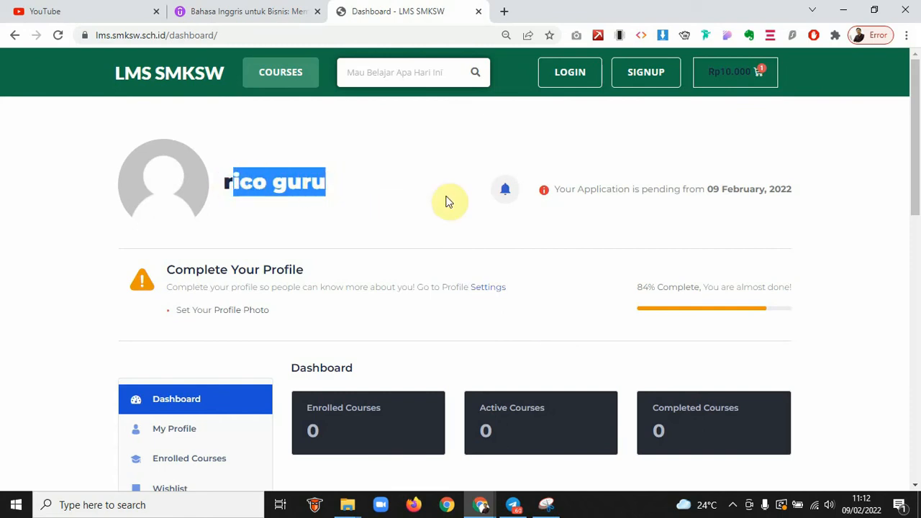
pyautogui.click(469, 203)
pyautogui.moveTo(553, 189); pyautogui.dragTo(794, 189)
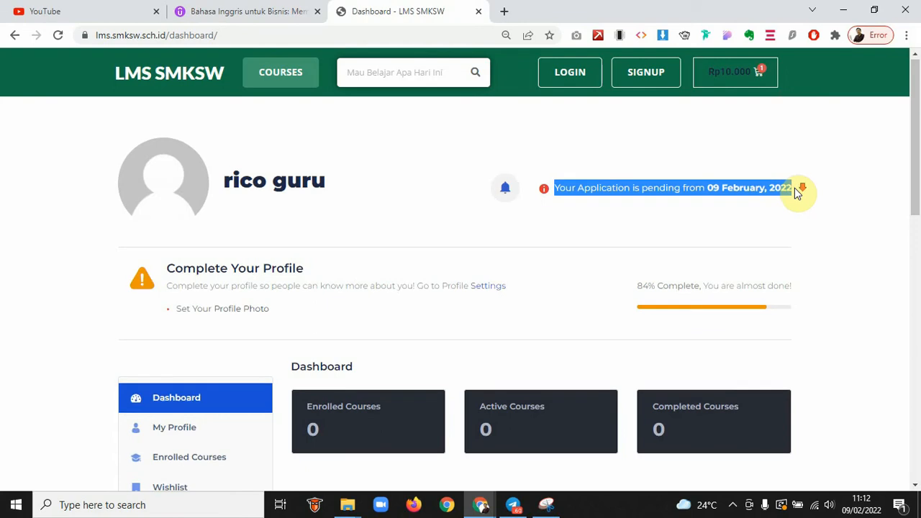
pyautogui.scroll(-1, 795, 191)
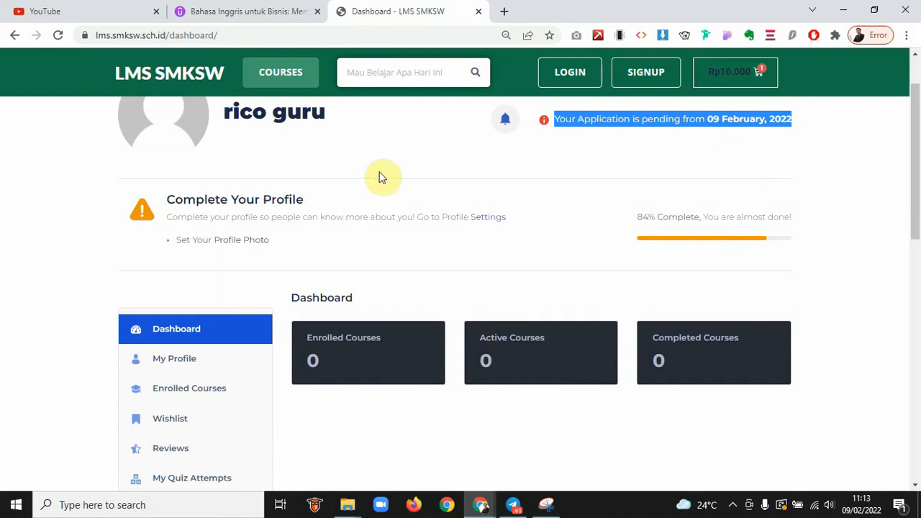
pyautogui.scroll(-1, 315, 209)
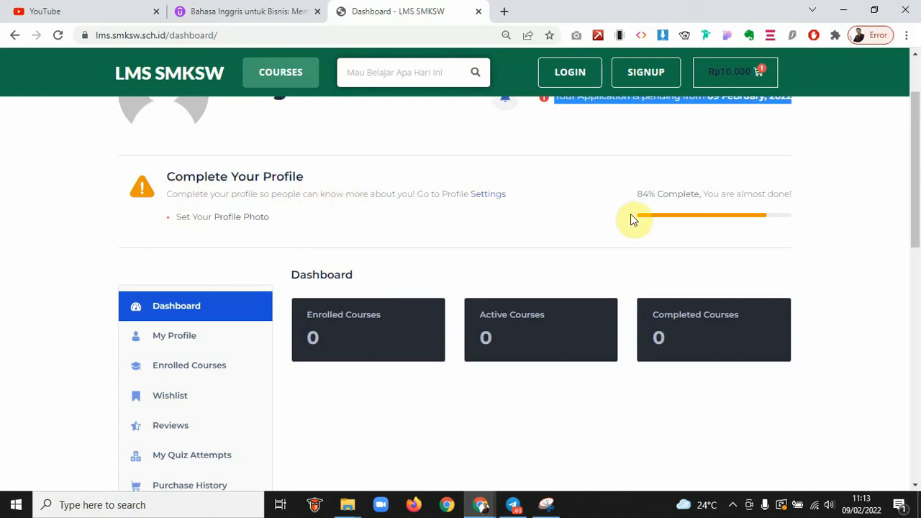
pyautogui.moveTo(229, 175); pyautogui.dragTo(388, 196)
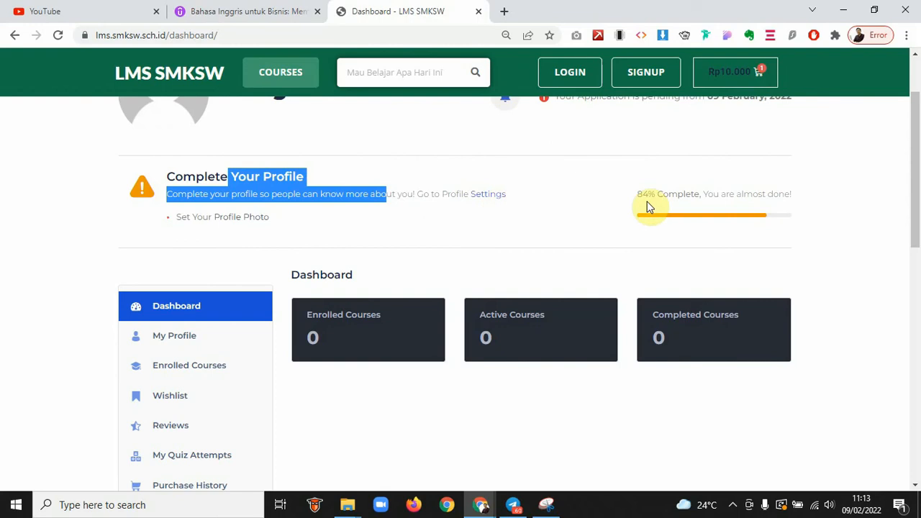
pyautogui.scroll(-1, 520, 214)
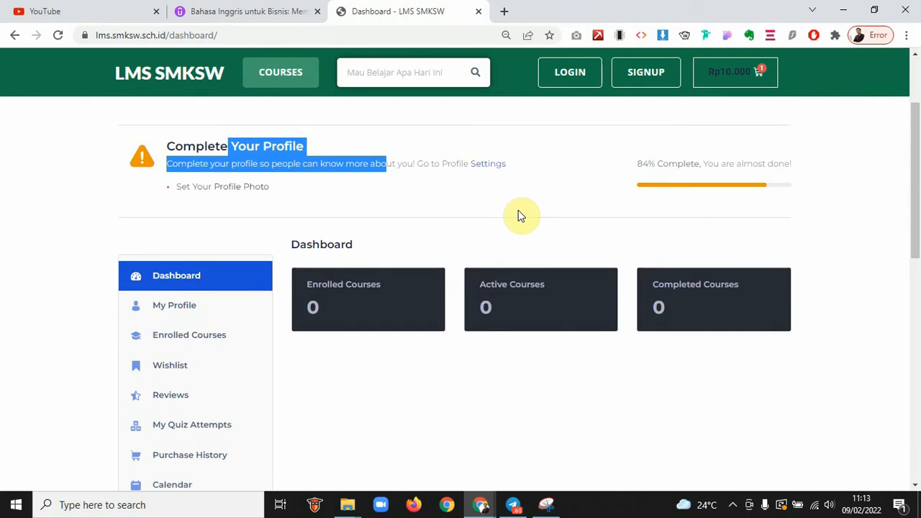
pyautogui.scroll(-1, 522, 212)
pyautogui.moveTo(635, 141); pyautogui.dragTo(779, 144)
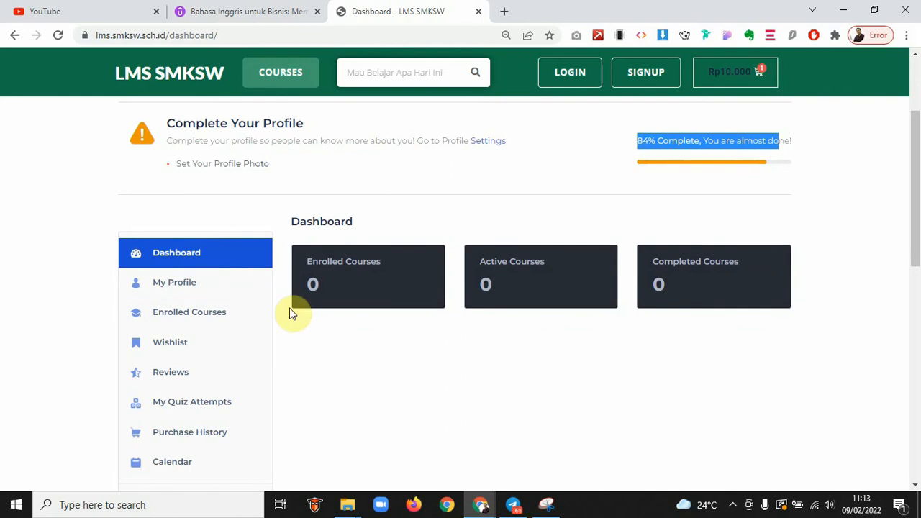
pyautogui.scroll(-2, 298, 278)
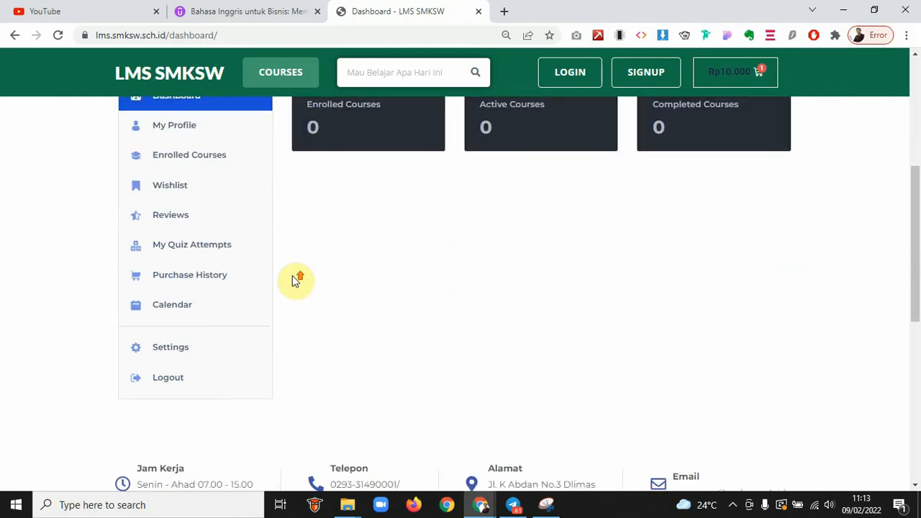
pyautogui.scroll(1, 292, 275)
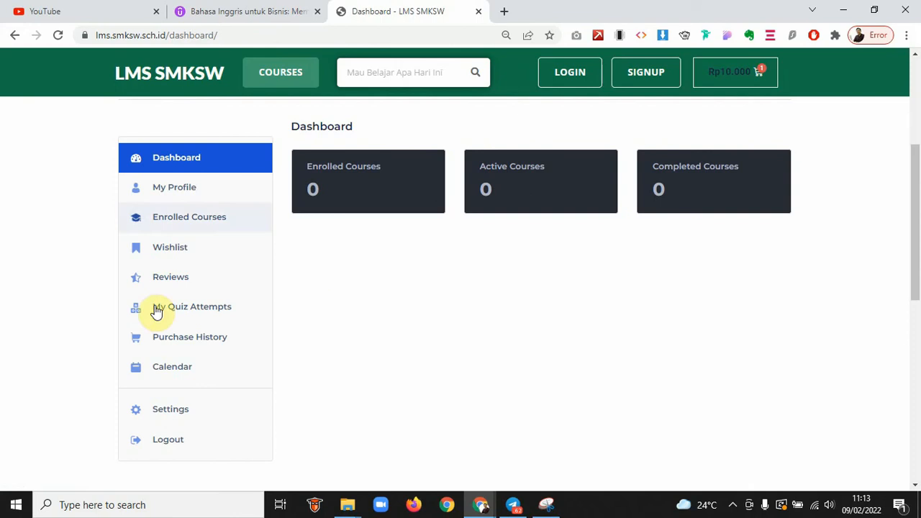
# View the account's details on the My Profile page
pyautogui.click(177, 187)
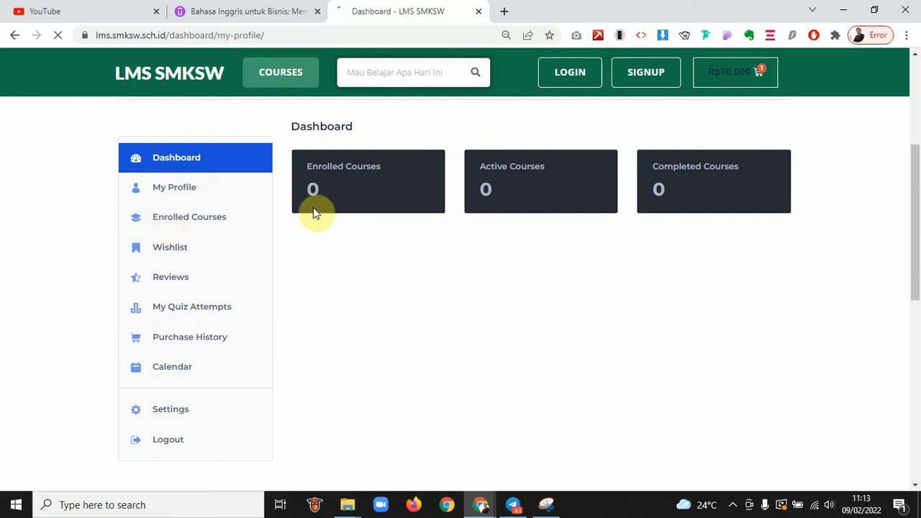
pyautogui.scroll(-2, 438, 268)
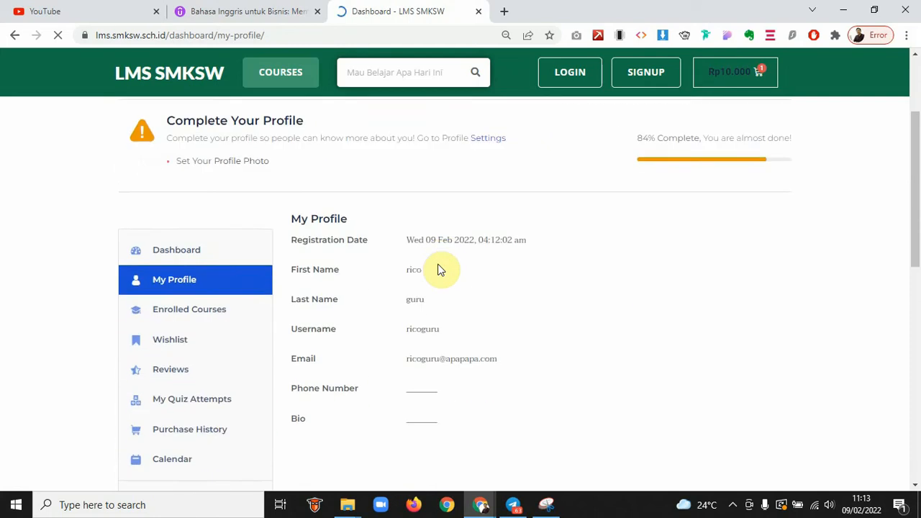
pyautogui.scroll(-2, 438, 267)
pyautogui.scroll(-1, 439, 262)
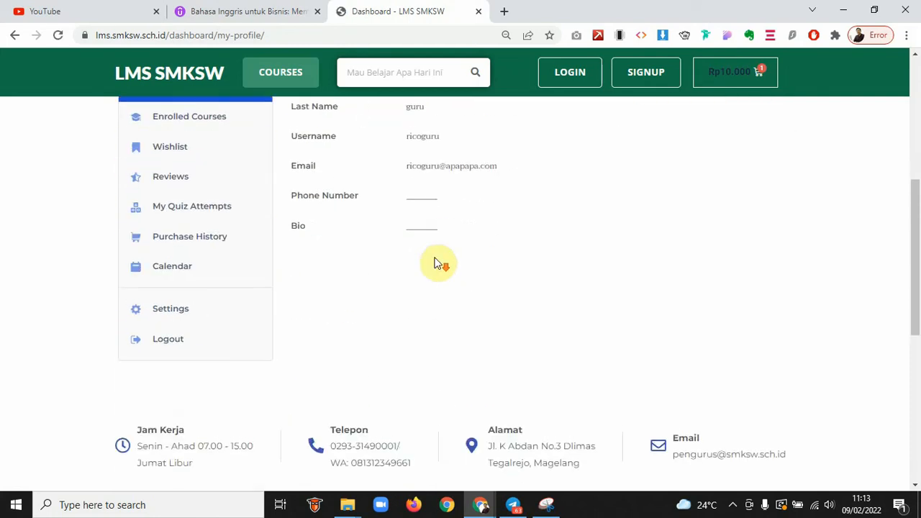
pyautogui.scroll(2, 436, 198)
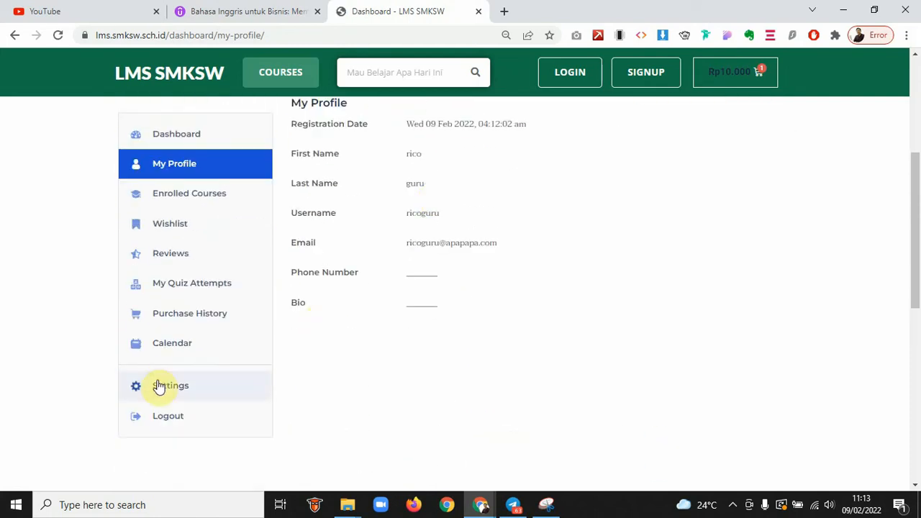
# Open Settings and scroll through the profile form, from cover photo to social profile URLs
pyautogui.click(160, 389)
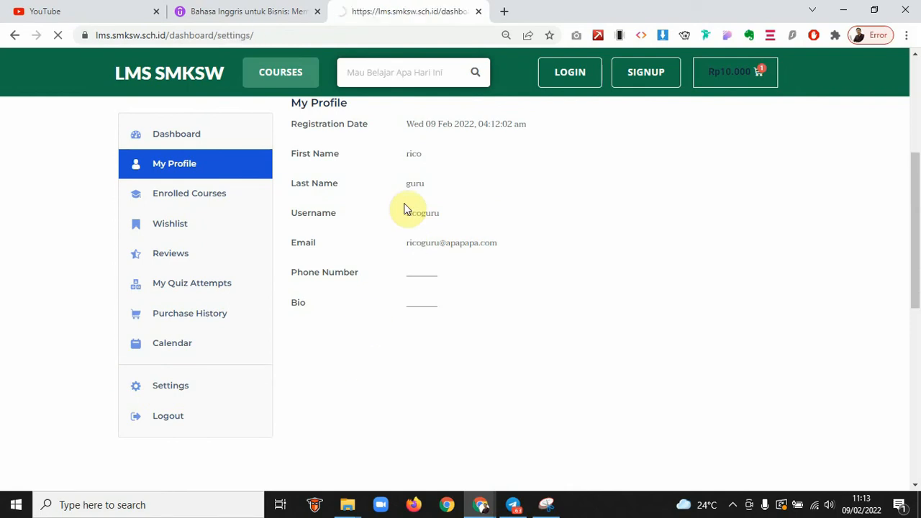
pyautogui.scroll(-3, 458, 254)
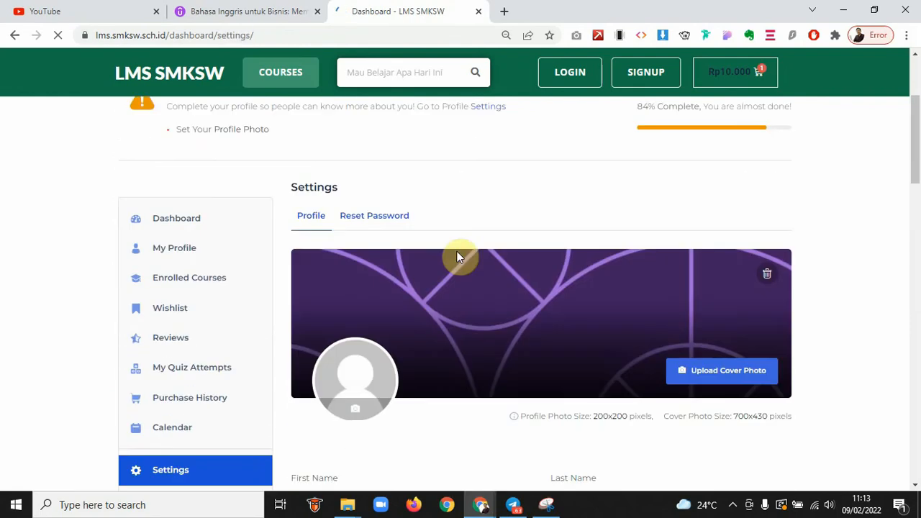
pyautogui.scroll(-4, 411, 325)
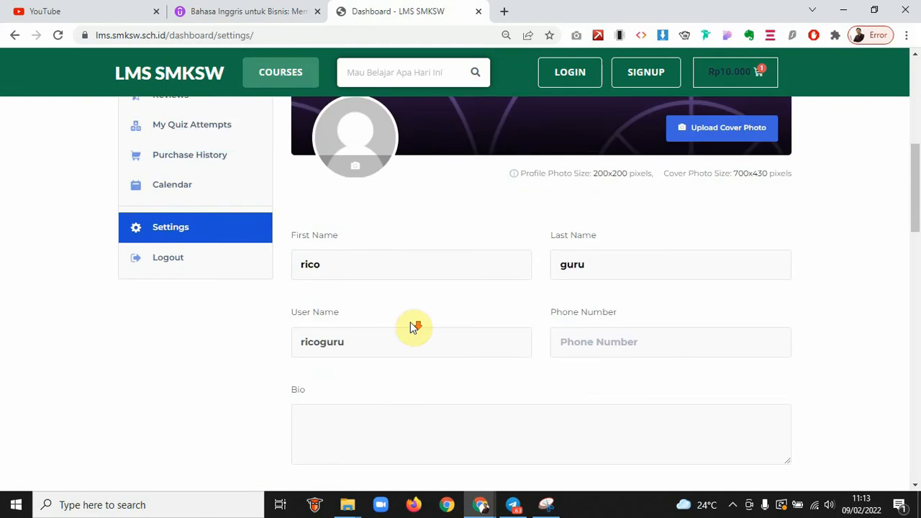
pyautogui.scroll(-6, 528, 286)
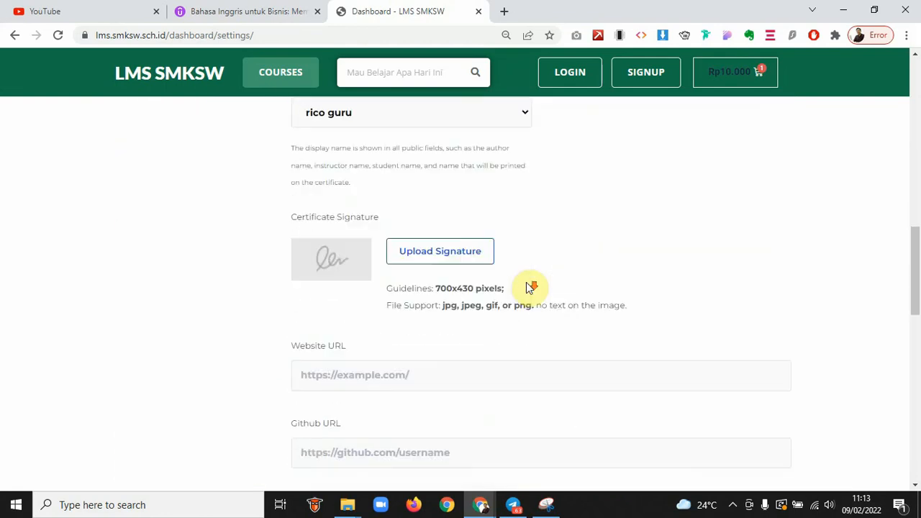
pyautogui.scroll(-1, 521, 282)
pyautogui.scroll(1, 424, 128)
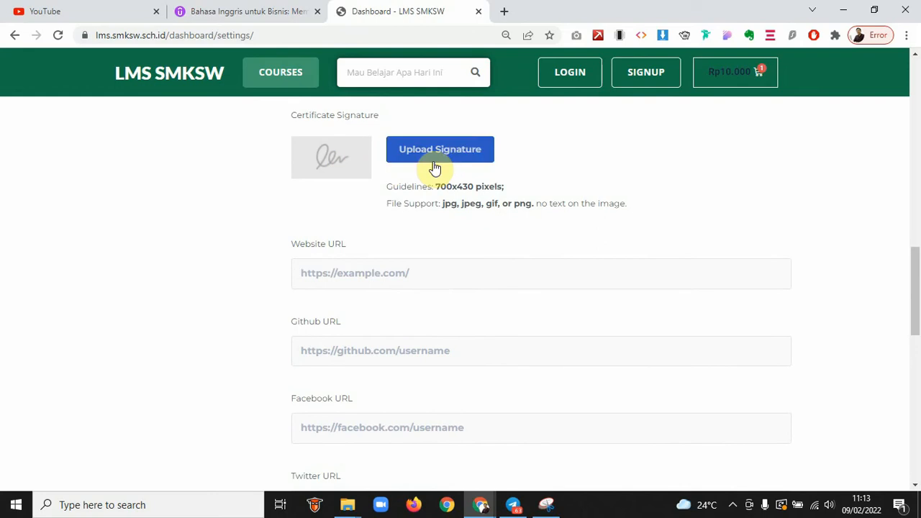
pyautogui.scroll(1, 354, 149)
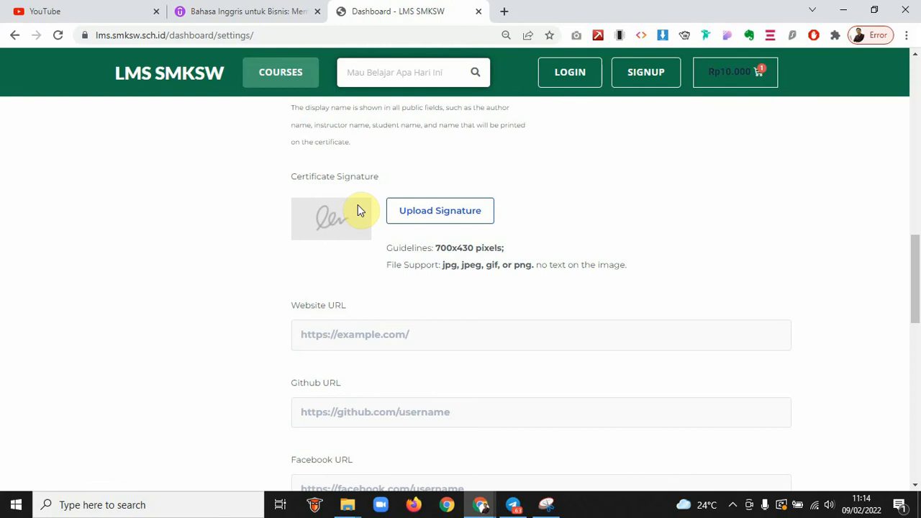
pyautogui.scroll(-2, 359, 208)
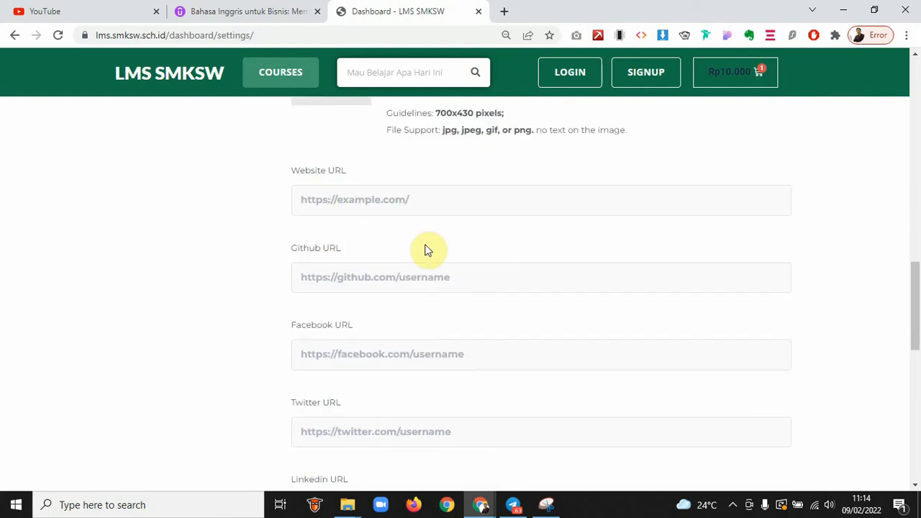
pyautogui.scroll(-4, 424, 250)
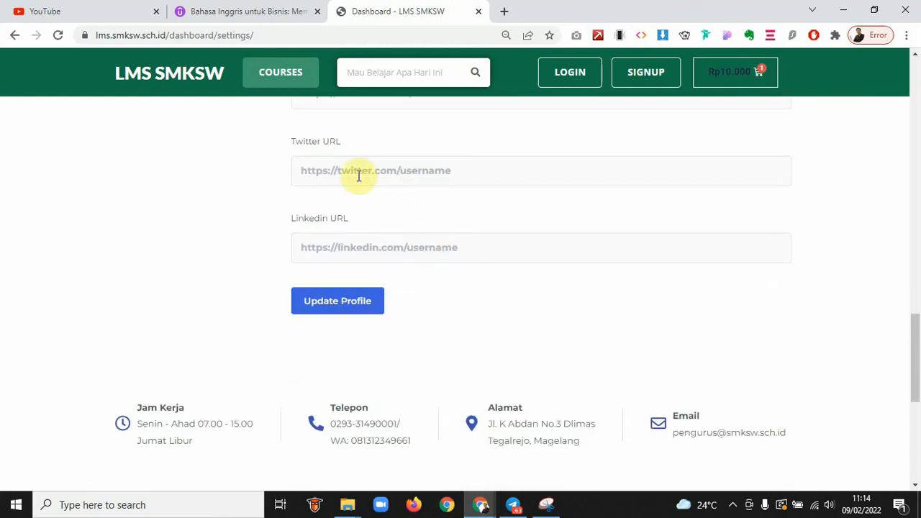
pyautogui.scroll(6, 431, 288)
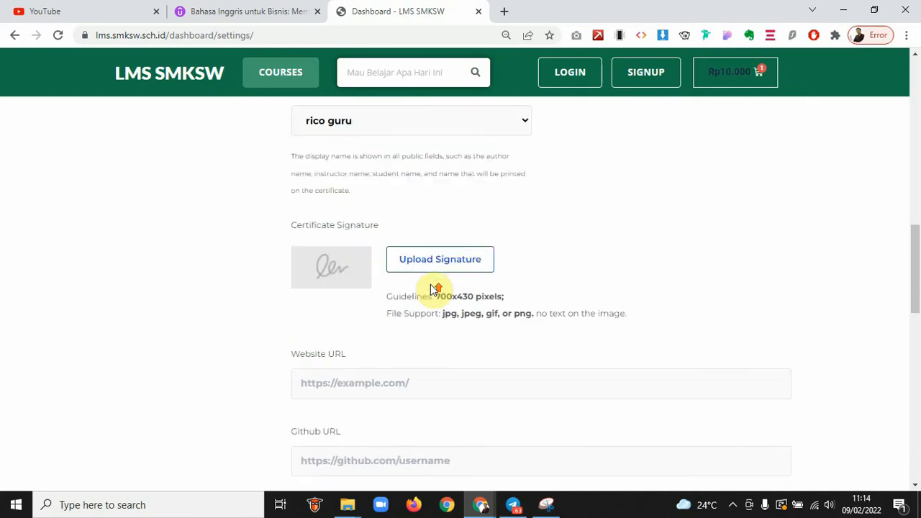
pyautogui.scroll(9, 431, 288)
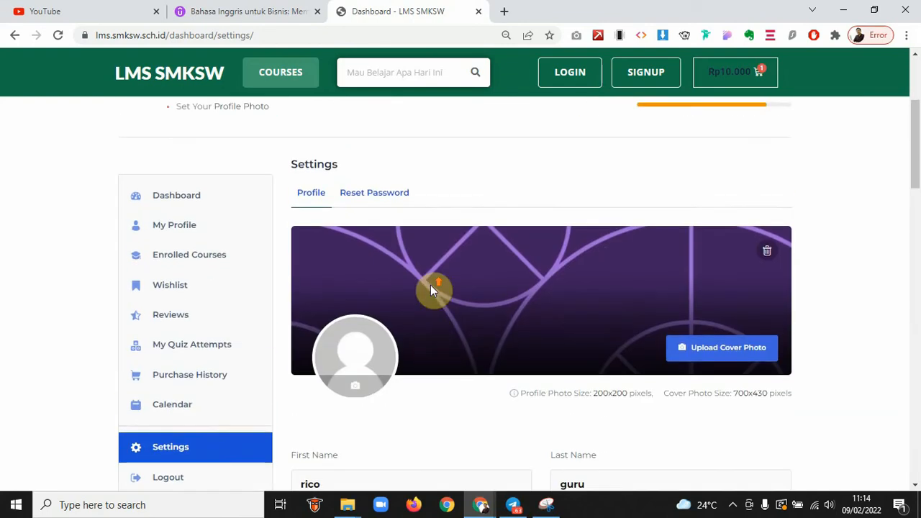
# Open Enrolled Courses, which lists no purchased course, then move on to the Wishlist page
pyautogui.click(189, 258)
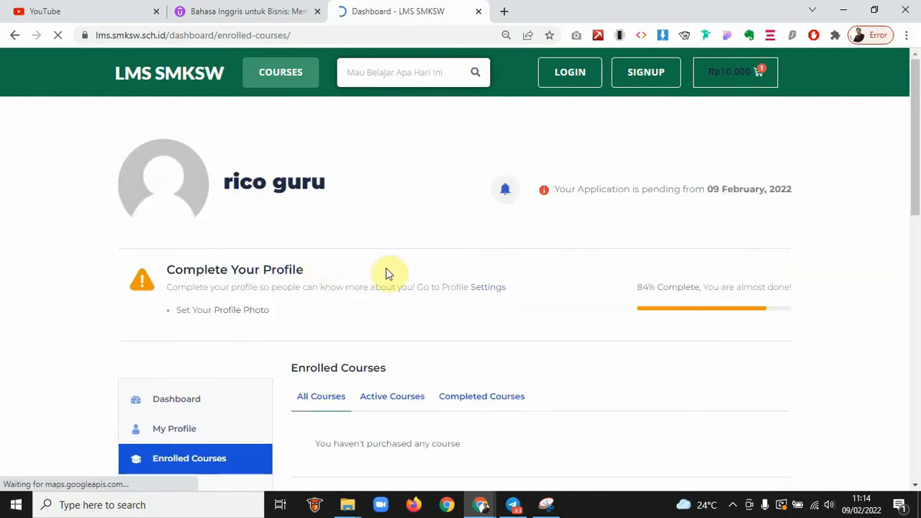
pyautogui.scroll(-2, 389, 272)
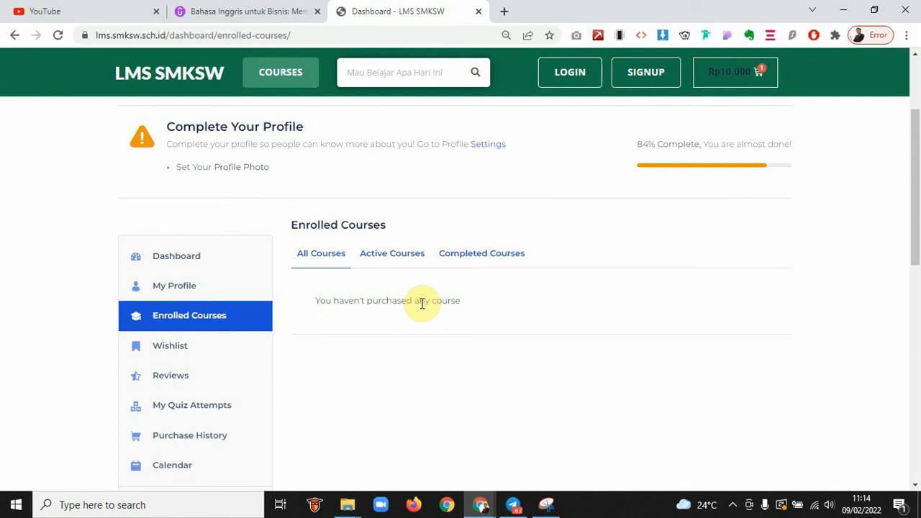
pyautogui.scroll(-1, 422, 303)
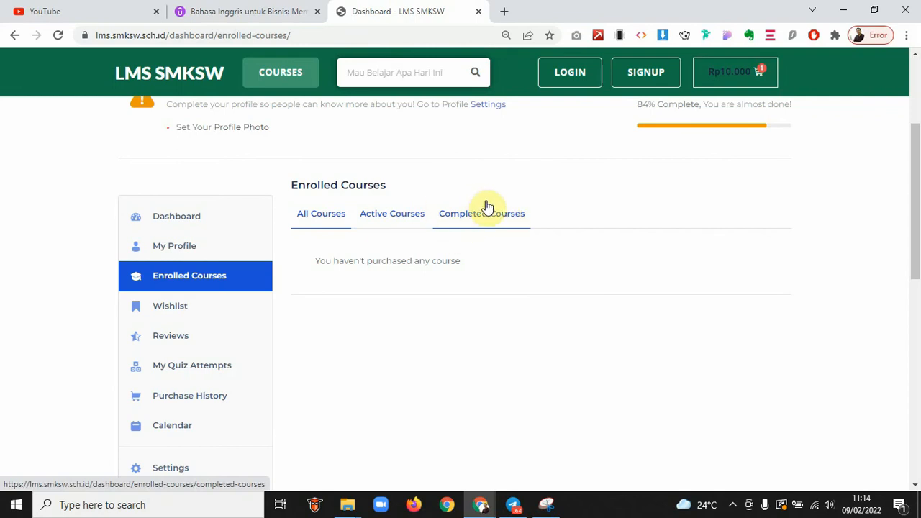
pyautogui.scroll(-1, 505, 230)
pyautogui.scroll(-2, 506, 230)
pyautogui.click(146, 229)
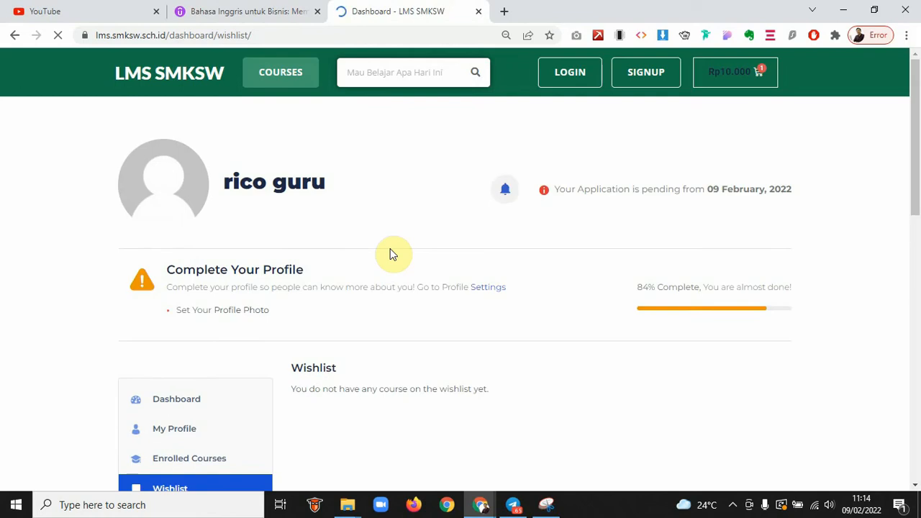
# Scroll through the dashboard's Reviews page, which shows nothing found
pyautogui.scroll(-3, 392, 254)
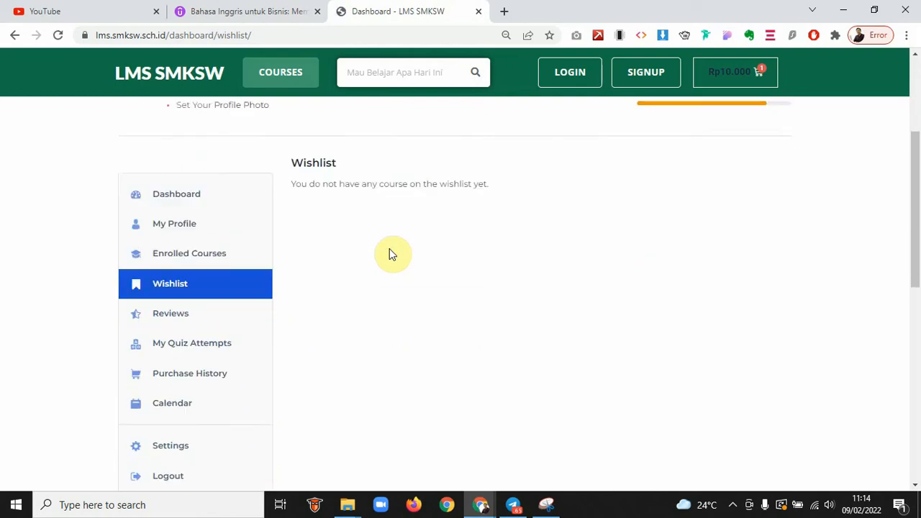
pyautogui.scroll(-1, 391, 253)
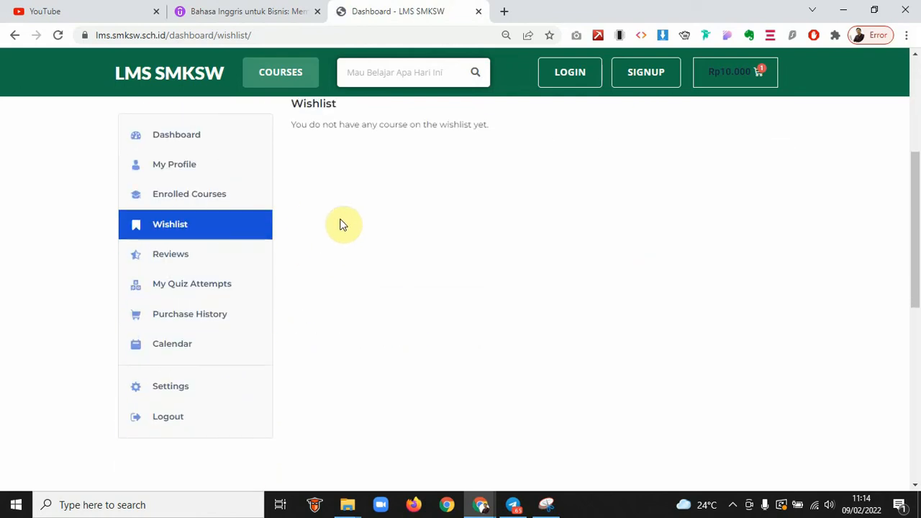
pyautogui.scroll(-1, 165, 199)
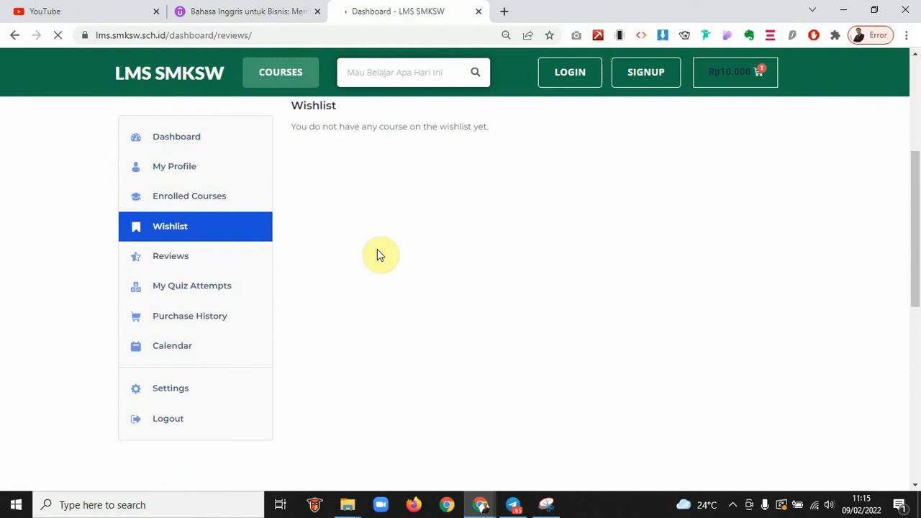
pyautogui.scroll(-3, 402, 338)
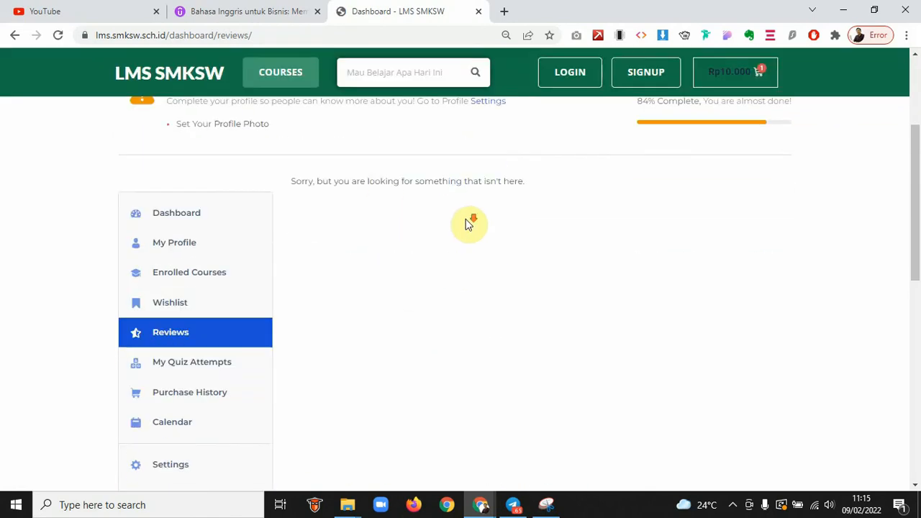
pyautogui.scroll(-1, 465, 224)
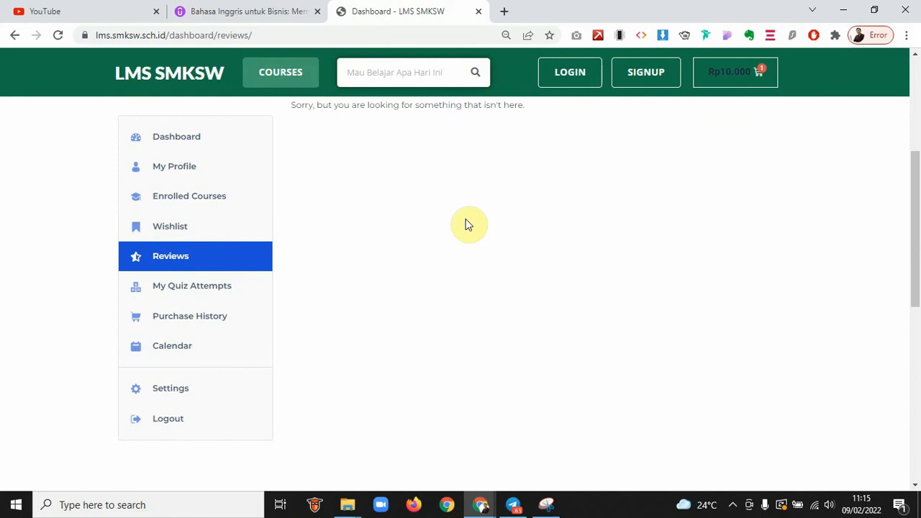
# Glance at the Udemy course tab, then return and open My Quiz Attempts
pyautogui.click(234, 11)
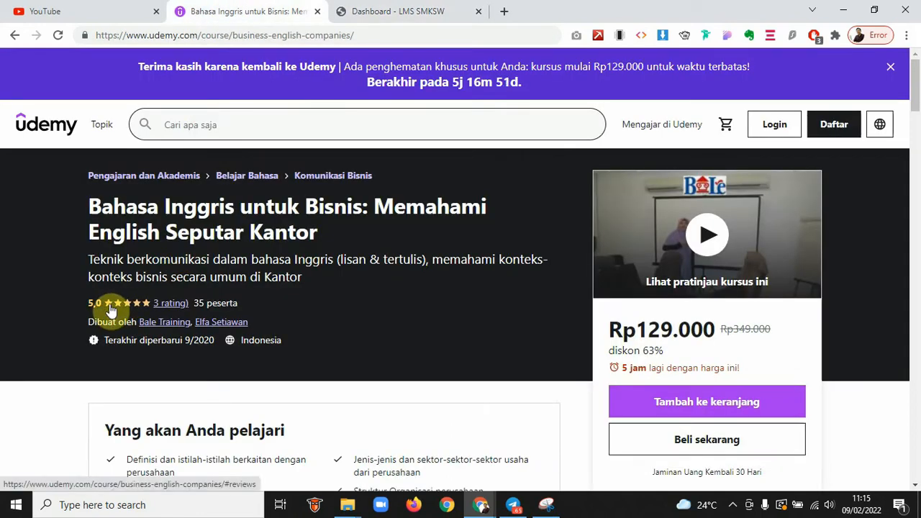
pyautogui.click(367, 8)
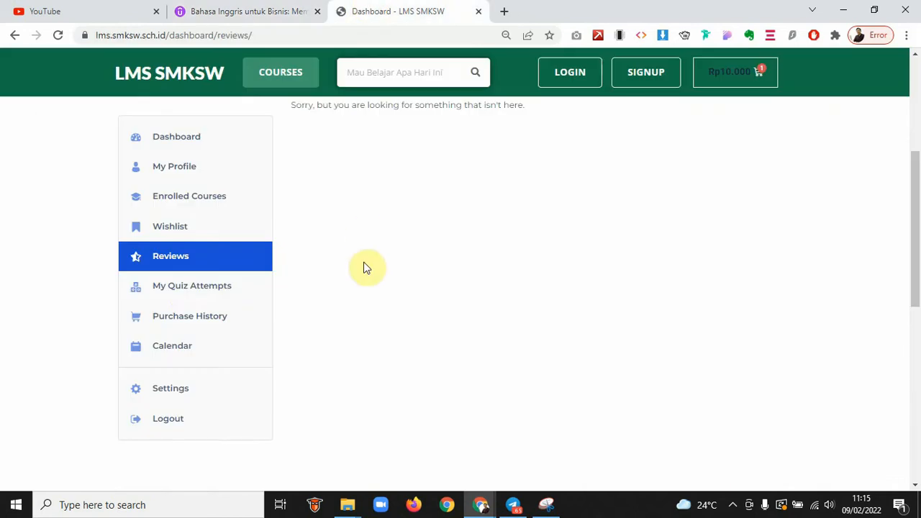
pyautogui.click(184, 286)
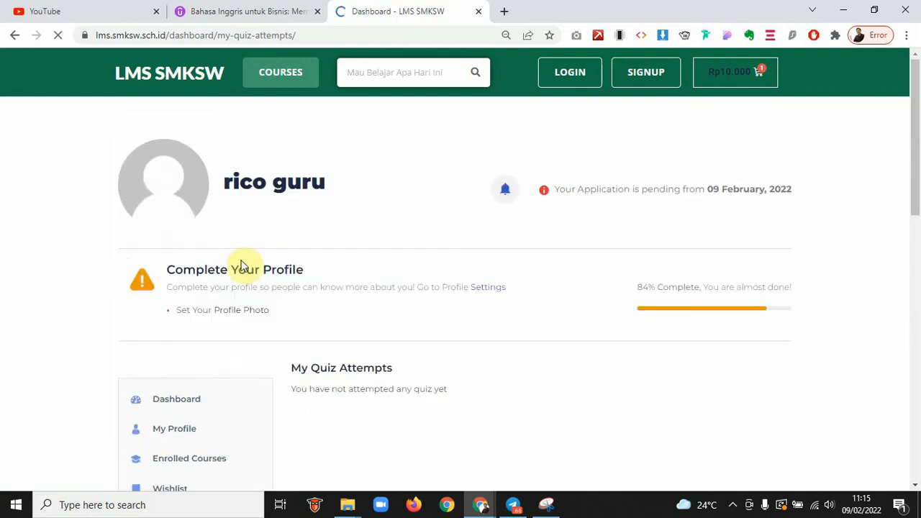
# Scroll the dashboard and select text near the top, then clear the selection
pyautogui.scroll(-3, 243, 264)
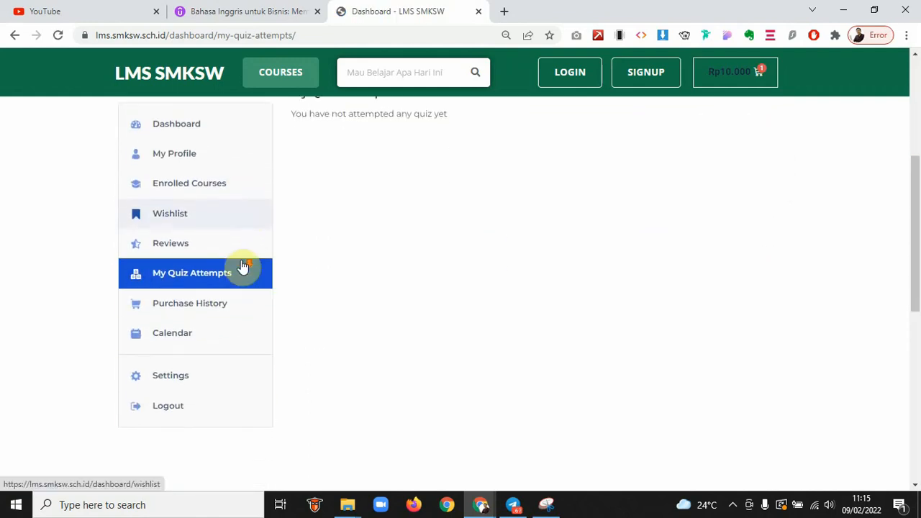
pyautogui.scroll(1, 242, 268)
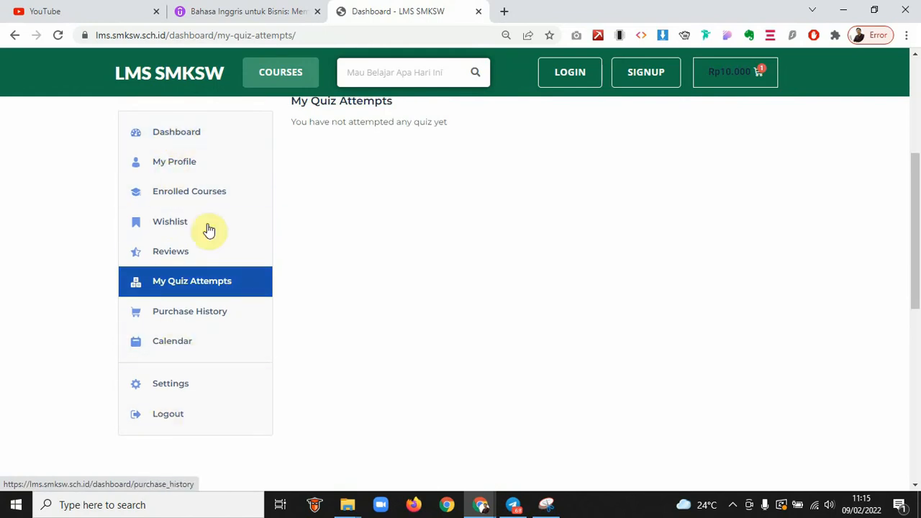
pyautogui.scroll(4, 641, 259)
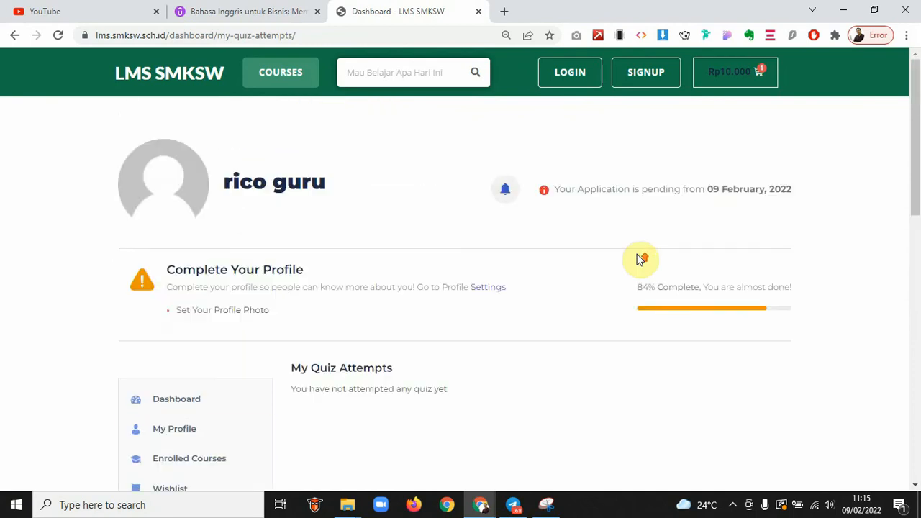
pyautogui.moveTo(559, 189); pyautogui.dragTo(832, 189)
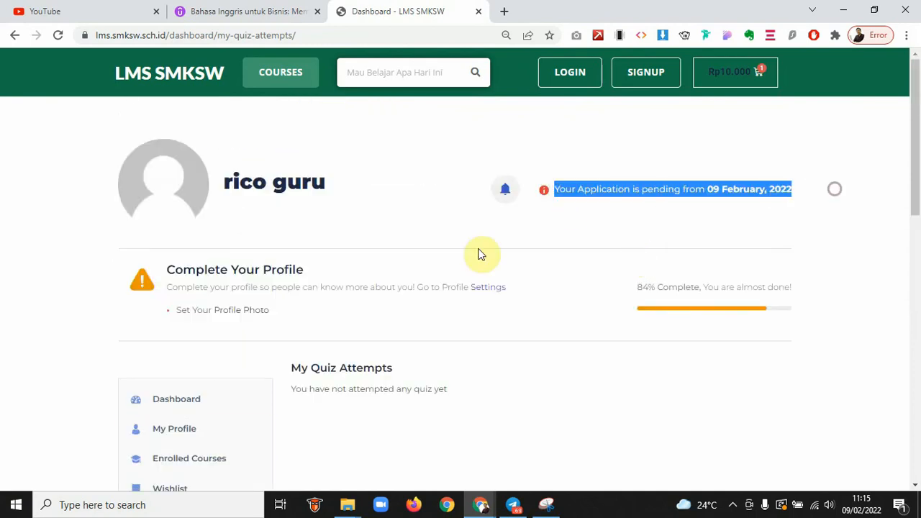
pyautogui.scroll(-2, 474, 249)
pyautogui.scroll(-2, 474, 248)
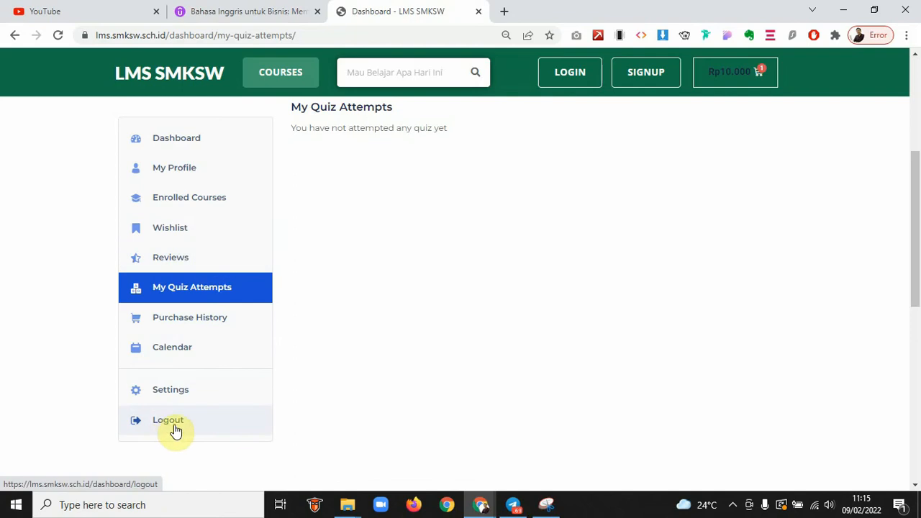
pyautogui.scroll(1, 519, 165)
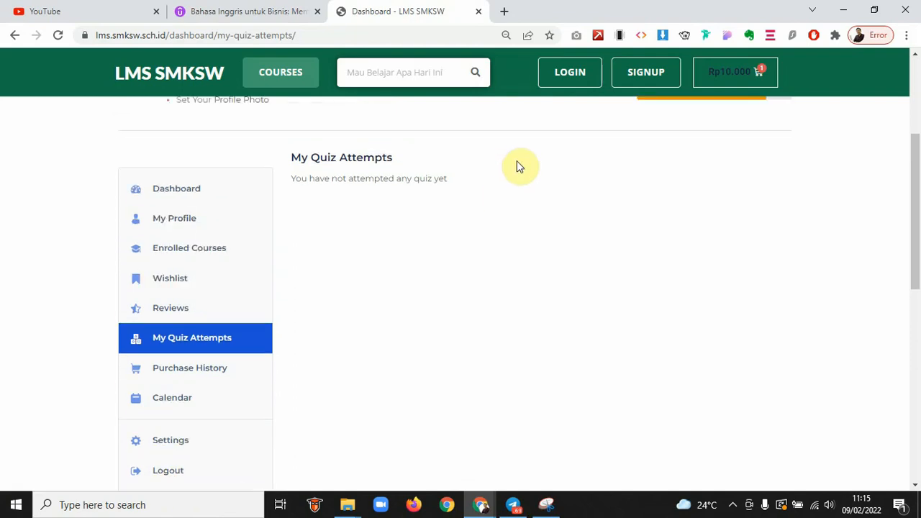
pyautogui.scroll(3, 518, 169)
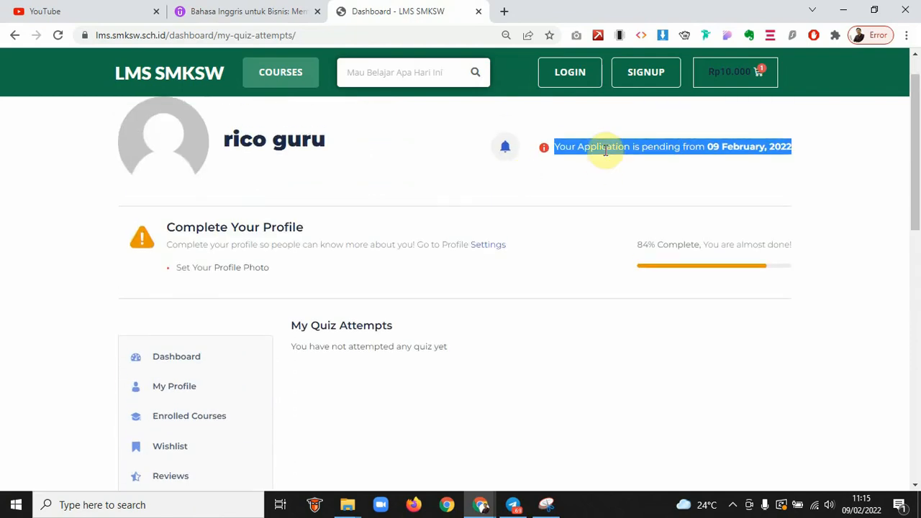
pyautogui.click(555, 147)
# Highlight the 'Your Application is pending' notice, then bring up the incognito landing page window
pyautogui.moveTo(557, 146); pyautogui.dragTo(789, 148)
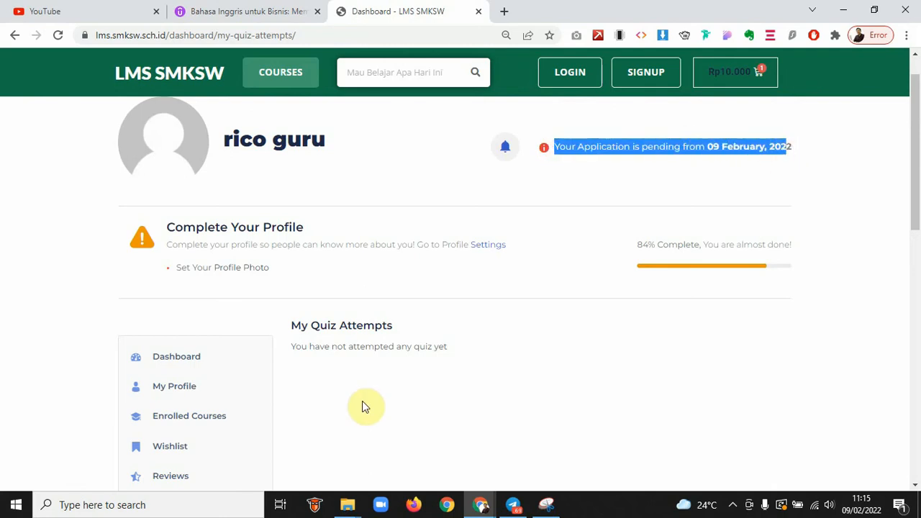
pyautogui.scroll(-2, 265, 357)
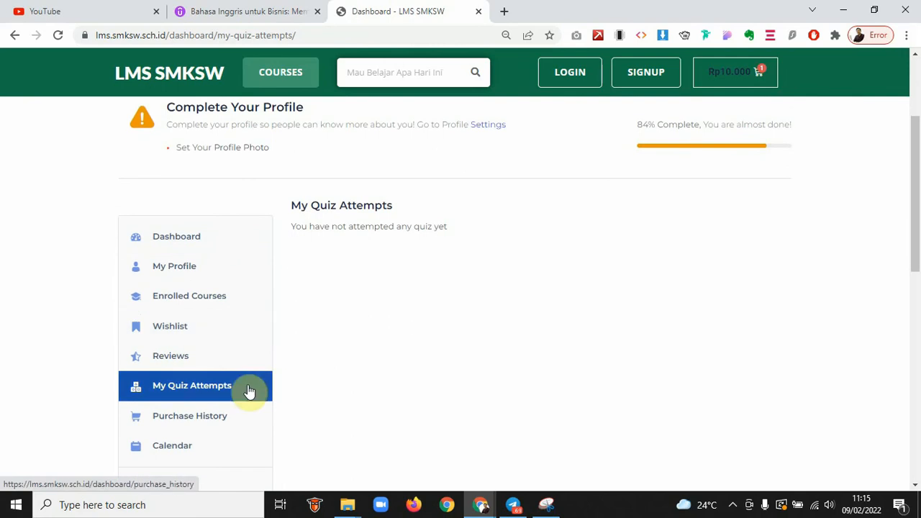
pyautogui.scroll(-1, 269, 345)
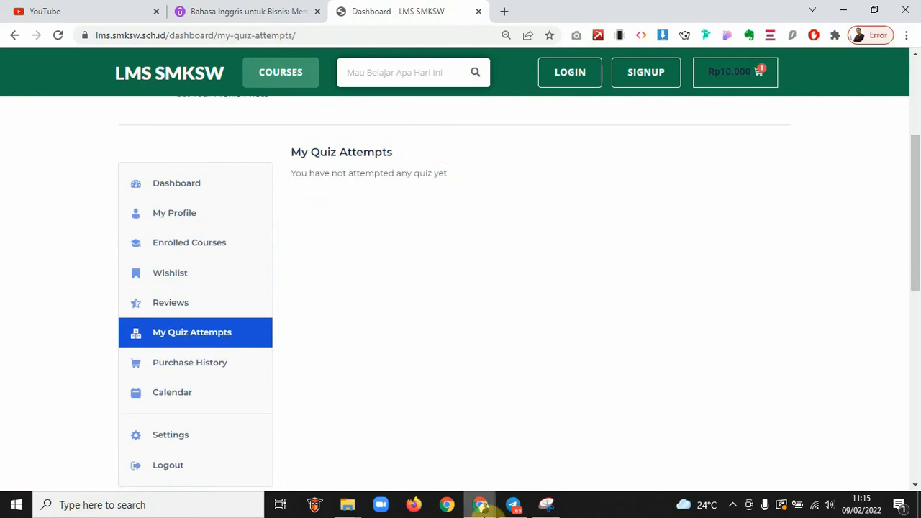
pyautogui.moveTo(480, 506)
pyautogui.click(522, 446)
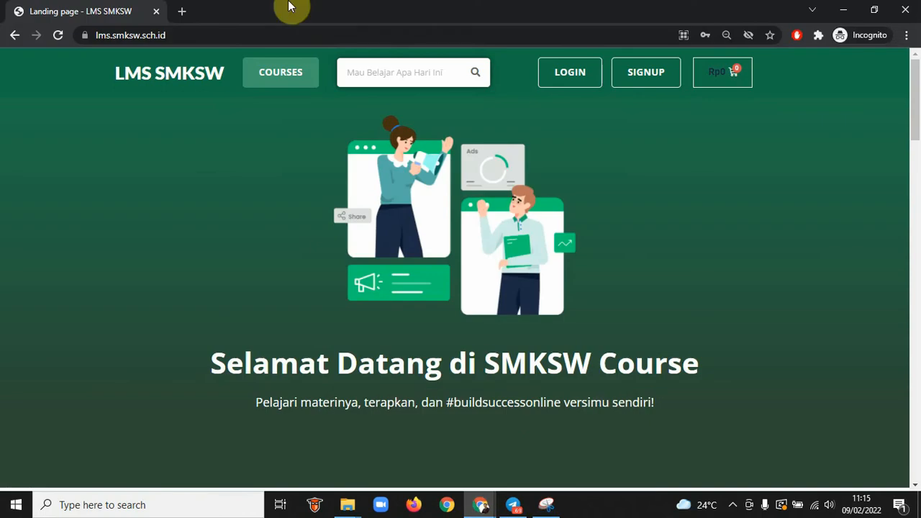
# Go to /wp-admin and sign in using the saved administrator login
pyautogui.click(215, 35)
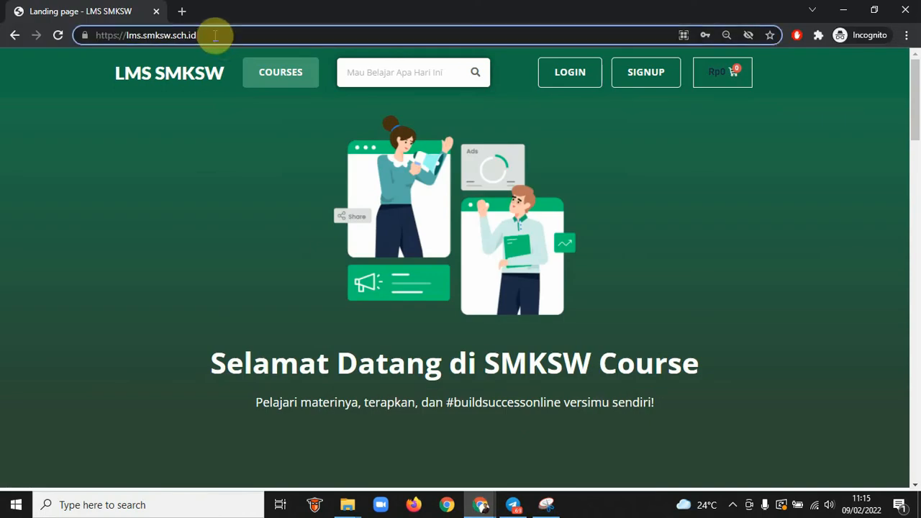
pyautogui.write('/')
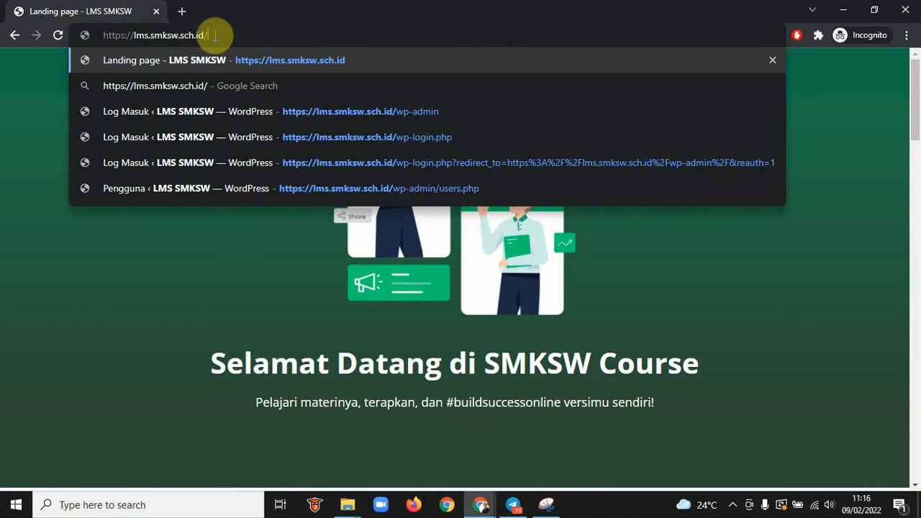
pyautogui.write('wp-')
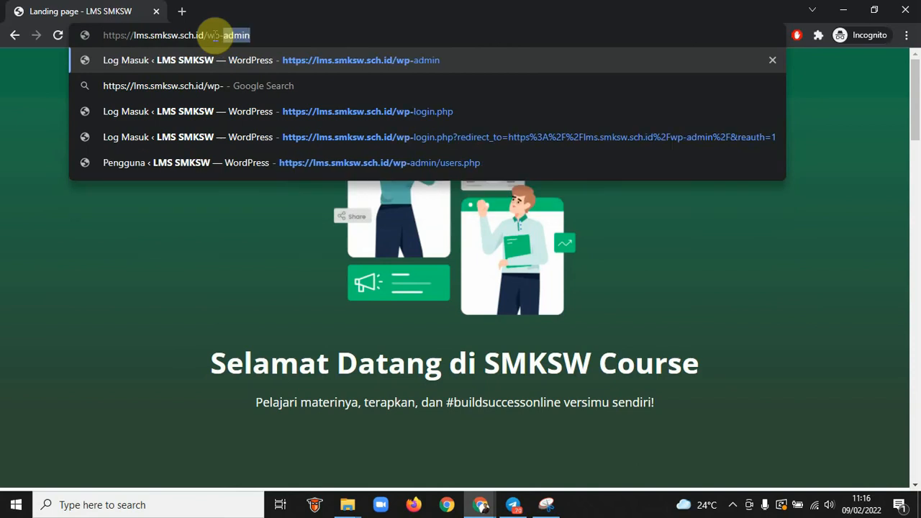
pyautogui.write('ad')
pyautogui.press('Return')
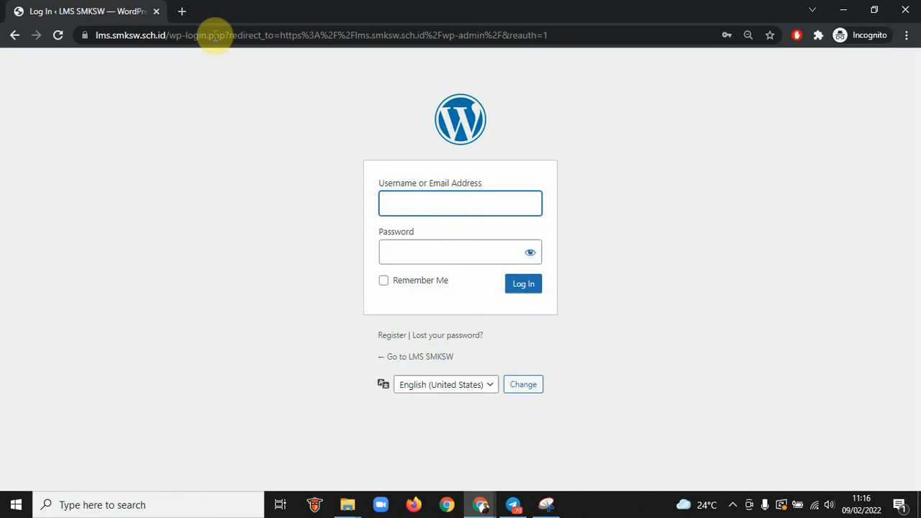
pyautogui.click(423, 204)
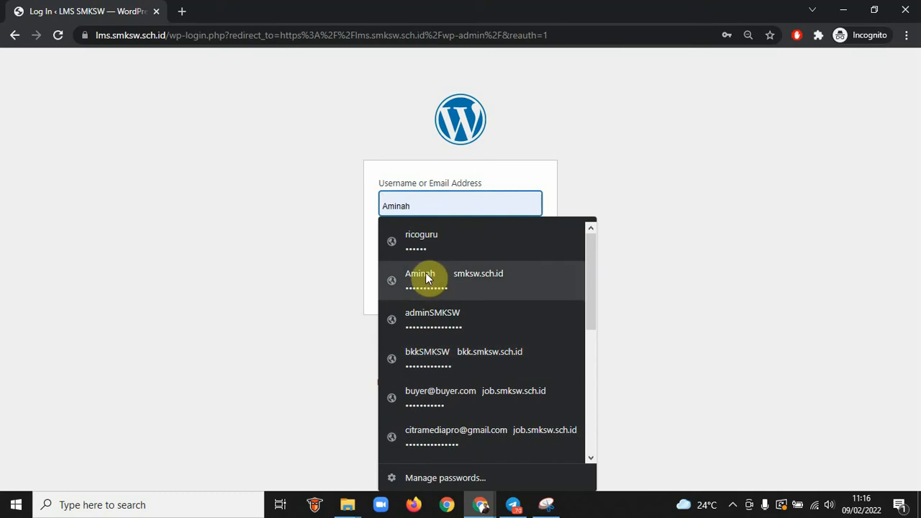
pyautogui.write('ad')
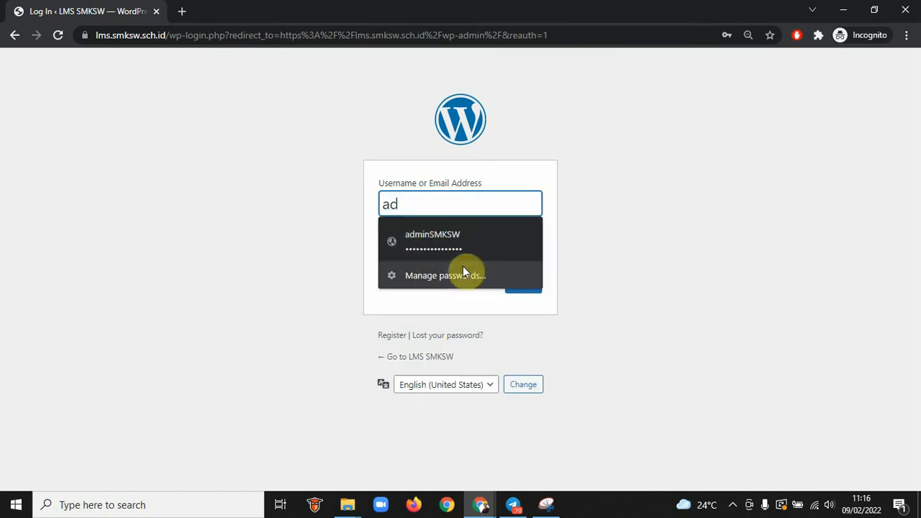
pyautogui.click(442, 240)
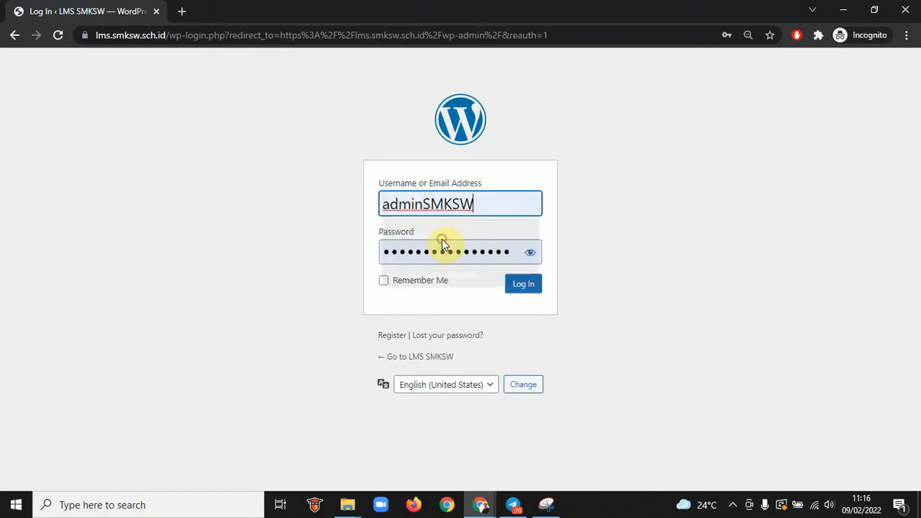
pyautogui.click(526, 287)
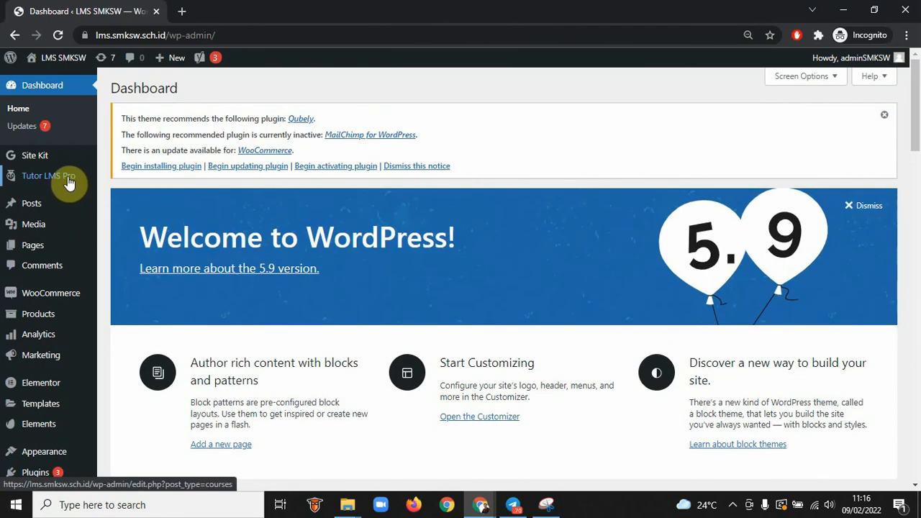
# Open and scroll through the Tutor LMS Courses list
pyautogui.moveTo(72, 181)
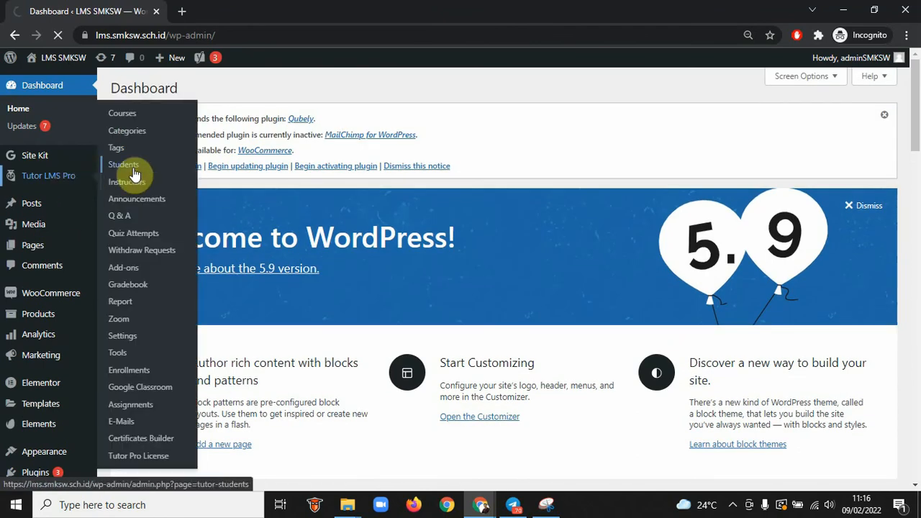
pyautogui.click(127, 116)
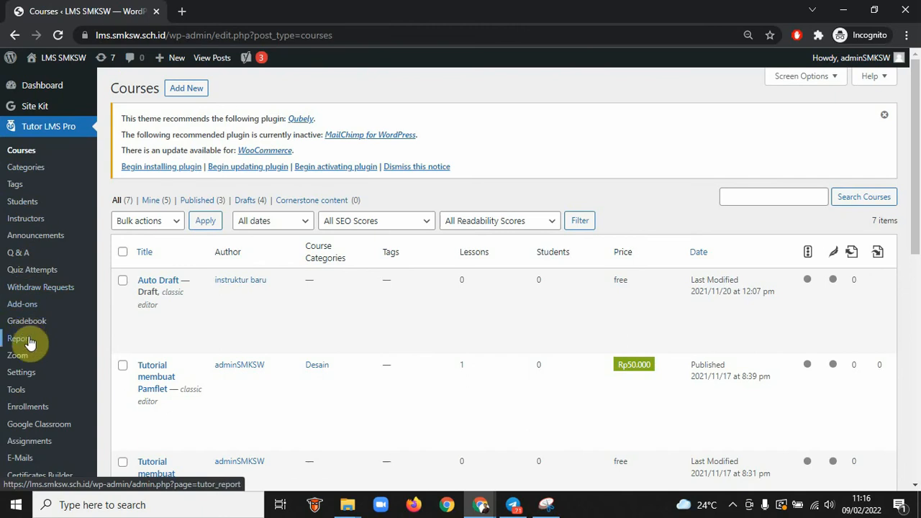
pyautogui.scroll(-2, 26, 345)
pyautogui.scroll(-1, 29, 343)
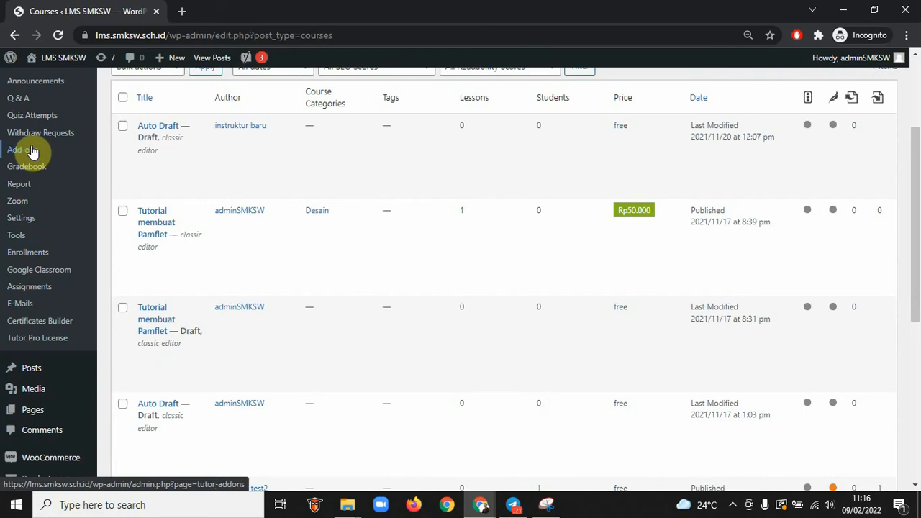
pyautogui.scroll(2, 30, 152)
# Open the Tutor LMS Instructors list to check approval statuses
pyautogui.click(26, 190)
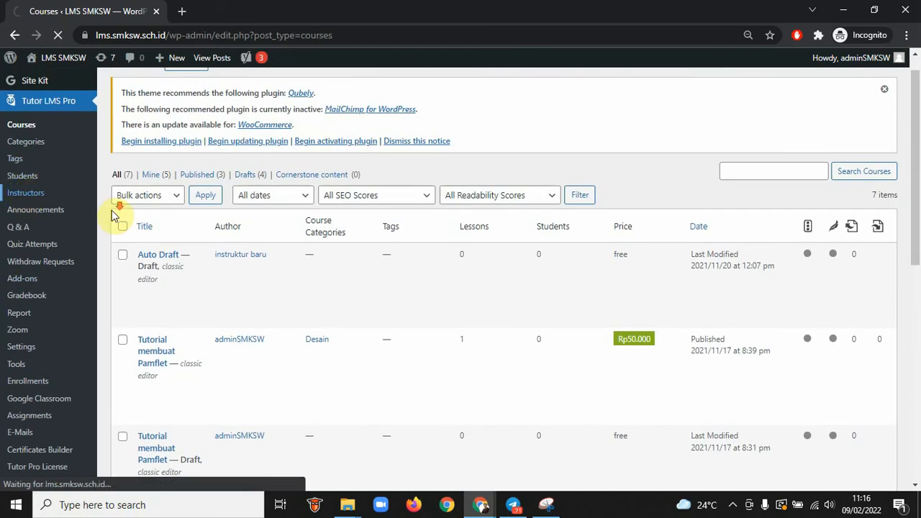
pyautogui.scroll(-7, 111, 210)
pyautogui.scroll(-1, 116, 214)
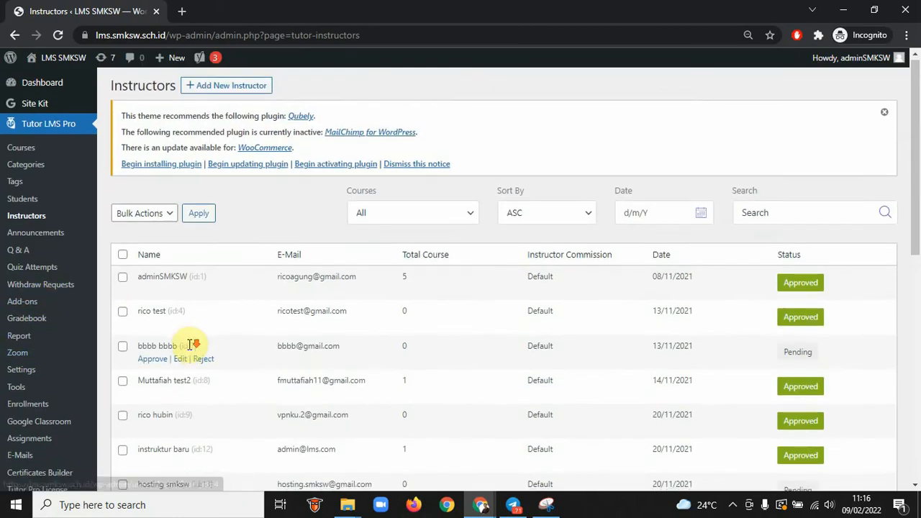
# Dismiss the plugin recommendation notice on the Instructors page
pyautogui.scroll(-2, 189, 346)
pyautogui.scroll(-2, 189, 345)
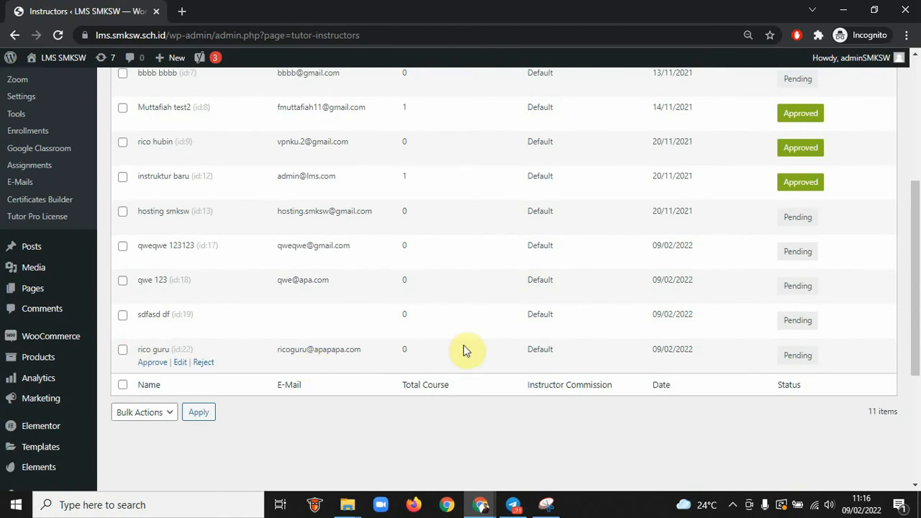
pyautogui.scroll(4, 707, 177)
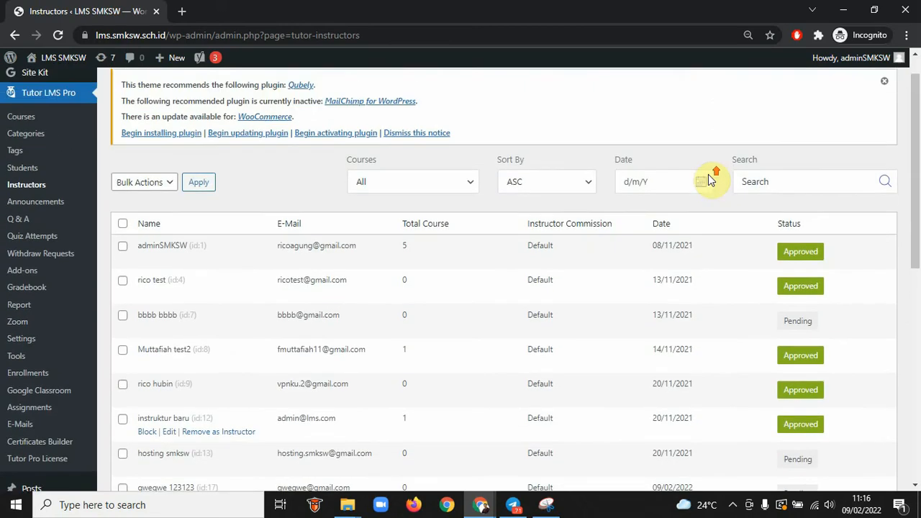
pyautogui.scroll(1, 708, 177)
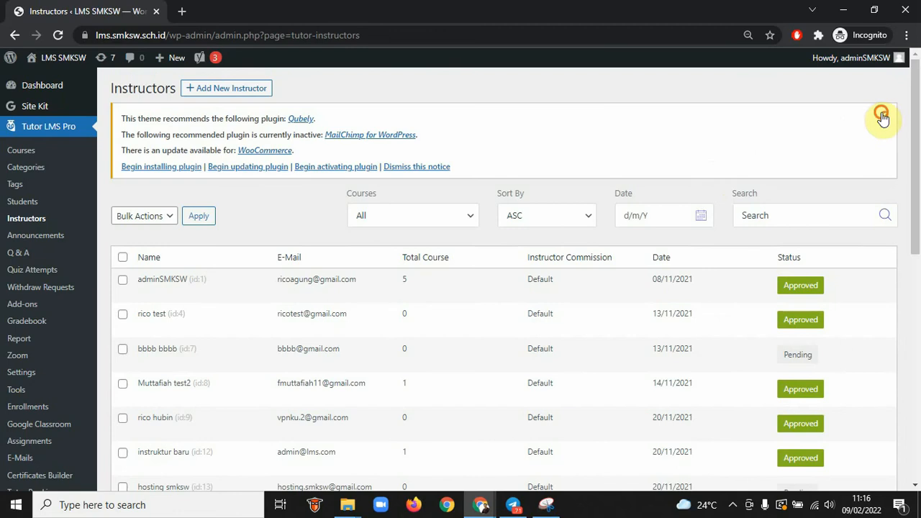
pyautogui.click(881, 115)
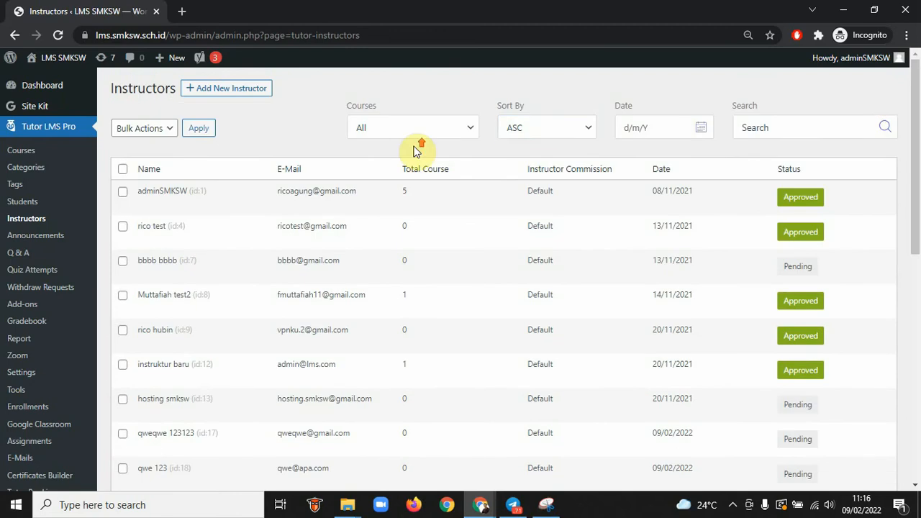
# Scroll the 11-item instructor list down to the newest Pending applicant
pyautogui.moveTo(104, 96); pyautogui.dragTo(161, 89)
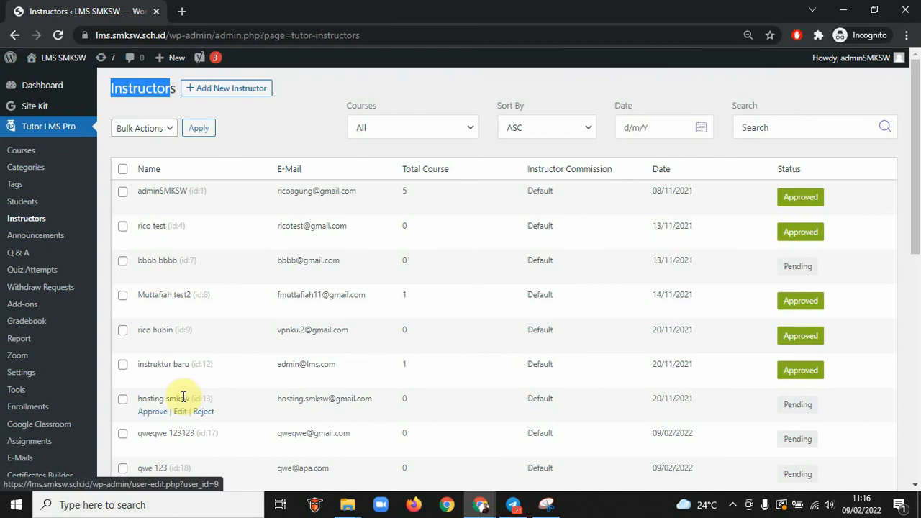
pyautogui.scroll(-1, 184, 397)
pyautogui.scroll(-3, 185, 396)
pyautogui.scroll(3, 365, 300)
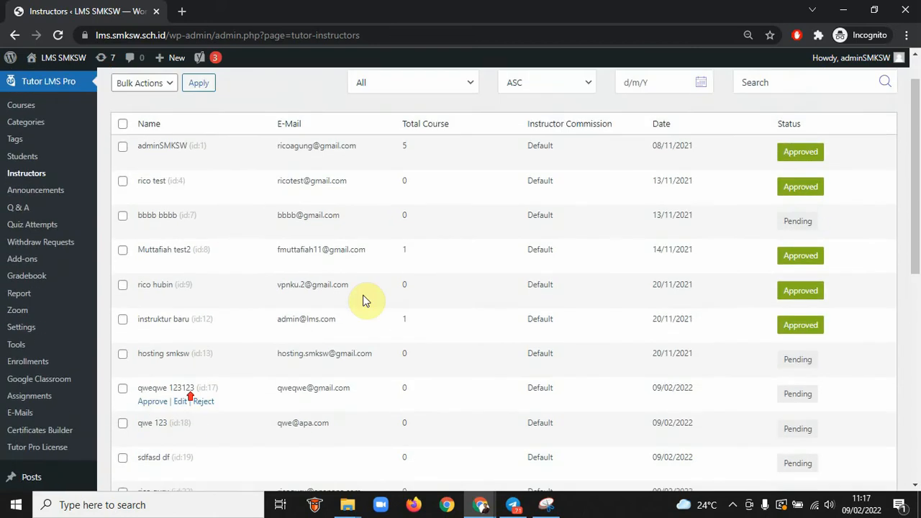
pyautogui.doubleClick(799, 151)
pyautogui.doubleClick(791, 255)
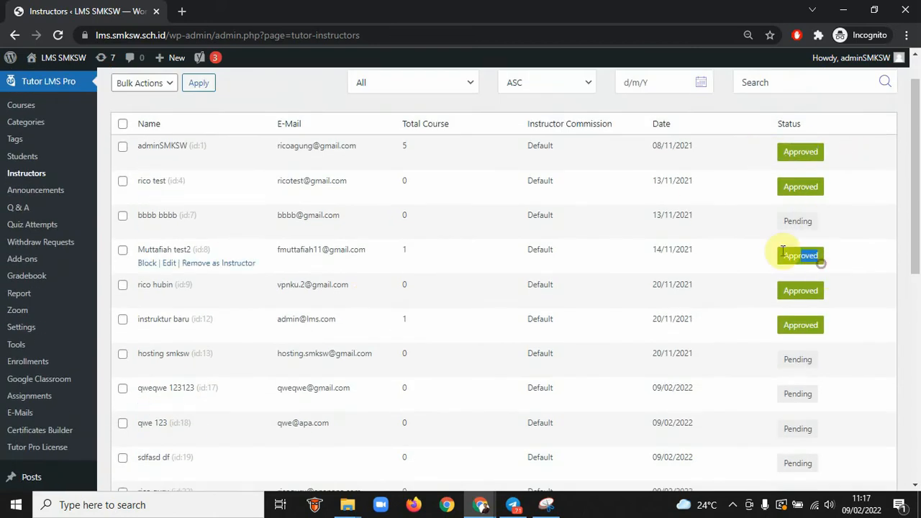
pyautogui.scroll(-4, 865, 395)
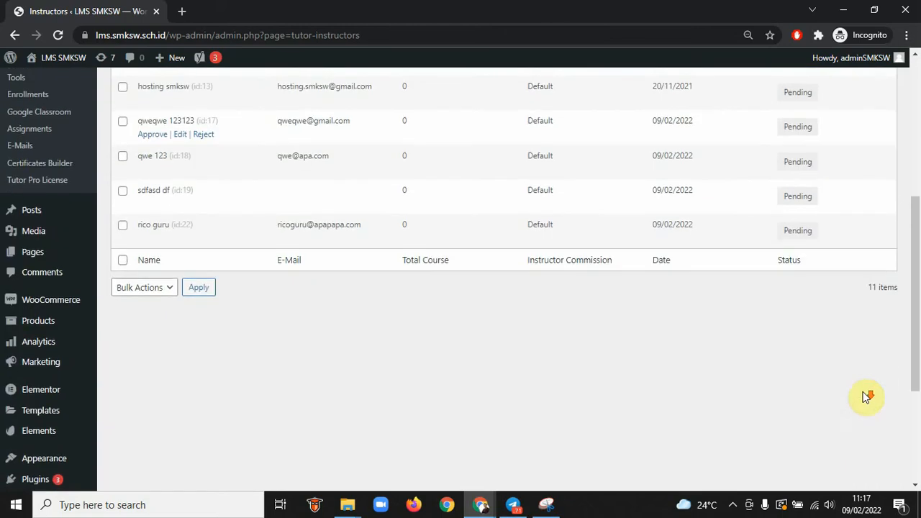
pyautogui.moveTo(179, 229)
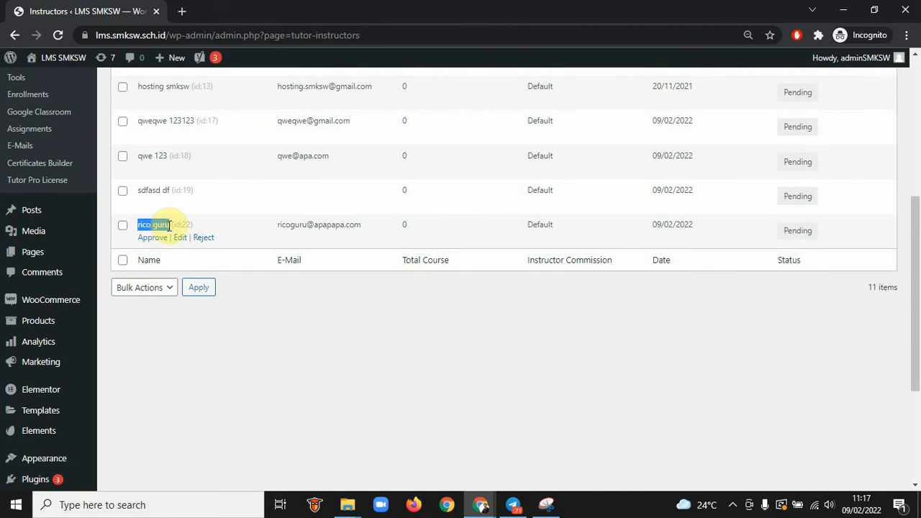
# Check the applicant's name on their LMS profile, then return to the admin instructor list
pyautogui.hotkey('alt', 'Tab')
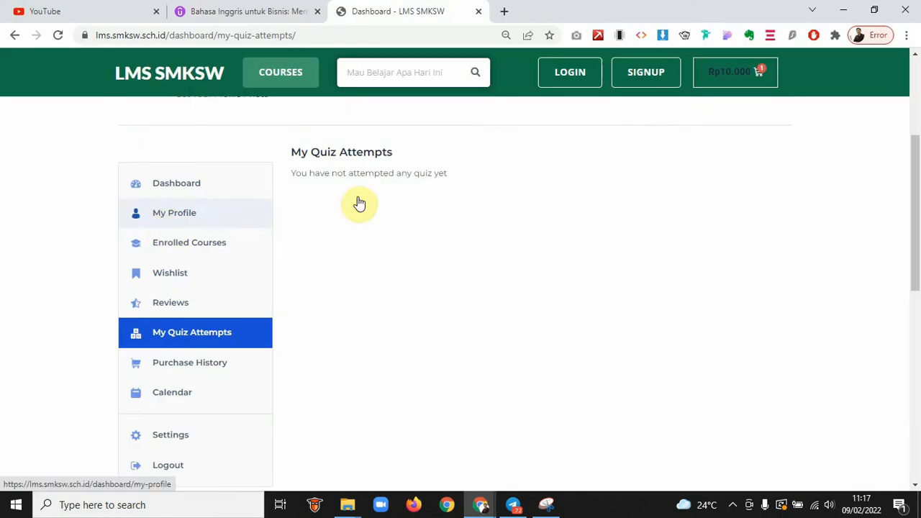
pyautogui.scroll(3, 417, 191)
pyautogui.moveTo(352, 185); pyautogui.dragTo(229, 178)
pyautogui.hotkey('alt', 'Tab')
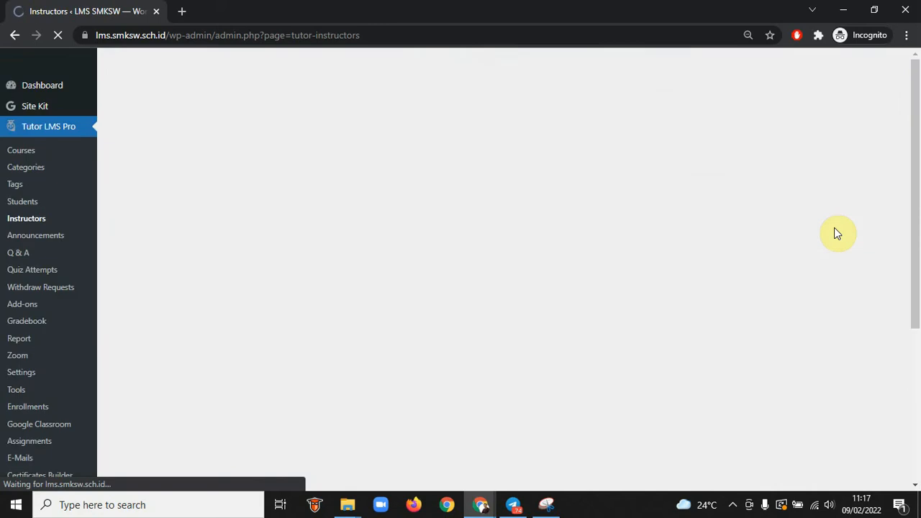
# Approve the pending instructor and return to the applicant's LMS dashboard window
pyautogui.scroll(1, 836, 230)
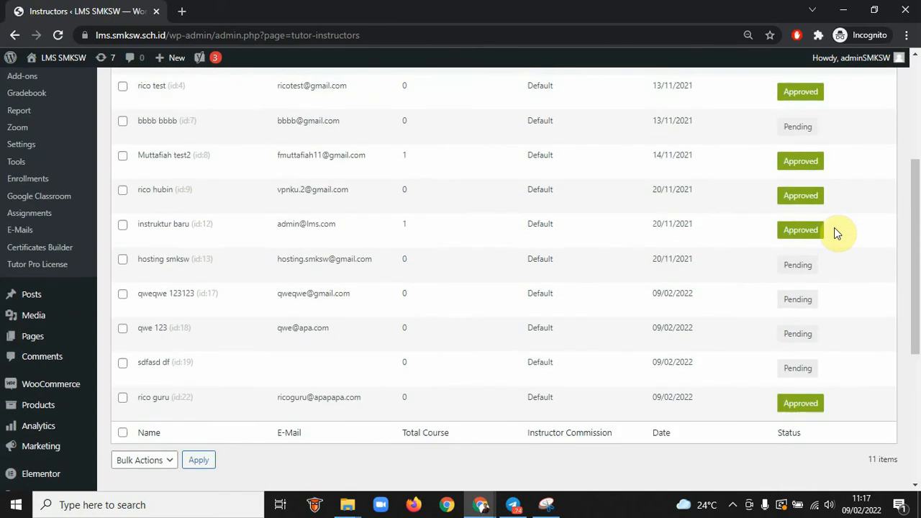
pyautogui.scroll(-2, 837, 230)
pyautogui.moveTo(816, 292); pyautogui.dragTo(768, 298)
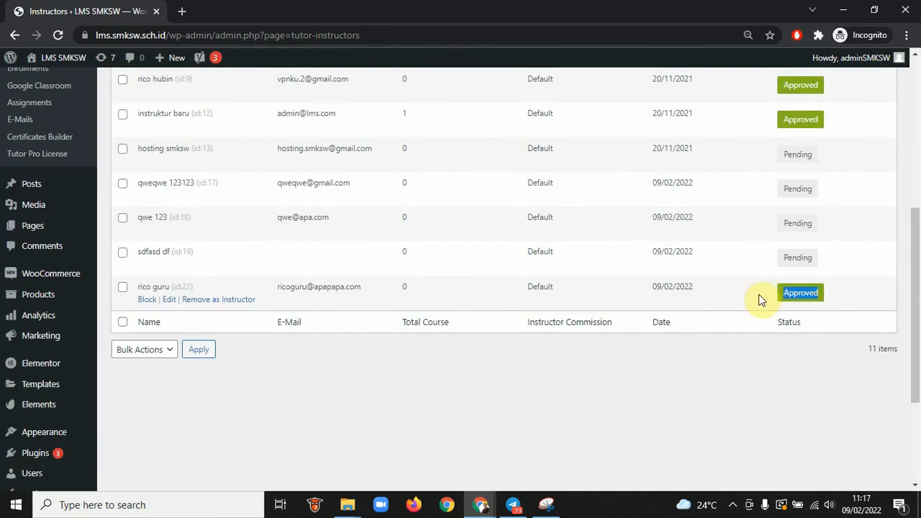
pyautogui.hotkey('alt', 'Tab')
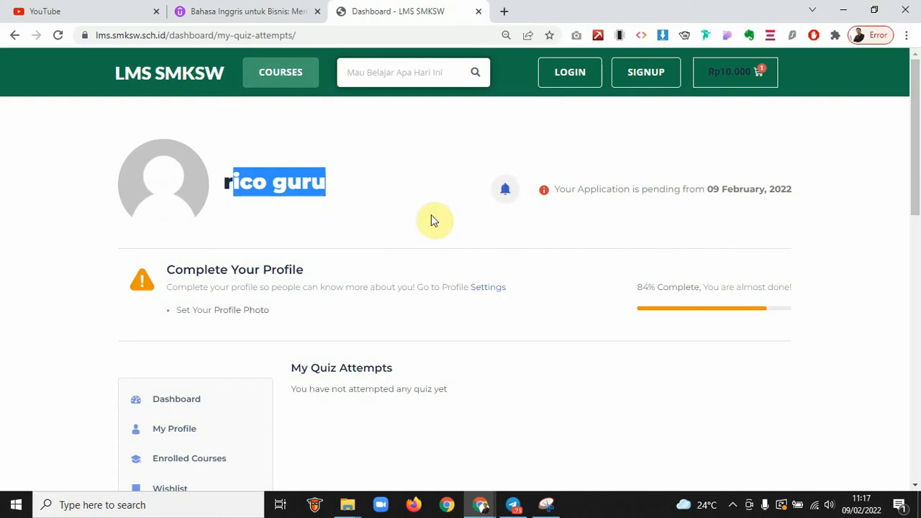
# Reload the page and open /dashboard/ by removing 'my-quiz-attempts/' from the address
pyautogui.scroll(-4, 398, 234)
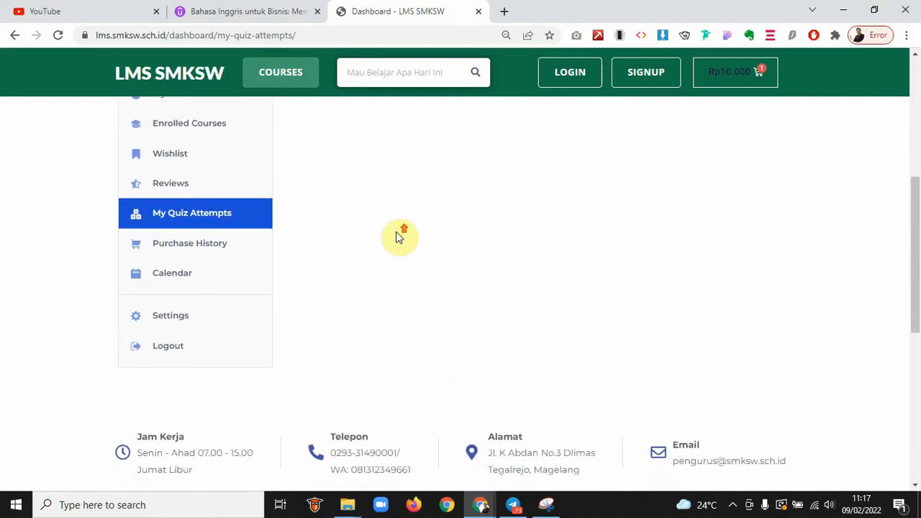
pyautogui.scroll(2, 397, 234)
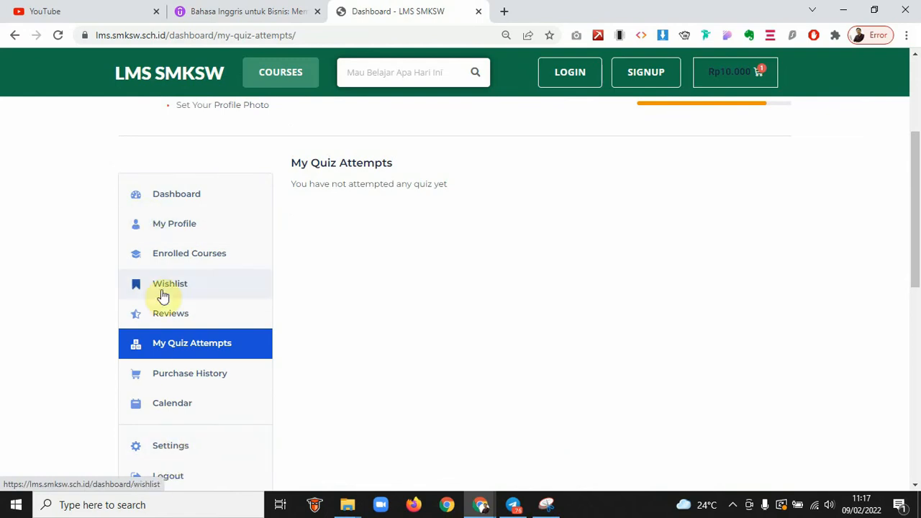
pyautogui.scroll(1, 459, 263)
pyautogui.scroll(1, 460, 266)
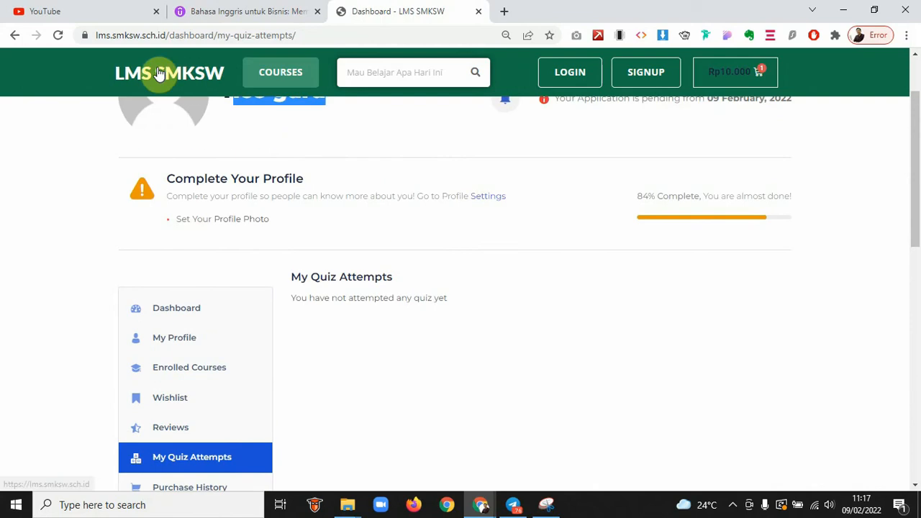
pyautogui.click(57, 37)
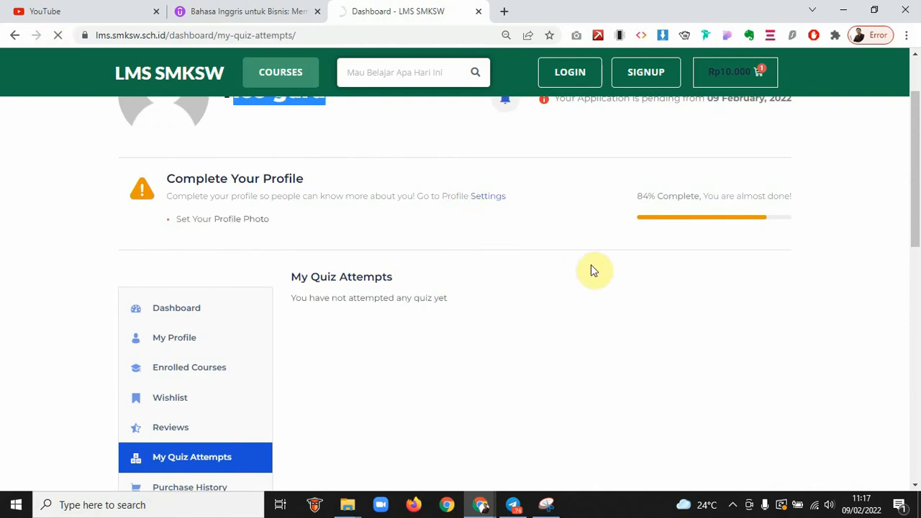
pyautogui.moveTo(219, 35); pyautogui.dragTo(432, 37)
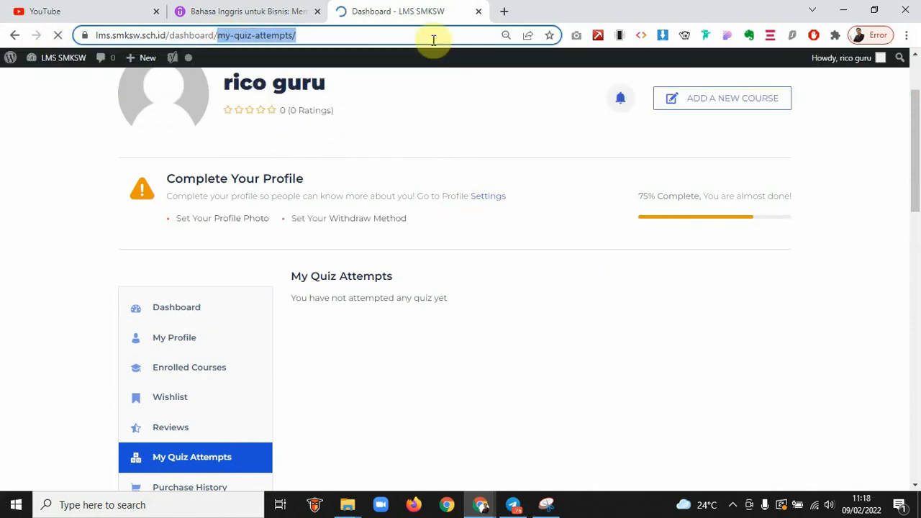
pyautogui.press('BackSpace')
pyautogui.press('Return')
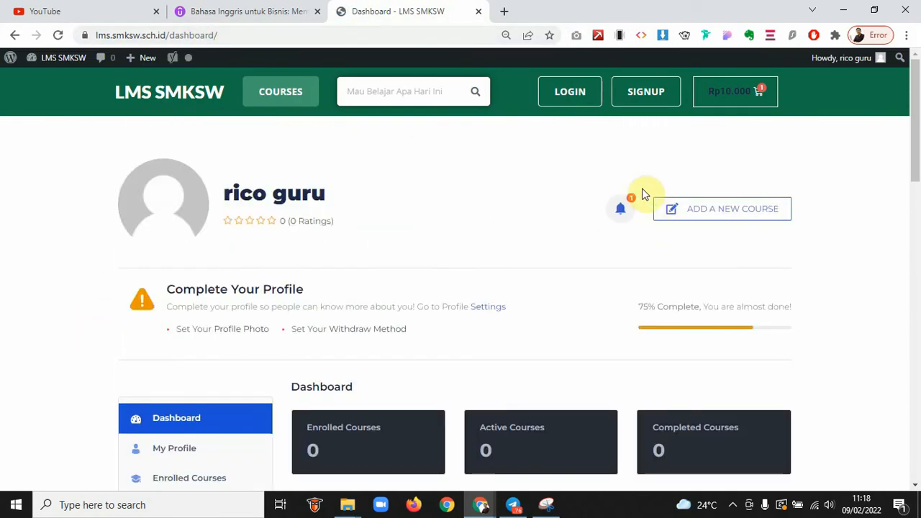
pyautogui.click(625, 207)
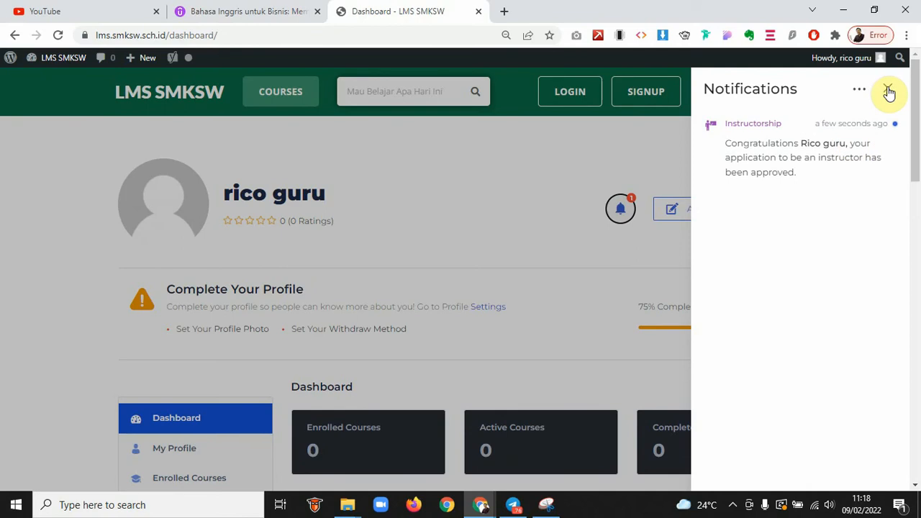
pyautogui.click(888, 91)
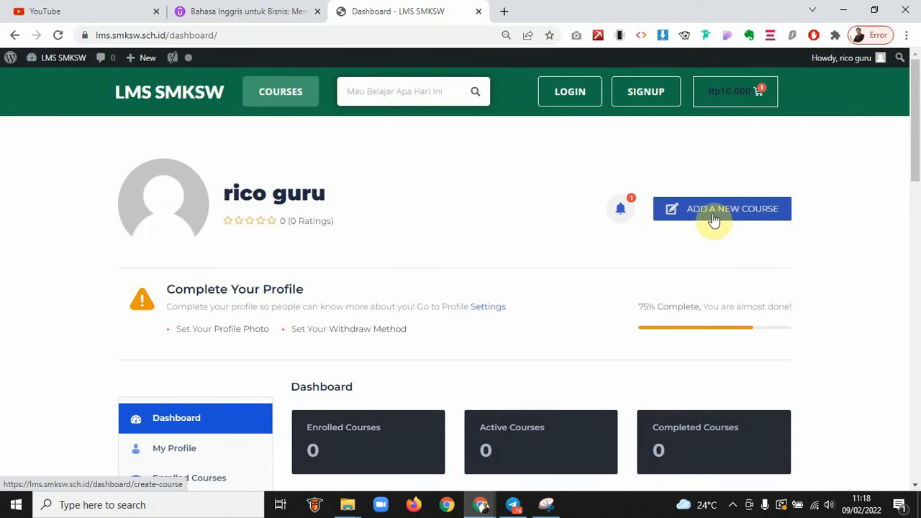
pyautogui.scroll(-1, 702, 270)
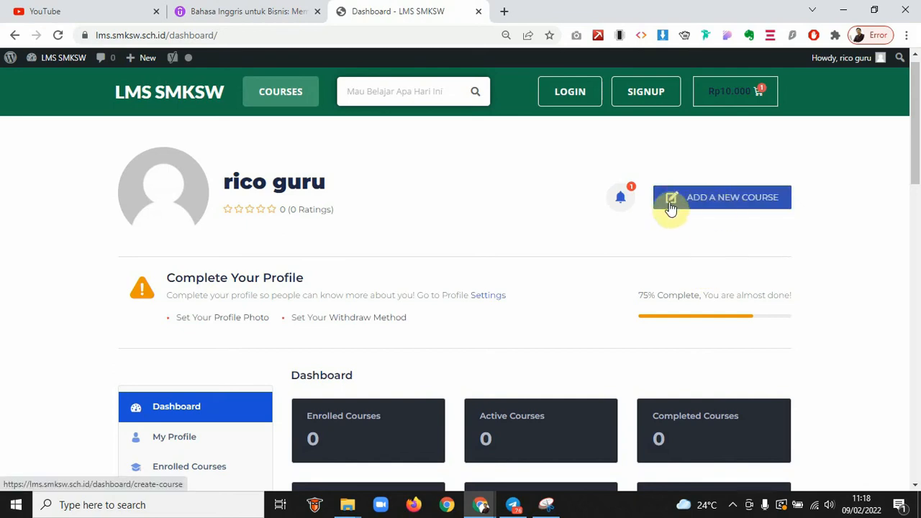
pyautogui.scroll(-3, 353, 287)
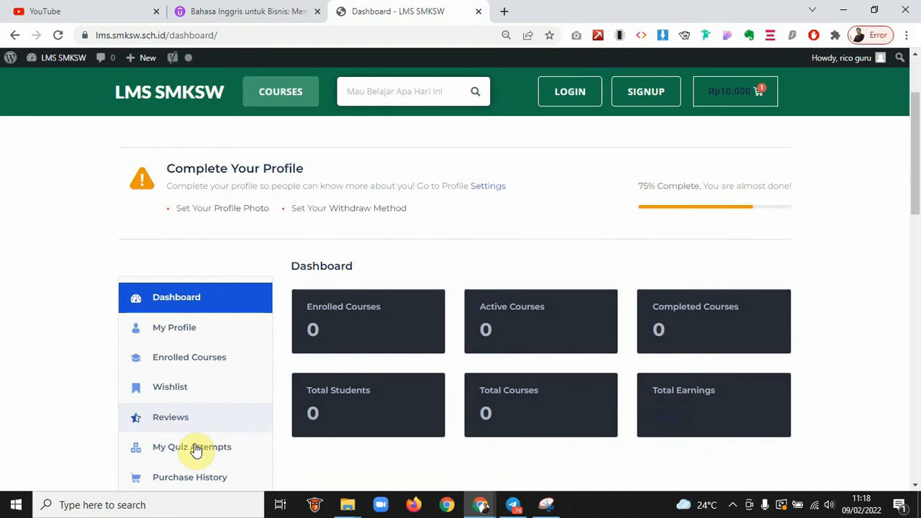
pyautogui.scroll(1, 464, 252)
pyautogui.scroll(2, 462, 251)
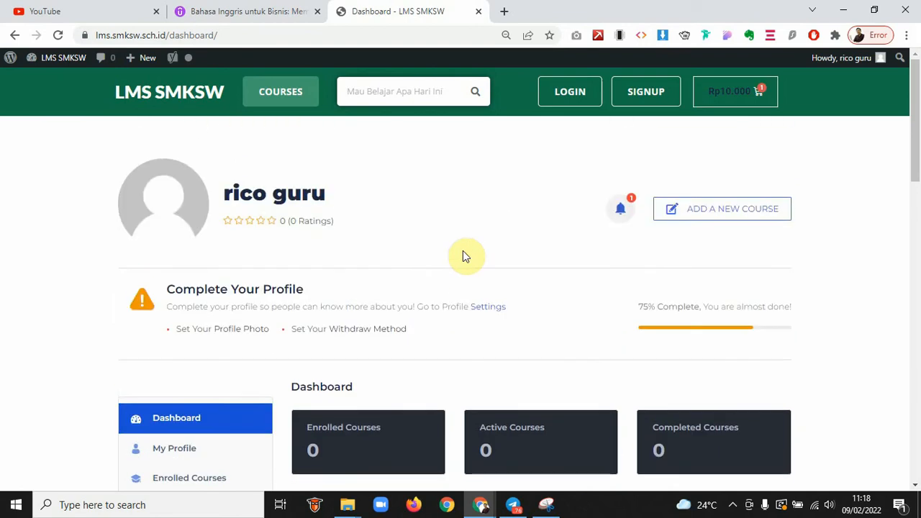
pyautogui.scroll(-2, 463, 250)
pyautogui.scroll(-2, 463, 250)
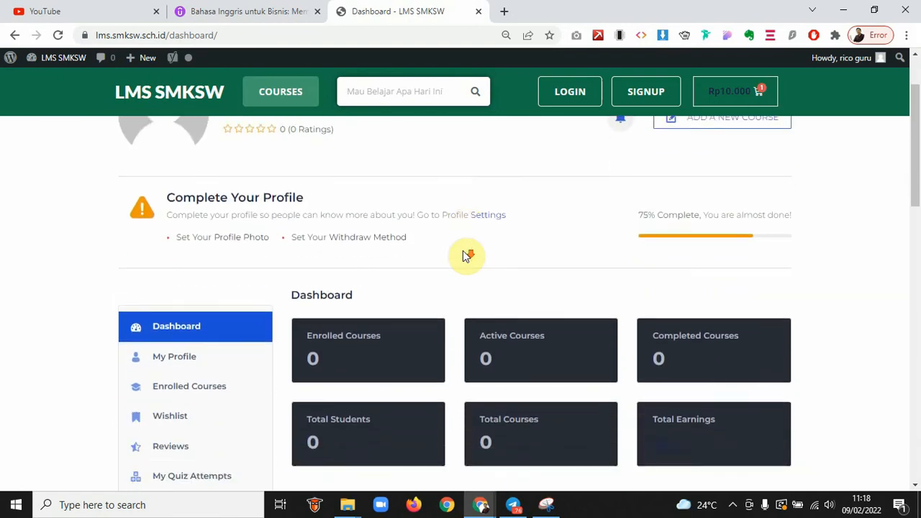
pyautogui.scroll(-2, 464, 253)
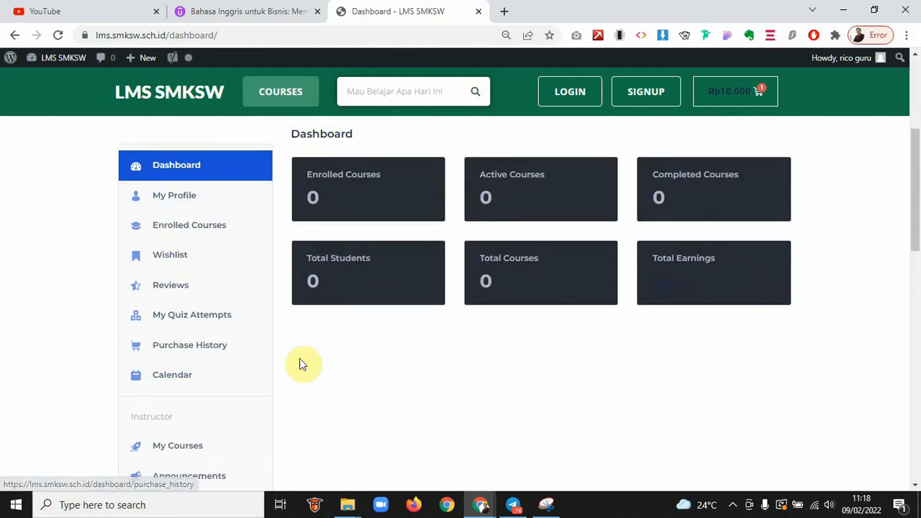
pyautogui.scroll(-1, 299, 358)
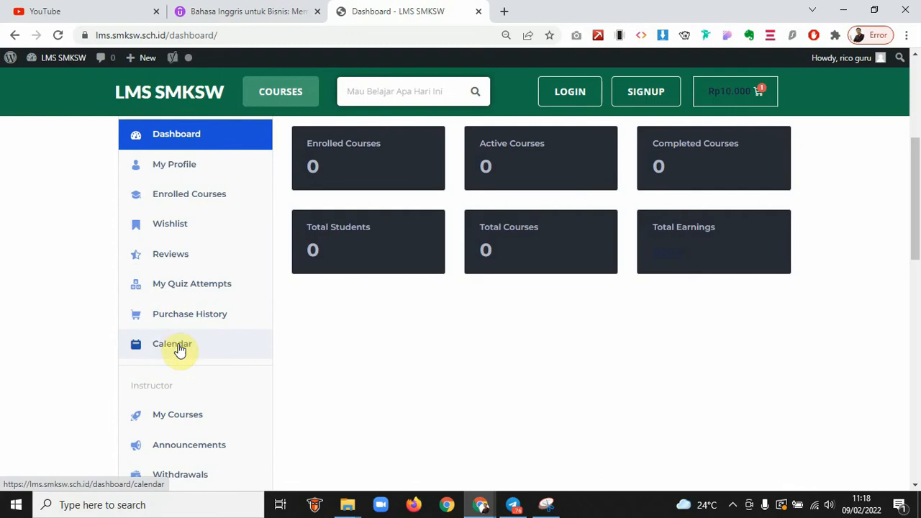
pyautogui.scroll(-3, 182, 389)
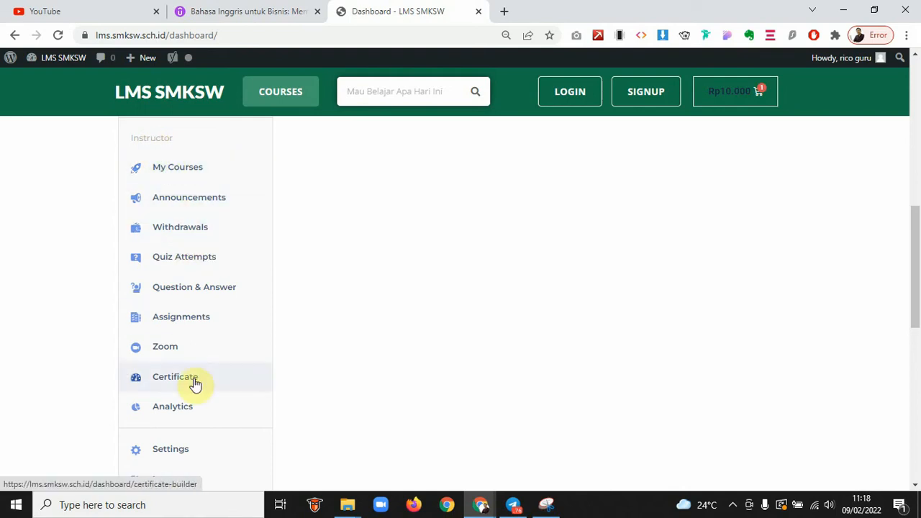
pyautogui.scroll(-1, 182, 477)
pyautogui.scroll(1, 183, 476)
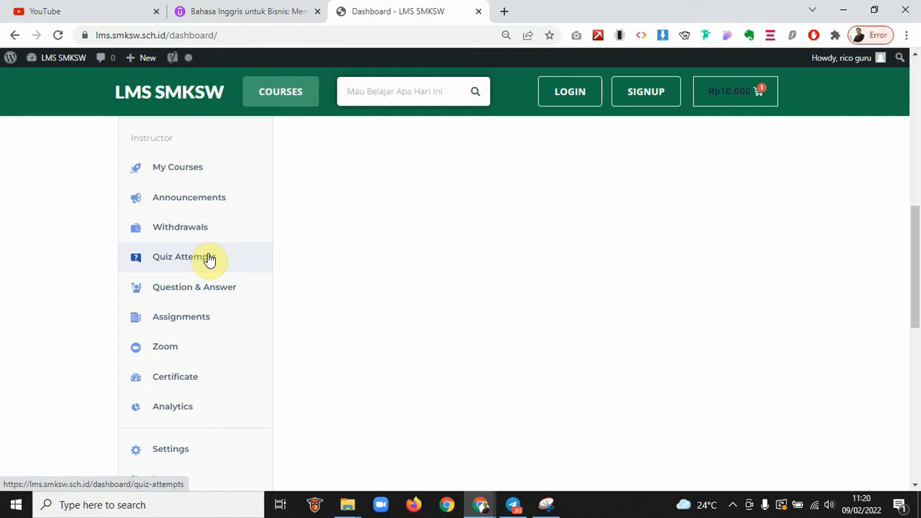
pyautogui.scroll(-1, 208, 259)
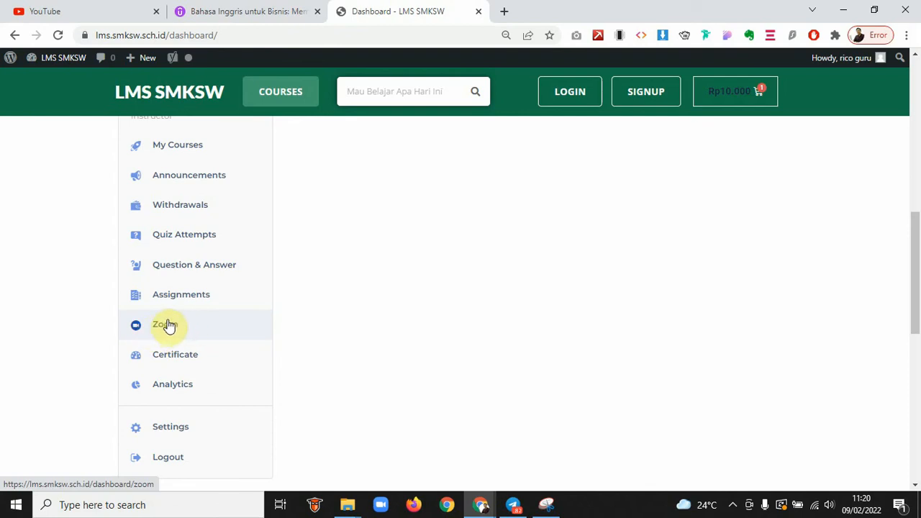
pyautogui.click(183, 358)
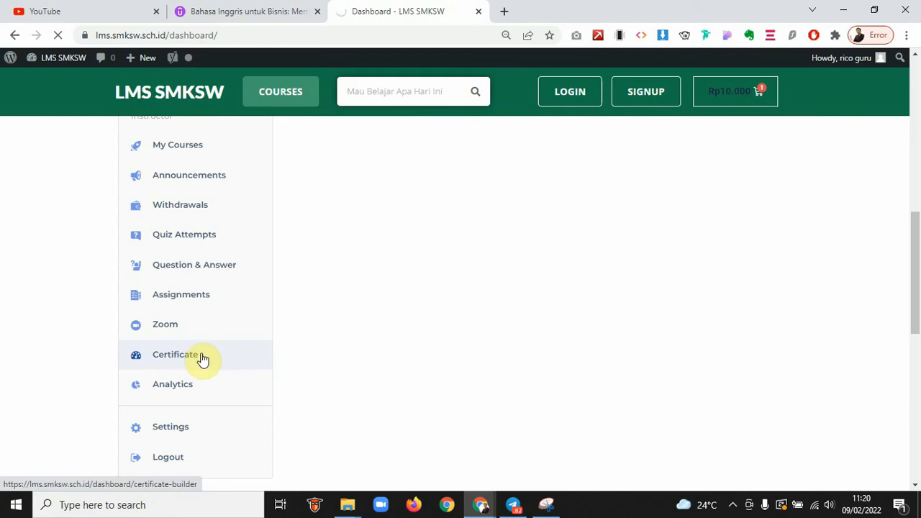
pyautogui.scroll(-1, 280, 355)
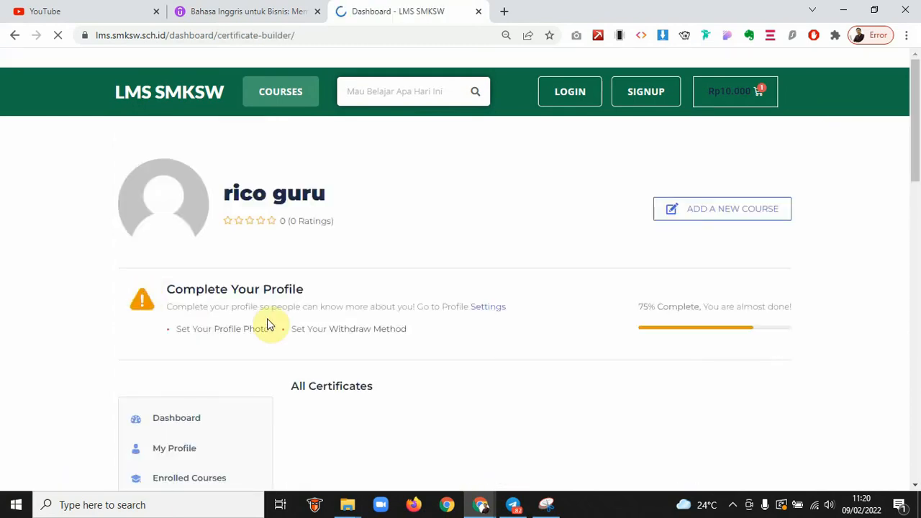
pyautogui.scroll(-3, 362, 351)
pyautogui.scroll(3, 362, 351)
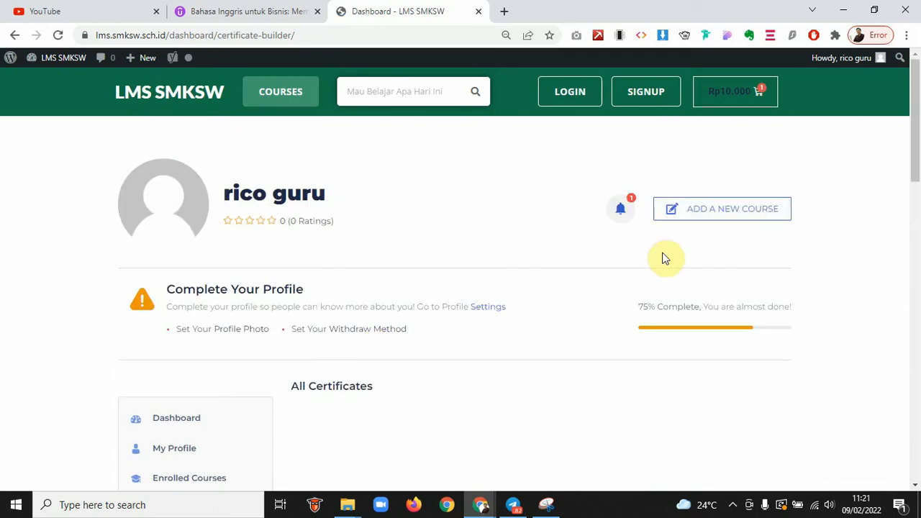
pyautogui.scroll(-1, 592, 297)
pyautogui.scroll(-2, 592, 300)
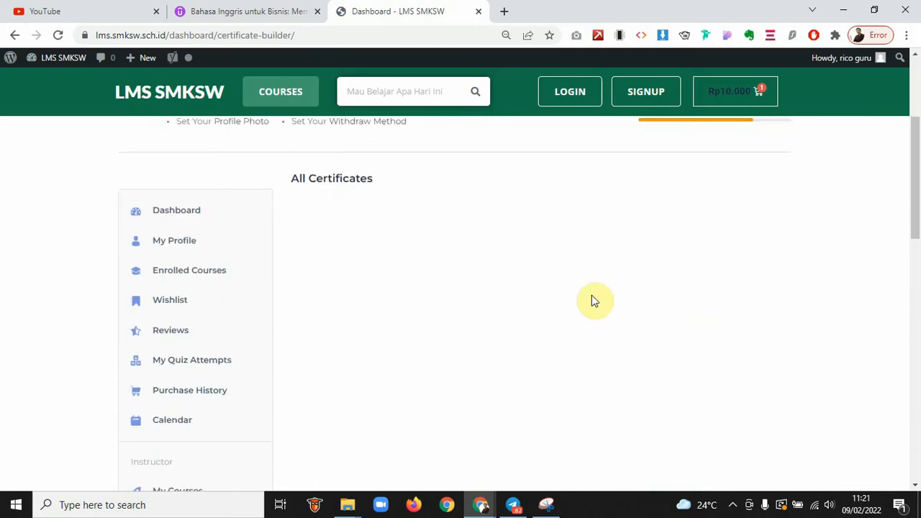
pyautogui.scroll(-1, 522, 264)
pyautogui.scroll(-4, 523, 264)
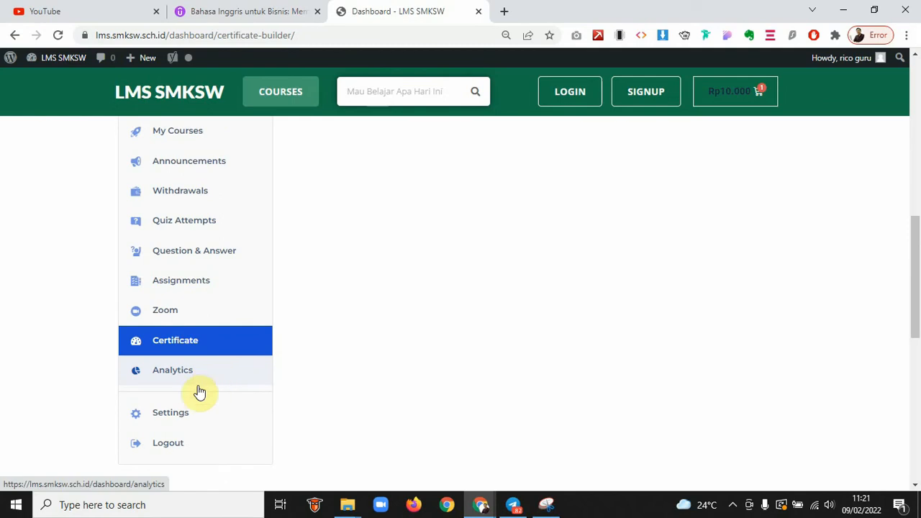
pyautogui.scroll(1, 211, 280)
pyautogui.scroll(6, 211, 279)
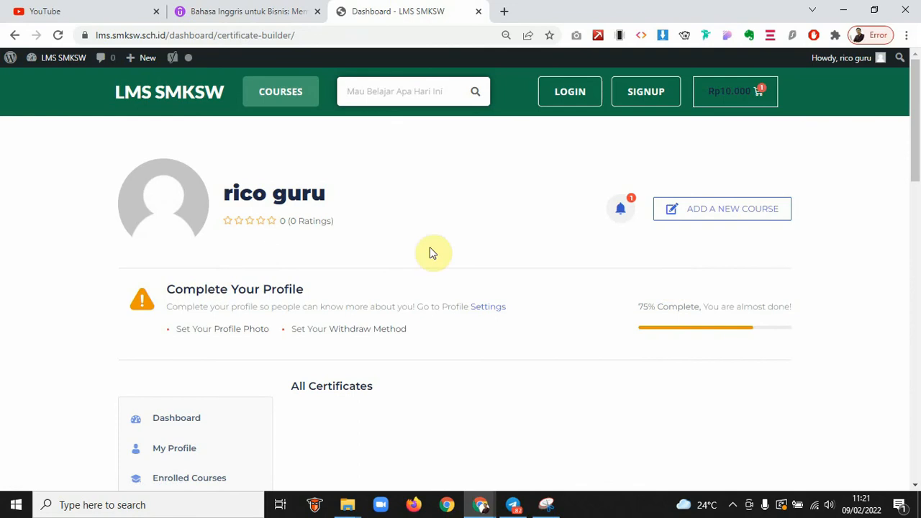
# Create a new course titled 'Bahasa Inggris untuk Bisnis: Memahami English Seputar Kantor', copied from Udemy
pyautogui.click(742, 208)
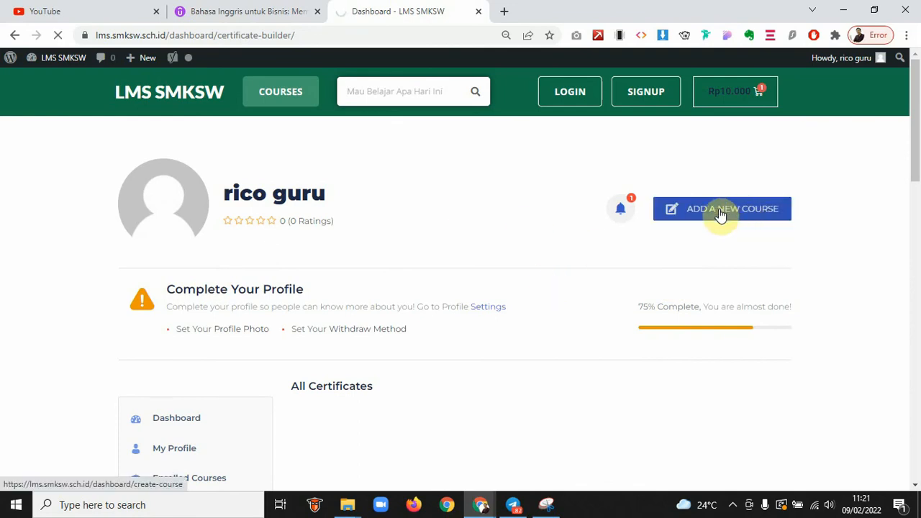
pyautogui.click(245, 10)
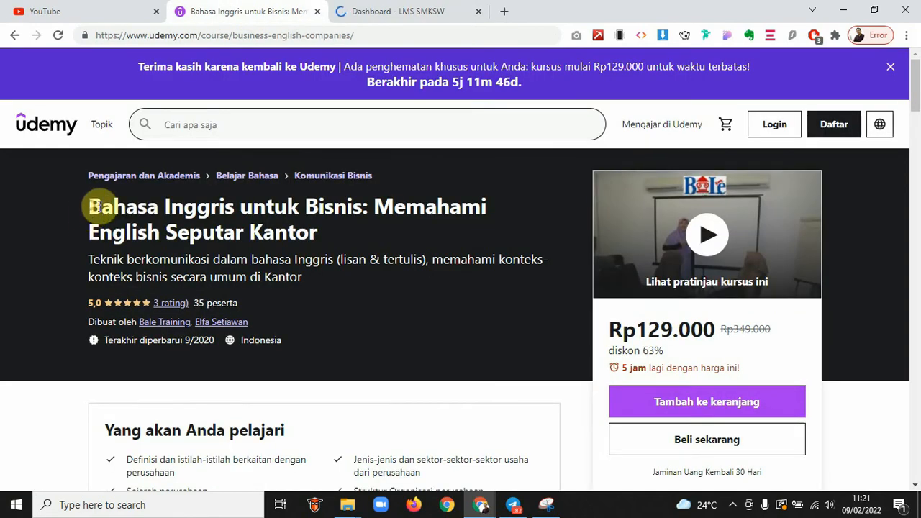
pyautogui.moveTo(90, 207); pyautogui.dragTo(320, 232)
pyautogui.hotkey('ctrl', 'c')
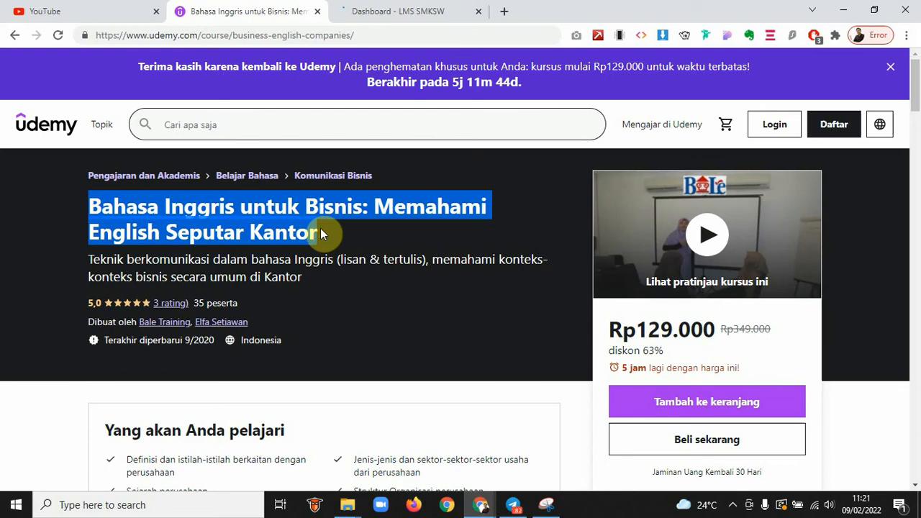
pyautogui.click(379, 11)
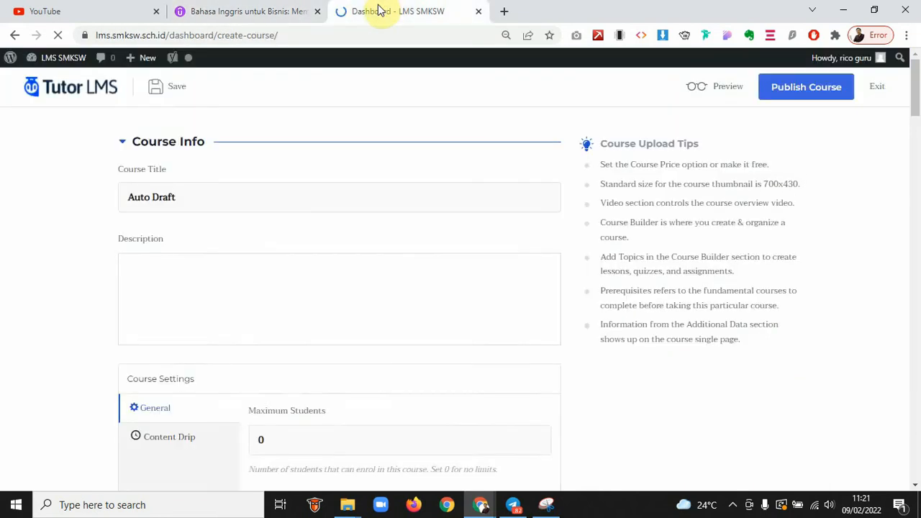
pyautogui.moveTo(217, 196); pyautogui.dragTo(35, 203)
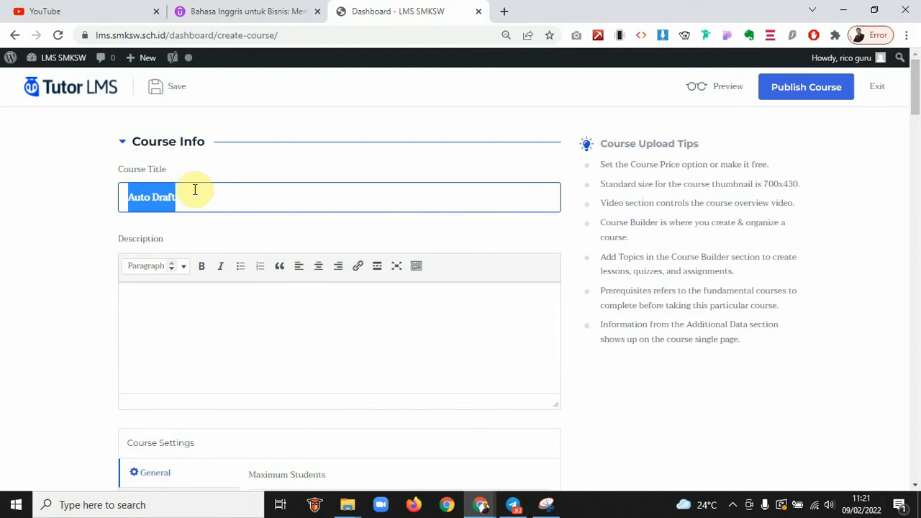
pyautogui.hotkey('ctrl', 'v')
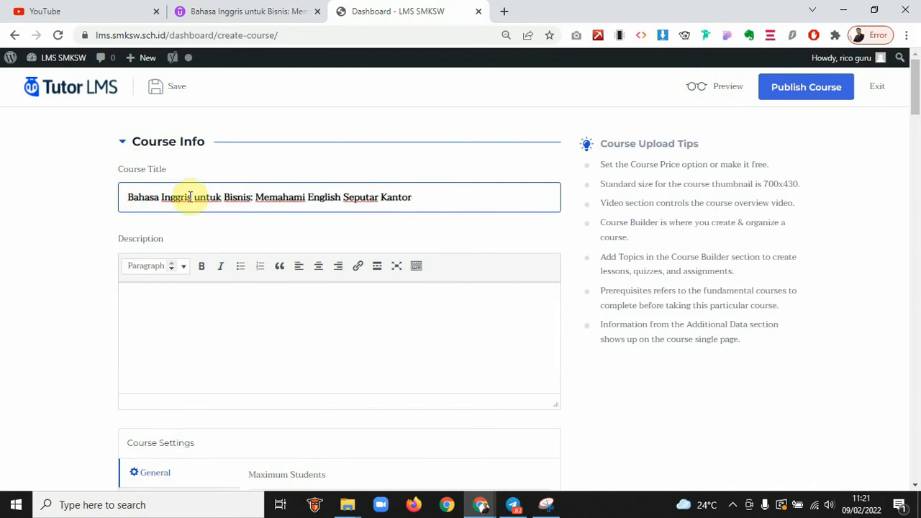
pyautogui.click(166, 335)
pyautogui.click(248, 11)
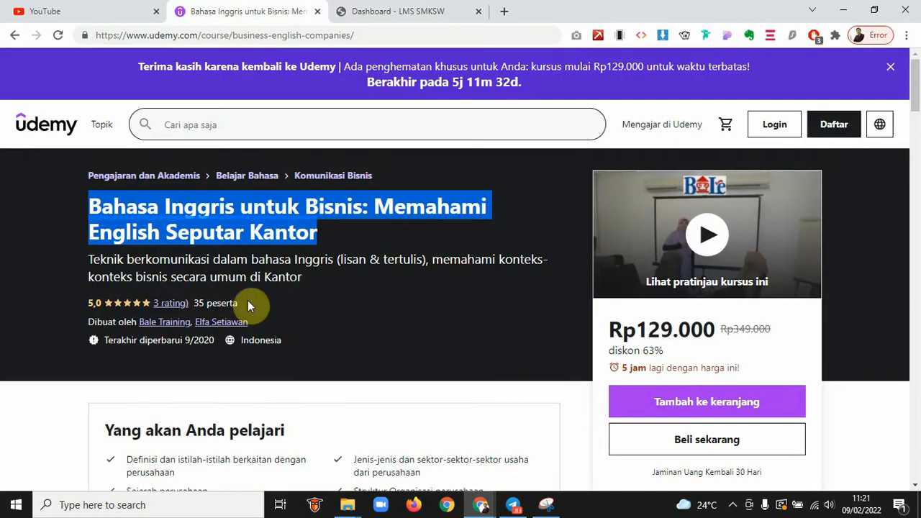
# Paste the first two Udemy Deskripsi paragraphs into the course Description
pyautogui.click(247, 300)
pyautogui.scroll(-7, 247, 300)
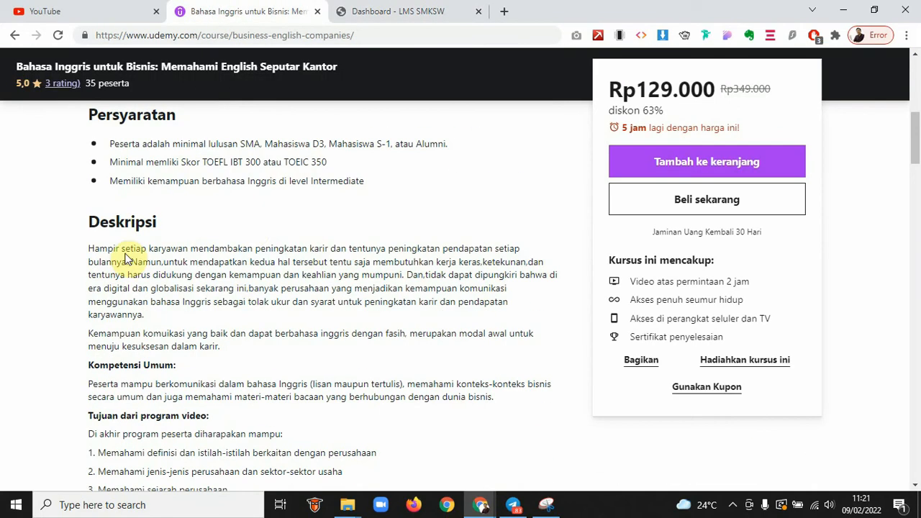
pyautogui.moveTo(89, 249); pyautogui.dragTo(232, 352)
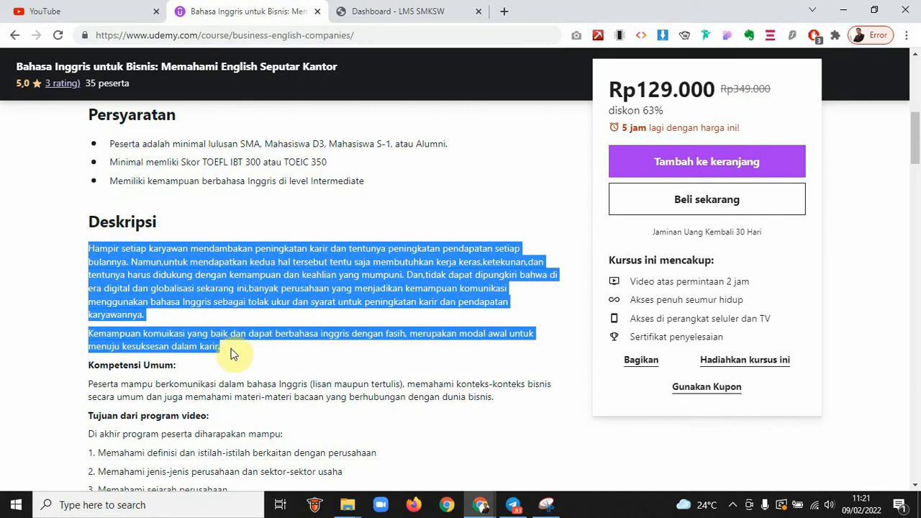
pyautogui.click(402, 11)
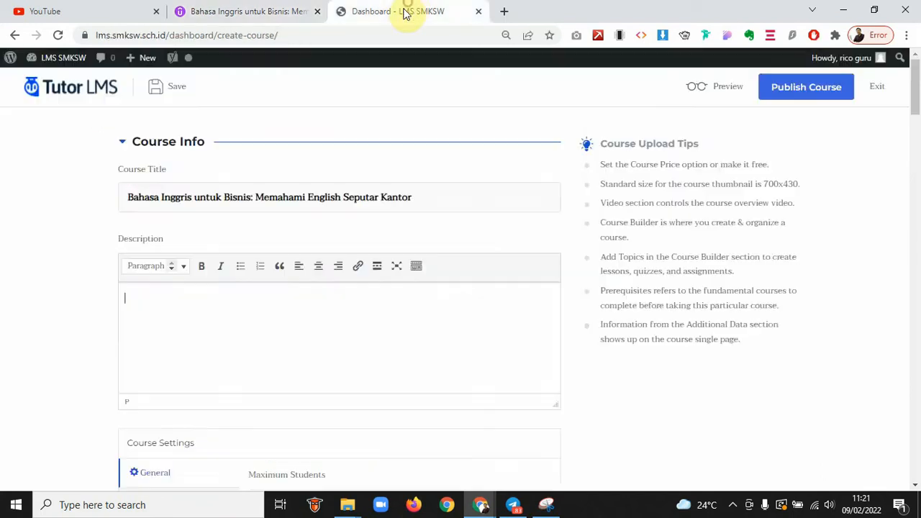
pyautogui.hotkey('ctrl', 'v')
# Enter 500 as the course's Maximum Students value
pyautogui.scroll(-1, 304, 308)
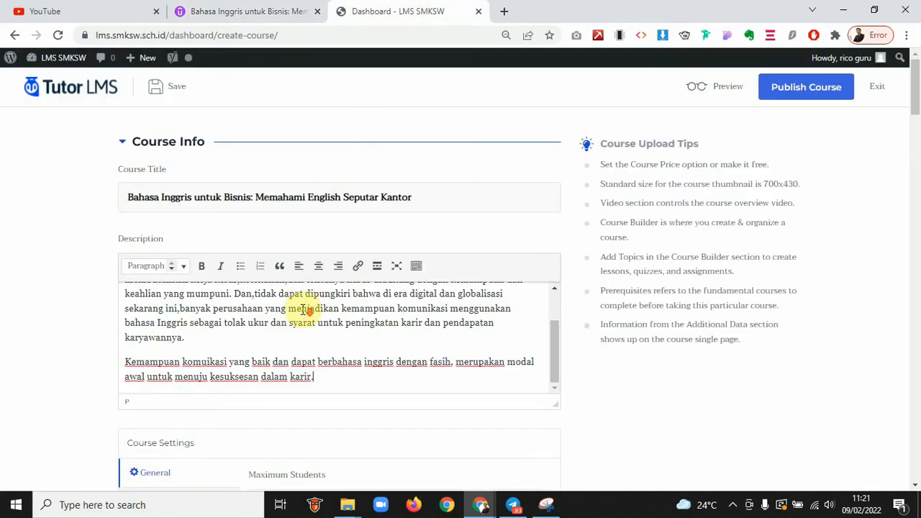
pyautogui.scroll(-1, 94, 316)
pyautogui.scroll(-3, 94, 315)
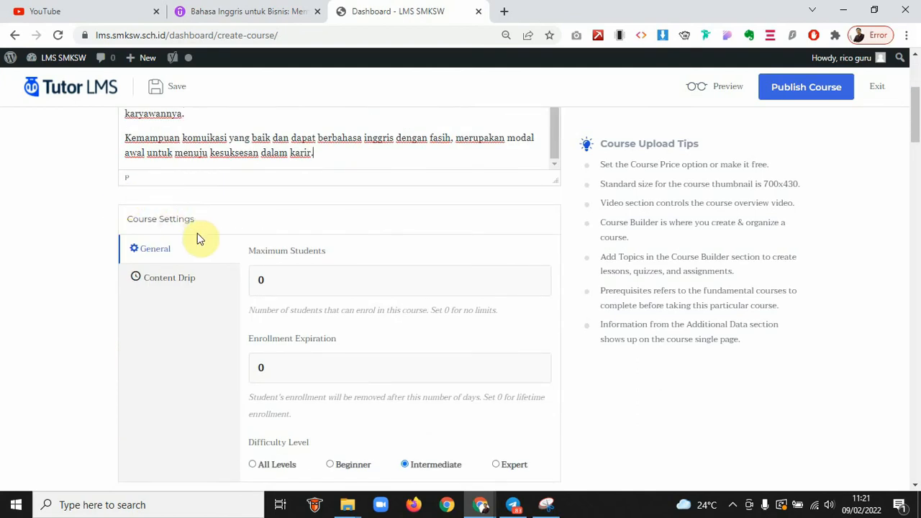
pyautogui.moveTo(304, 278); pyautogui.dragTo(255, 273)
pyautogui.scroll(-1, 185, 320)
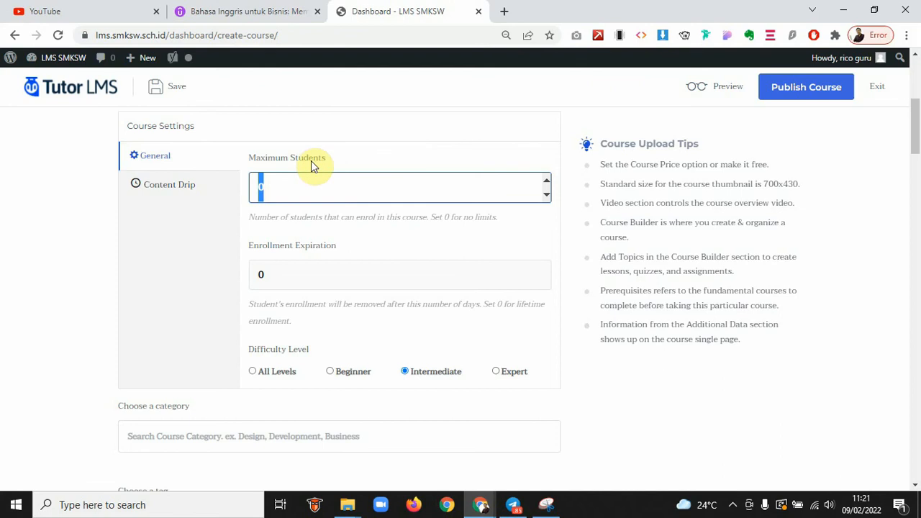
pyautogui.write('500')
pyautogui.click(297, 261)
# Pick Bahasa from the 'Choose a category' dropdown for the new course
pyautogui.scroll(-1, 298, 261)
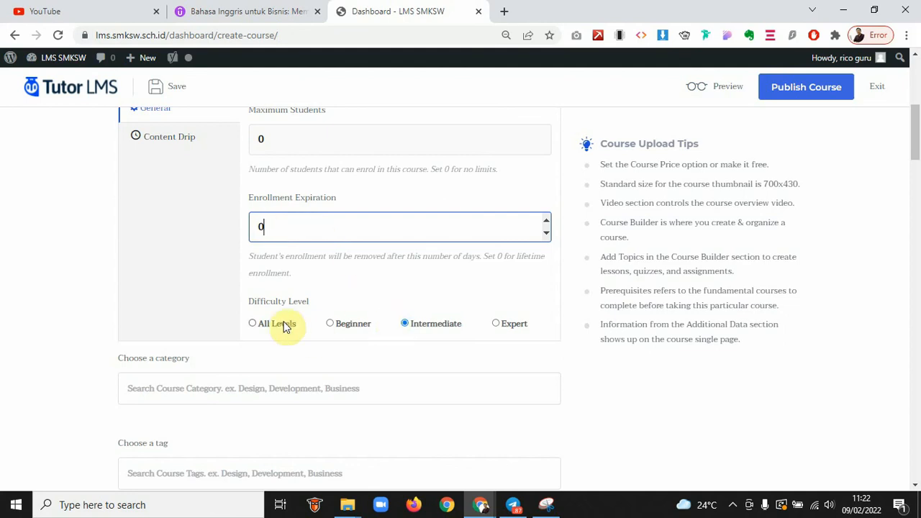
pyautogui.moveTo(257, 303); pyautogui.dragTo(311, 302)
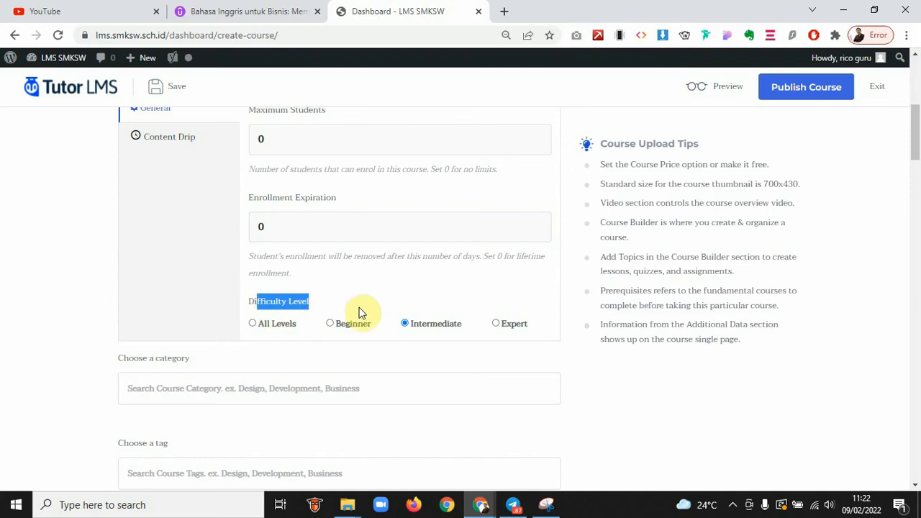
pyautogui.scroll(-1, 359, 309)
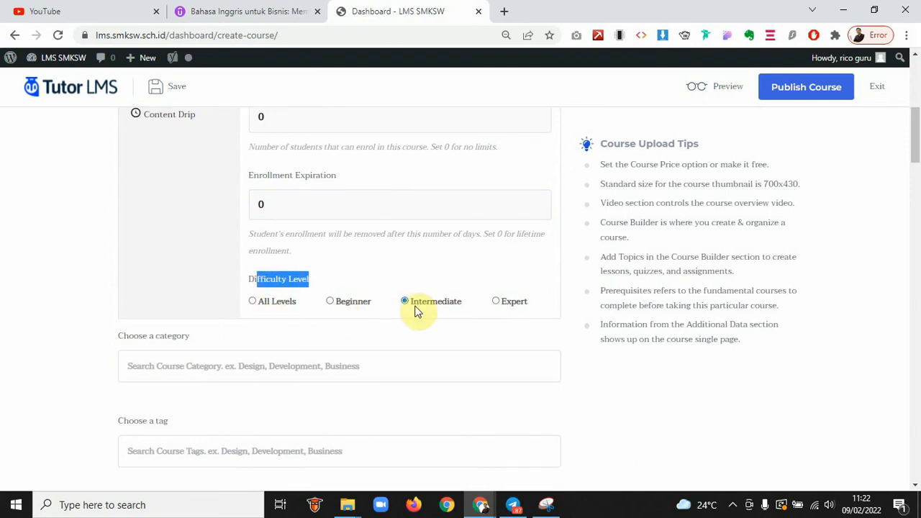
pyautogui.click(219, 17)
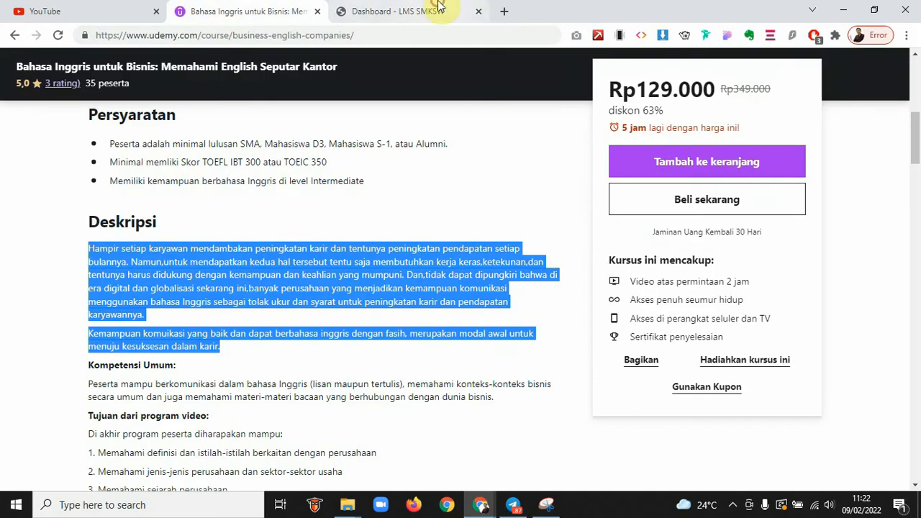
pyautogui.click(435, 12)
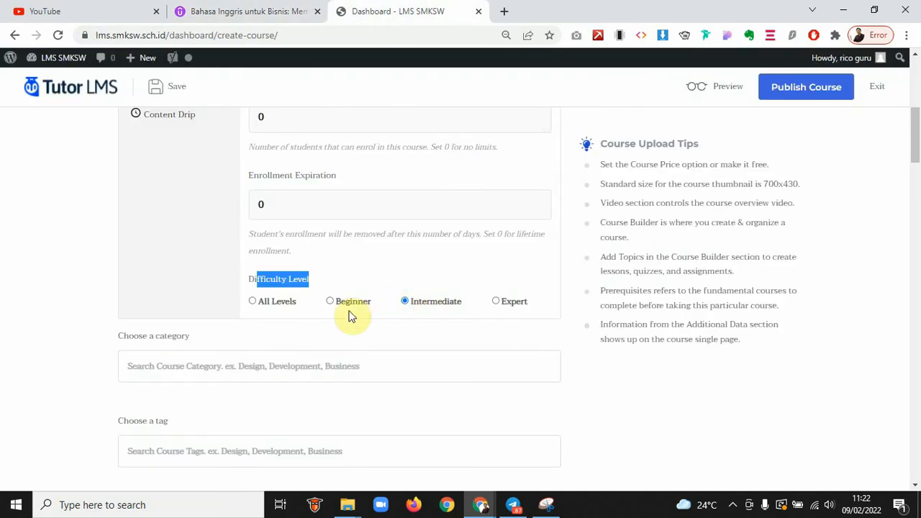
pyautogui.scroll(-2, 353, 314)
pyautogui.click(188, 280)
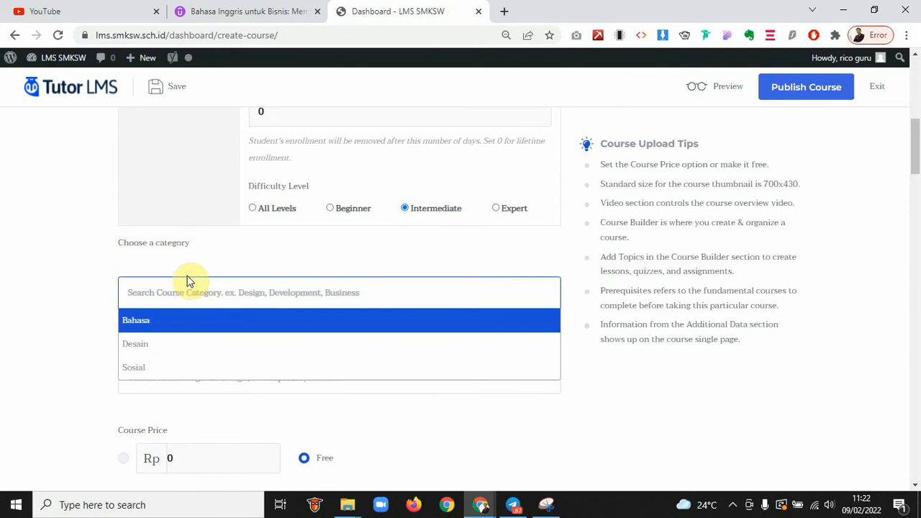
pyautogui.click(166, 324)
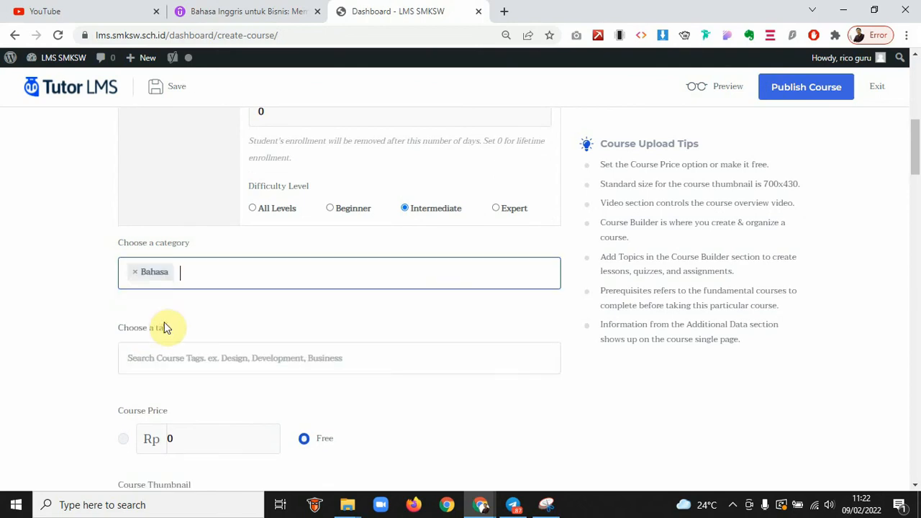
pyautogui.click(214, 271)
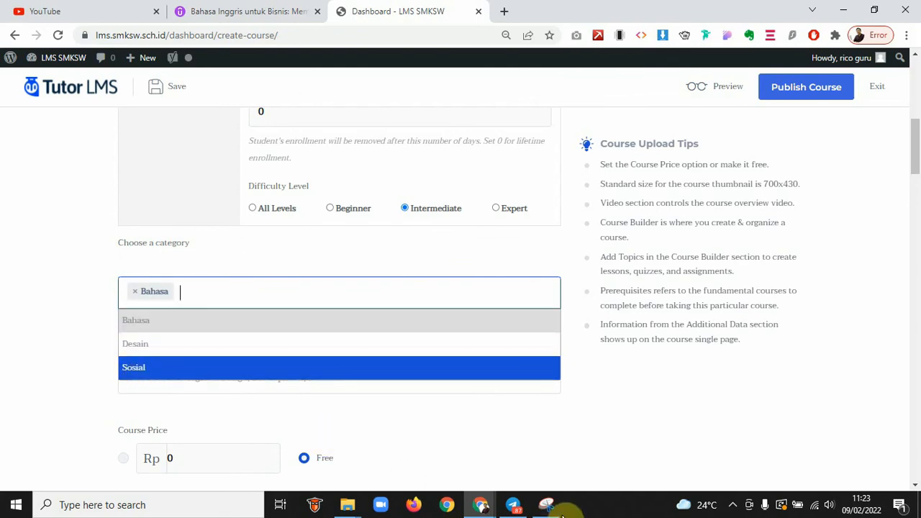
# Open the Course Categories management page in the admin window
pyautogui.moveTo(480, 504)
pyautogui.click(541, 466)
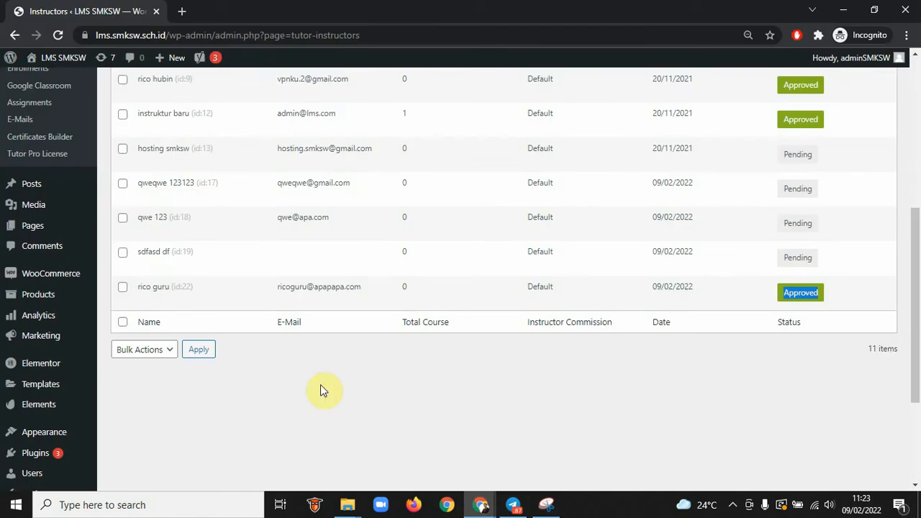
pyautogui.scroll(4, 123, 198)
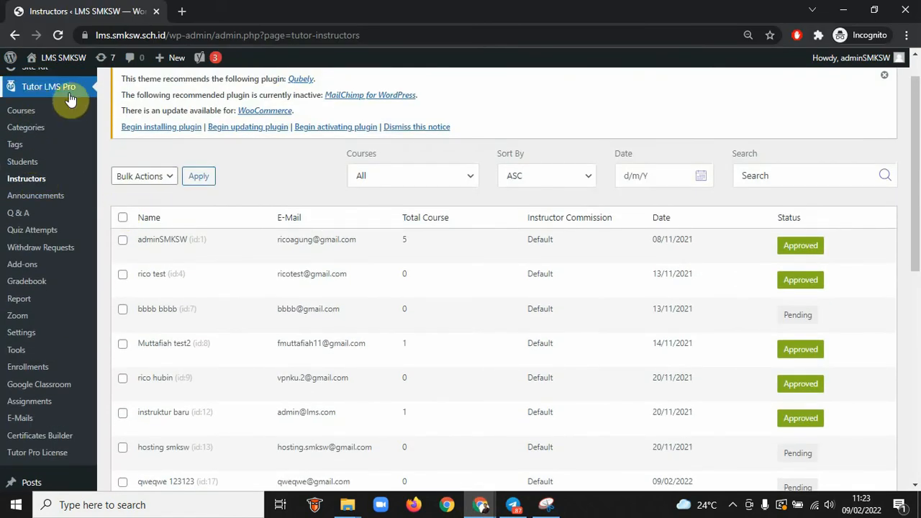
pyautogui.click(30, 133)
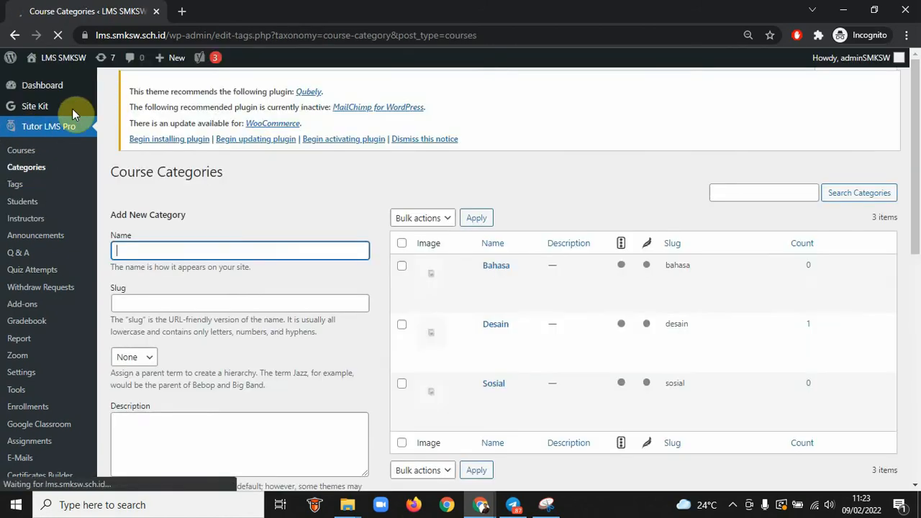
pyautogui.scroll(-1, 262, 250)
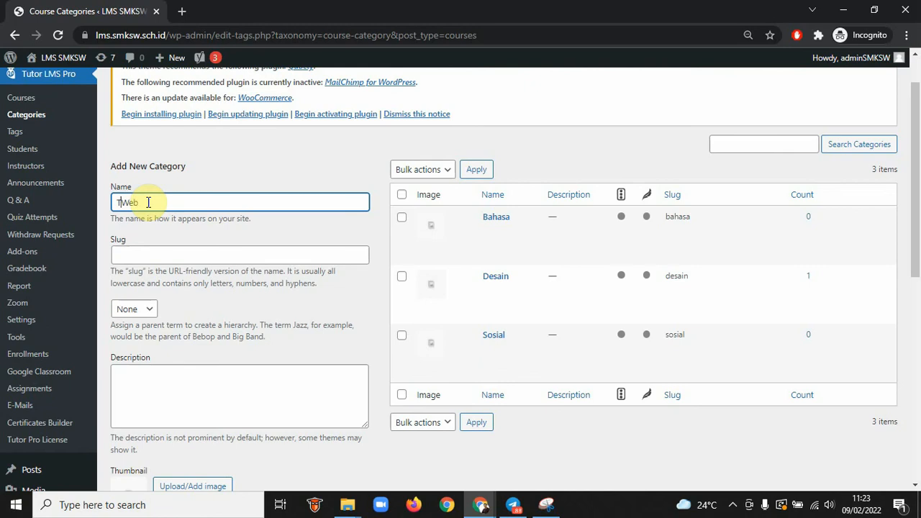
# Enter 'Web Design' as the category name and copy it into the Slug
pyautogui.write('knologi')
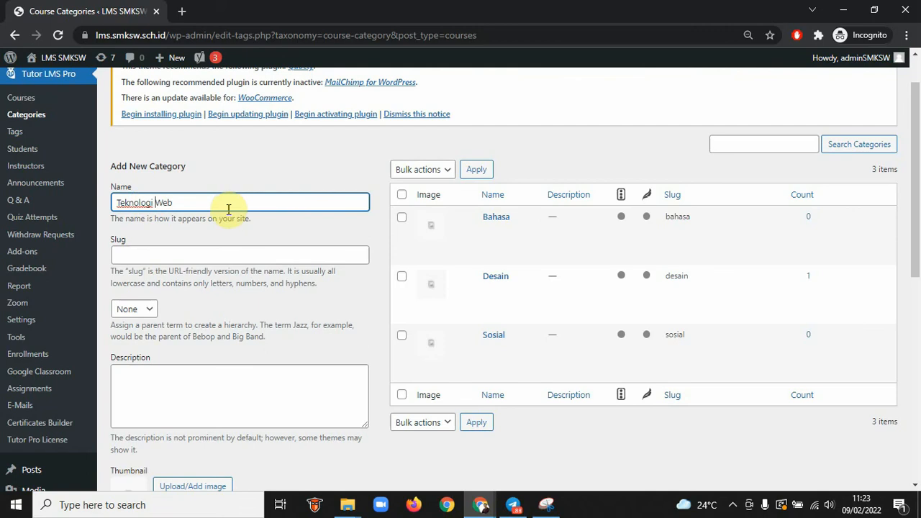
pyautogui.moveTo(205, 204); pyautogui.dragTo(82, 197)
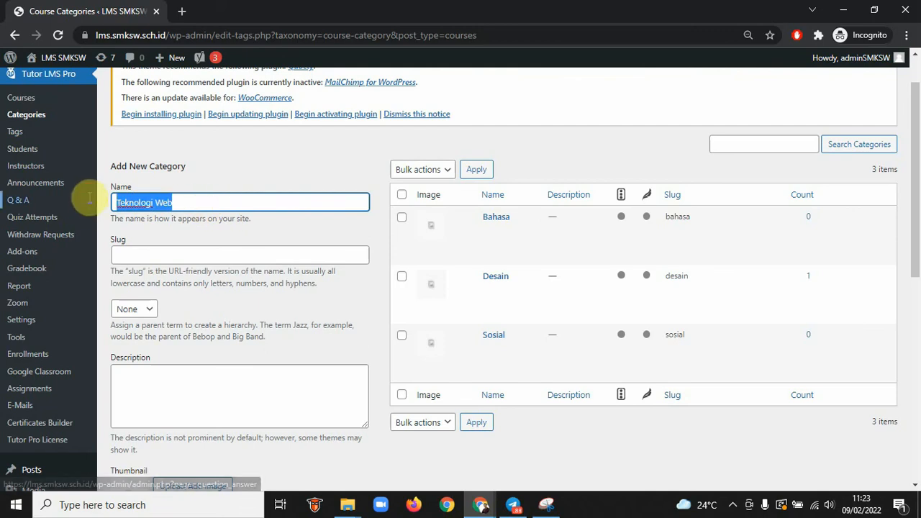
pyautogui.click(175, 256)
pyautogui.doubleClick(155, 204)
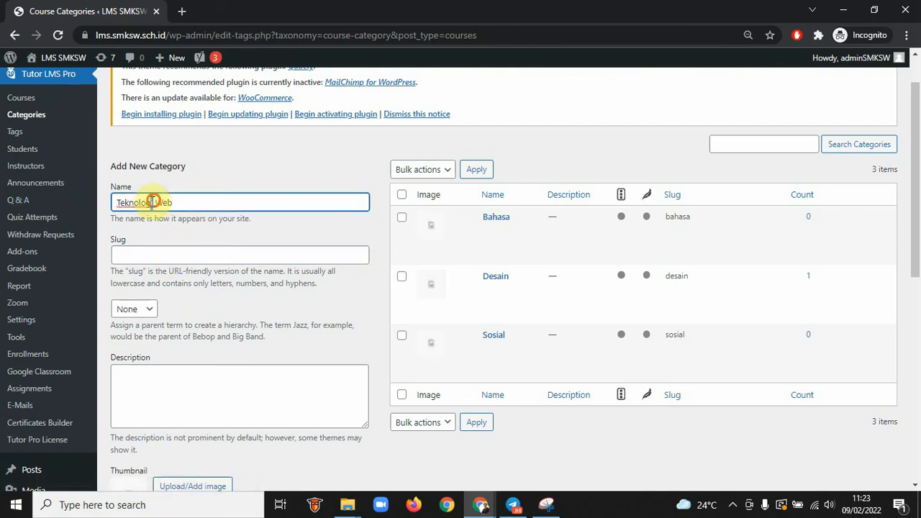
pyautogui.press('BackSpace')
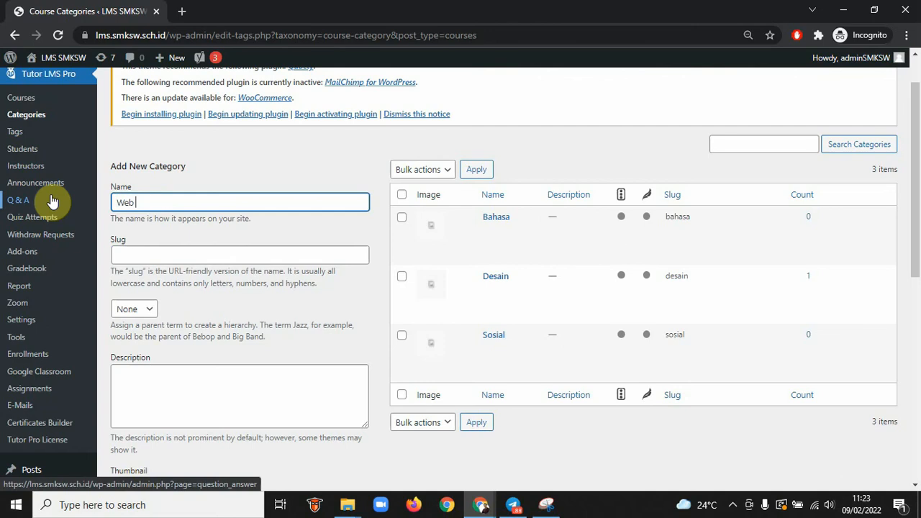
pyautogui.write('Design')
pyautogui.hotkey('ctrl', 'a')
pyautogui.hotkey('ctrl', 'c')
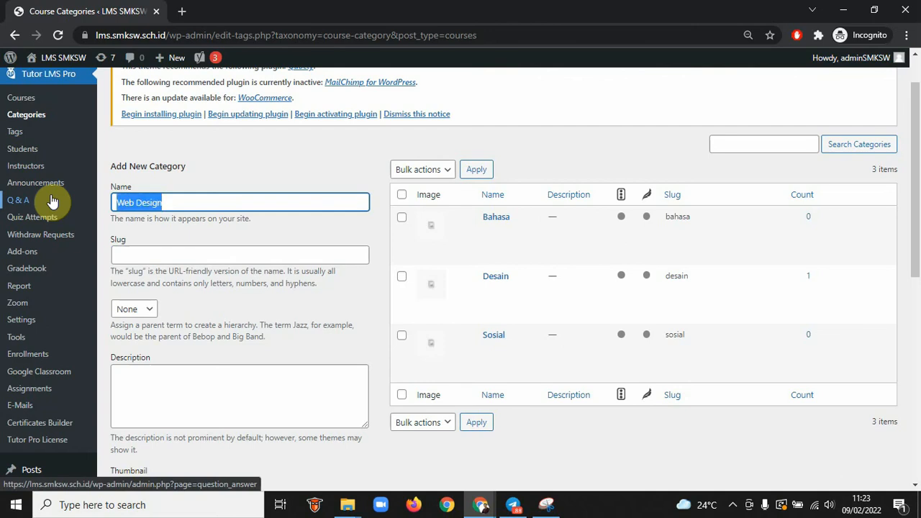
pyautogui.press('Tab')
pyautogui.hotkey('ctrl', 'v')
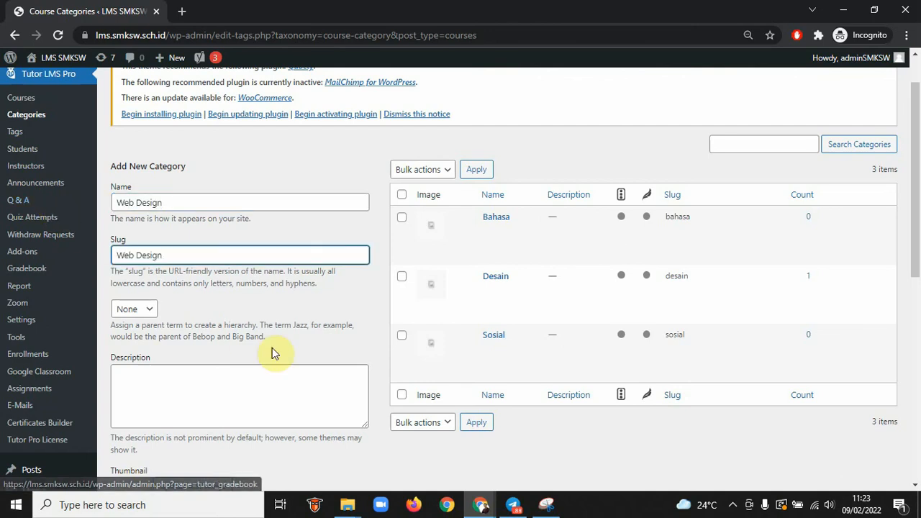
# Add the Web Design category, now listed with slug web-design
pyautogui.scroll(-1, 314, 360)
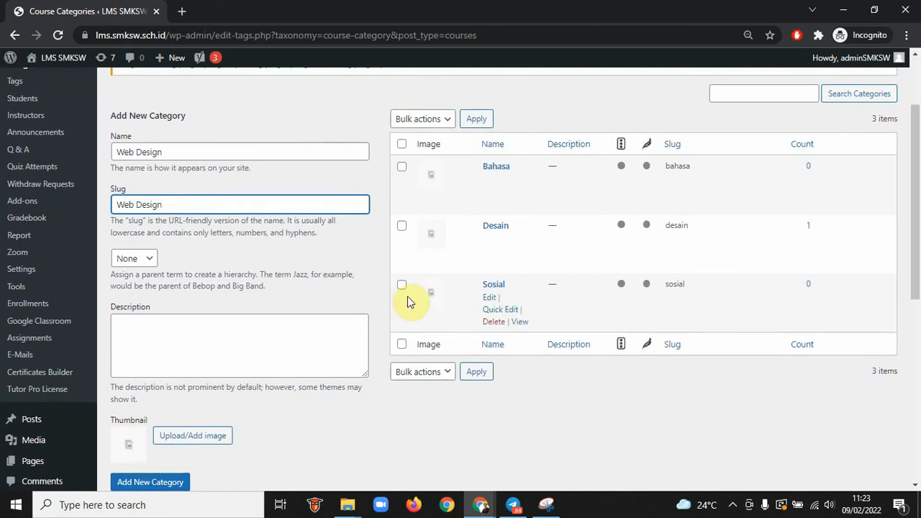
pyautogui.scroll(2, 411, 295)
pyautogui.scroll(-3, 408, 299)
pyautogui.scroll(-2, 408, 300)
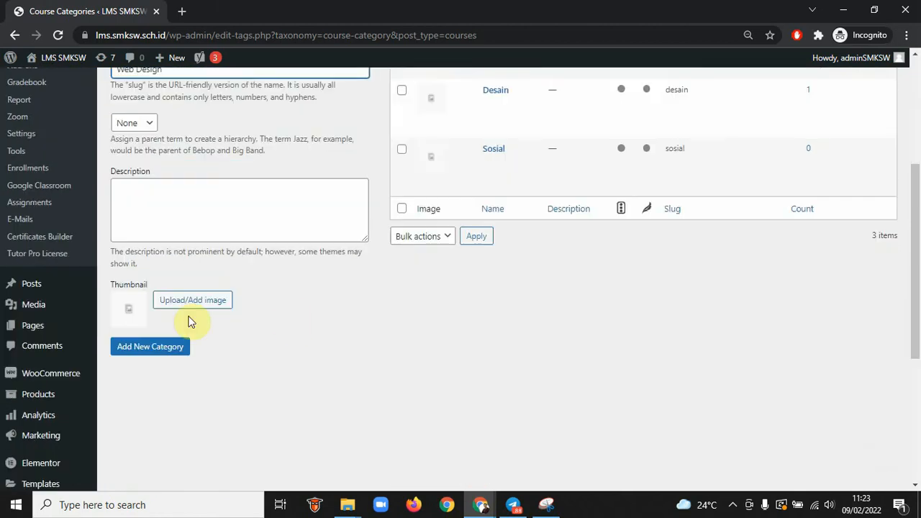
pyautogui.click(153, 345)
pyautogui.scroll(2, 343, 333)
pyautogui.scroll(2, 343, 333)
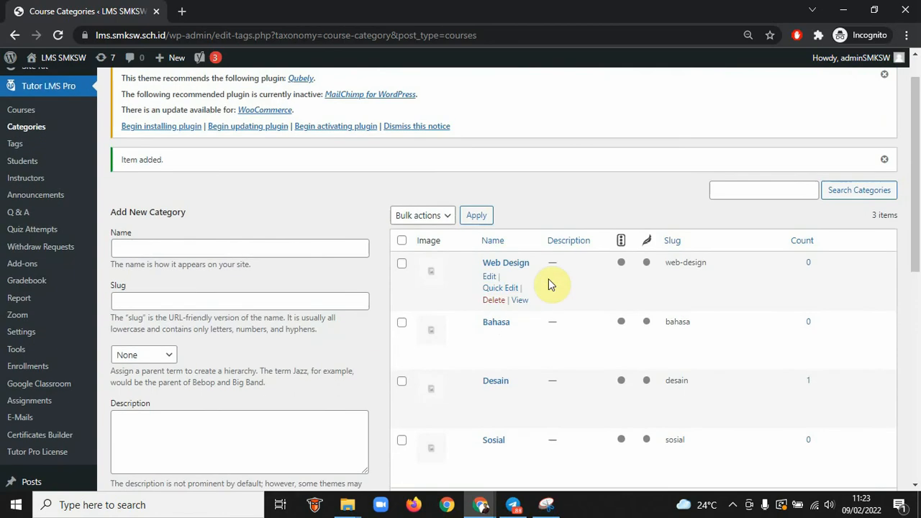
pyautogui.scroll(-2, 513, 330)
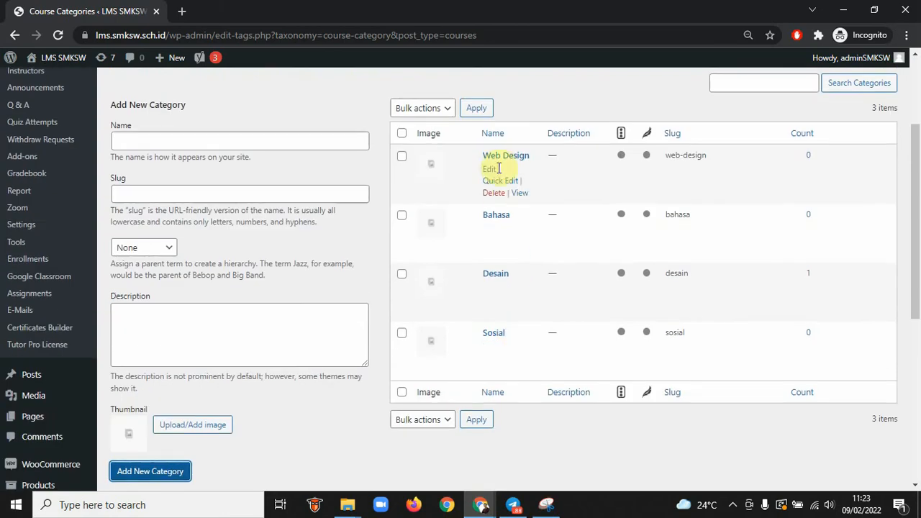
pyautogui.click(190, 142)
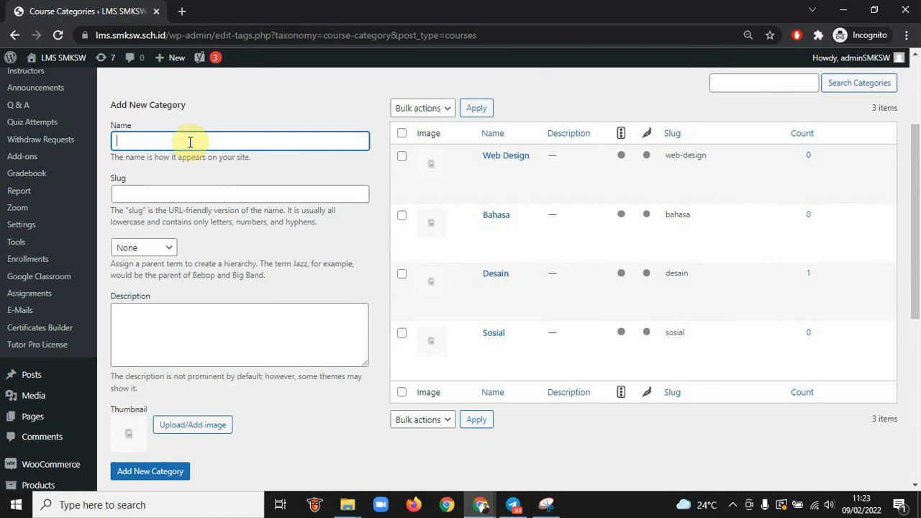
# Add category 'Server Linux Administration' with matching slug and Parent left as None
pyautogui.write('Server Linux Administratio')
pyautogui.write('nux Administration')
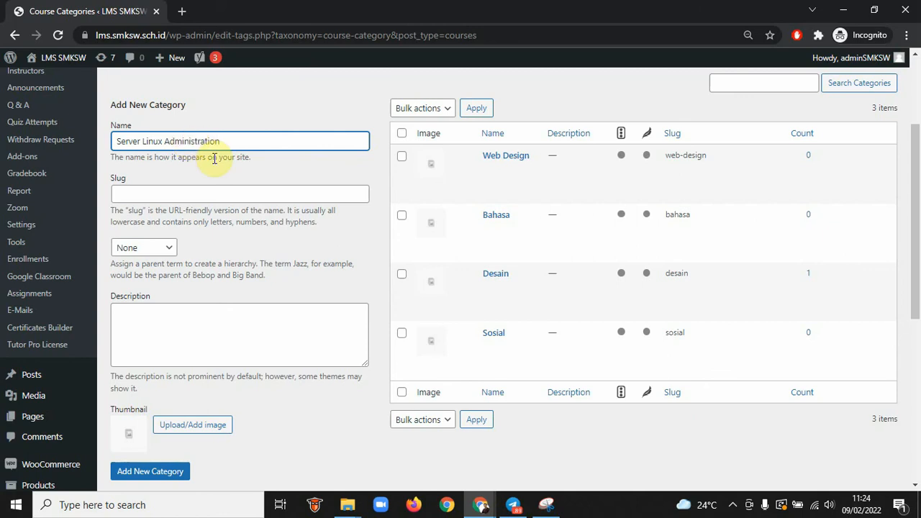
pyautogui.hotkey('ctrl', 'a')
pyautogui.click(201, 193)
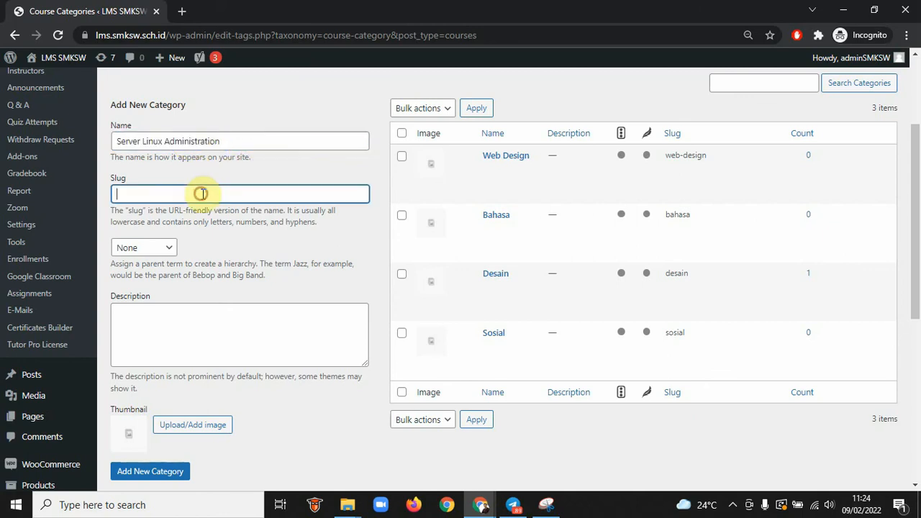
pyautogui.hotkey('ctrl', 'v')
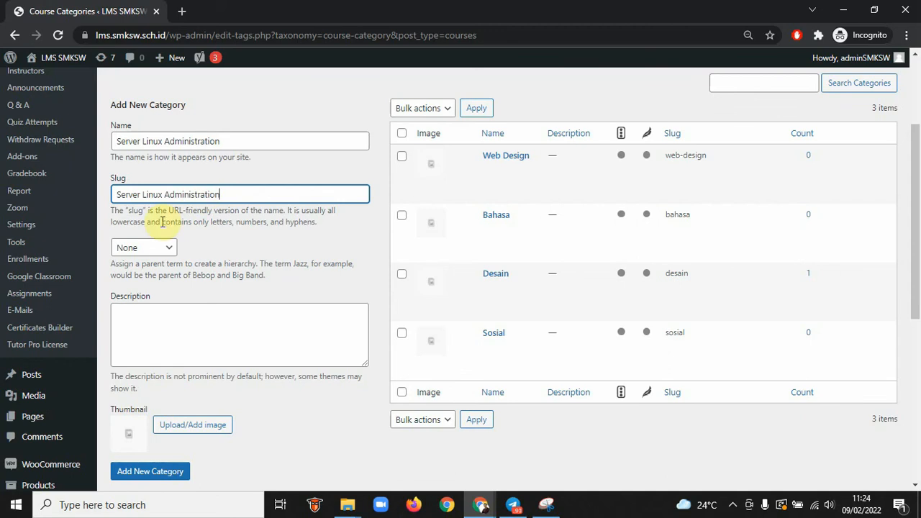
pyautogui.click(161, 248)
pyautogui.click(161, 247)
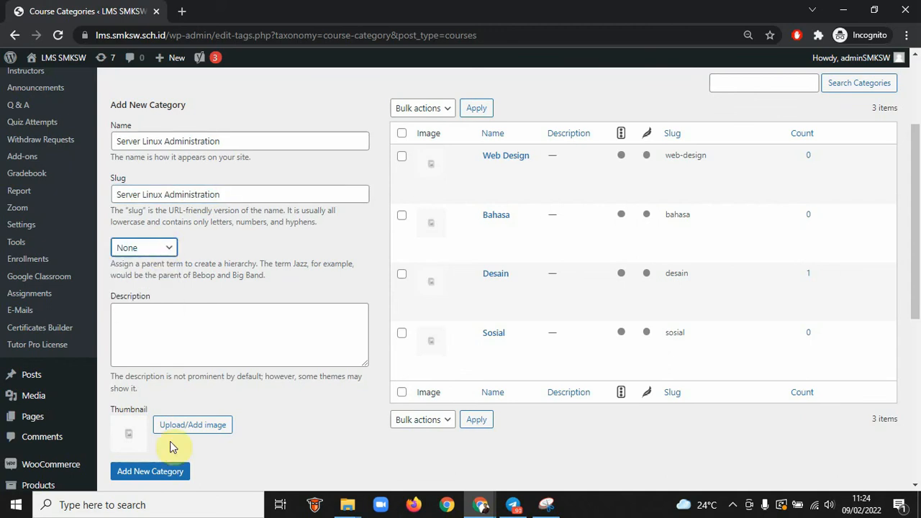
pyautogui.click(152, 474)
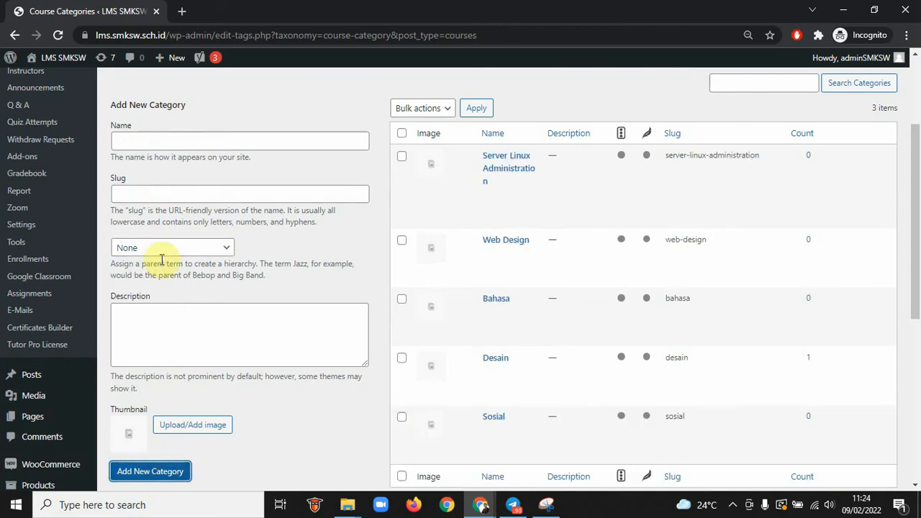
pyautogui.click(210, 142)
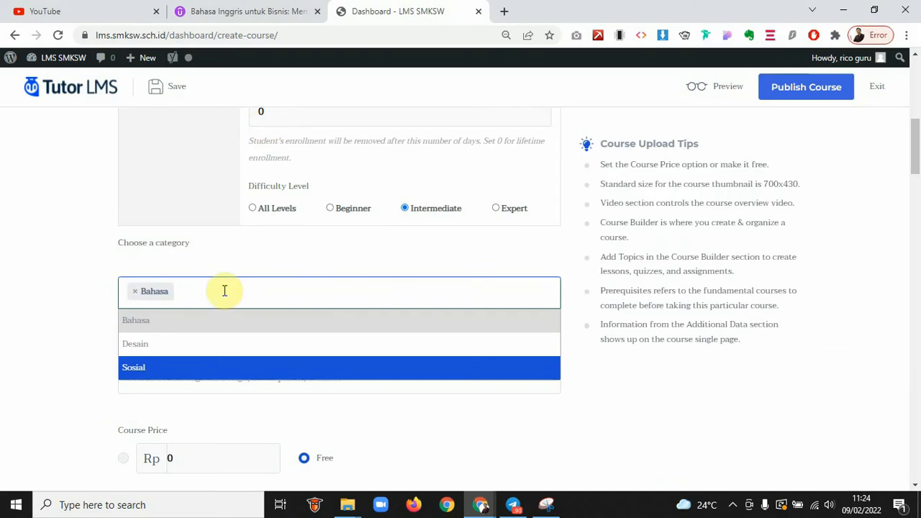
# Return to the course creation form, keeping Bahasa as the only course category
pyautogui.click(206, 294)
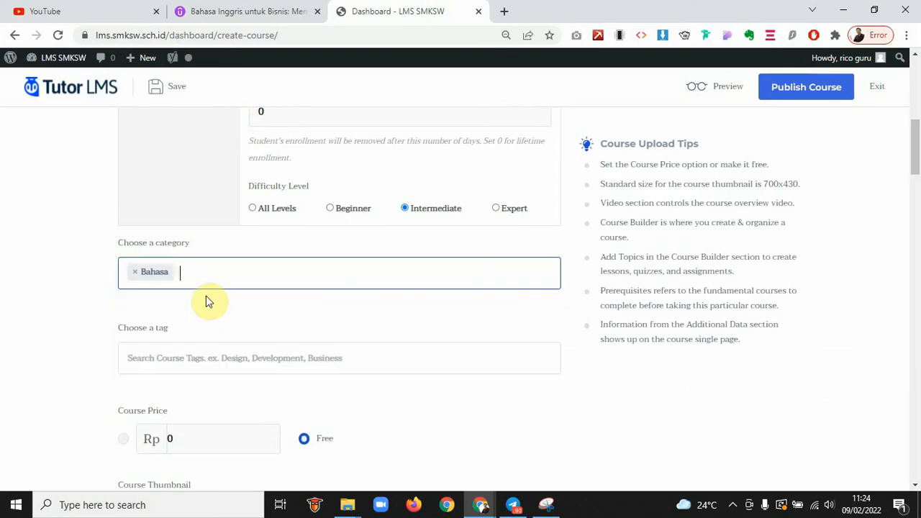
pyautogui.click(206, 295)
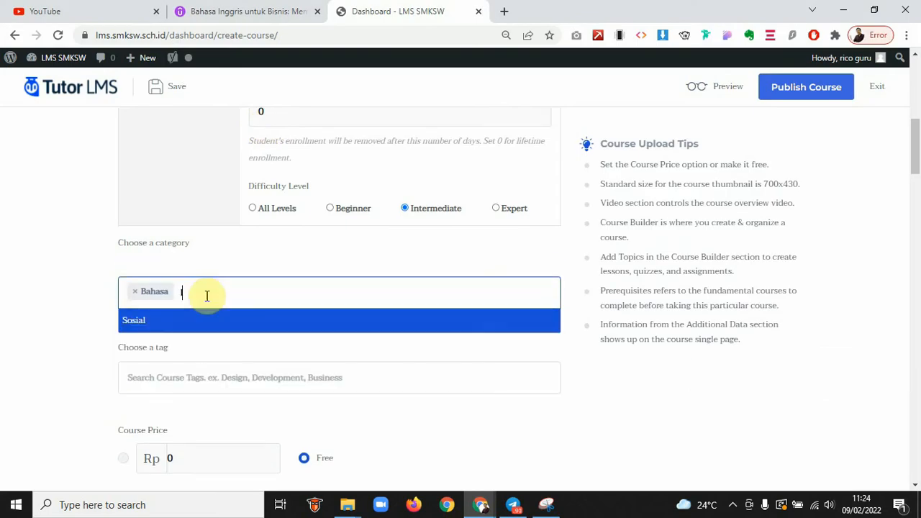
pyautogui.write('li')
pyautogui.press('BackSpace')
pyautogui.press('BackSpace')
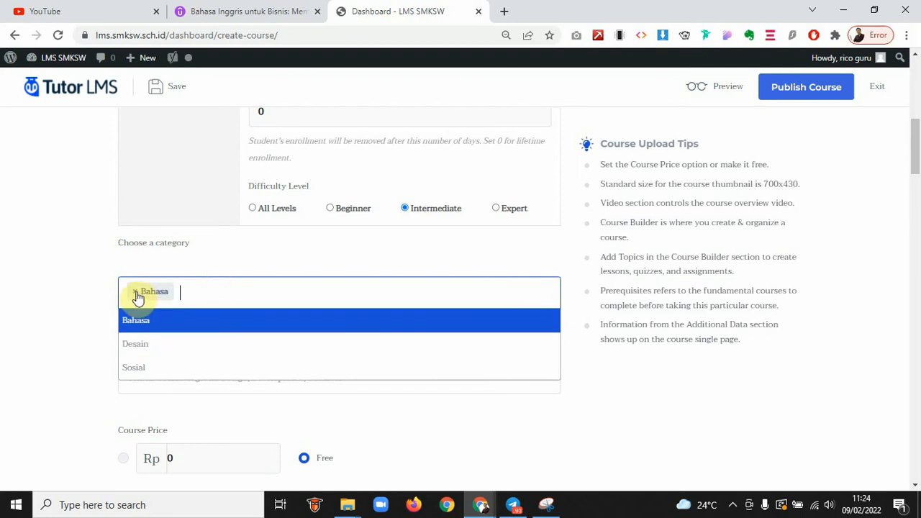
pyautogui.click(267, 255)
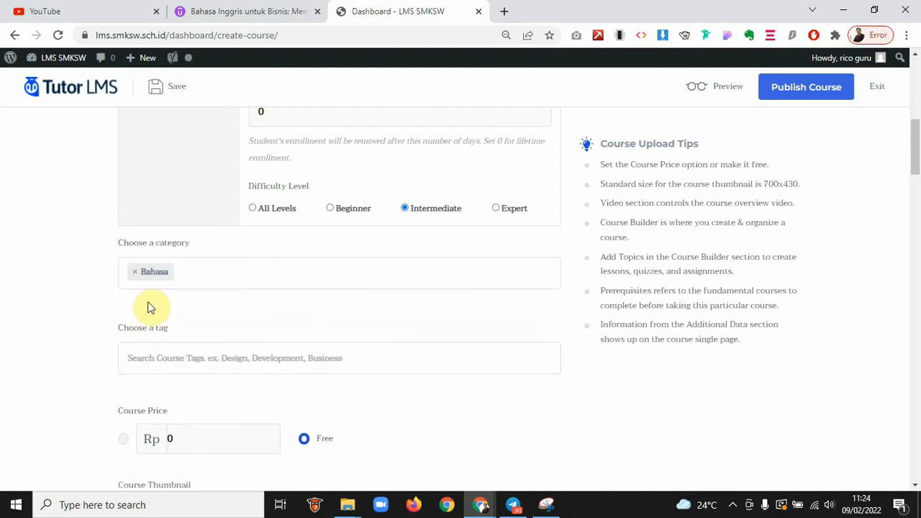
# Leave the course tag blank after a brief 'Bah' tag search
pyautogui.click(185, 357)
pyautogui.write('k')
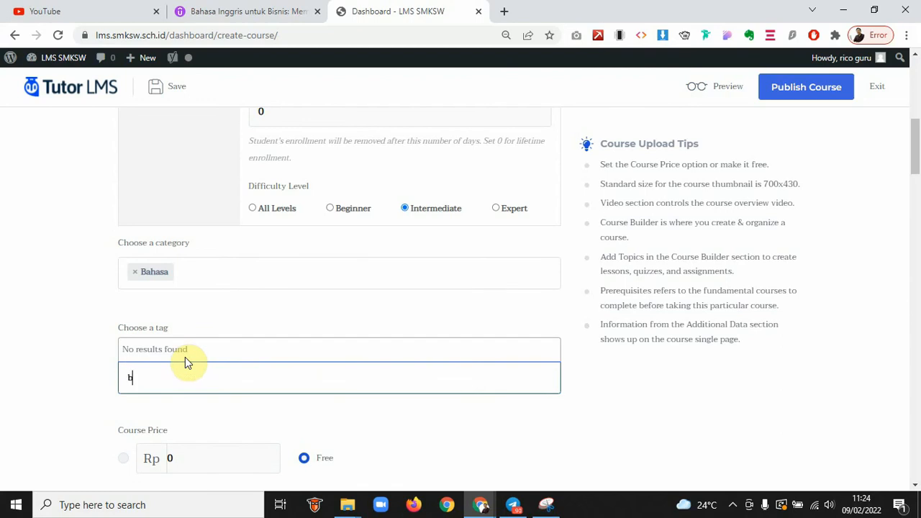
pyautogui.press('BackSpace')
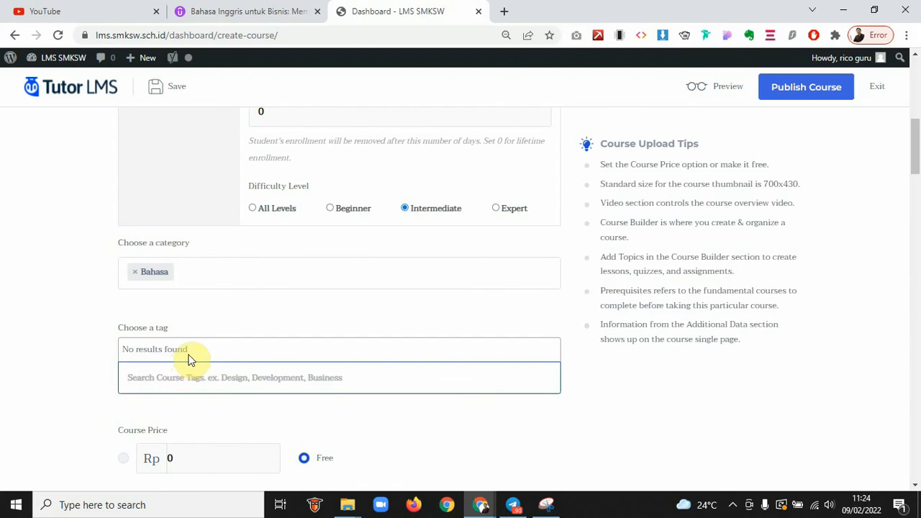
pyautogui.write('Bahasa Inggris')
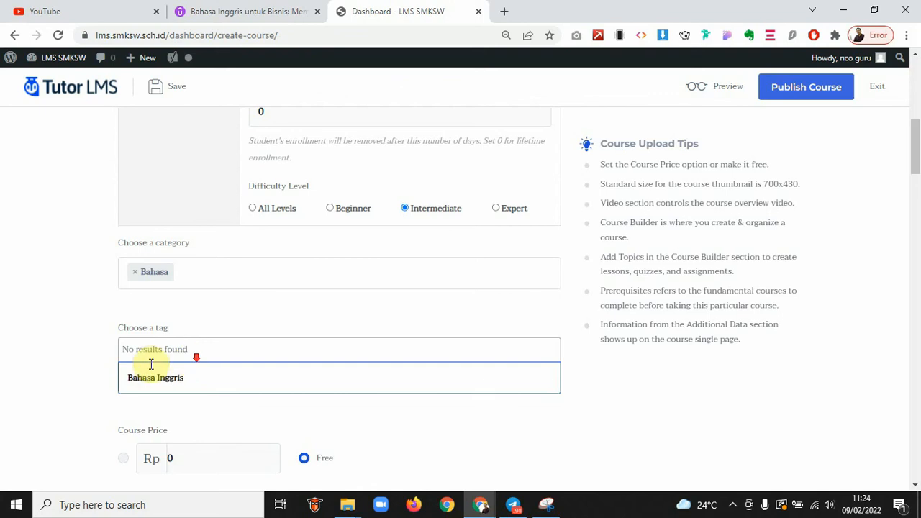
pyautogui.click(62, 391)
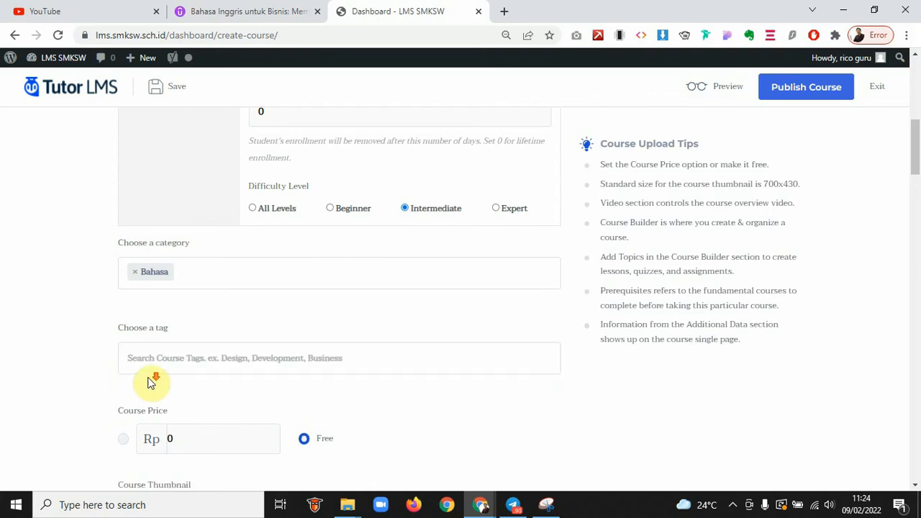
# Set the Course Price to Rp 100000 and switch the course from Free to paid
pyautogui.scroll(-3, 151, 370)
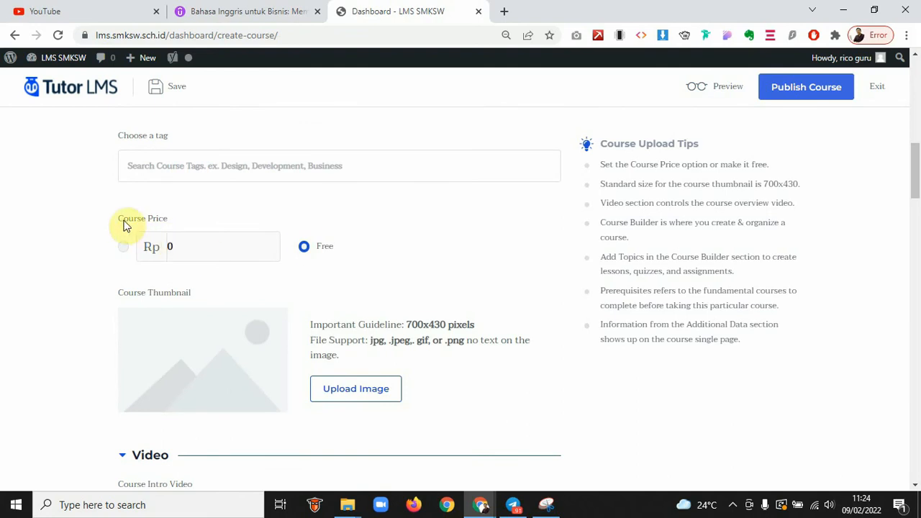
pyautogui.moveTo(124, 225); pyautogui.dragTo(244, 234)
pyautogui.scroll(-1, 243, 234)
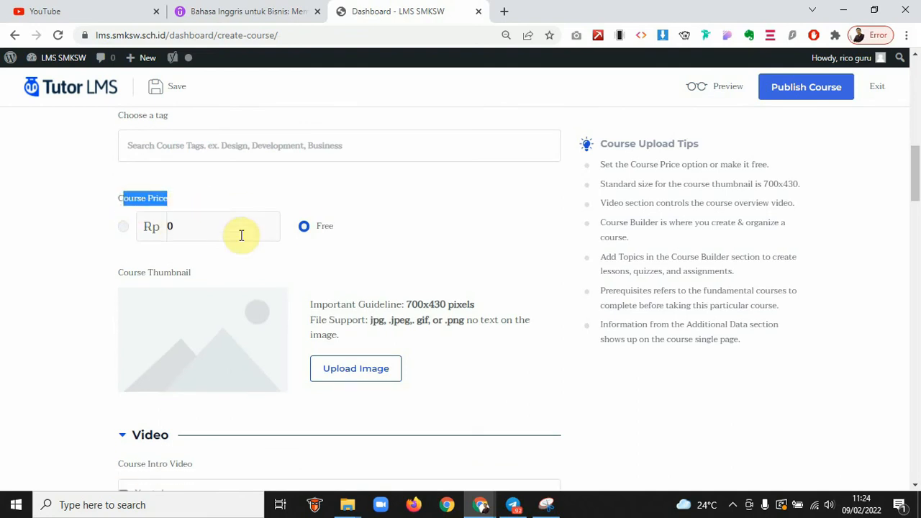
pyautogui.click(205, 228)
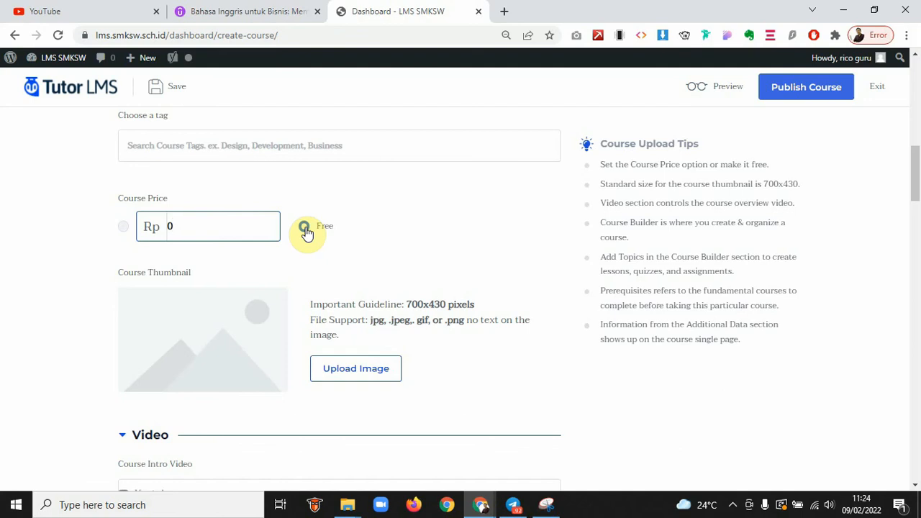
pyautogui.click(304, 227)
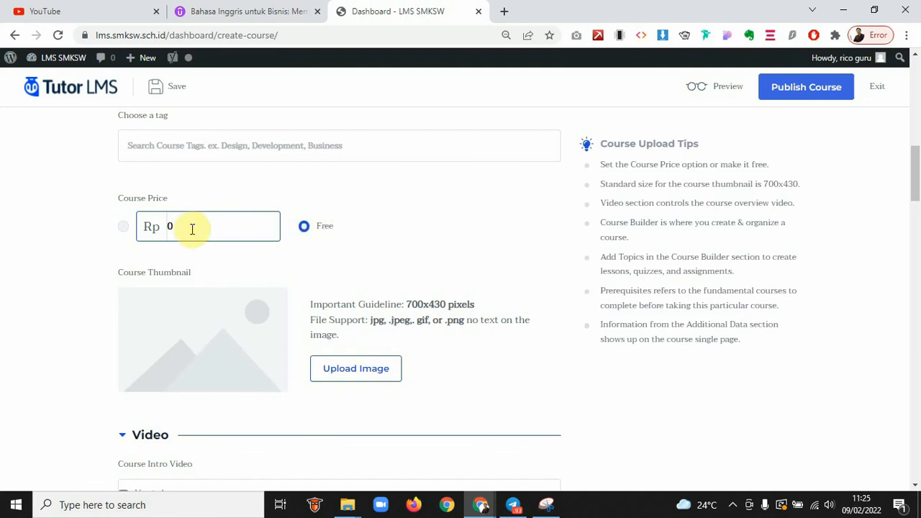
pyautogui.moveTo(179, 226); pyautogui.dragTo(141, 227)
pyautogui.click(358, 257)
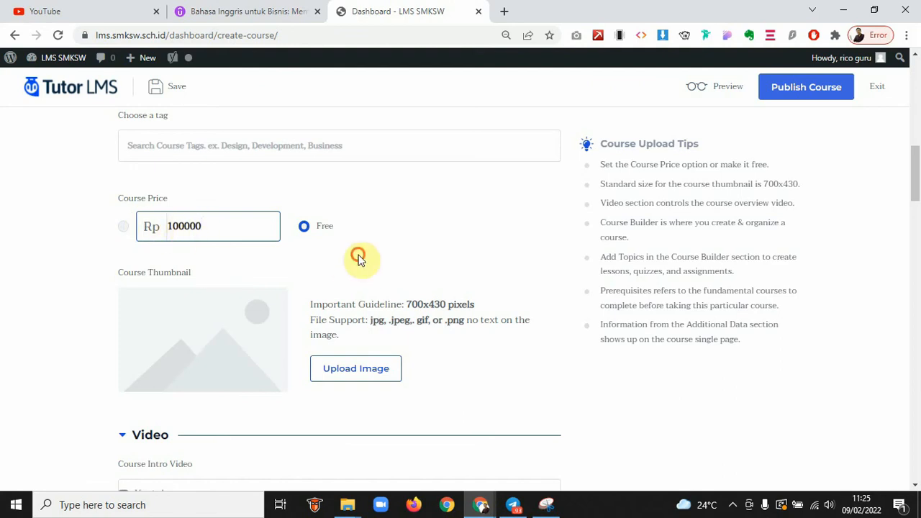
pyautogui.click(123, 228)
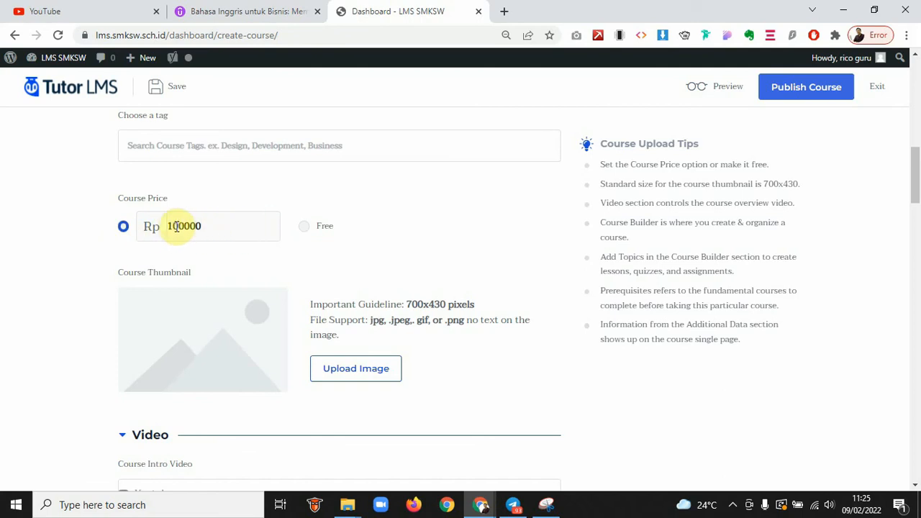
pyautogui.scroll(-1, 356, 292)
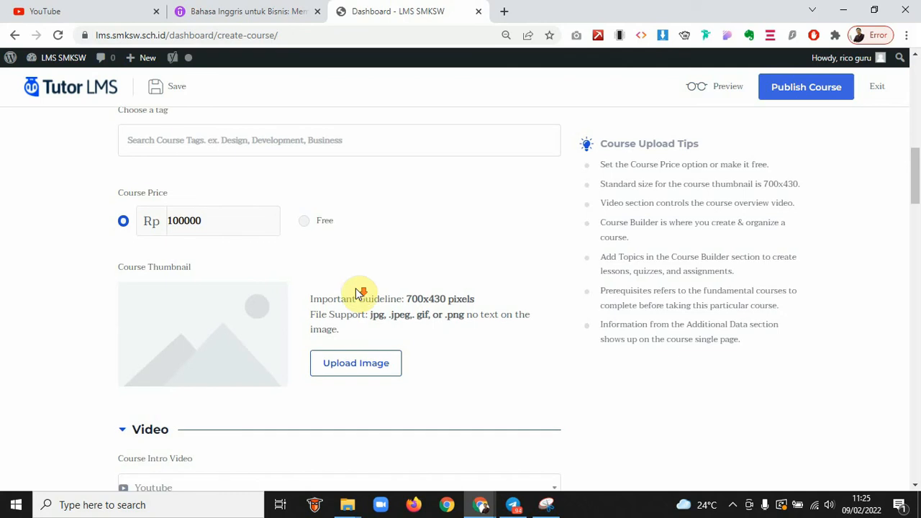
# Start a thumbnail upload and browse the computer's Pictures folder
pyautogui.click(382, 359)
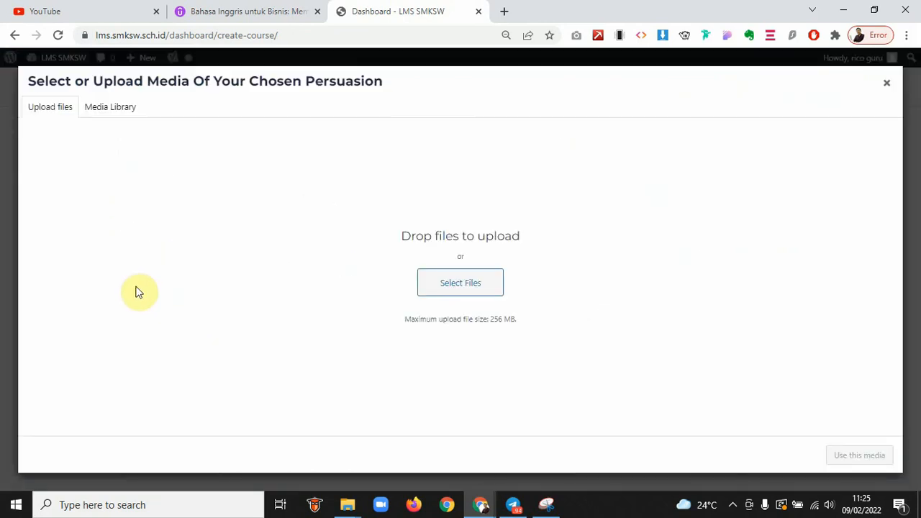
pyautogui.click(468, 282)
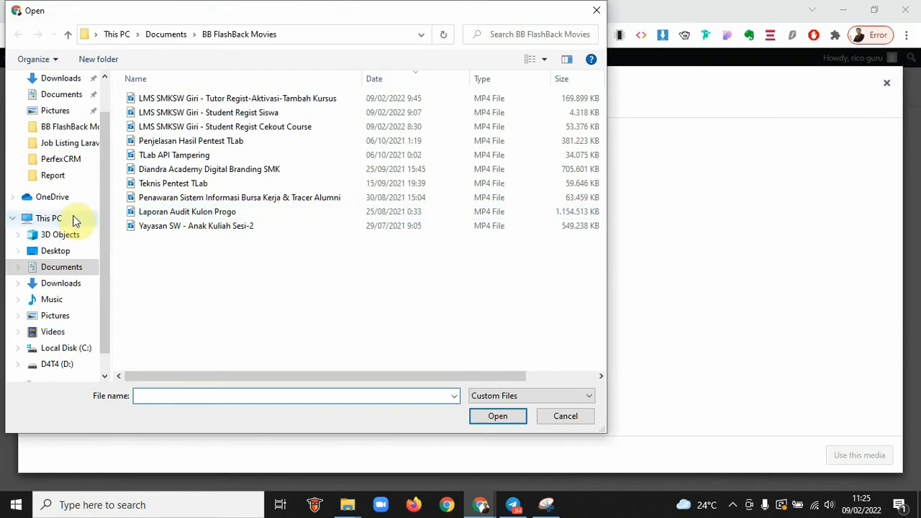
pyautogui.click(48, 315)
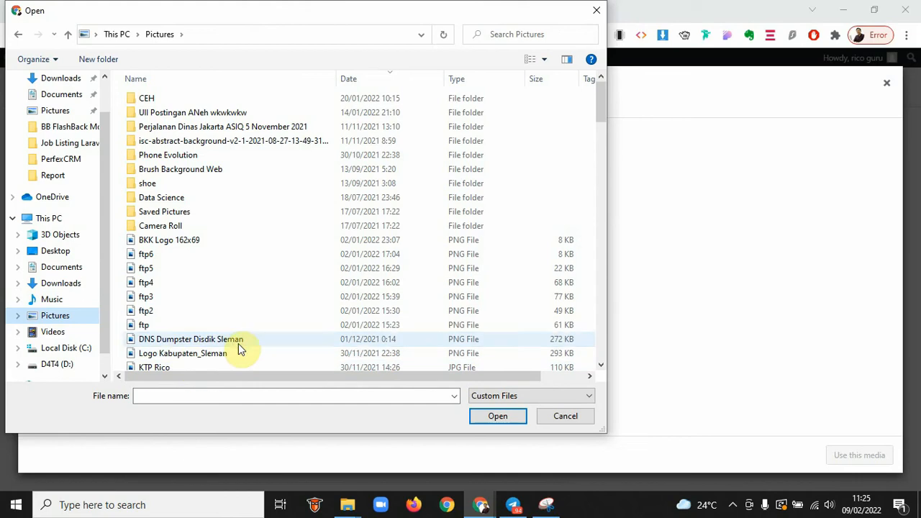
pyautogui.click(238, 343)
# Find belajar-bahasa-inggris-online-thumbnail among the Pictures files and open it for upload
pyautogui.press('b')
pyautogui.press('b')
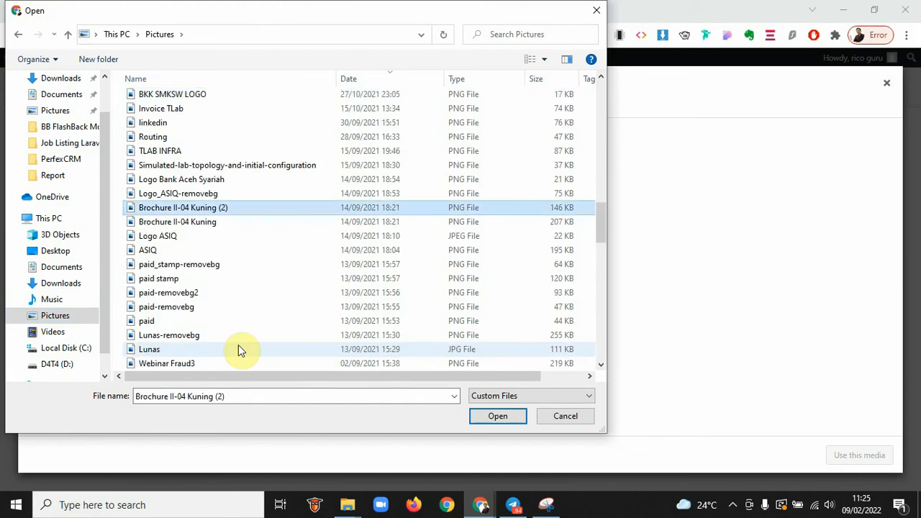
pyautogui.press('b')
pyautogui.press('b')
pyautogui.press('b')
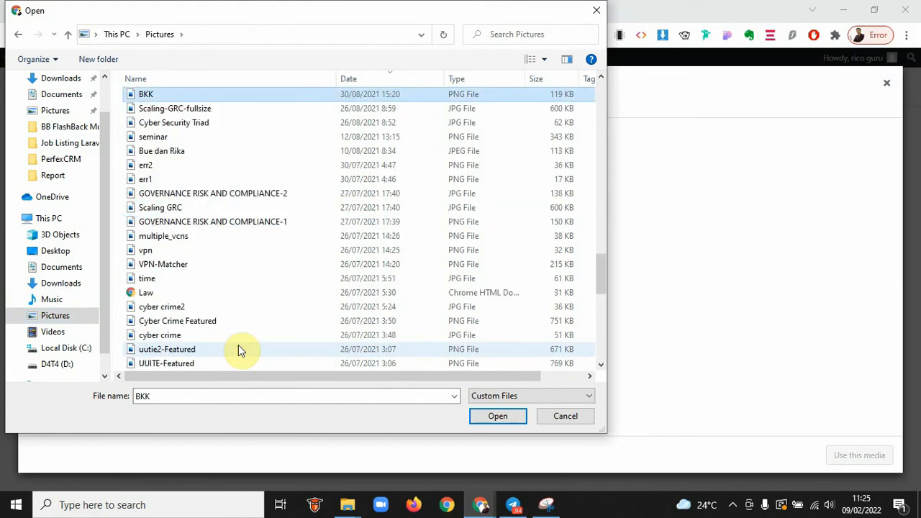
pyautogui.press('b')
pyautogui.press('b')
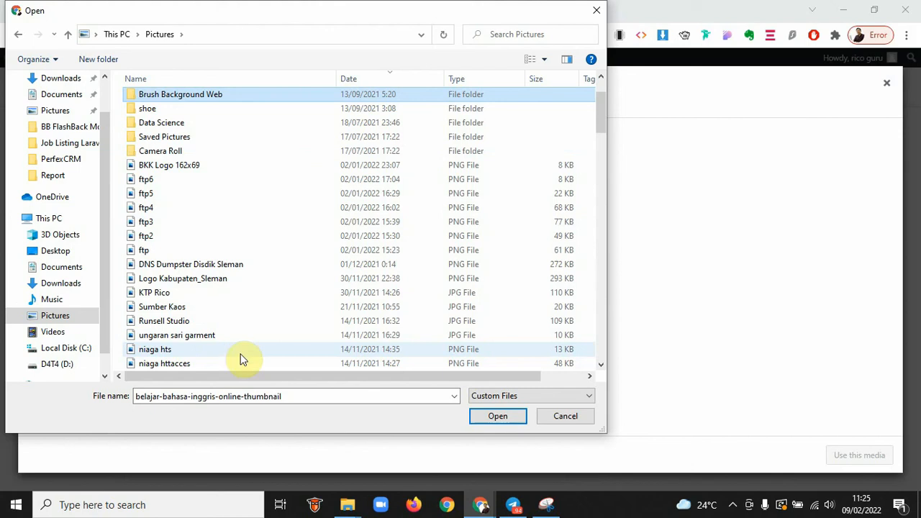
pyautogui.press('b')
pyautogui.press('b')
pyautogui.press('b')
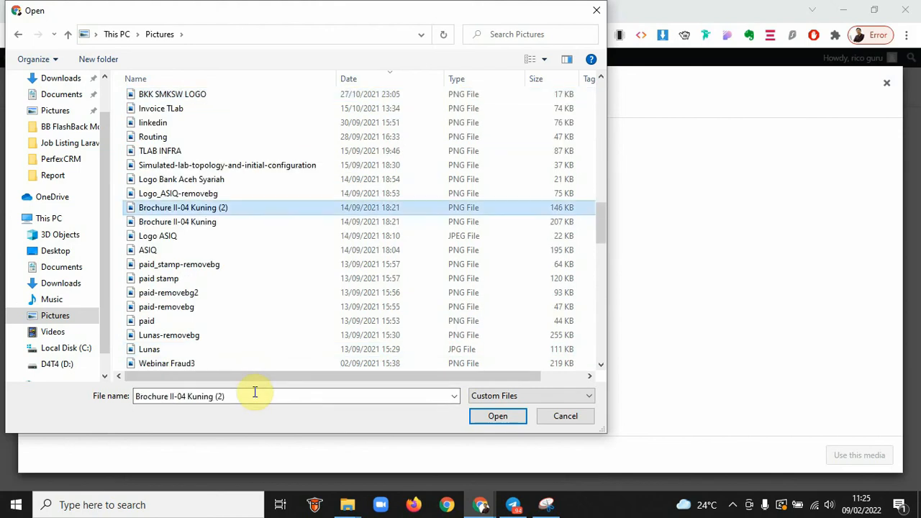
pyautogui.press('b')
pyautogui.press('b')
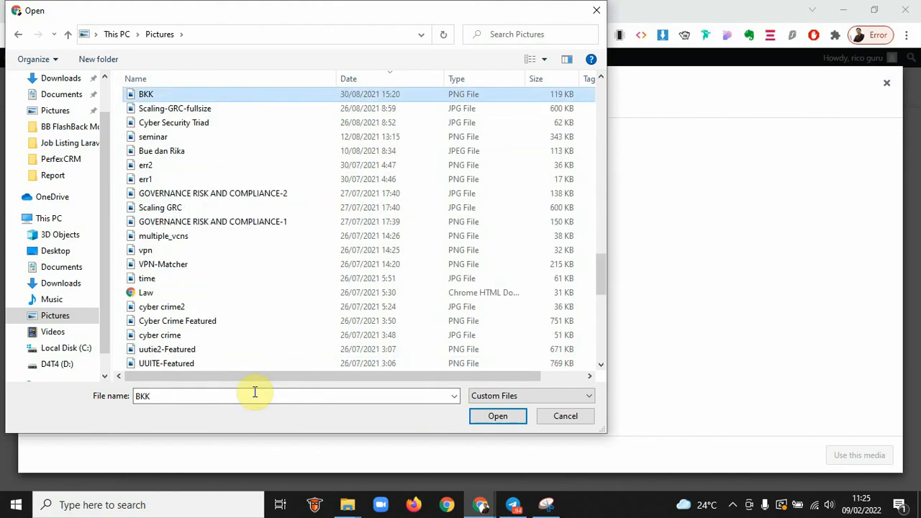
pyautogui.press('b')
pyautogui.click(223, 398)
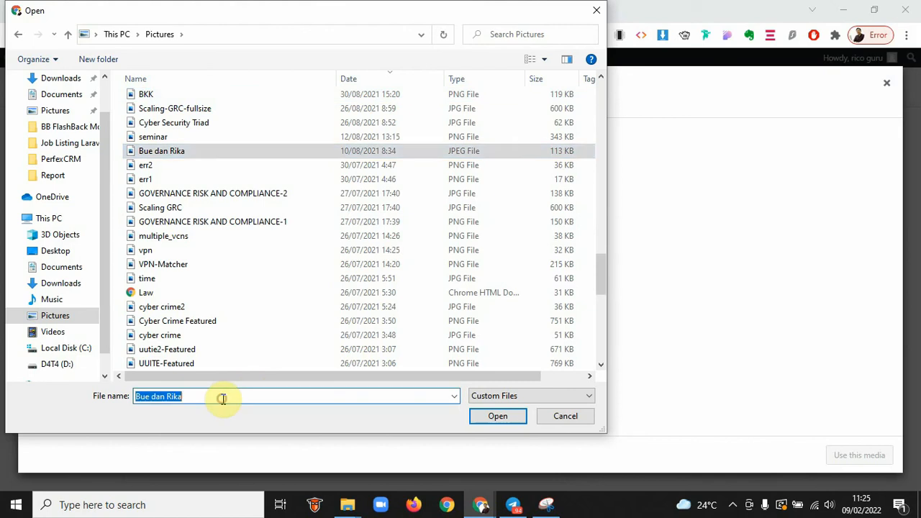
pyautogui.write('bahasa')
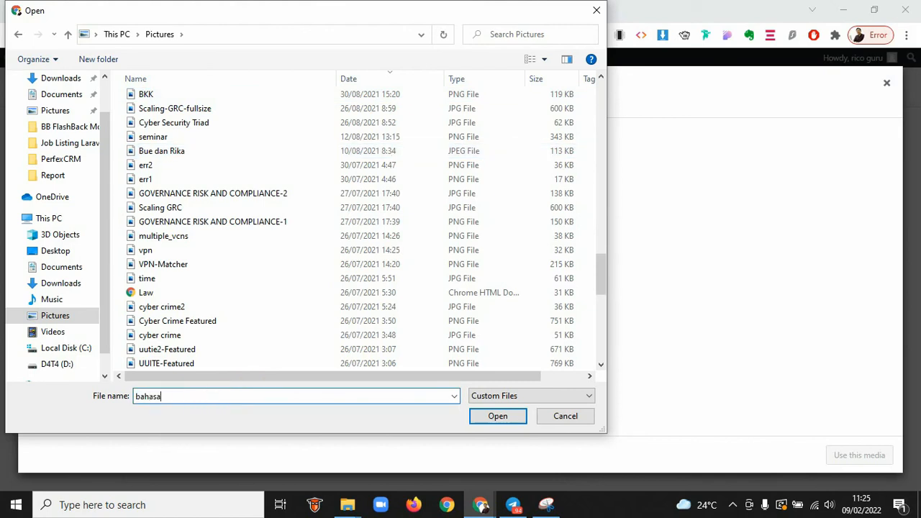
pyautogui.press('Tab')
pyautogui.click(270, 235)
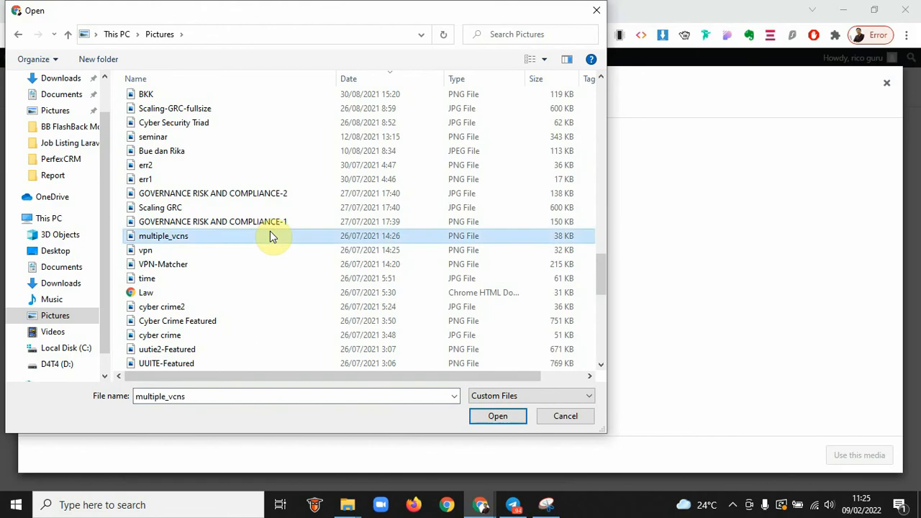
pyautogui.press('b')
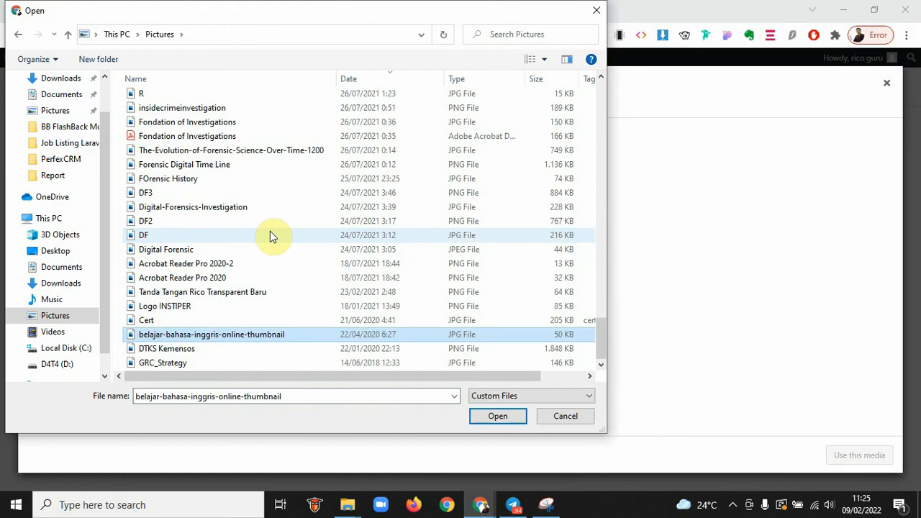
pyautogui.click(496, 416)
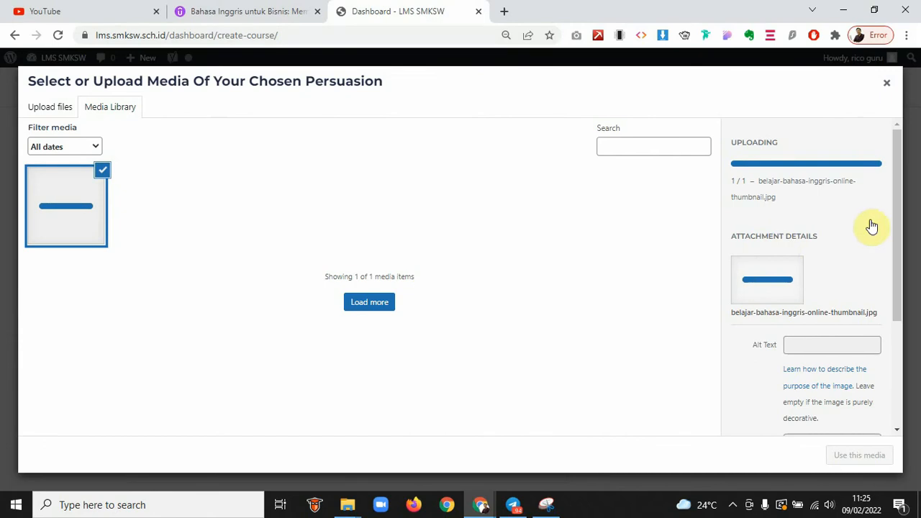
# Set the image's alt text to 'belajar bahasa inggris online'
pyautogui.moveTo(733, 223); pyautogui.dragTo(843, 218)
pyautogui.hotkey('ctrl', 'c')
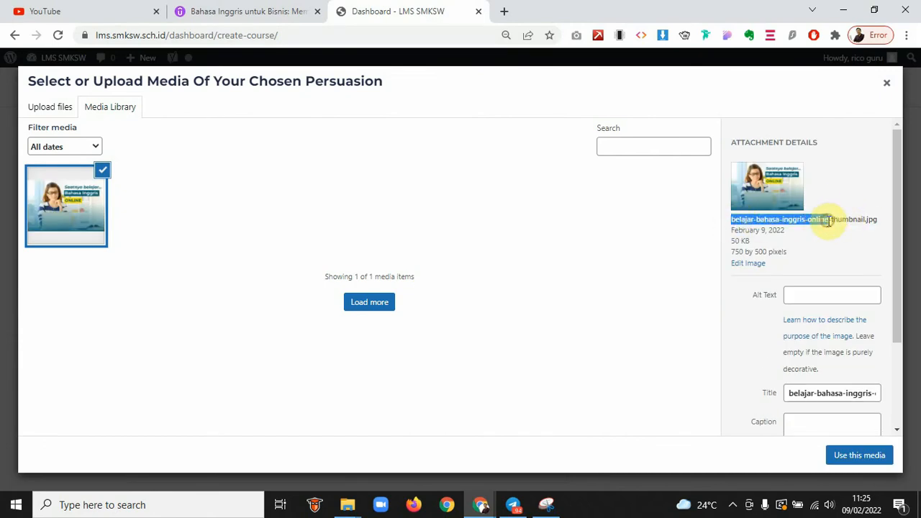
pyautogui.click(827, 294)
pyautogui.hotkey('ctrl', 'v')
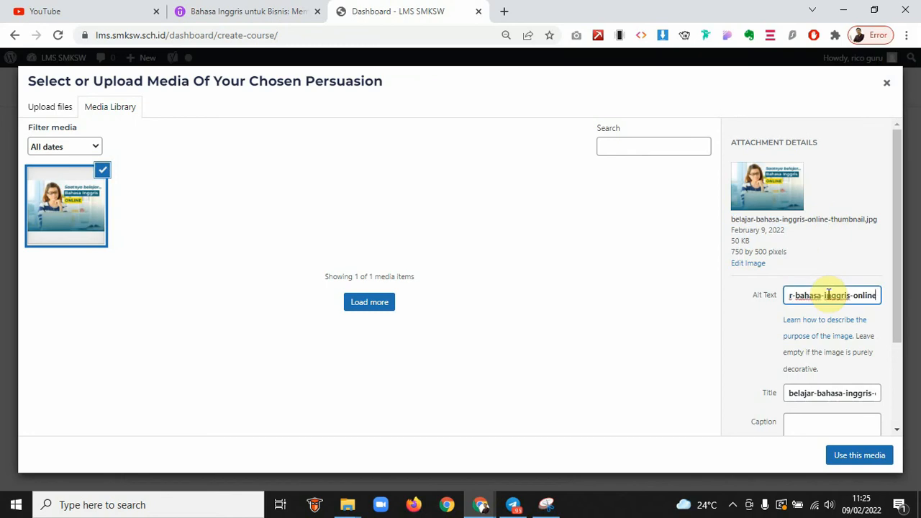
pyautogui.press('BackSpace')
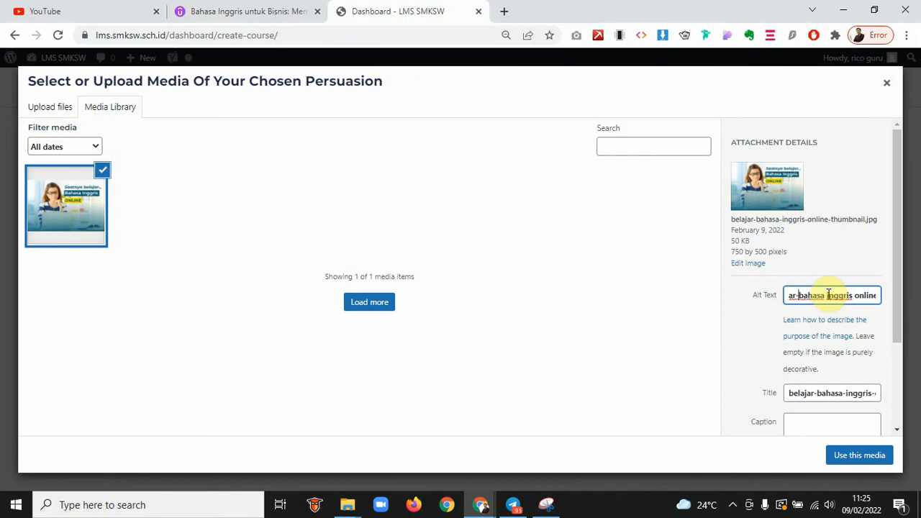
pyautogui.press('Home')
pyautogui.hotkey('ctrl', 'a')
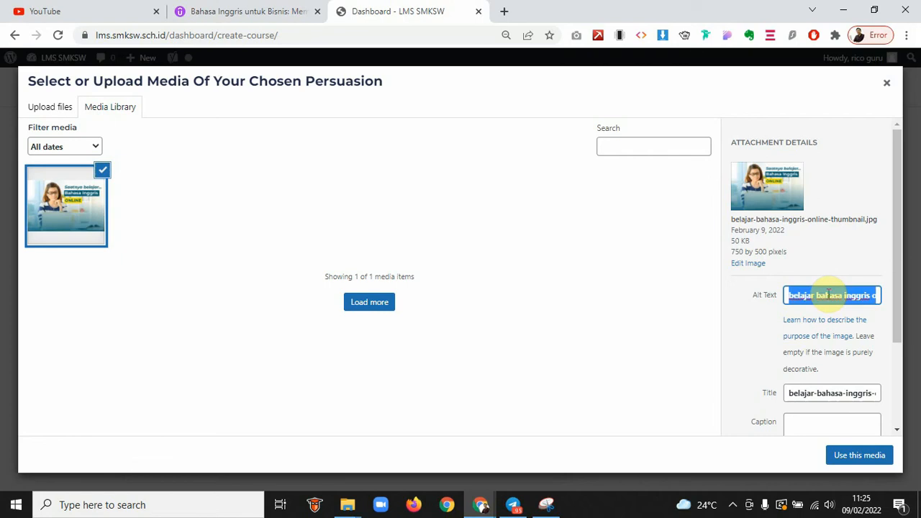
pyautogui.hotkey('ctrl', 'v')
pyautogui.hotkey('ctrl', 'z')
pyautogui.hotkey('ctrl', 'c')
# Fill title, caption and description with 'belajar bahasa inggris online', then use it as thumbnail
pyautogui.click(813, 393)
pyautogui.hotkey('ctrl', 'a')
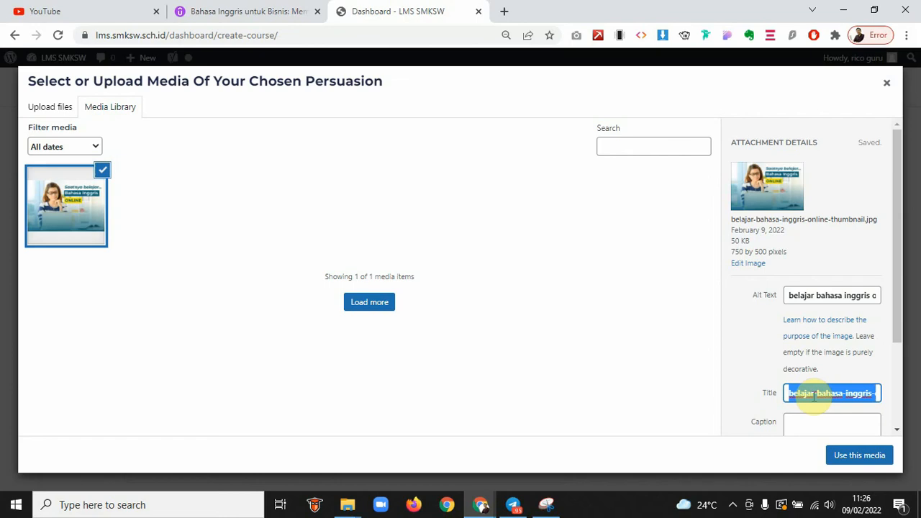
pyautogui.hotkey('ctrl', 'v')
pyautogui.scroll(-2, 814, 400)
pyautogui.click(801, 313)
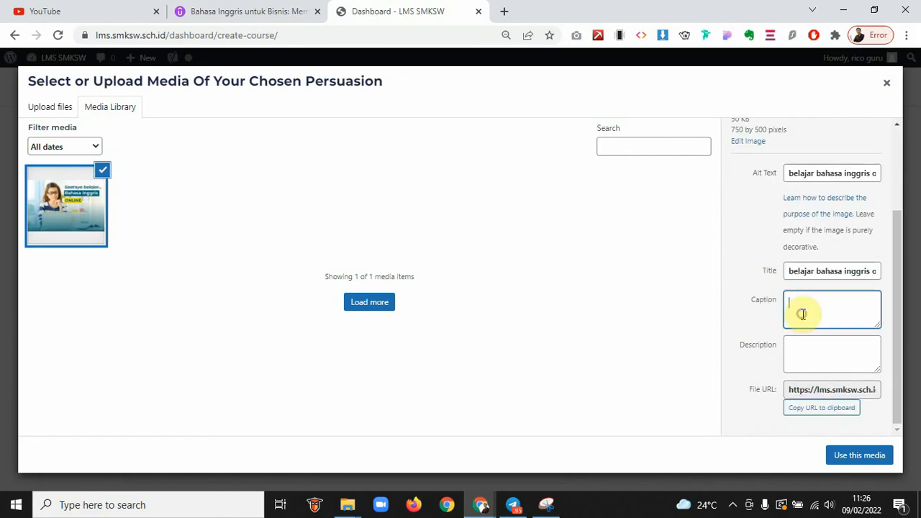
pyautogui.hotkey('ctrl', 'v')
pyautogui.click(795, 351)
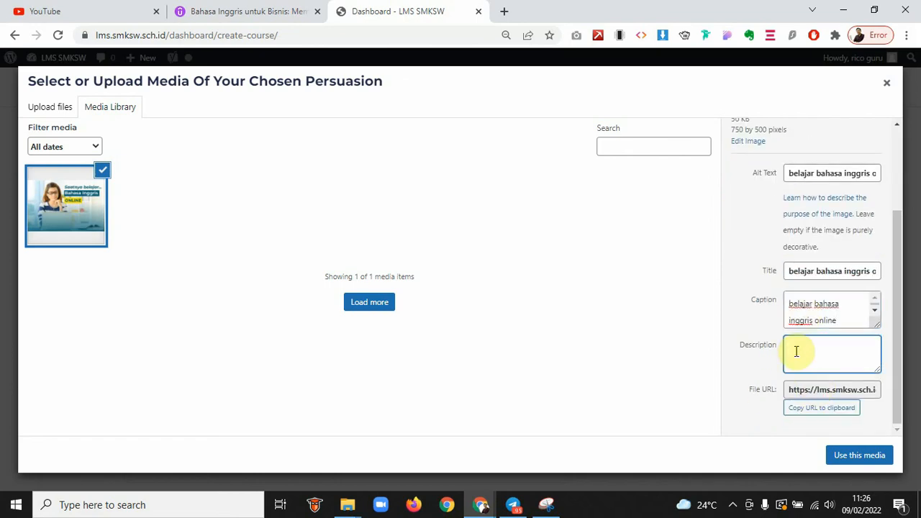
pyautogui.hotkey('ctrl', 'v')
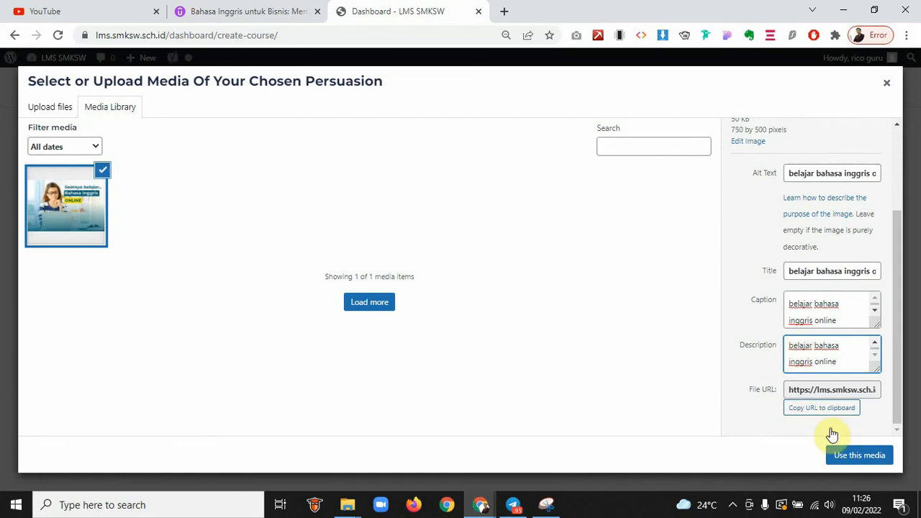
pyautogui.click(856, 456)
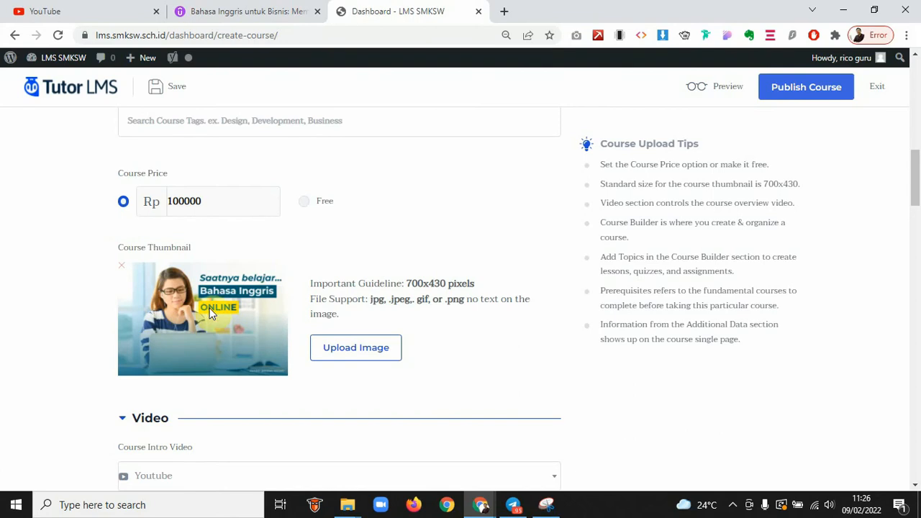
# Scroll to the Video section and expand the Course Intro Video source dropdown
pyautogui.scroll(-3, 323, 295)
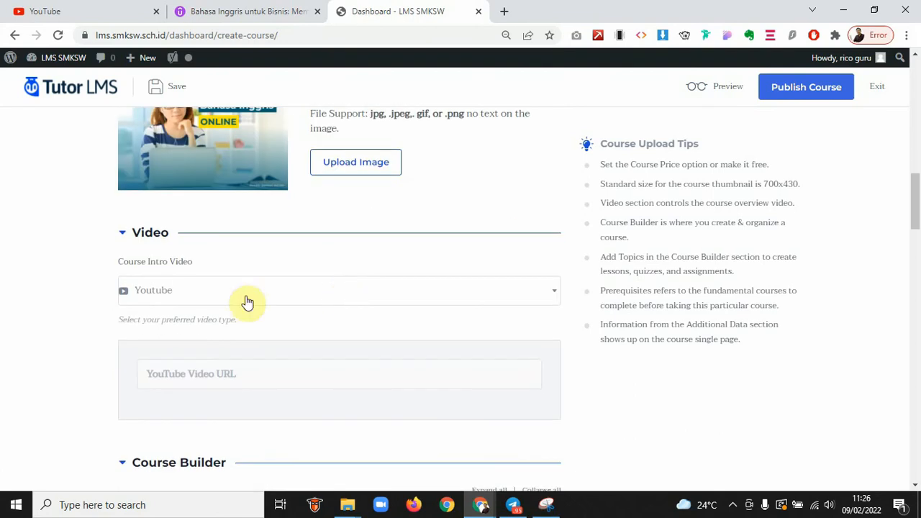
pyautogui.click(191, 296)
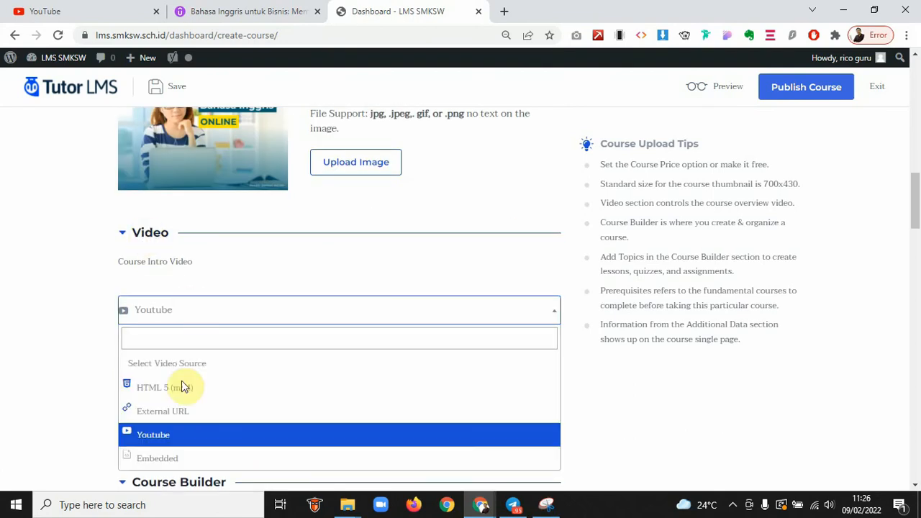
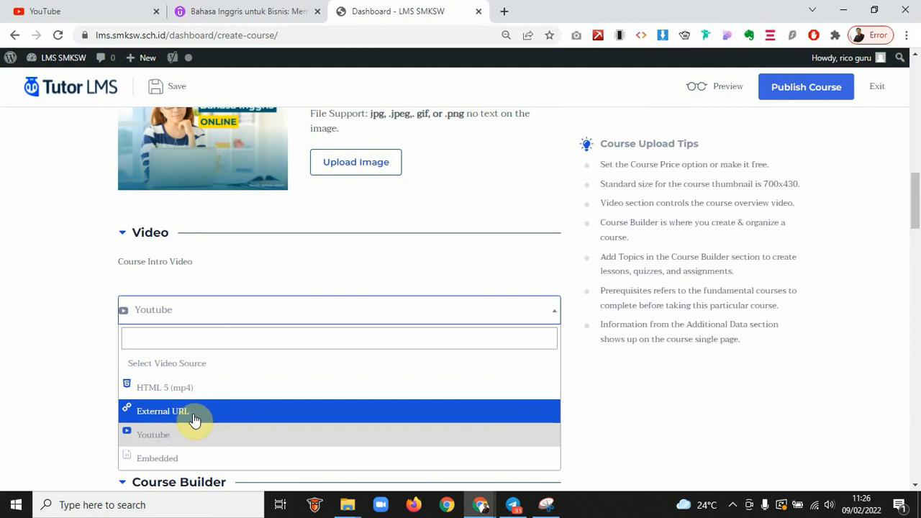
# Set the Course Intro Video source to Youtube and place the cursor in the YouTube Video URL field
pyautogui.click(191, 434)
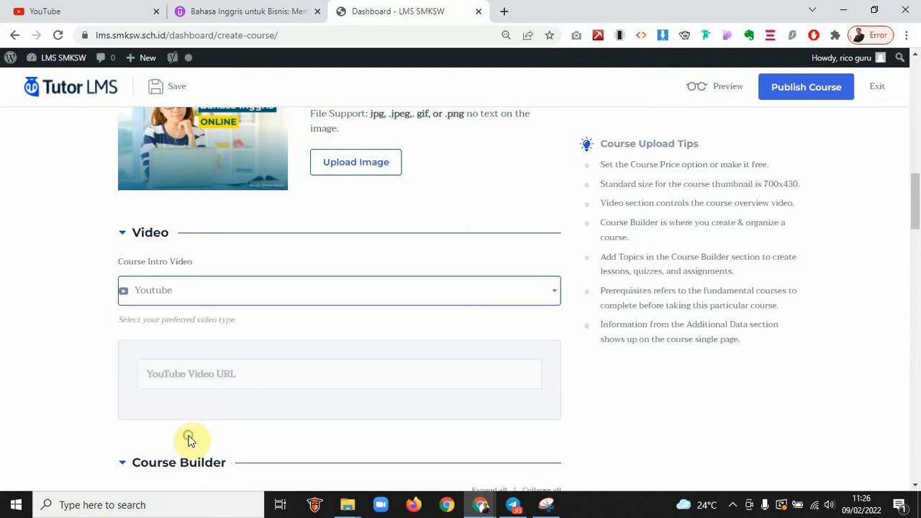
pyautogui.click(190, 300)
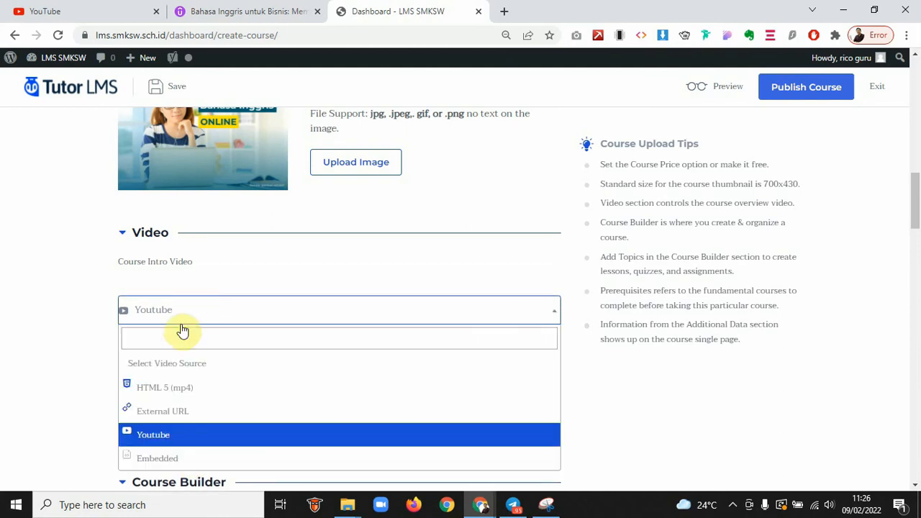
pyautogui.click(148, 434)
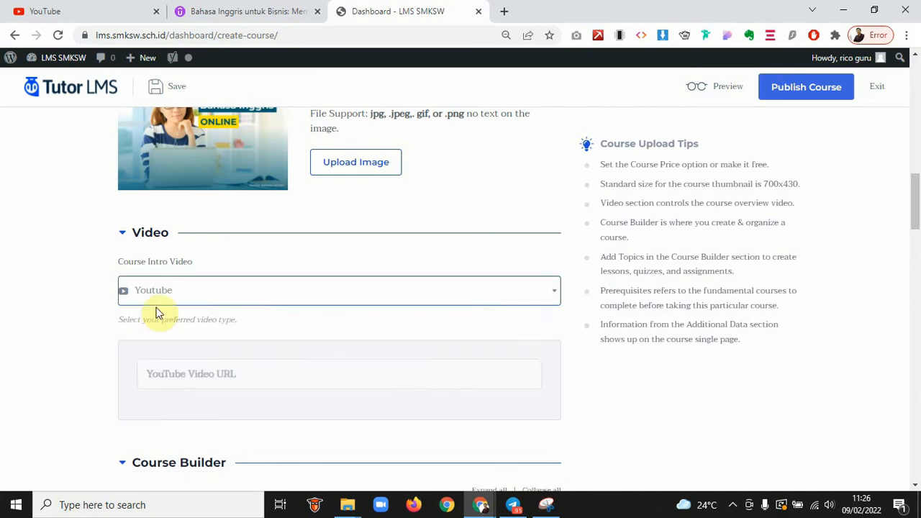
pyautogui.click(197, 374)
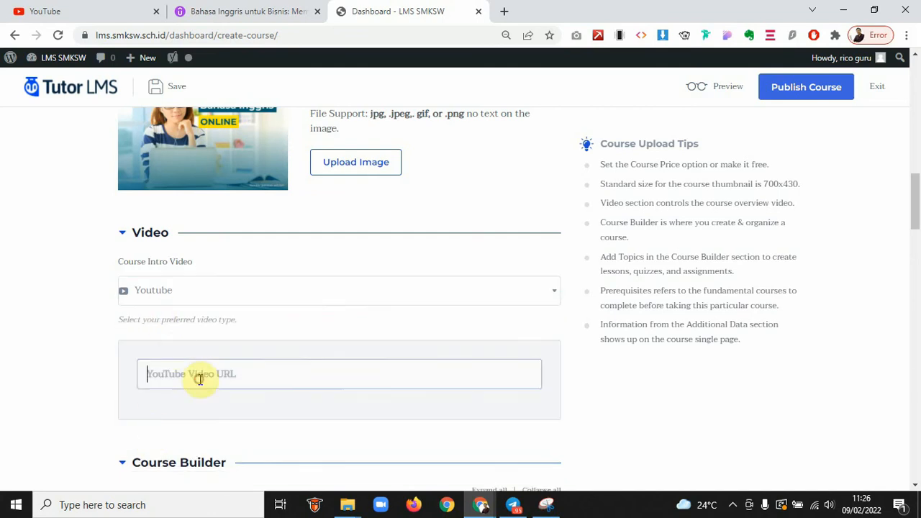
# Search YouTube for 'belajar bahasa inggris' and open the Part of Speech Part 1 video
pyautogui.click(80, 6)
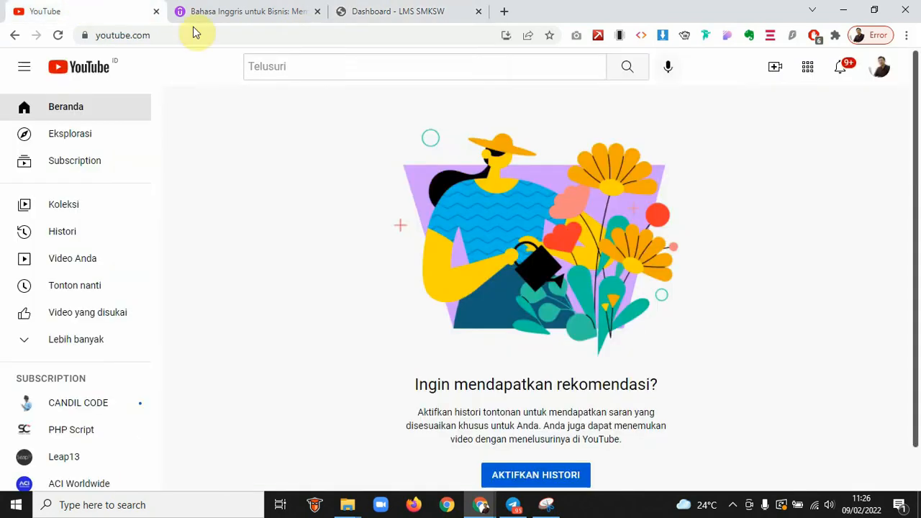
pyautogui.click(284, 66)
pyautogui.write('belajar baha')
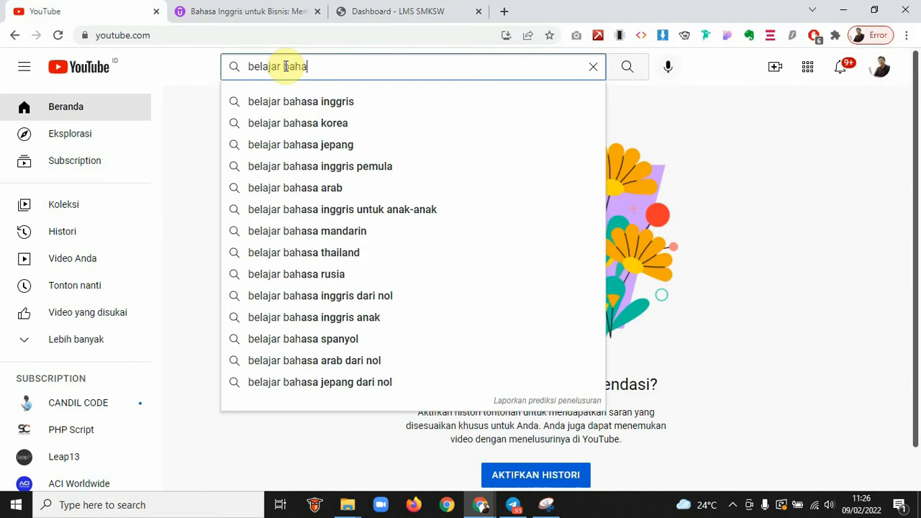
pyautogui.press('Down')
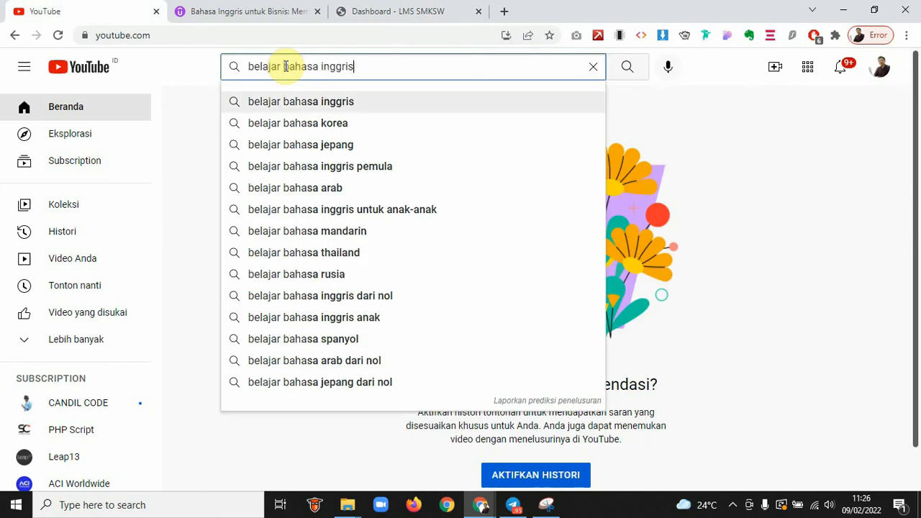
pyautogui.press('Return')
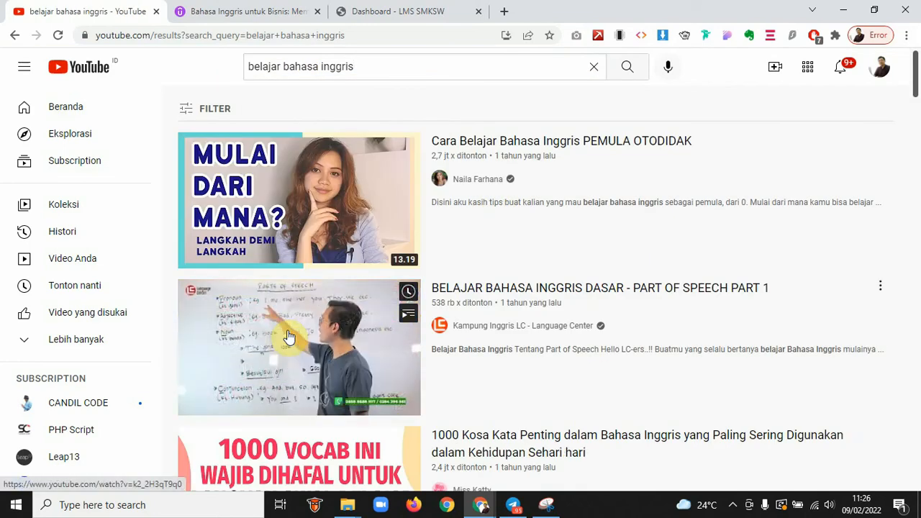
pyautogui.click(288, 337)
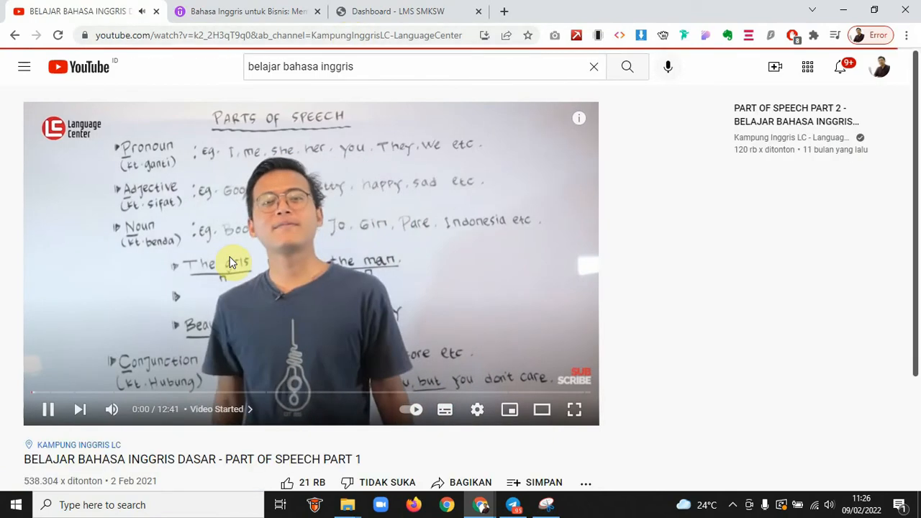
# Pause the video and copy its URL with Salin URL video, back in the course editor
pyautogui.click(305, 219)
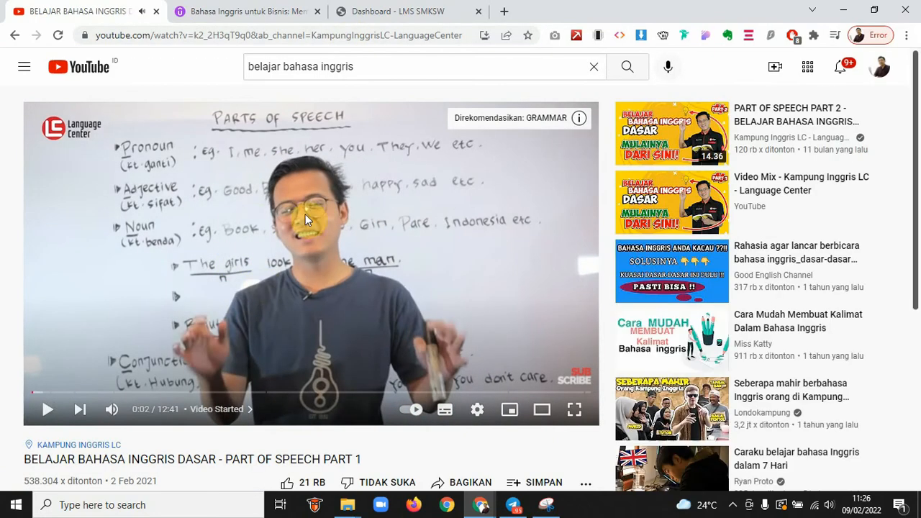
pyautogui.rightClick(291, 214)
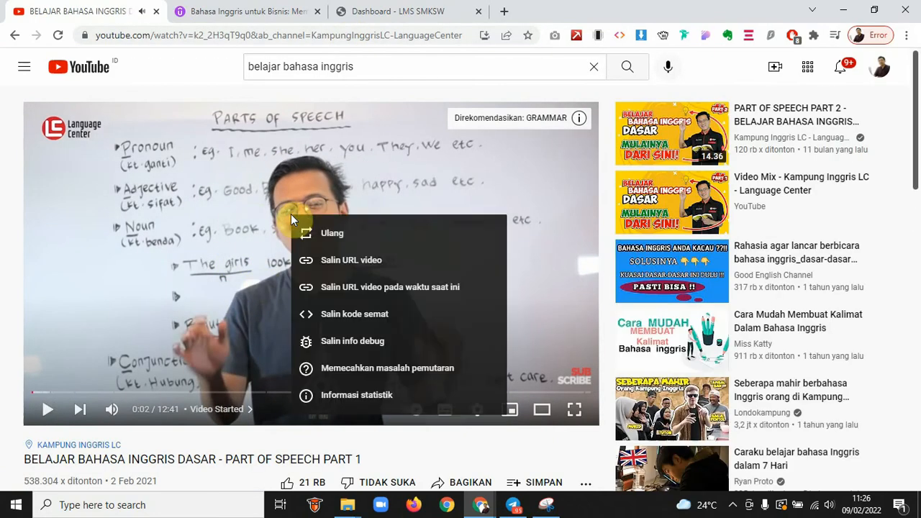
pyautogui.click(348, 262)
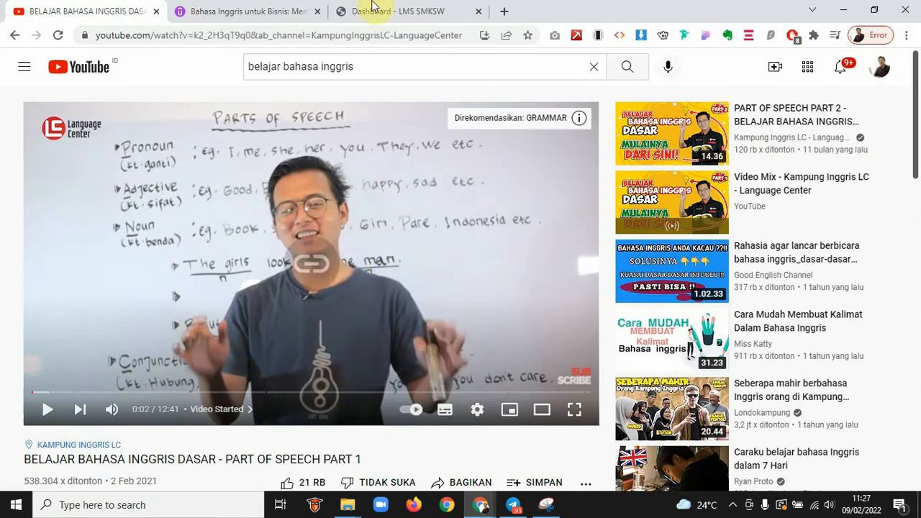
pyautogui.click(372, 11)
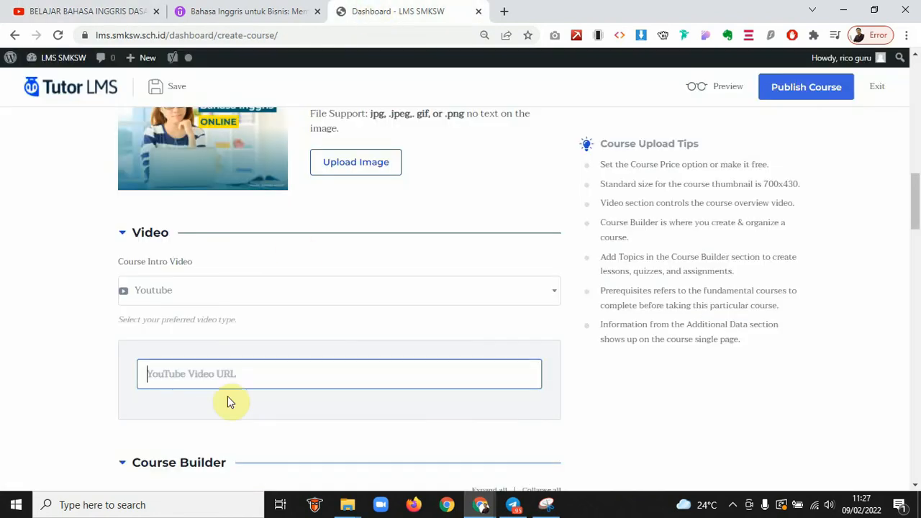
pyautogui.write('https://youtu.be/k2_2H3qT9q0')
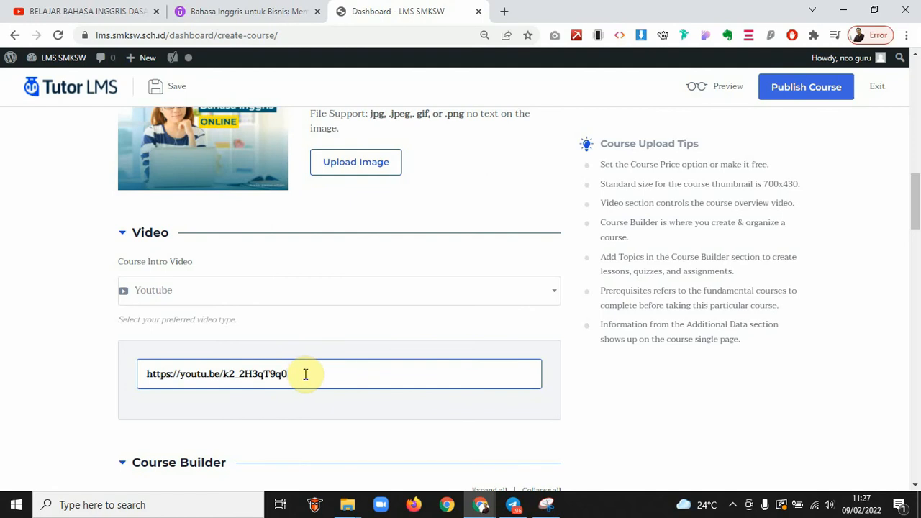
pyautogui.scroll(-5, 305, 374)
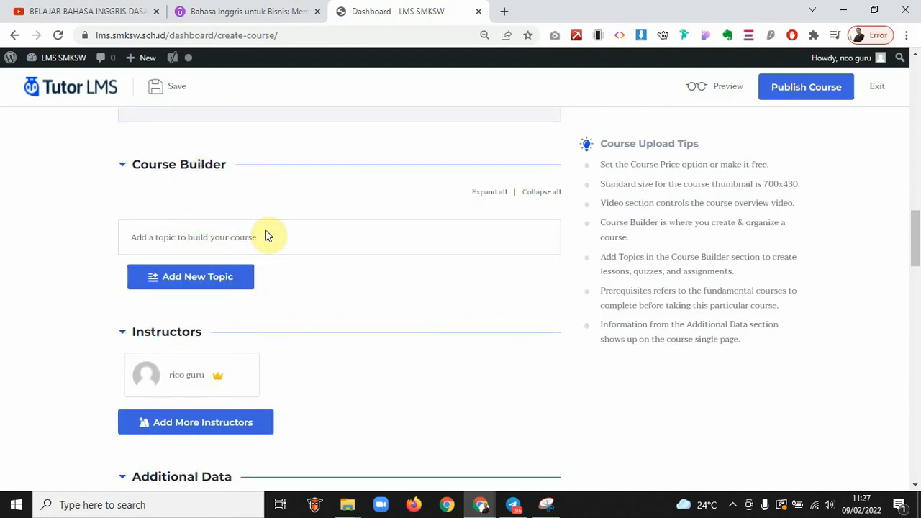
pyautogui.click(215, 11)
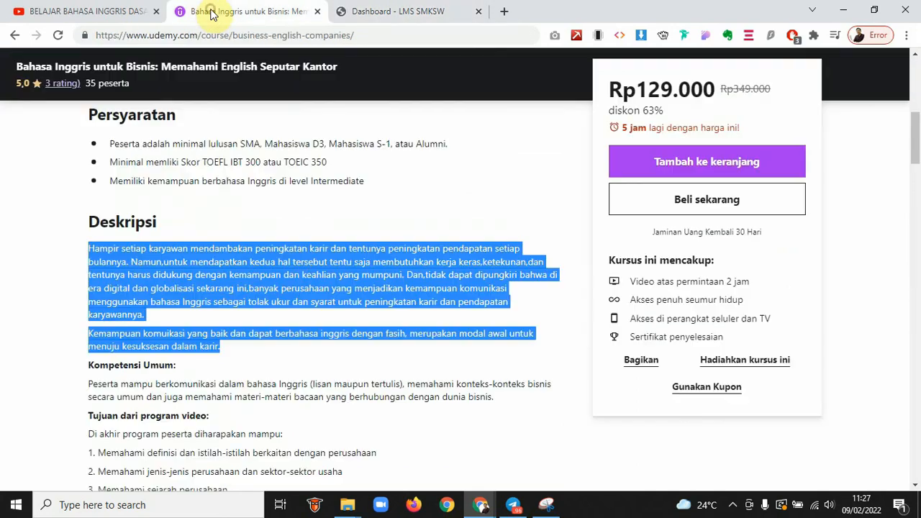
# In Udemy's Konten kursus, expand 1. Introduction and select the lesson 1.2 title text
pyautogui.scroll(-15, 299, 253)
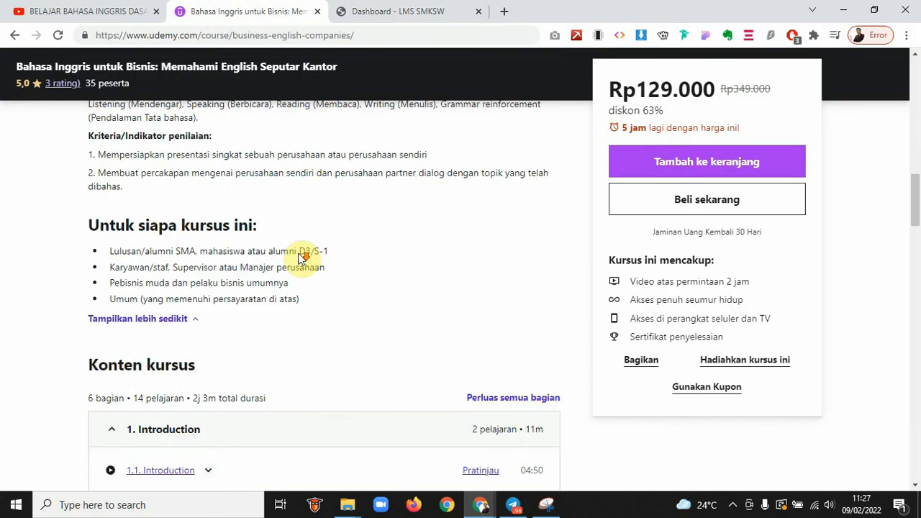
pyautogui.scroll(-1, 301, 258)
pyautogui.click(115, 208)
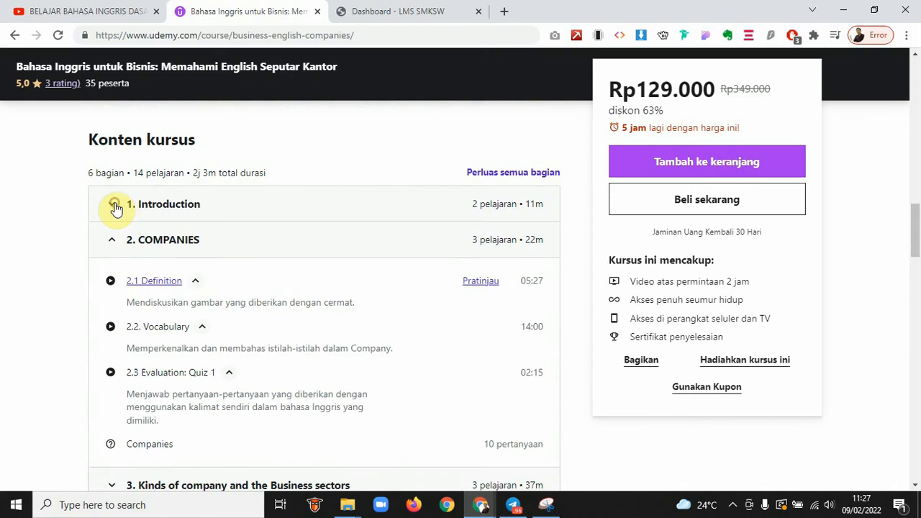
pyautogui.click(112, 239)
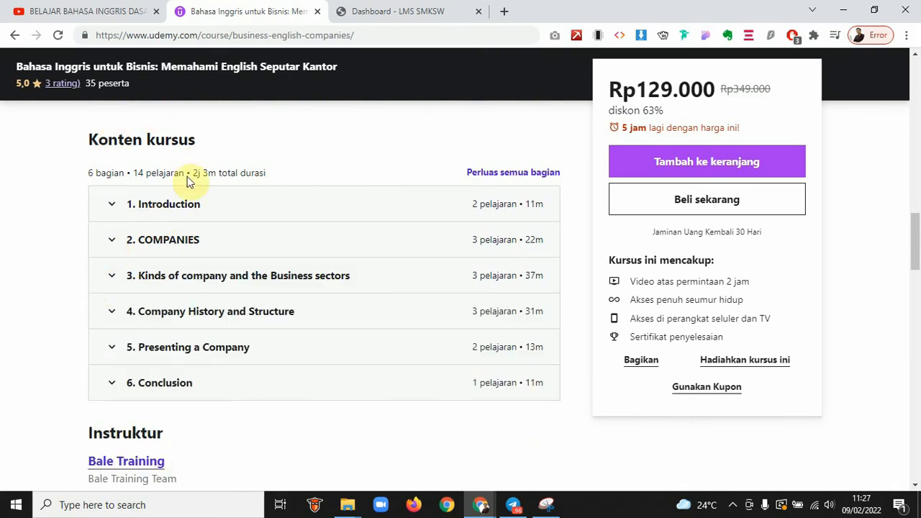
pyautogui.click(195, 206)
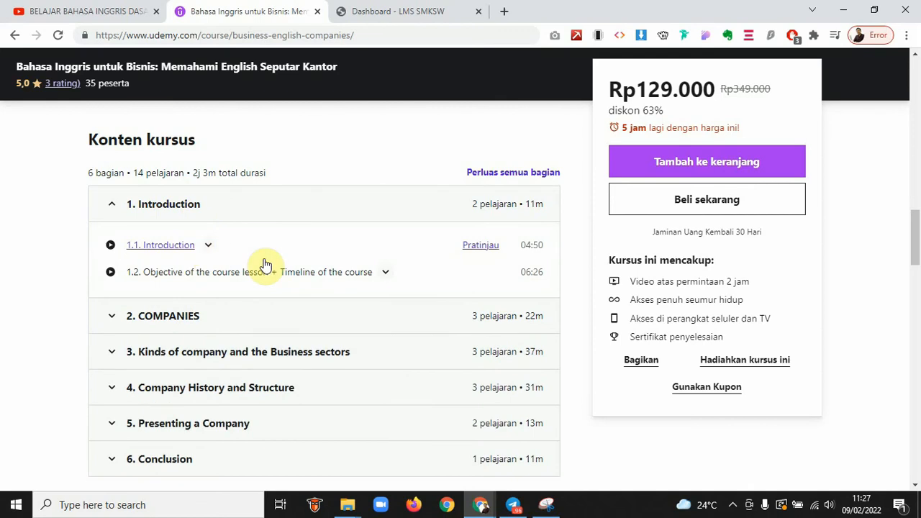
pyautogui.moveTo(371, 272); pyautogui.dragTo(141, 275)
pyautogui.hotkey('ctrl', 'c')
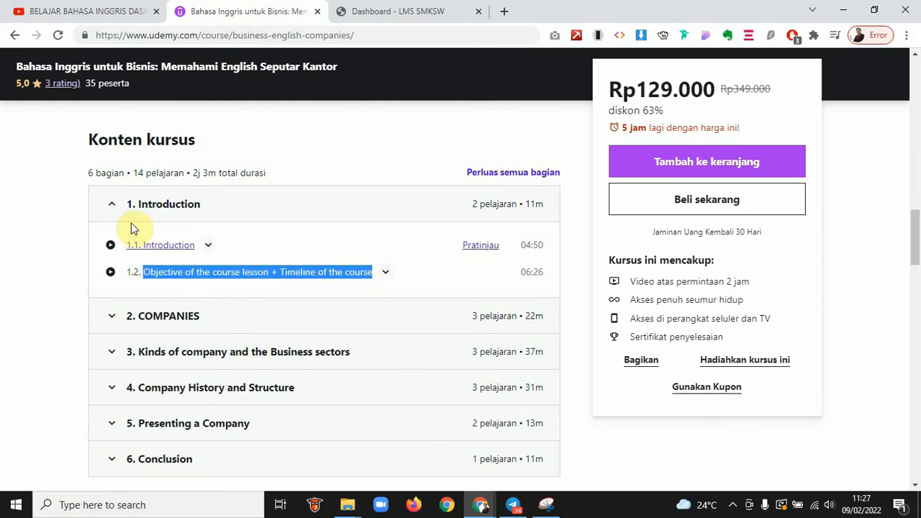
pyautogui.click(395, 9)
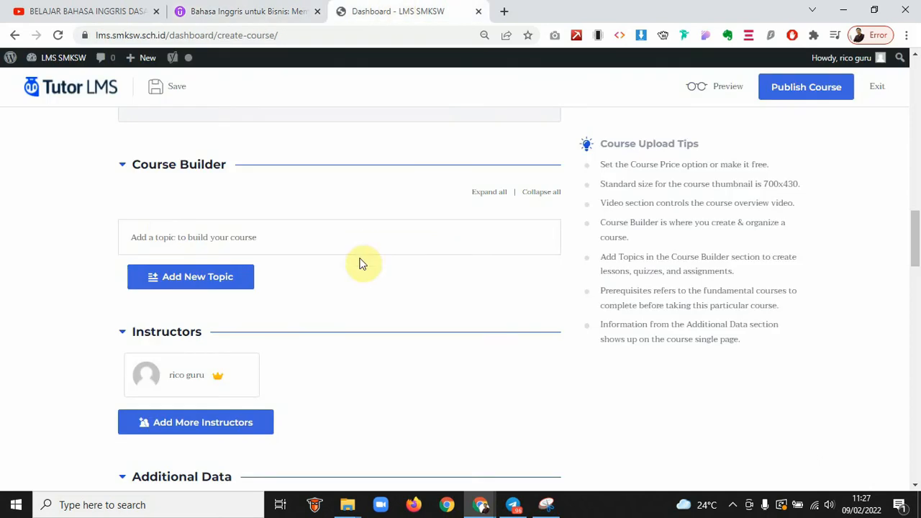
# Add a 'Course Introduction' topic with summary 'Objective of the course lesson + Timeline of the course'
pyautogui.click(167, 233)
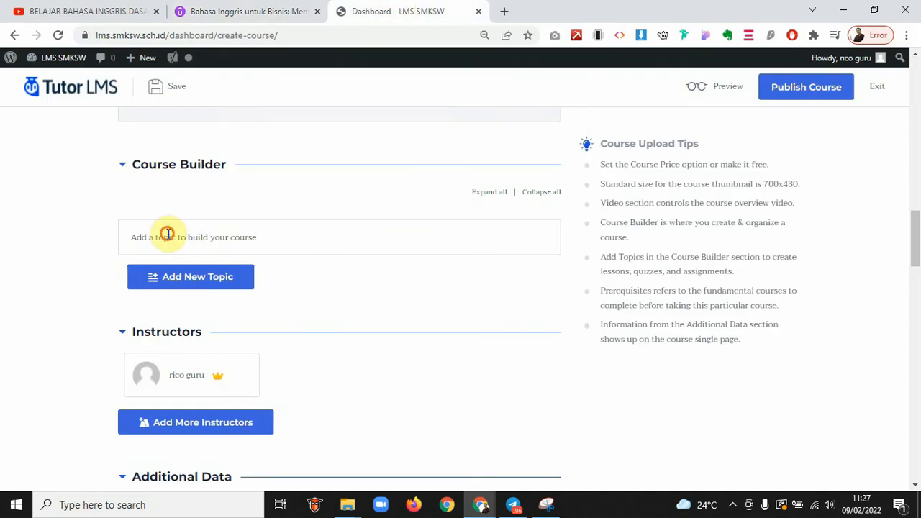
pyautogui.click(211, 279)
pyautogui.click(183, 386)
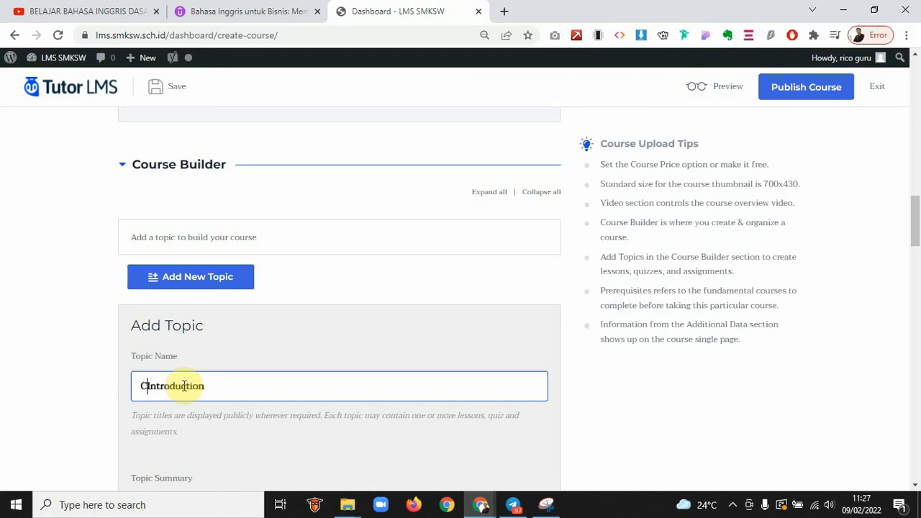
pyautogui.write('rse')
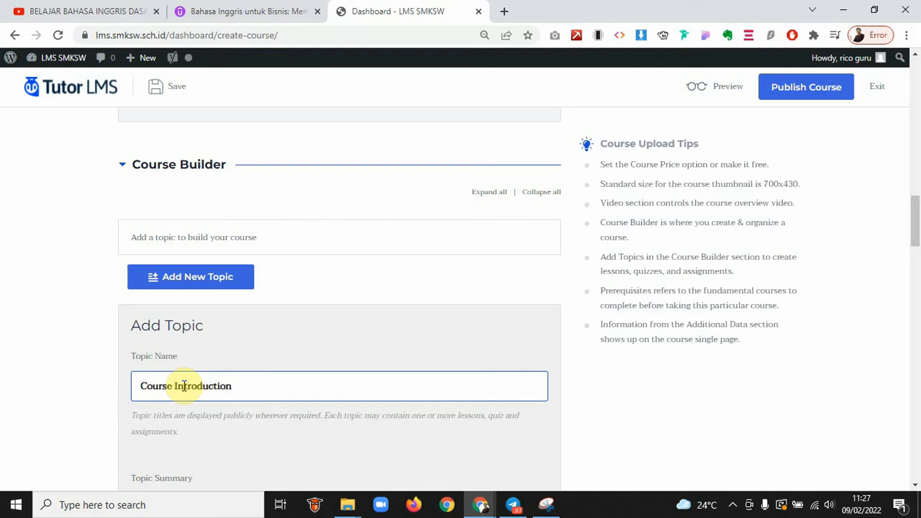
pyautogui.scroll(-2, 183, 384)
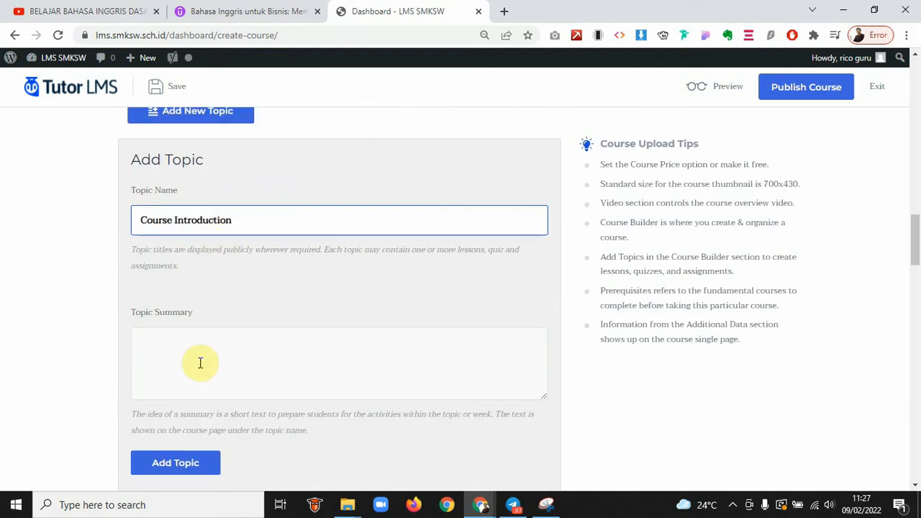
pyautogui.click(199, 362)
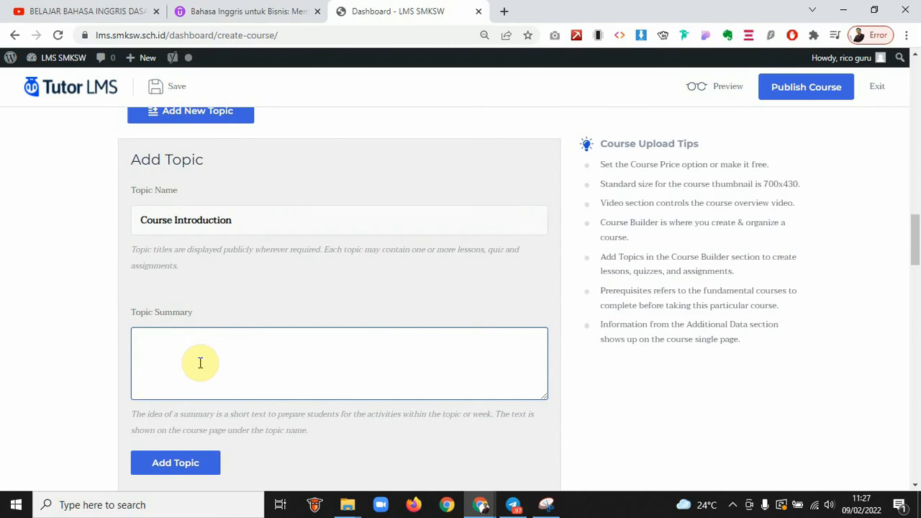
pyautogui.hotkey('ctrl', 'v')
pyautogui.scroll(-1, 201, 363)
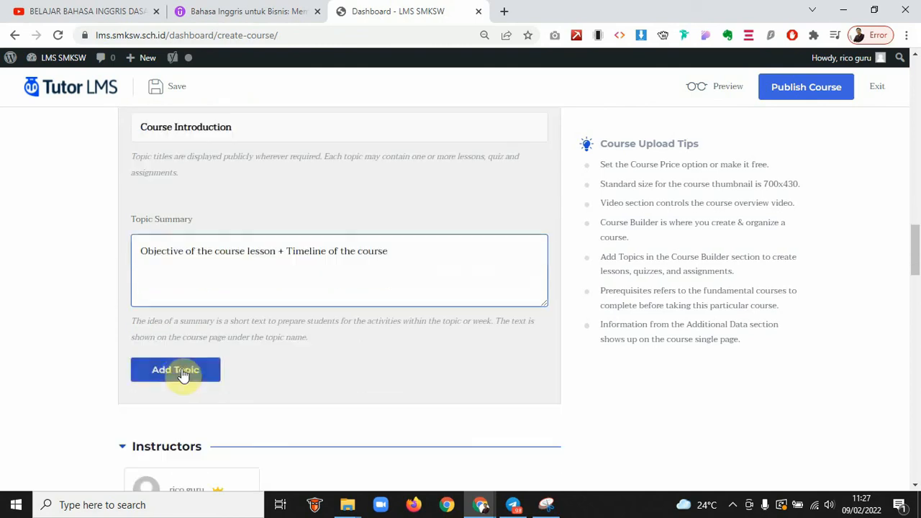
pyautogui.click(181, 372)
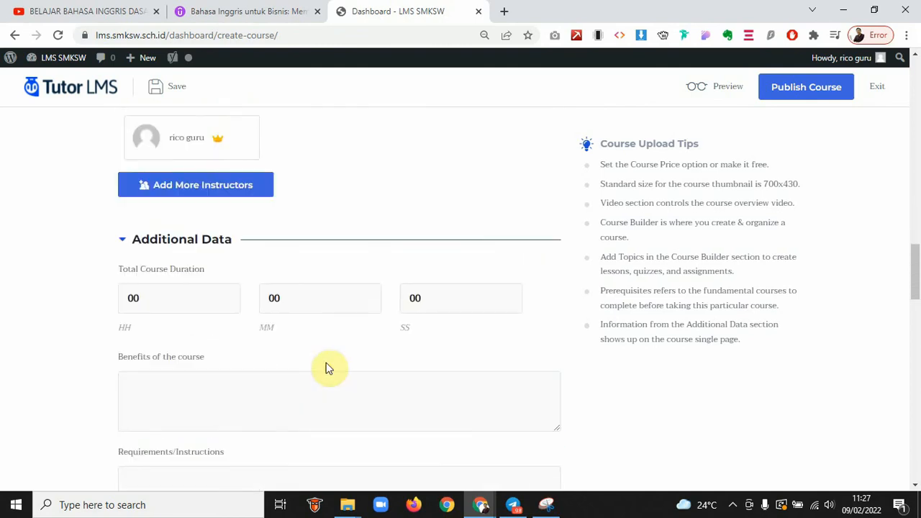
pyautogui.scroll(-2, 328, 368)
pyautogui.scroll(4, 329, 364)
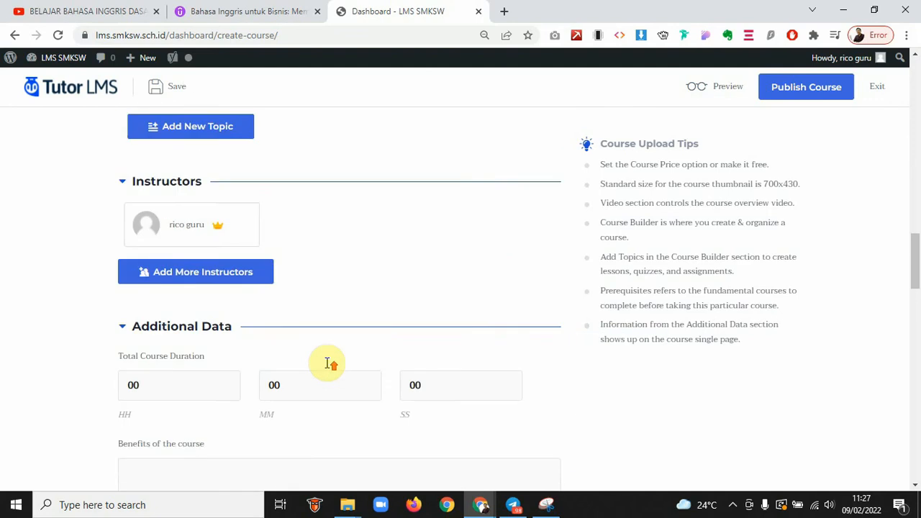
pyautogui.scroll(3, 329, 363)
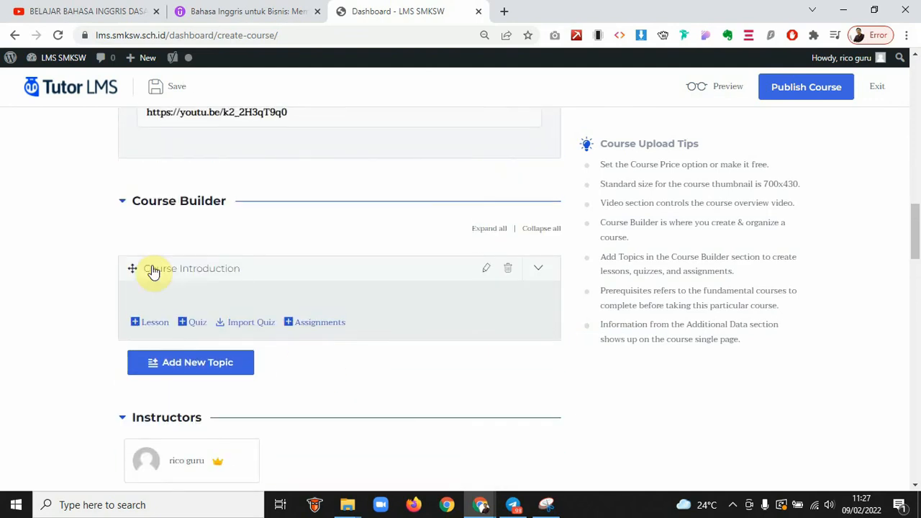
# Add a lesson to the Course Introduction topic titled 'Course Introduction and Brief'
pyautogui.click(145, 325)
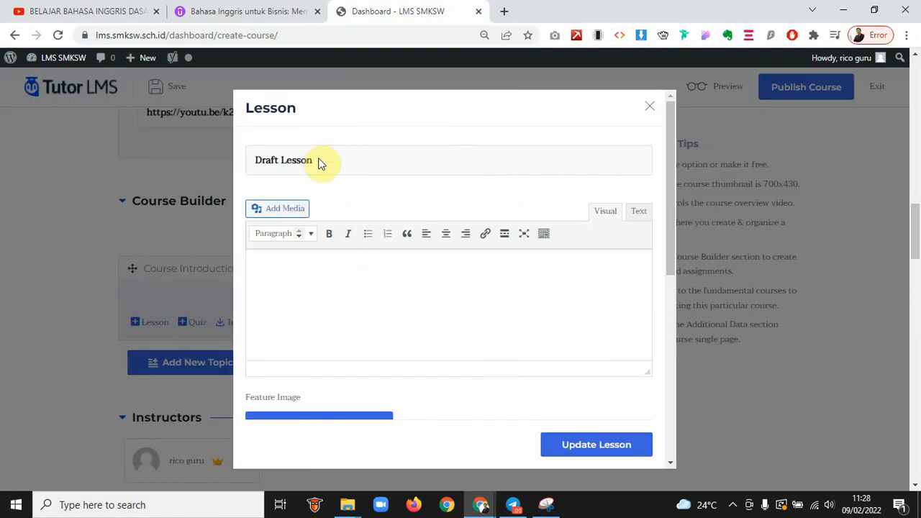
pyautogui.moveTo(318, 158); pyautogui.dragTo(241, 160)
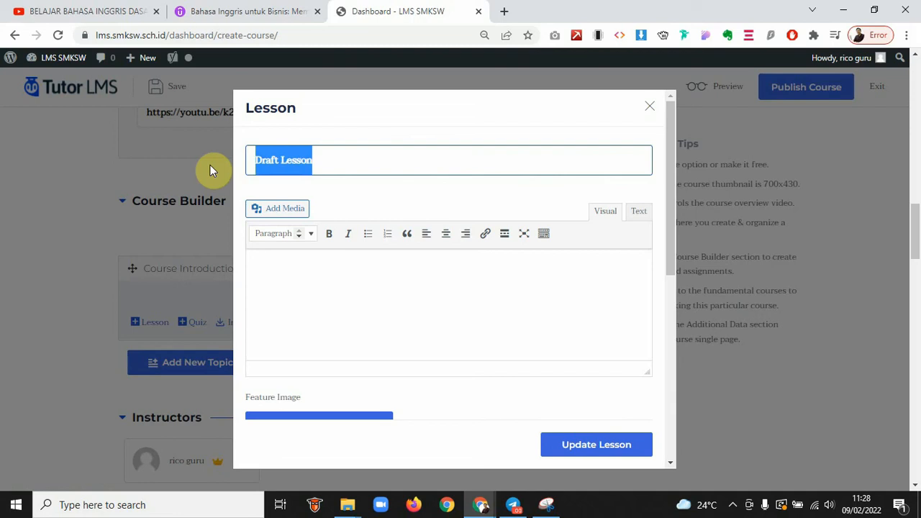
pyautogui.write('Intro')
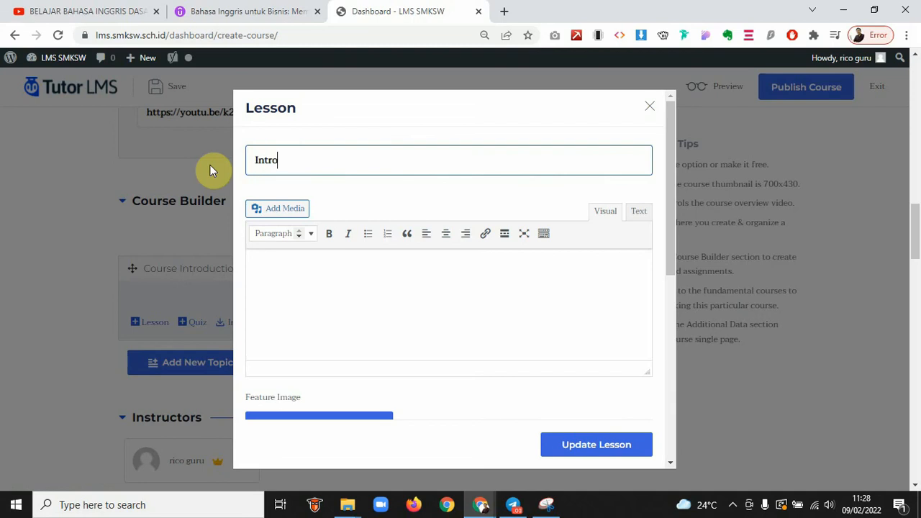
pyautogui.write('duction')
pyautogui.press('Home')
pyautogui.write('Course')
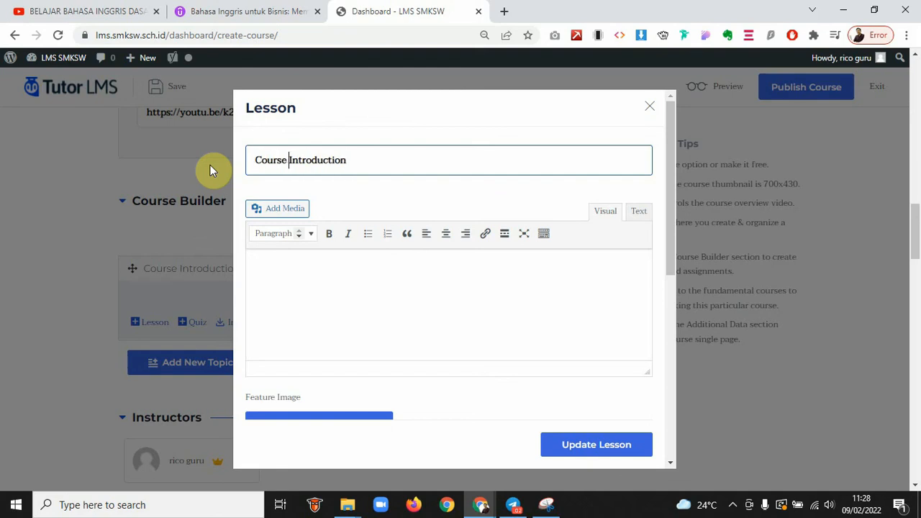
pyautogui.press('End')
pyautogui.write('and Brief')
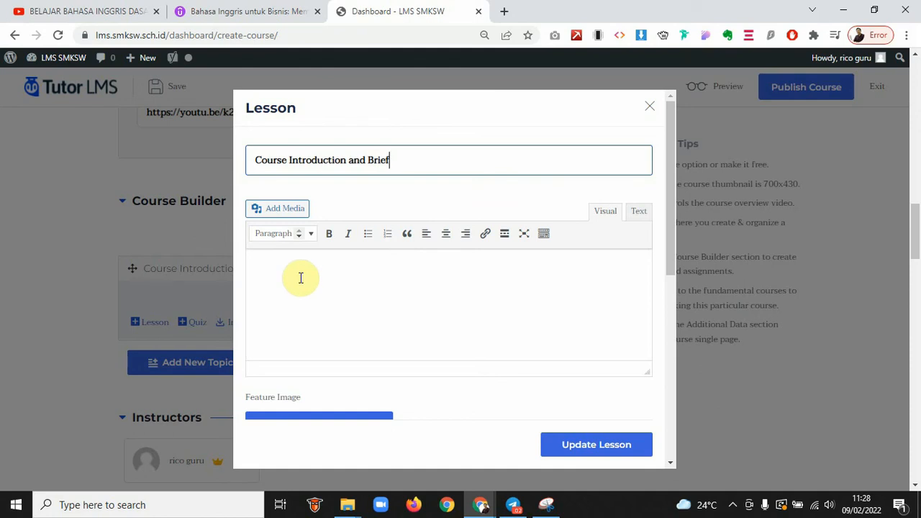
# Paste the course objective and timeline text into the lesson description
pyautogui.click(311, 278)
pyautogui.hotkey('ctrl', 'v')
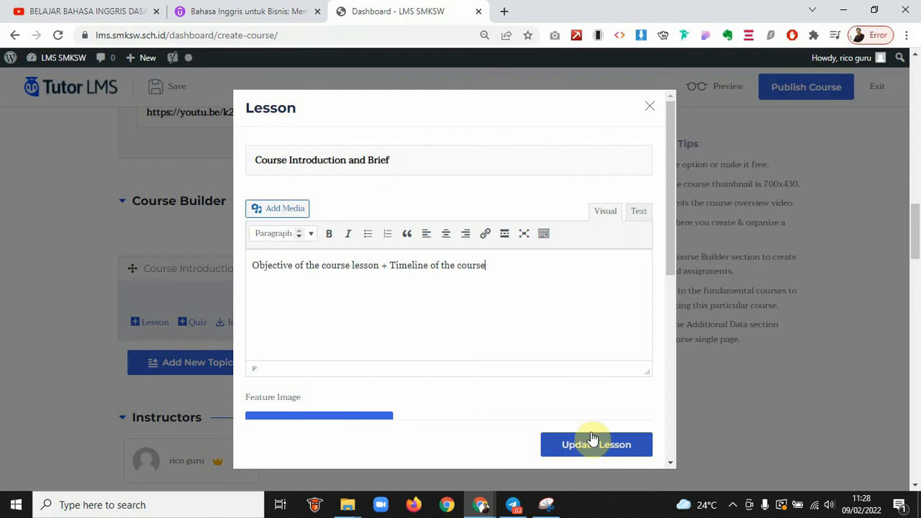
pyautogui.scroll(-1, 513, 336)
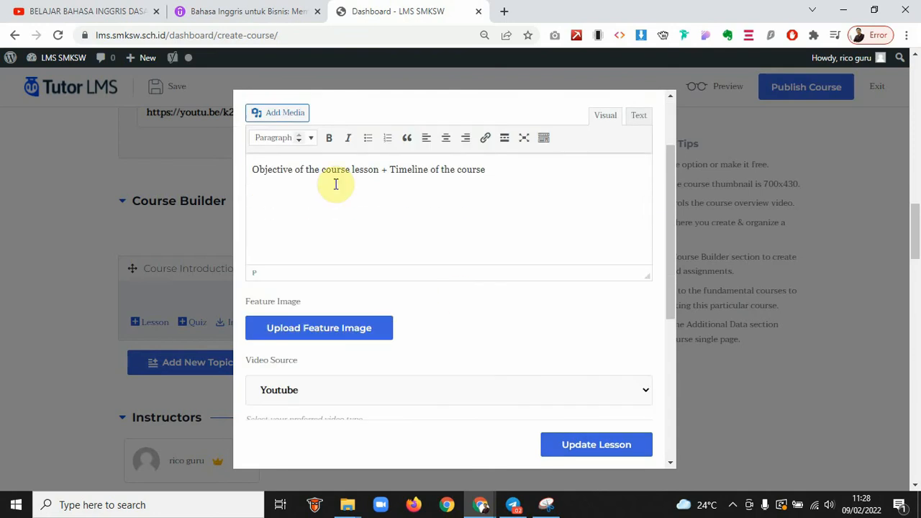
pyautogui.scroll(-2, 553, 219)
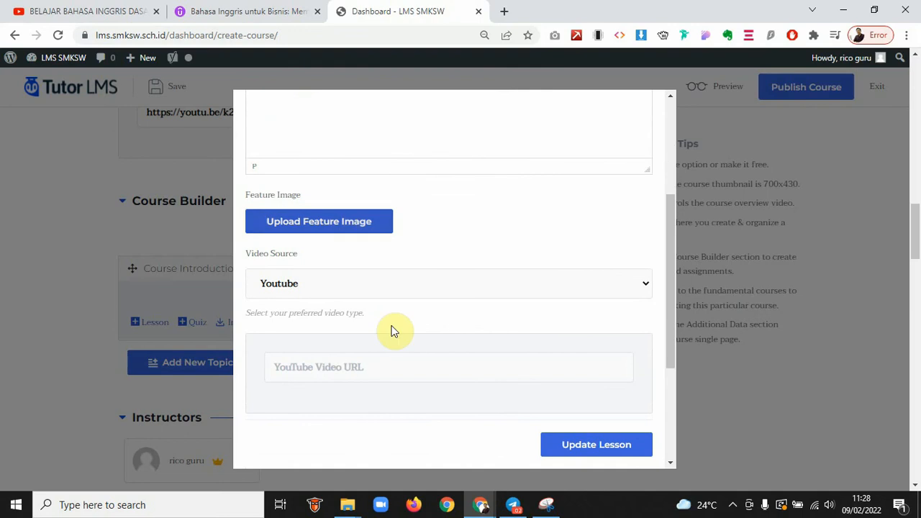
pyautogui.scroll(-1, 356, 366)
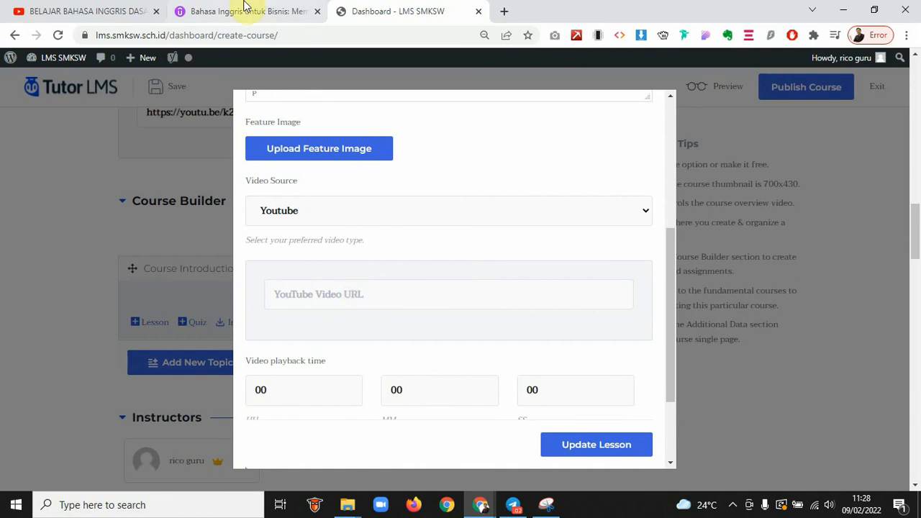
# Play the Udemy course's free preview video and pause it at 0:07 on the Introduction slide
pyautogui.click(243, 6)
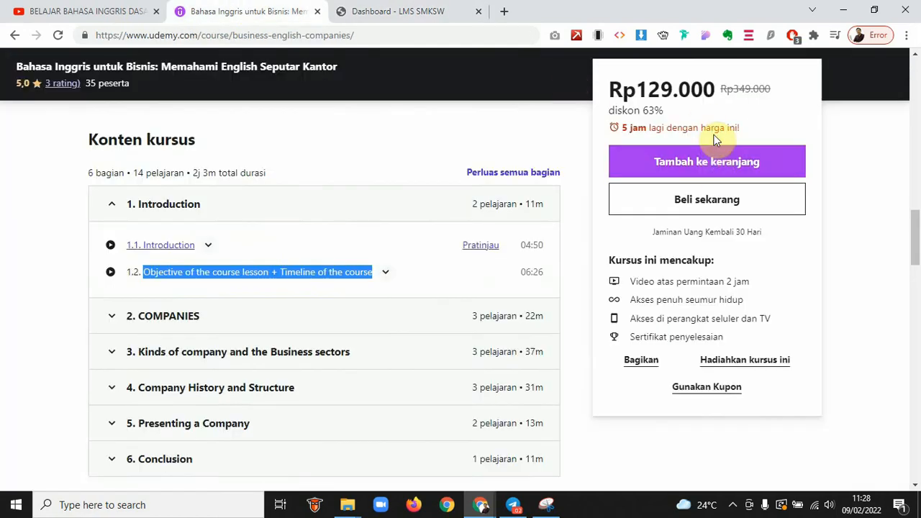
pyautogui.scroll(10, 716, 140)
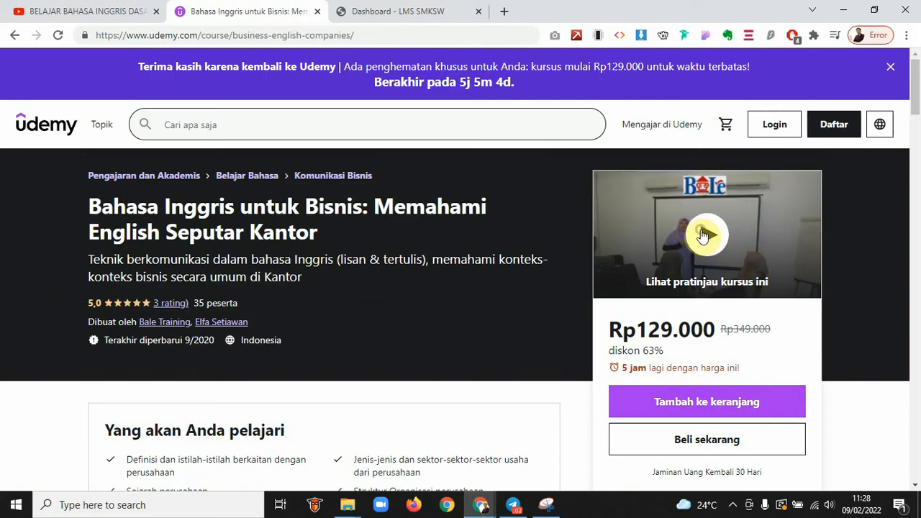
pyautogui.click(704, 235)
pyautogui.scroll(-3, 515, 345)
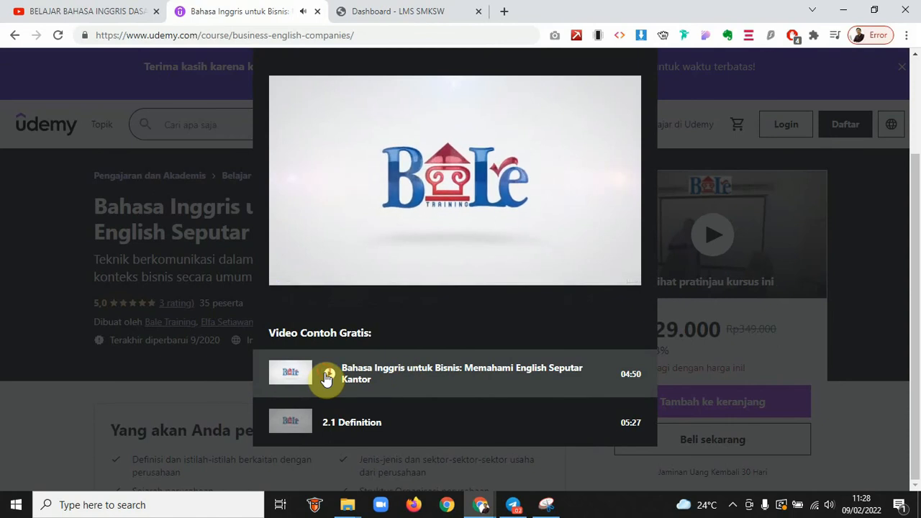
pyautogui.rightClick(292, 374)
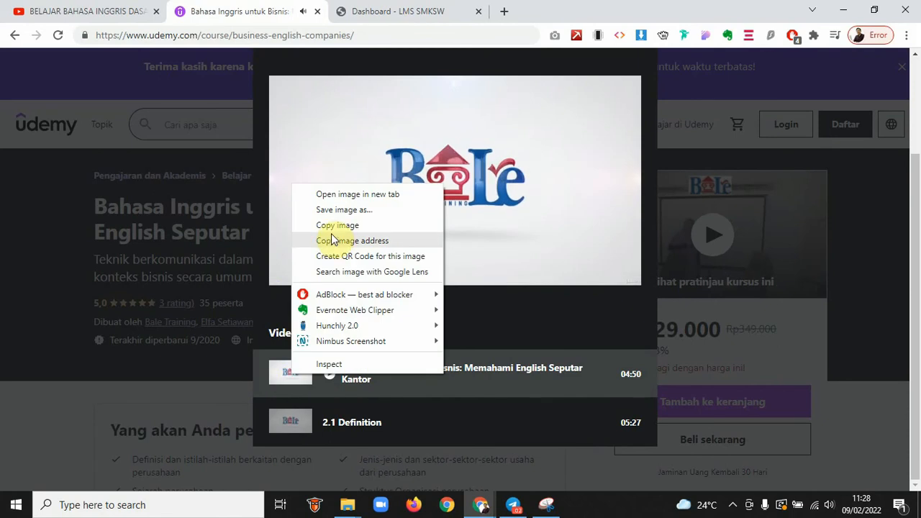
pyautogui.click(491, 267)
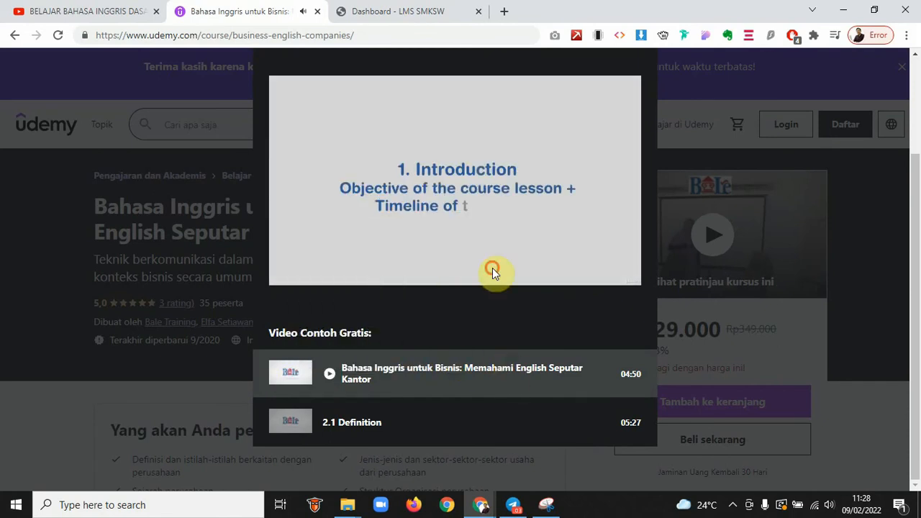
pyautogui.click(419, 10)
# Fill the lesson's video playback time fields with HH 00, MM 5, SS 20
pyautogui.scroll(-3, 386, 298)
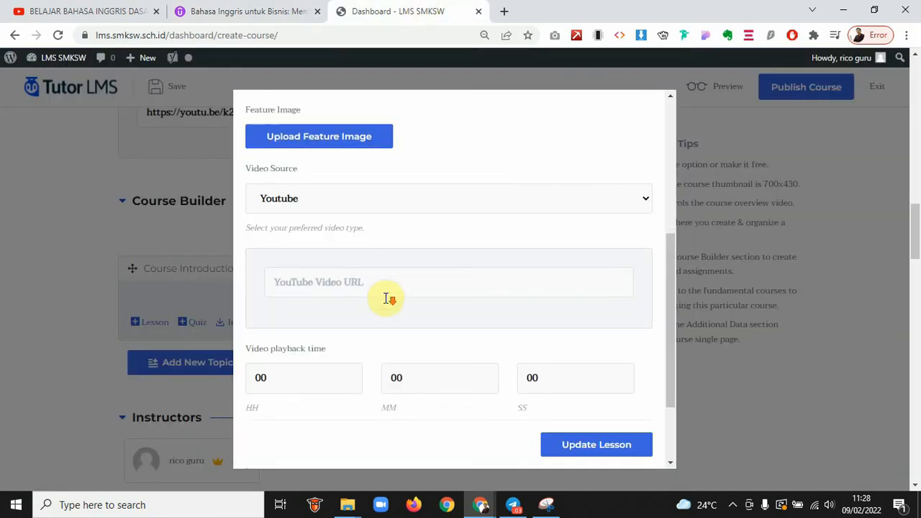
pyautogui.click(289, 266)
pyautogui.moveTo(241, 265); pyautogui.dragTo(189, 272)
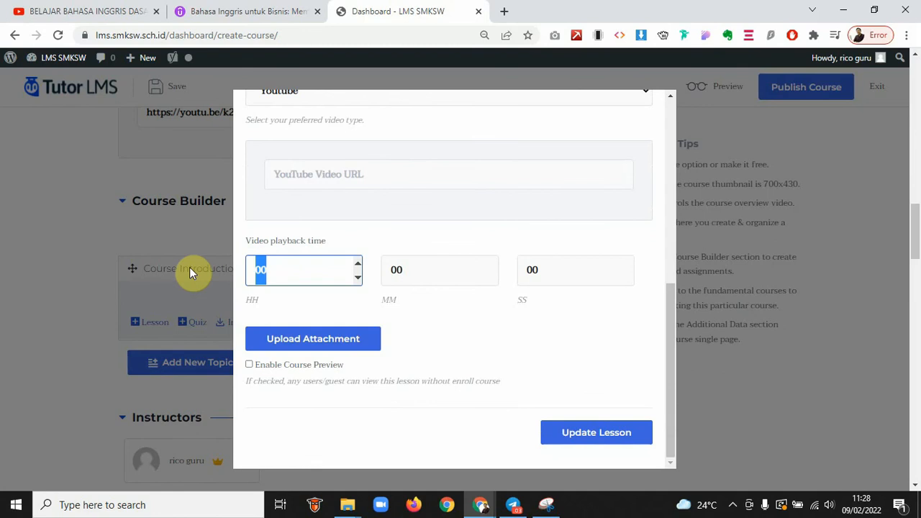
pyautogui.write('5')
pyautogui.moveTo(397, 267); pyautogui.dragTo(388, 268)
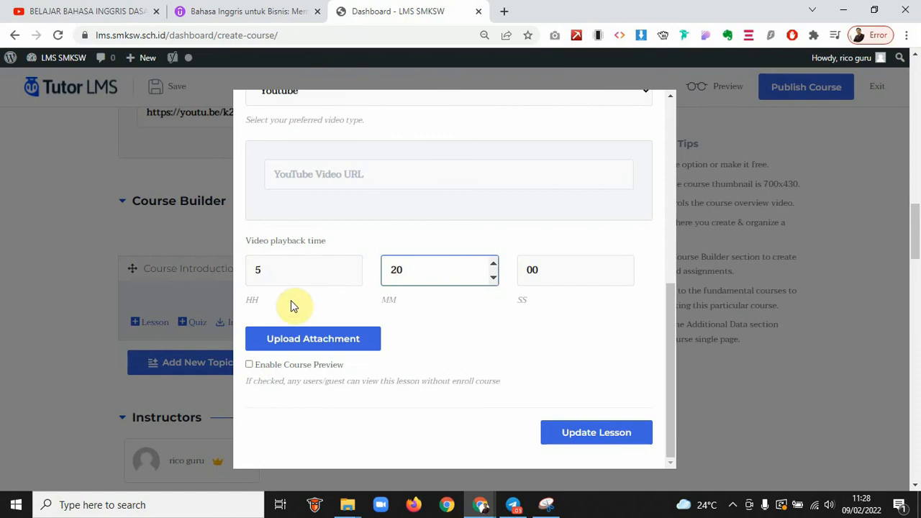
pyautogui.click(273, 263)
pyautogui.moveTo(273, 263); pyautogui.dragTo(231, 272)
pyautogui.write('00')
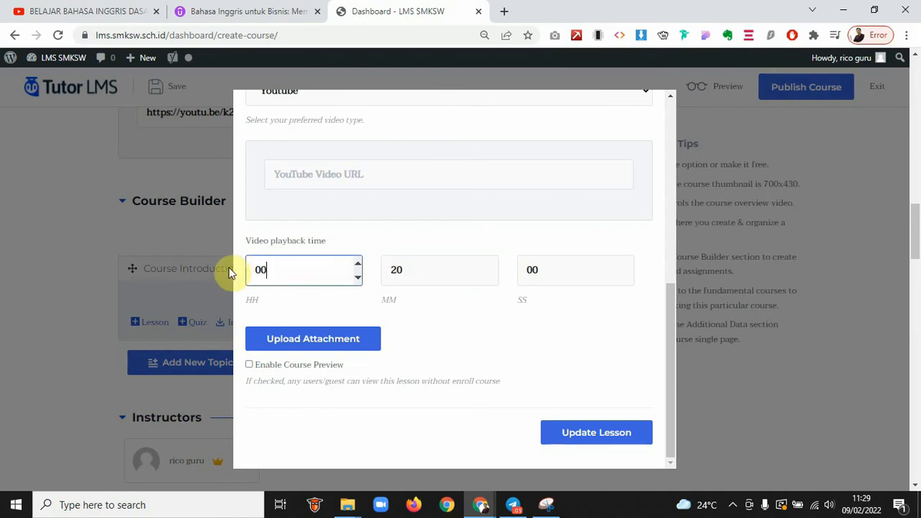
pyautogui.moveTo(410, 270); pyautogui.dragTo(374, 270)
pyautogui.write('5')
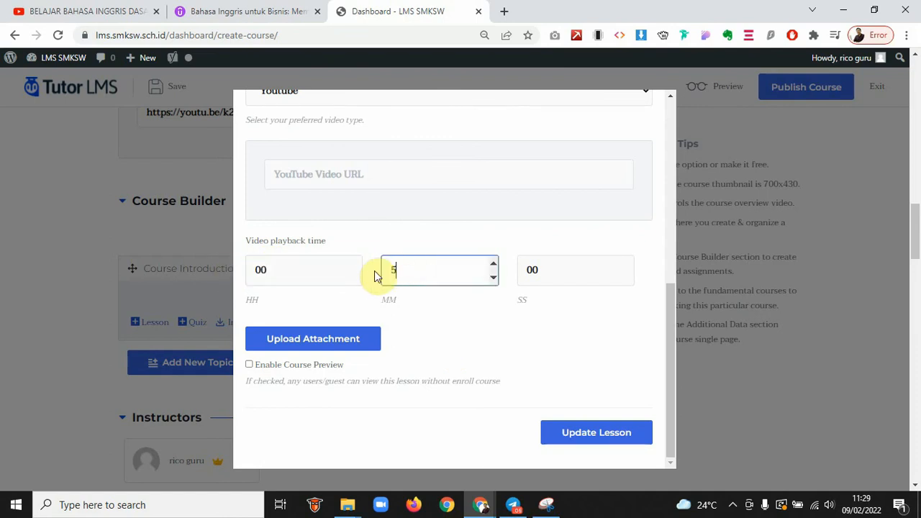
pyautogui.moveTo(545, 274); pyautogui.dragTo(513, 269)
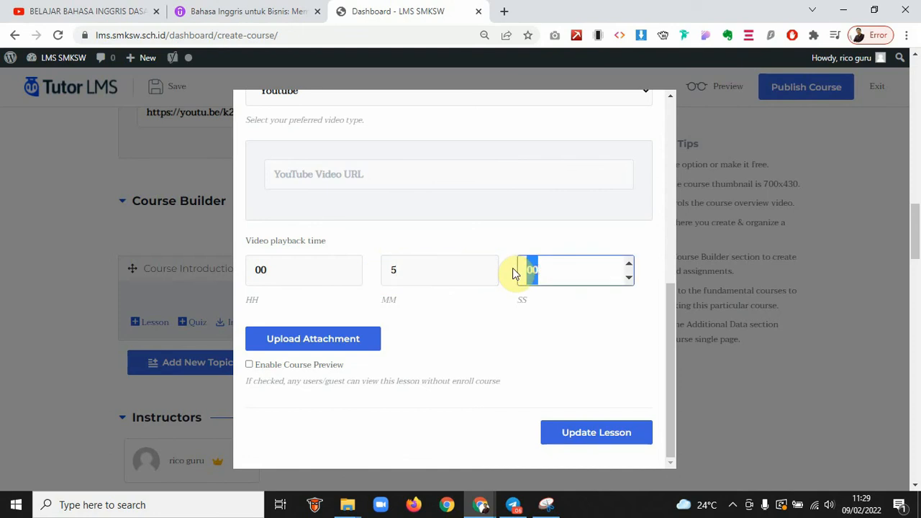
pyautogui.write('20')
pyautogui.click(381, 171)
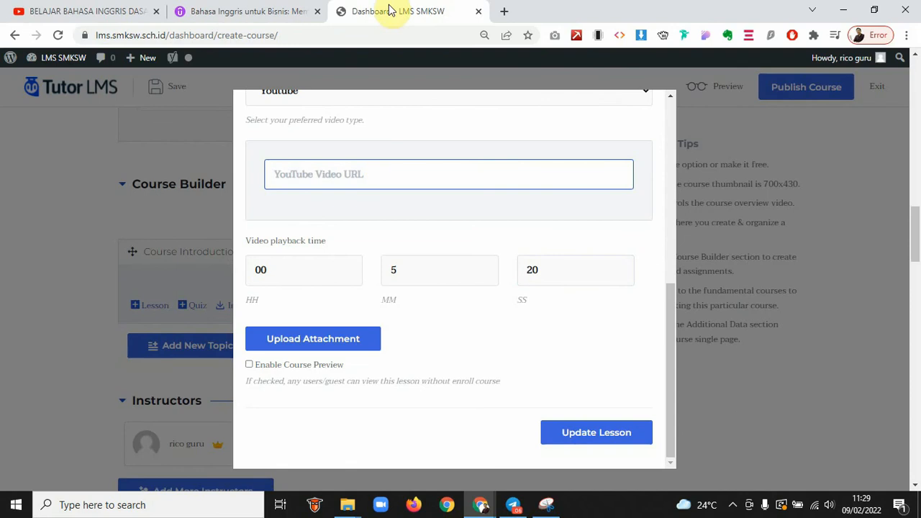
pyautogui.click(83, 11)
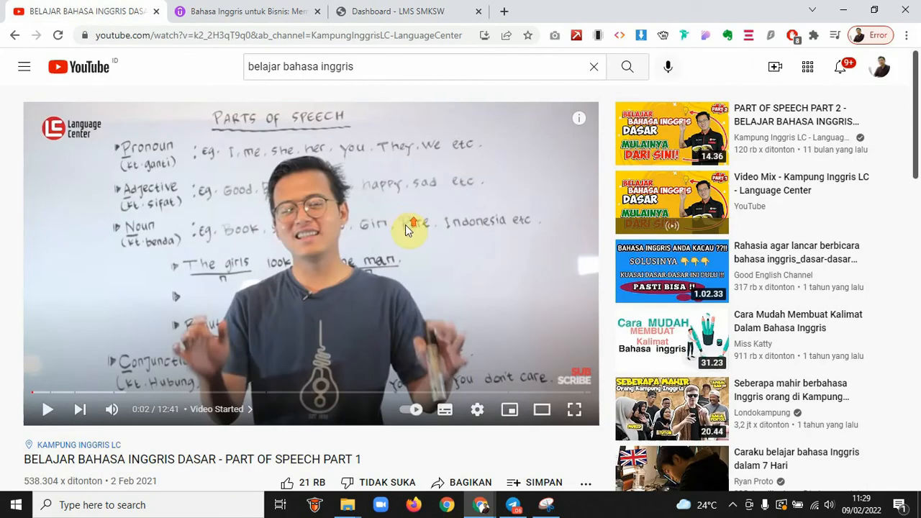
# Go back to YouTube's 'belajar bahasa inggris' search results and scroll to the Speaking Practice video
pyautogui.scroll(-2, 405, 225)
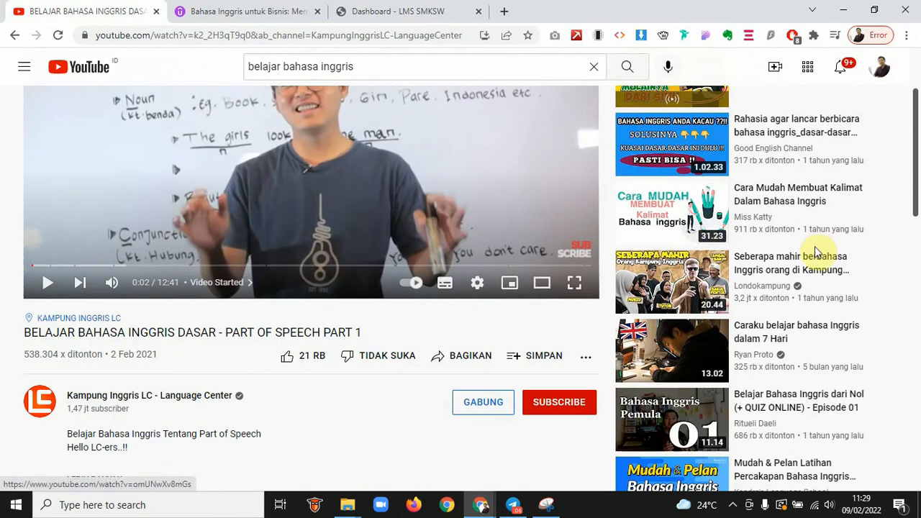
pyautogui.scroll(2, 816, 252)
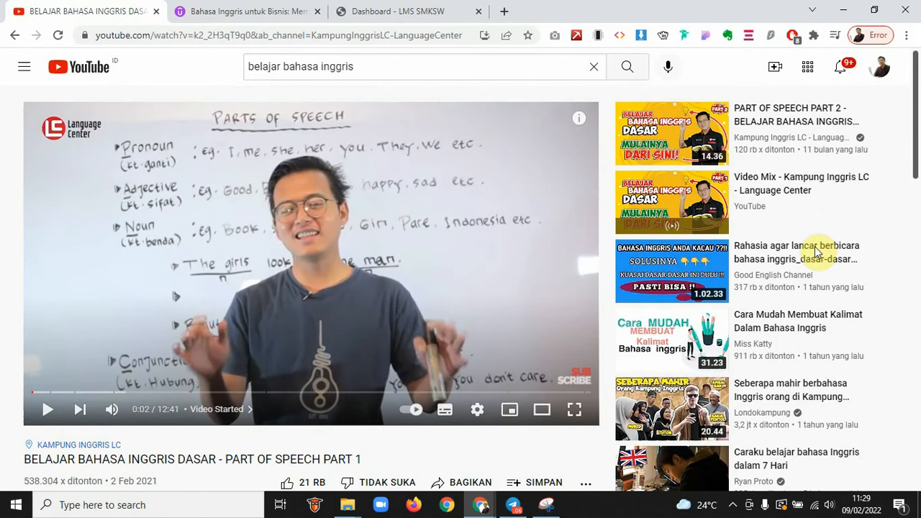
pyautogui.click(13, 36)
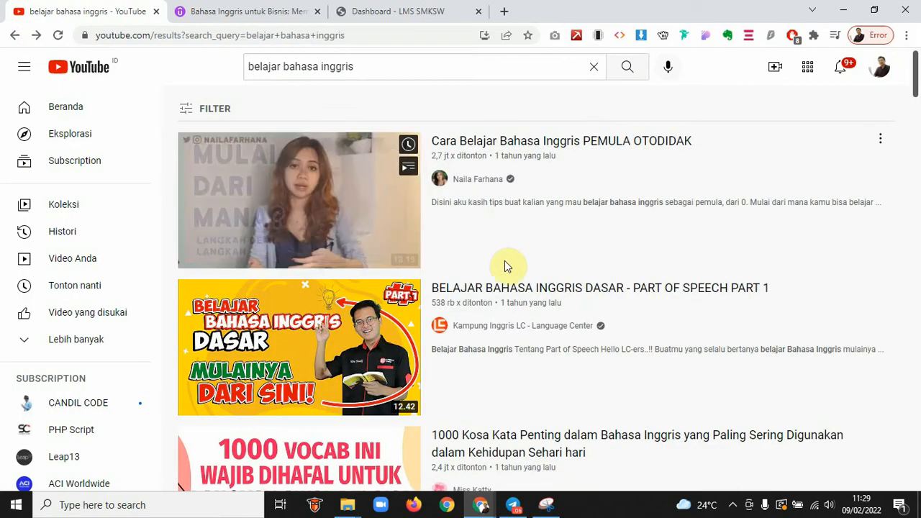
pyautogui.scroll(-8, 504, 266)
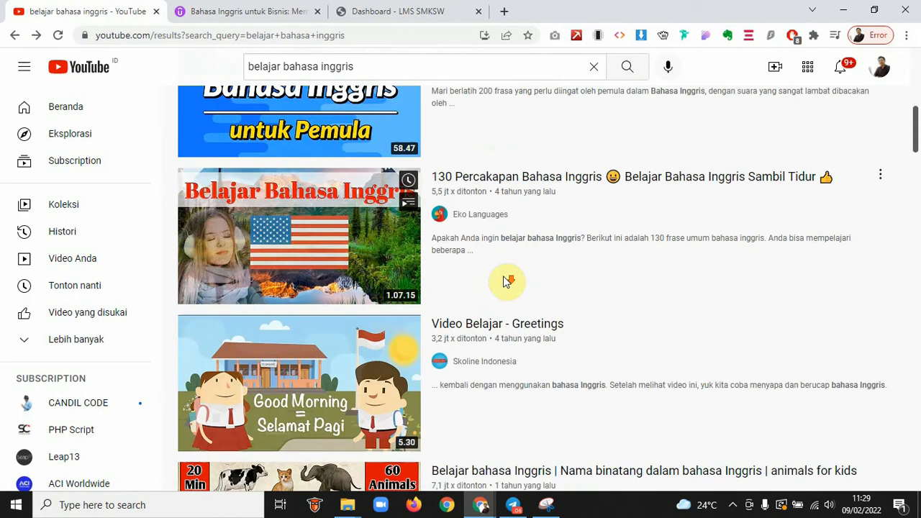
pyautogui.scroll(-4, 507, 280)
pyautogui.scroll(-3, 505, 281)
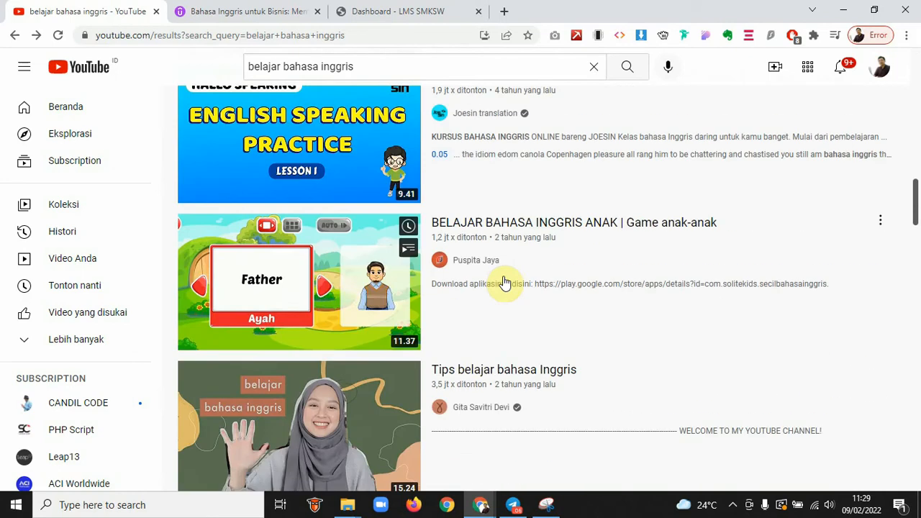
pyautogui.scroll(1, 502, 246)
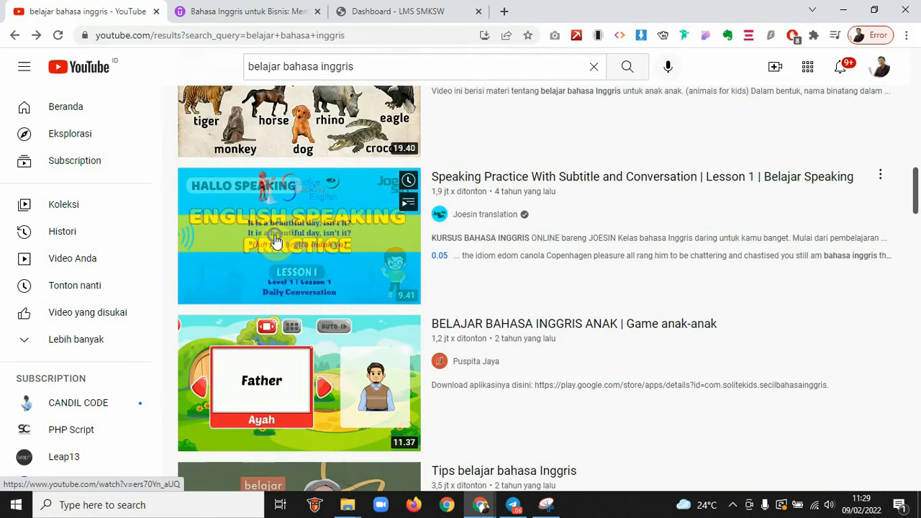
# Open the 'Speaking Practice With Subtitle and Conversation | Lesson 1' video
pyautogui.rightClick(275, 241)
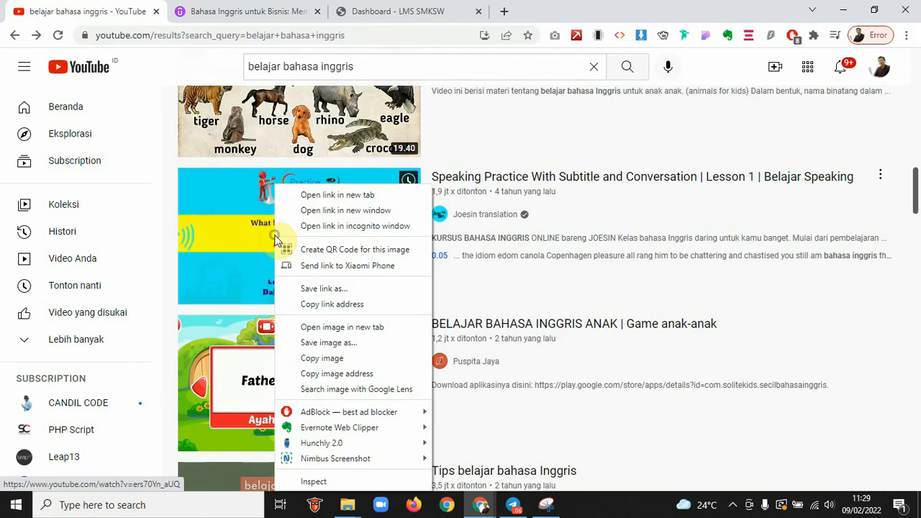
pyautogui.click(242, 212)
pyautogui.click(243, 213)
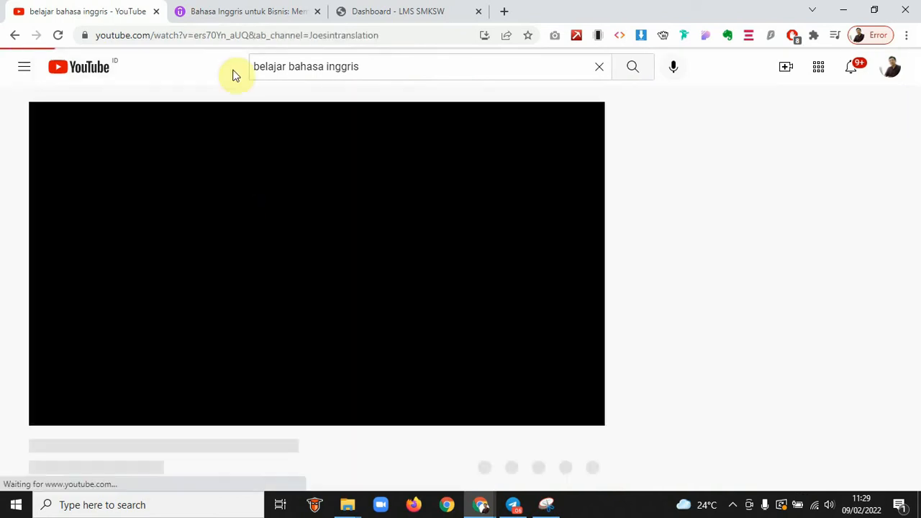
pyautogui.rightClick(276, 253)
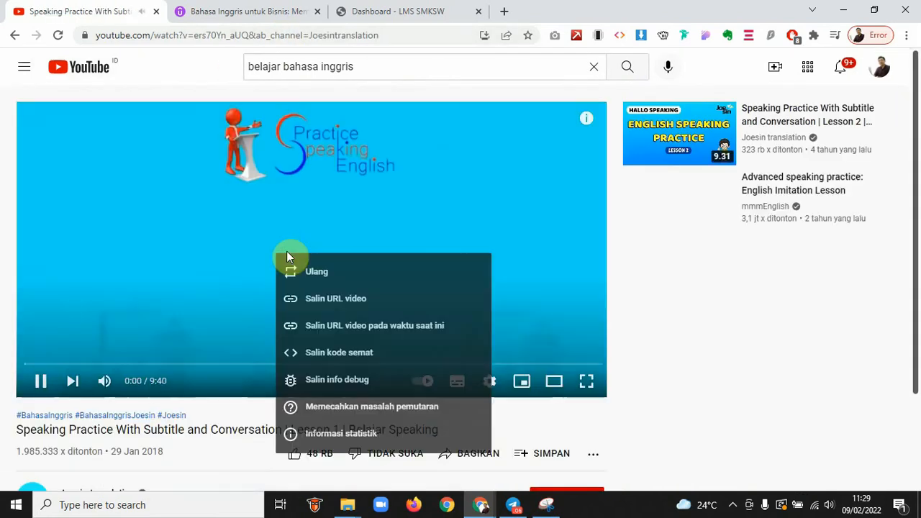
pyautogui.click(187, 257)
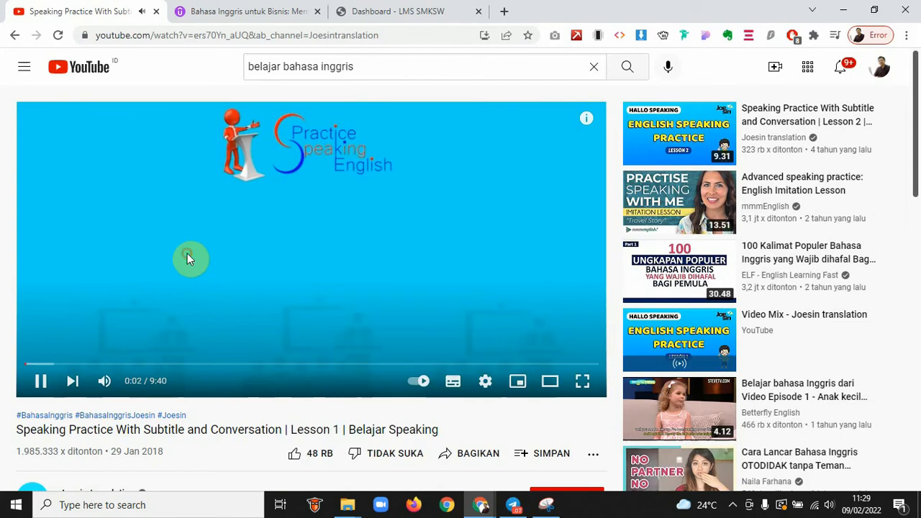
pyautogui.click(392, 11)
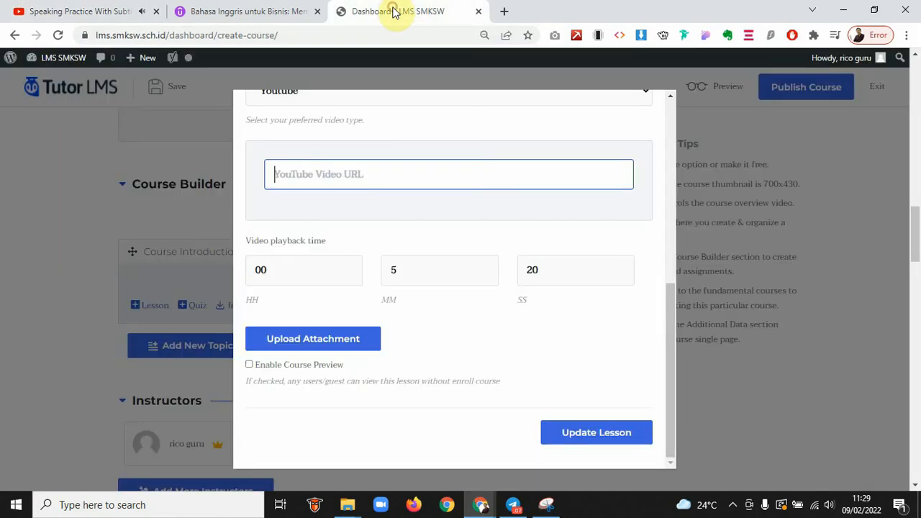
# Paste the YouTube link as the lesson's video URL, enable Course Preview, and update the lesson
pyautogui.write('https://youtu.be/ers70Yn_aUQ')
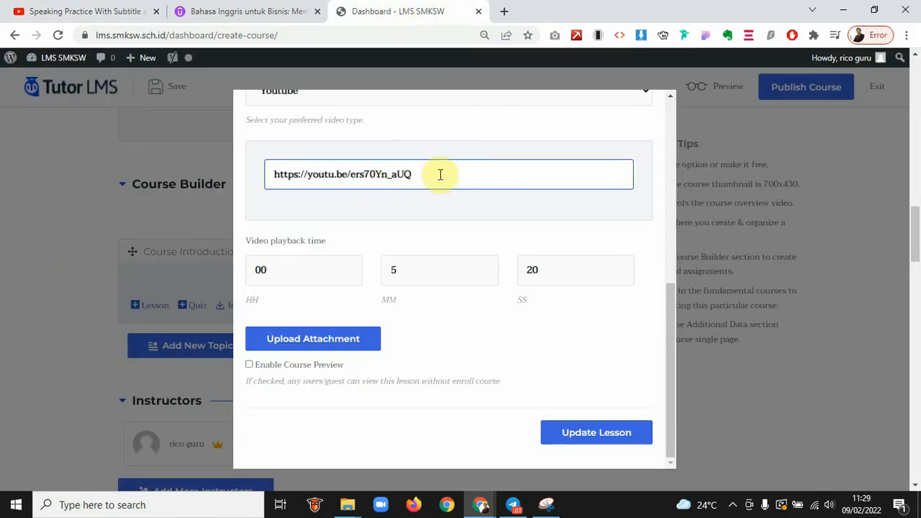
pyautogui.scroll(-1, 453, 356)
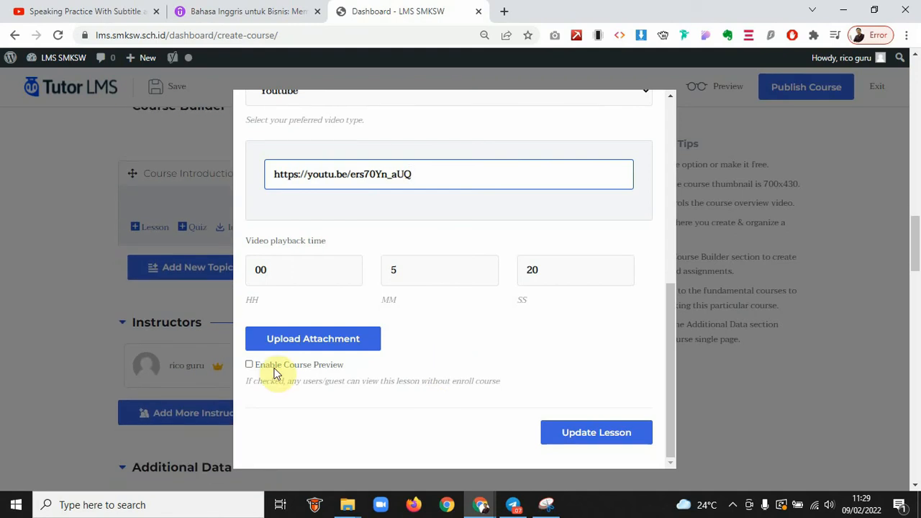
pyautogui.click(250, 364)
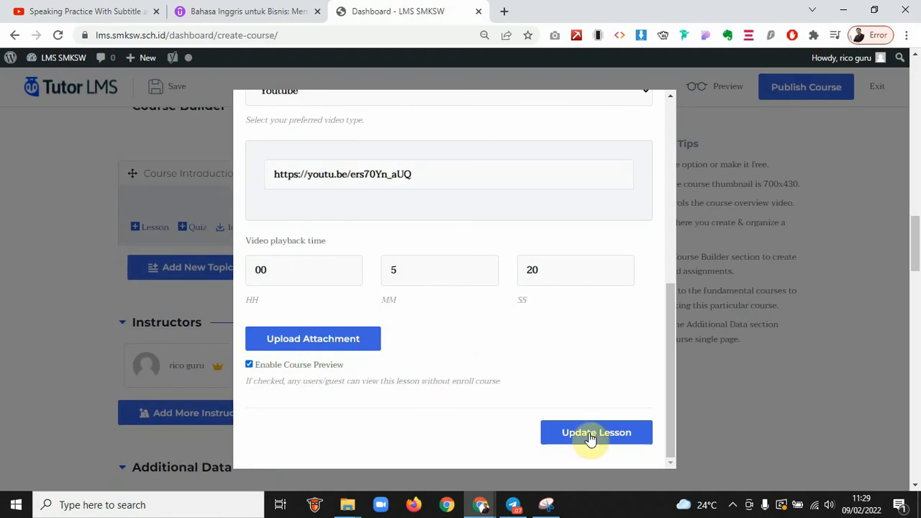
pyautogui.click(610, 434)
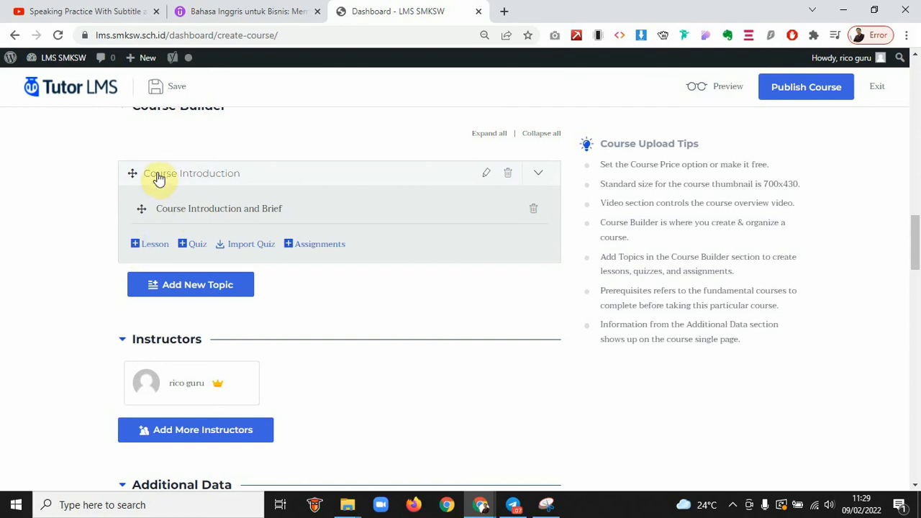
pyautogui.click(149, 249)
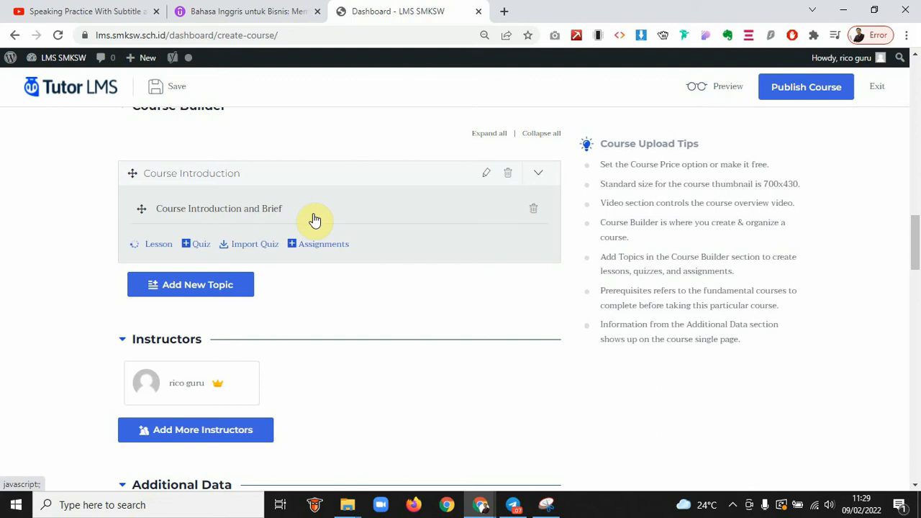
# Title the new lesson 'Course Goals', write its short description and save it
pyautogui.scroll(3, 316, 148)
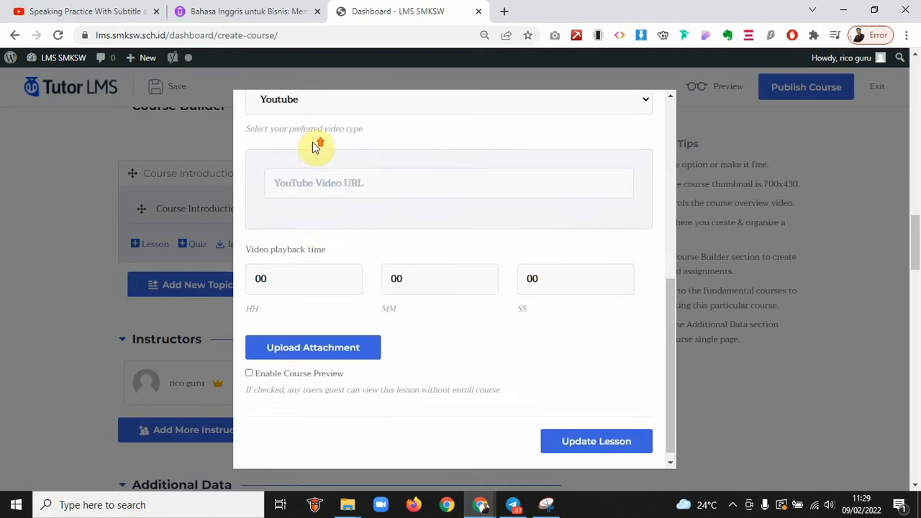
pyautogui.scroll(5, 324, 216)
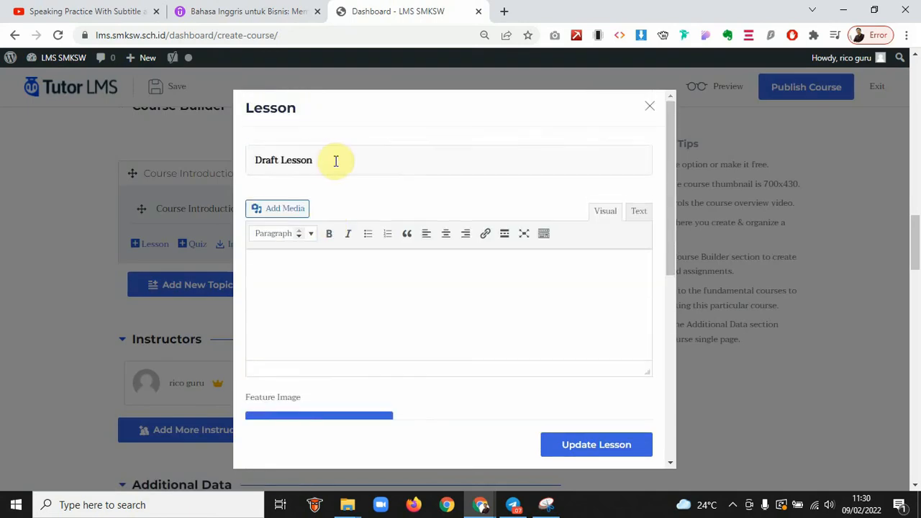
pyautogui.moveTo(334, 161); pyautogui.dragTo(253, 161)
pyautogui.write('Course Goals')
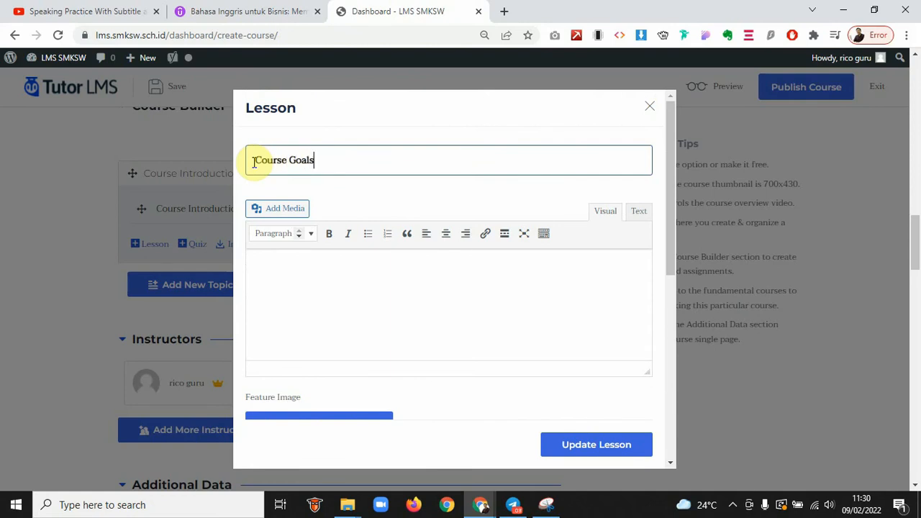
pyautogui.hotkey('ctrl', 'a')
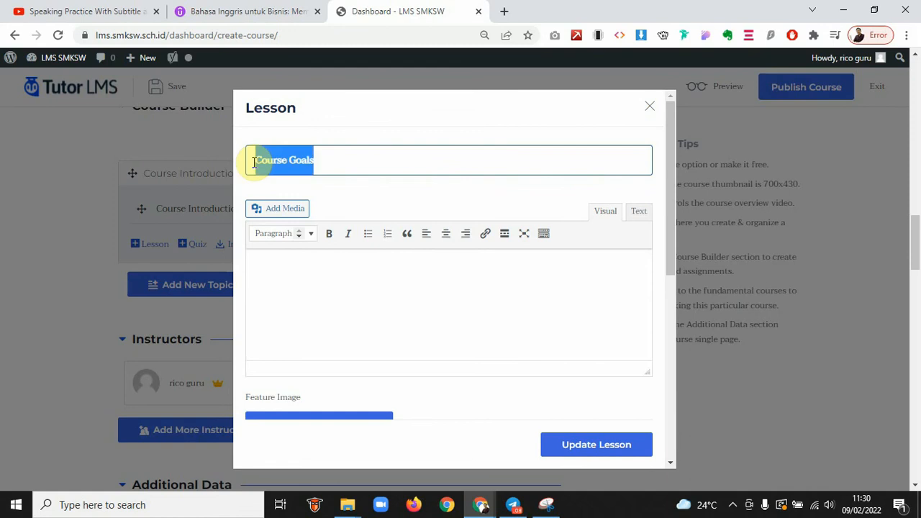
pyautogui.press('Tab')
pyautogui.click(331, 289)
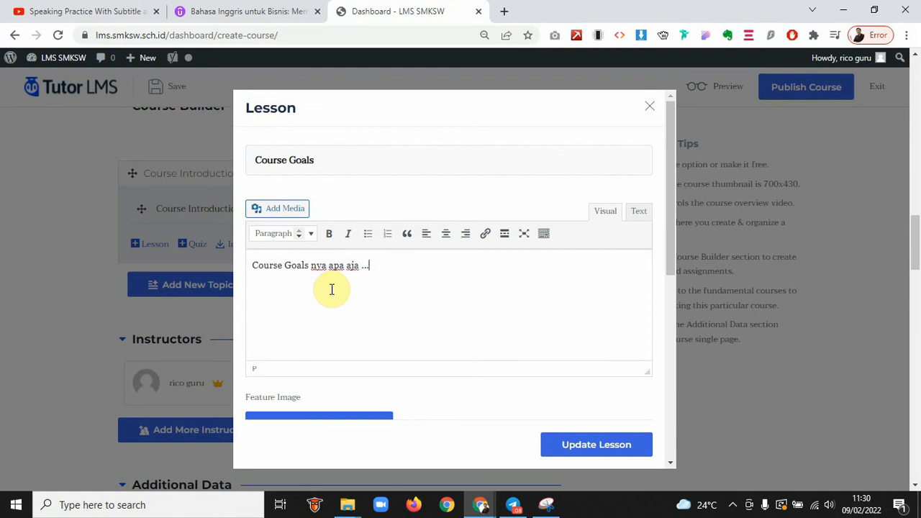
pyautogui.click(602, 446)
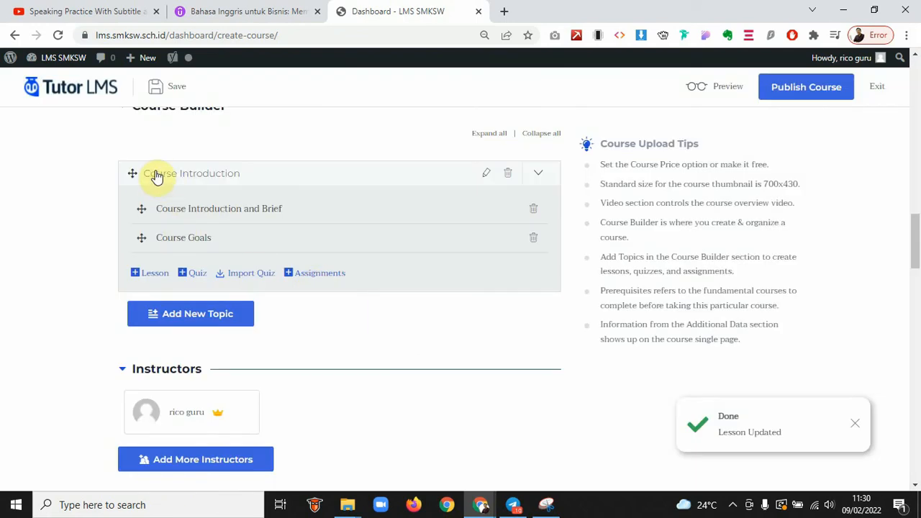
# Check the Course Introduction topic's lessons and leave the topic collapsed
pyautogui.click(535, 174)
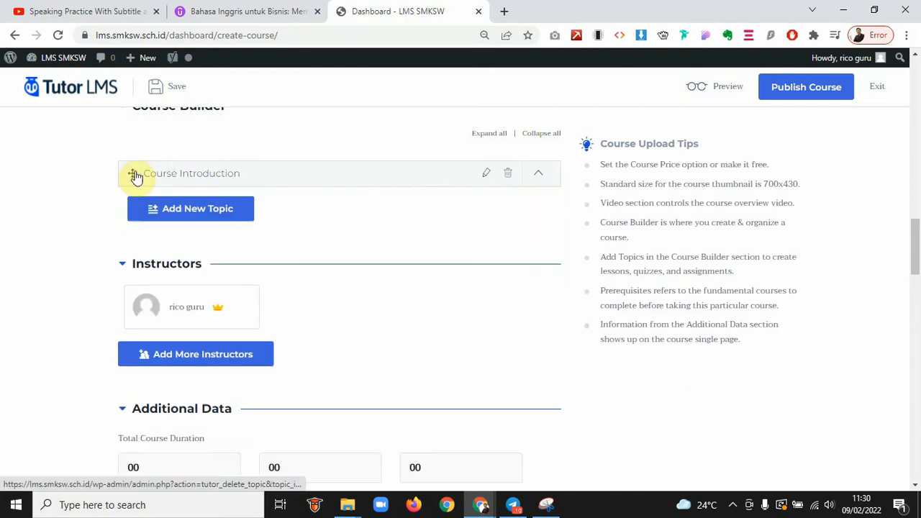
pyautogui.click(538, 173)
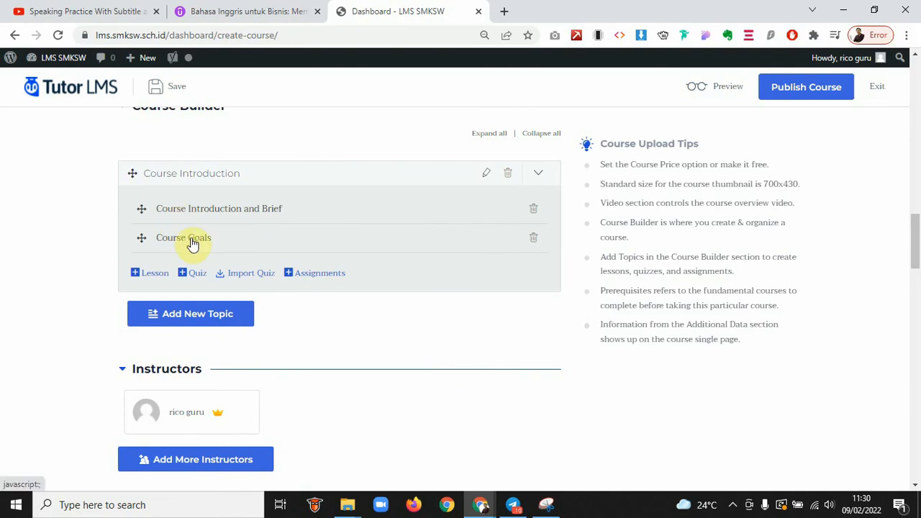
pyautogui.click(540, 174)
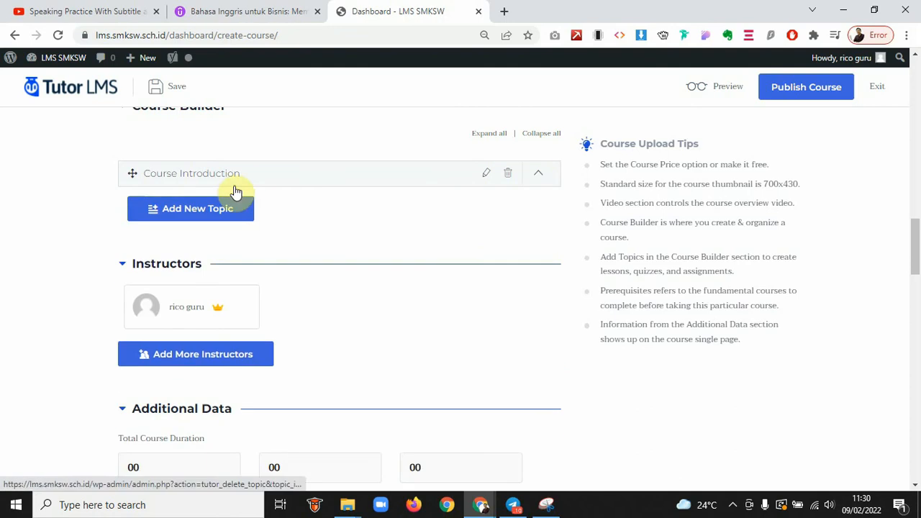
# On Udemy, close the video preview and expand the COMPANIES section's lessons
pyautogui.click(200, 8)
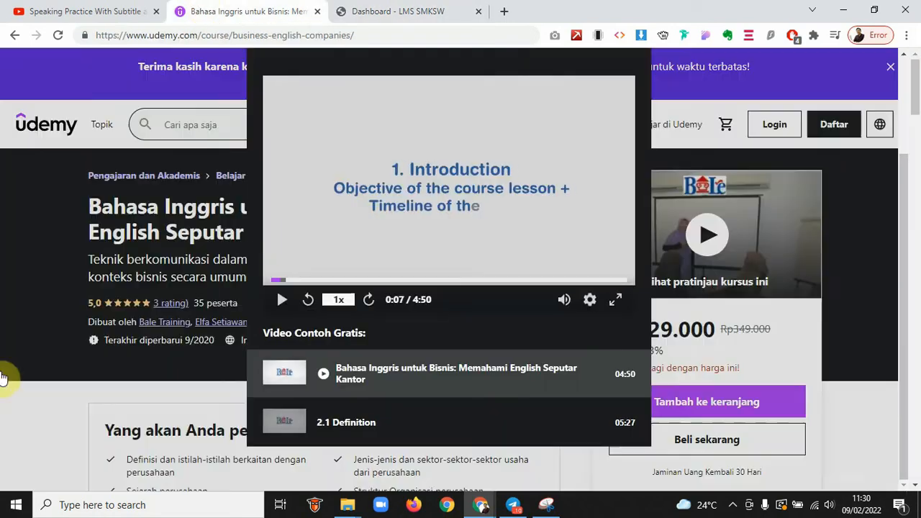
pyautogui.click(4, 376)
pyautogui.scroll(-10, 4, 376)
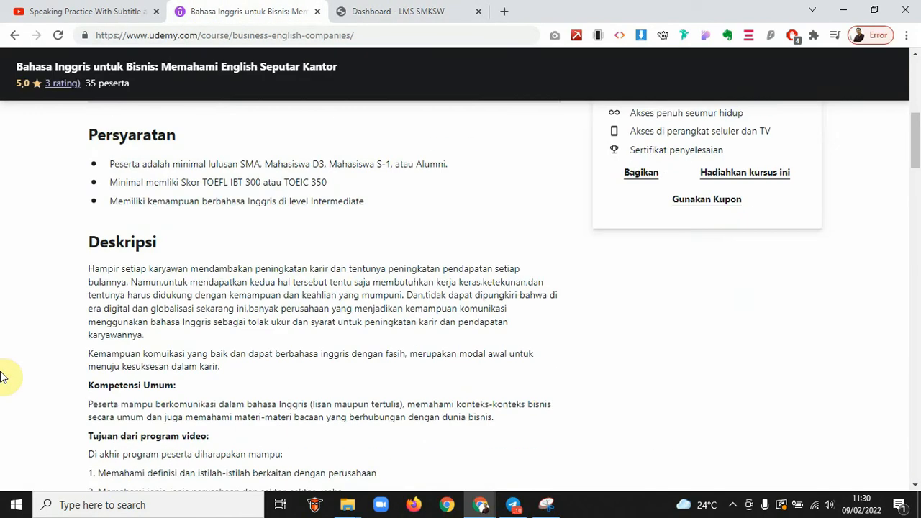
pyautogui.scroll(-10, 3, 376)
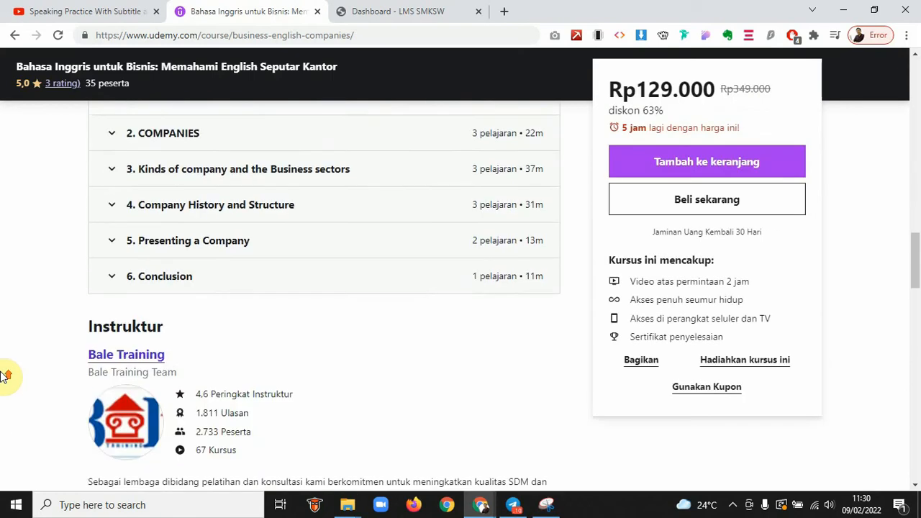
pyautogui.scroll(2, 3, 376)
pyautogui.click(118, 188)
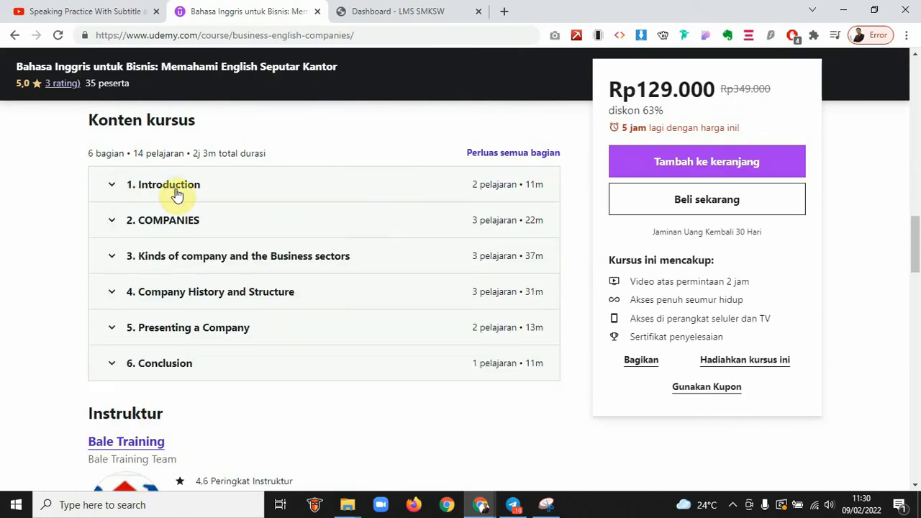
pyautogui.click(169, 229)
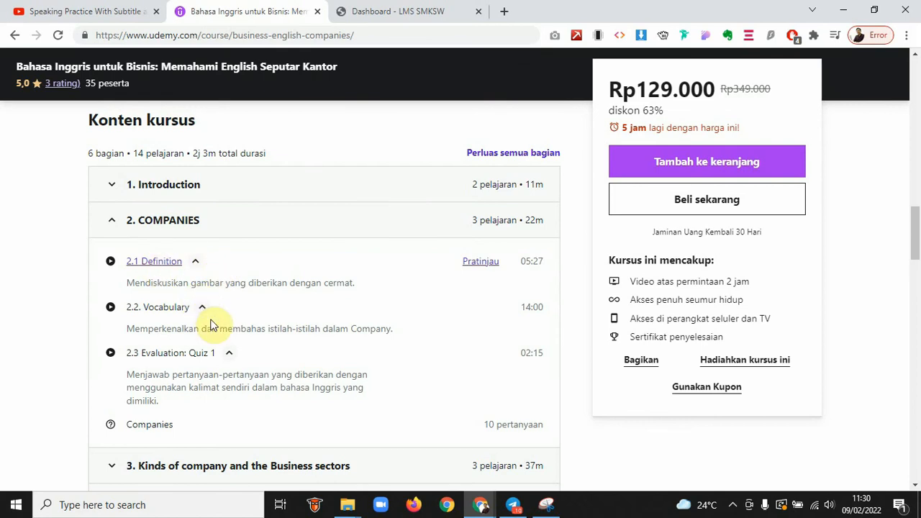
# Select the 2.1 Definition lesson description, then go back to the LMS course editor
pyautogui.click(359, 282)
pyautogui.moveTo(359, 282); pyautogui.dragTo(129, 295)
pyautogui.hotkey('ctrl', 'c')
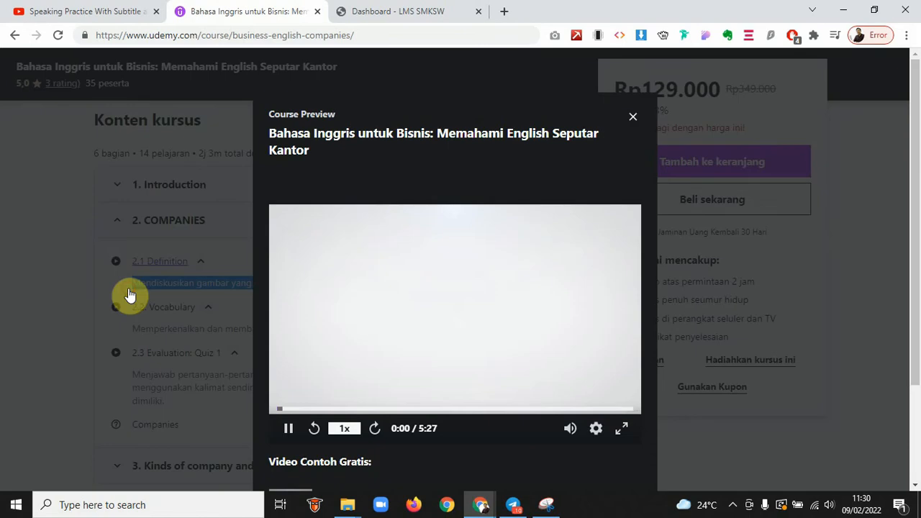
pyautogui.click(633, 116)
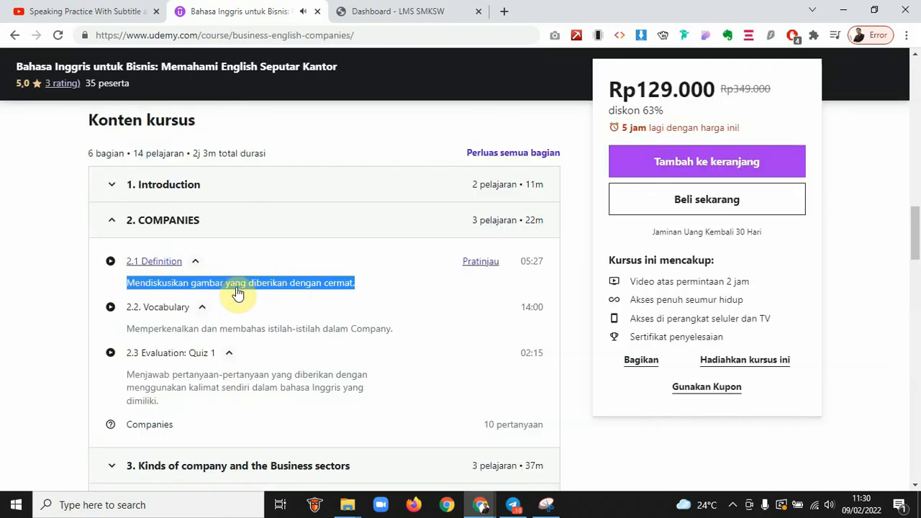
pyautogui.click(410, 8)
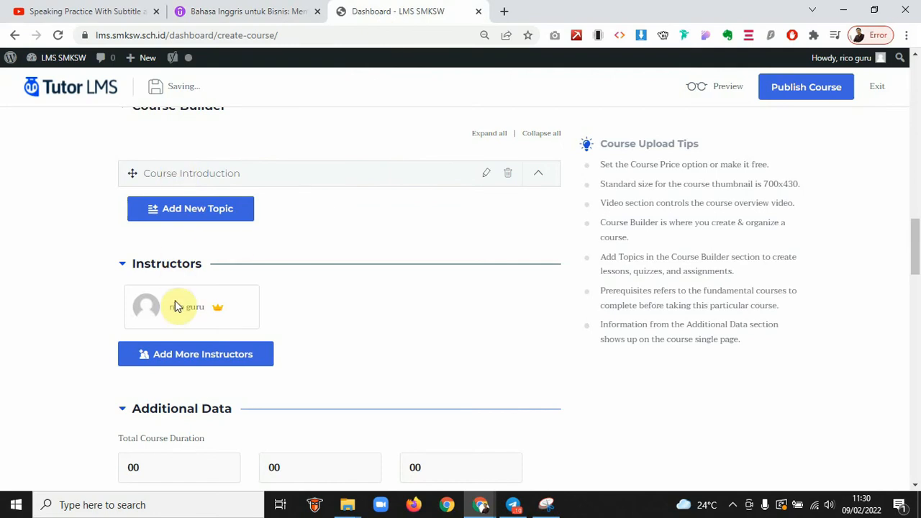
pyautogui.scroll(-2, 238, 331)
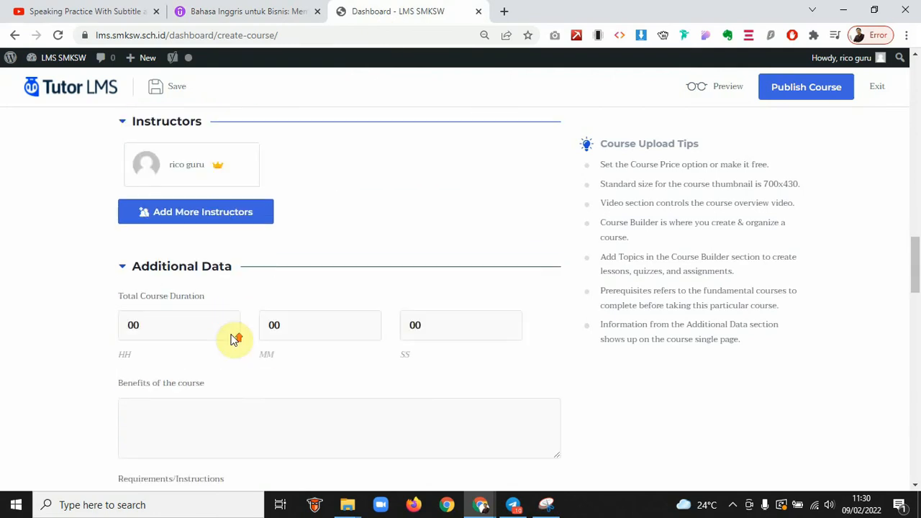
pyautogui.scroll(3, 234, 338)
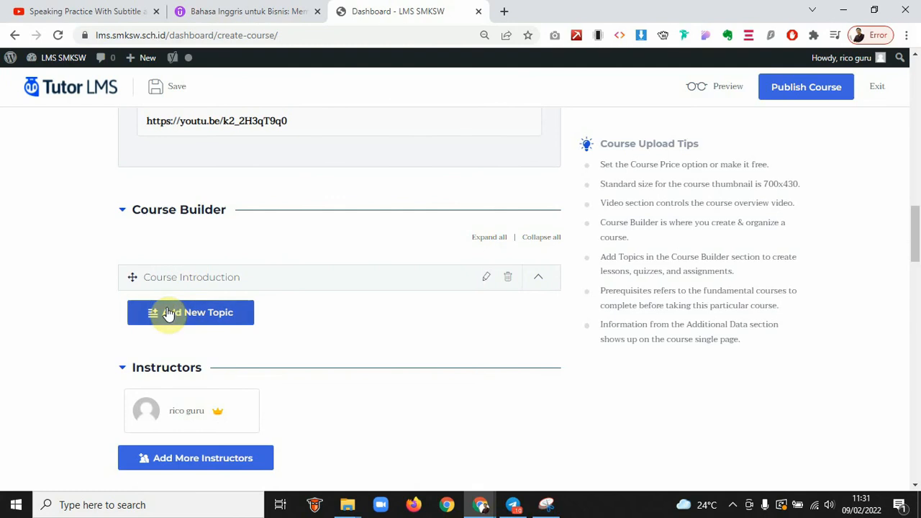
# Create a topic named 'Companies are ...' with the same text as its summary
pyautogui.click(167, 314)
pyautogui.click(176, 421)
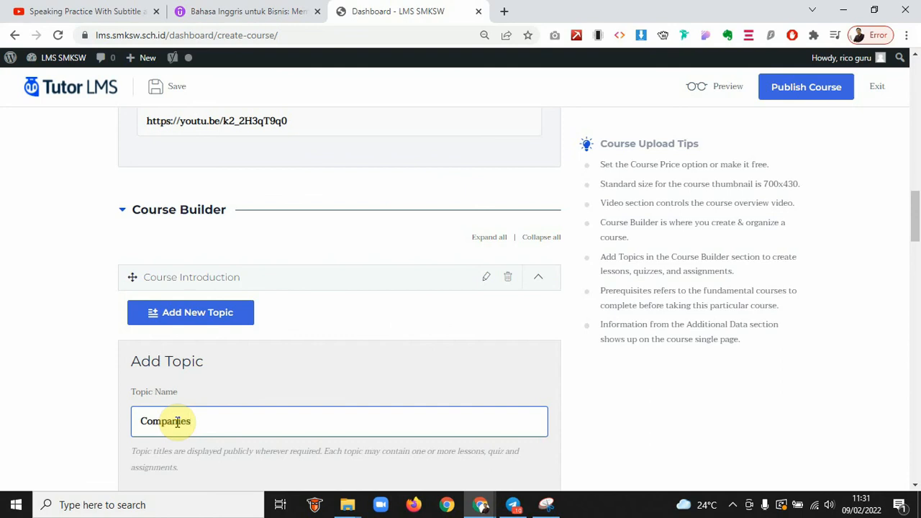
pyautogui.scroll(-2, 324, 327)
pyautogui.write('Companies')
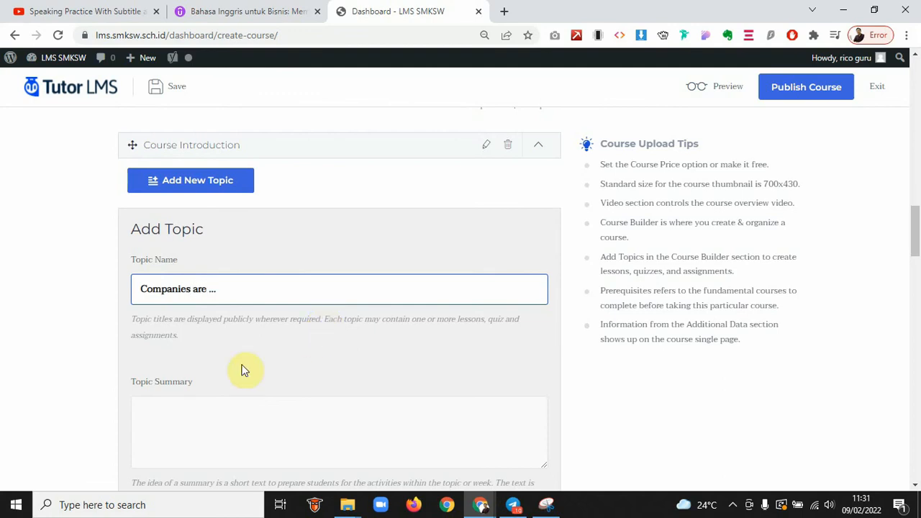
pyautogui.click(184, 415)
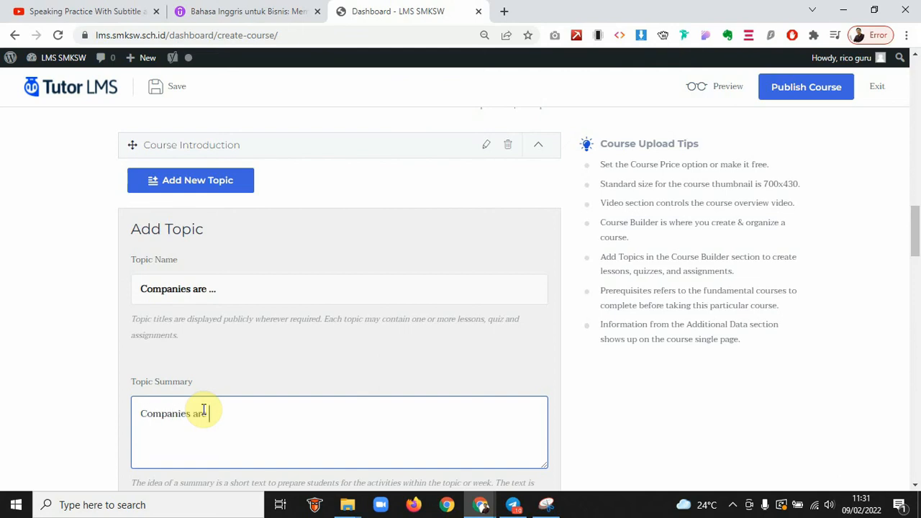
pyautogui.scroll(-2, 203, 410)
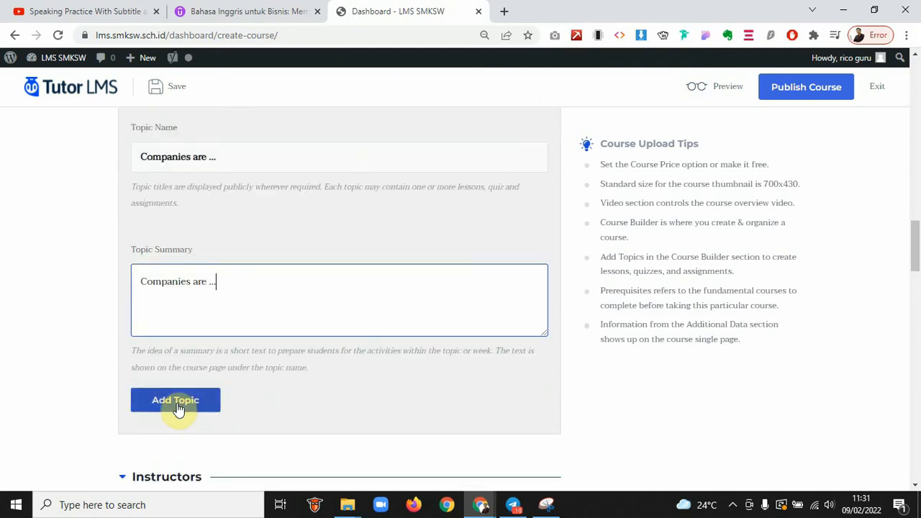
pyautogui.click(179, 407)
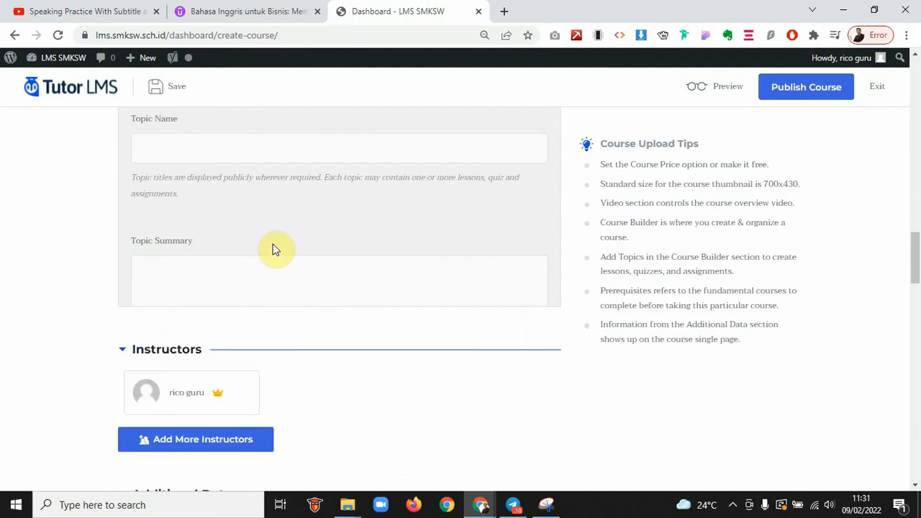
pyautogui.scroll(4, 274, 243)
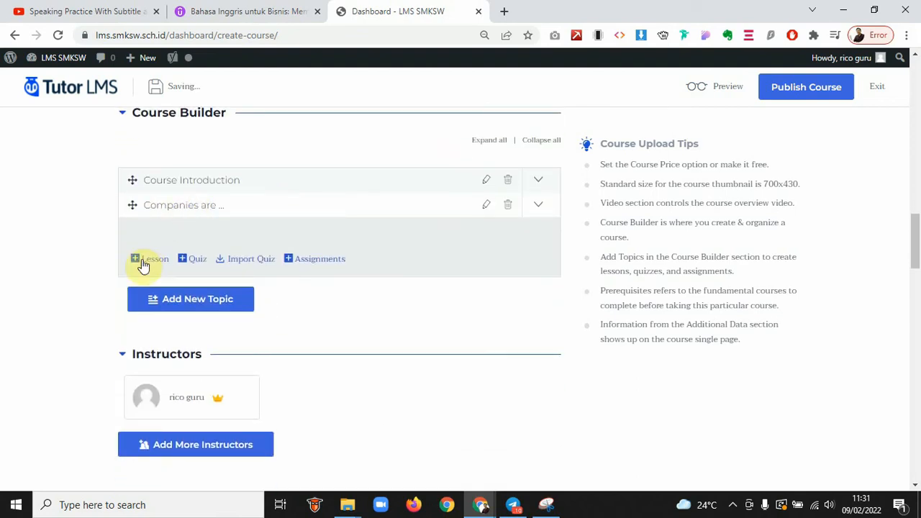
# Add a 'Companies Knowledge Base' lesson with the pasted description and save it
pyautogui.click(136, 260)
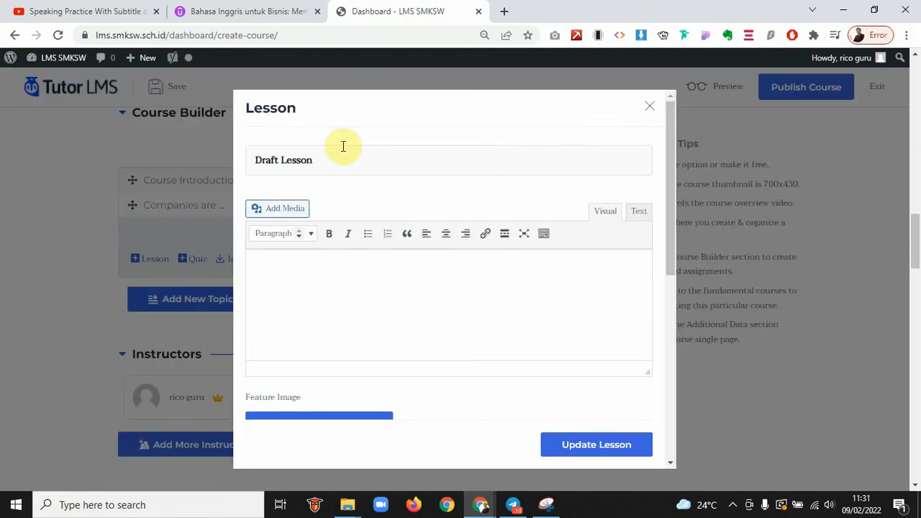
pyautogui.moveTo(343, 147); pyautogui.dragTo(209, 168)
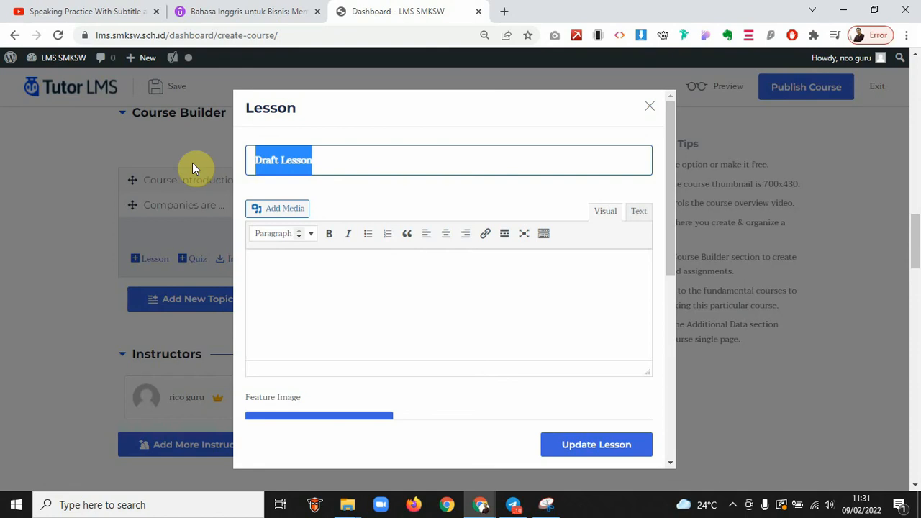
pyautogui.write('Kn')
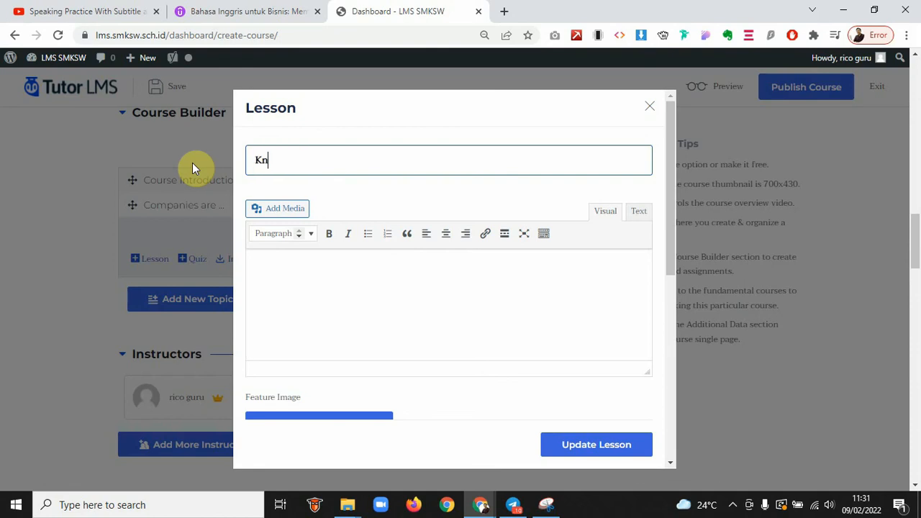
pyautogui.write('owledge Base')
pyautogui.hotkey('ctrl', 'Left')
pyautogui.press('Home')
pyautogui.write('Companies')
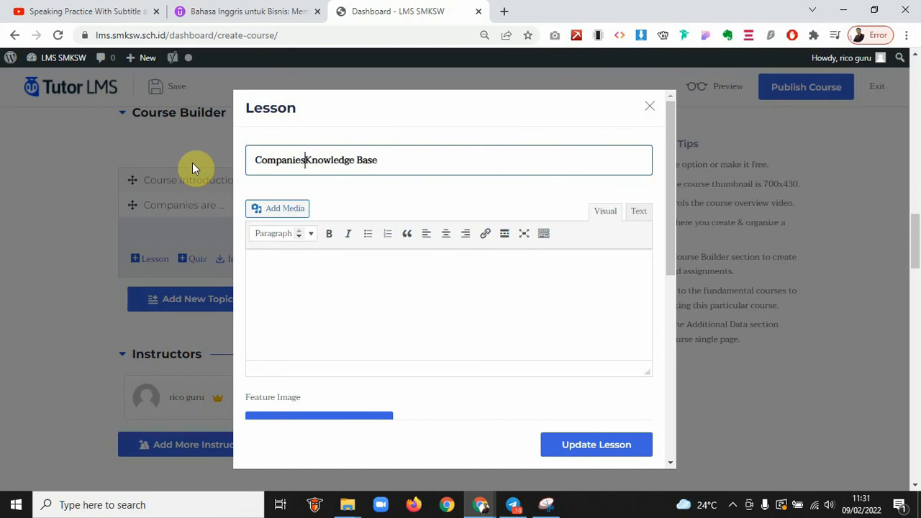
pyautogui.hotkey('ctrl', 'a')
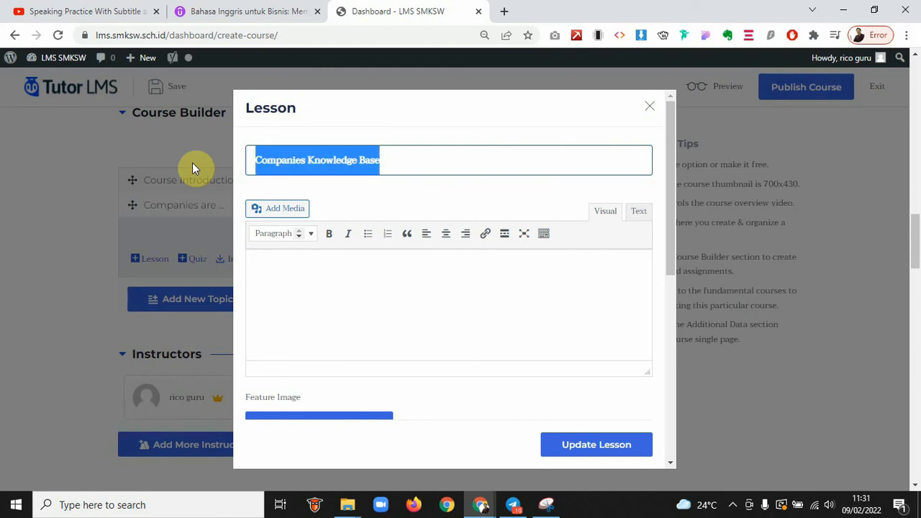
pyautogui.click(303, 292)
pyautogui.hotkey('ctrl', 'v')
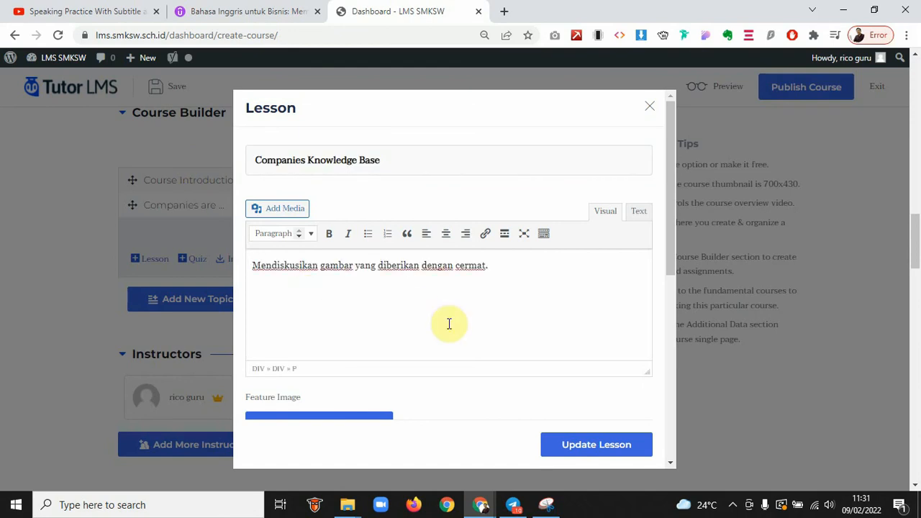
pyautogui.click(594, 446)
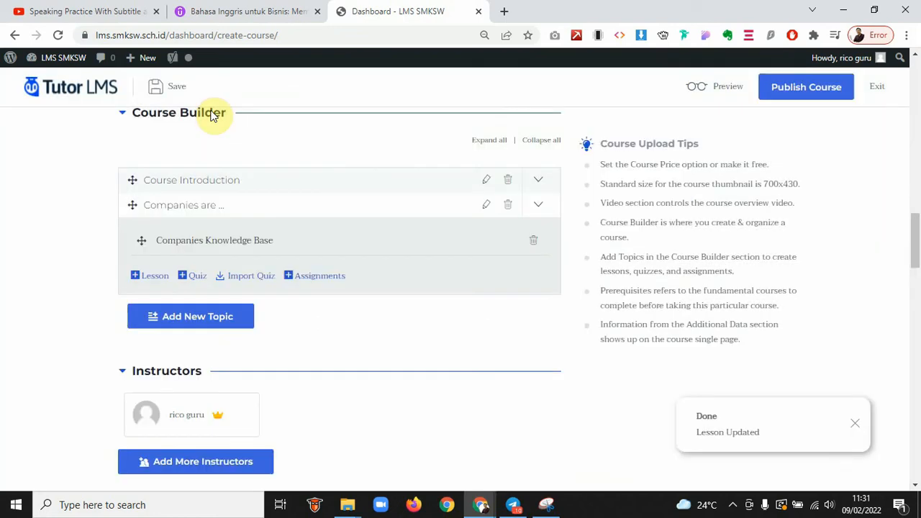
# Add a 'Vocabulary' lesson using the description copied from Udemy, and save it
pyautogui.click(216, 11)
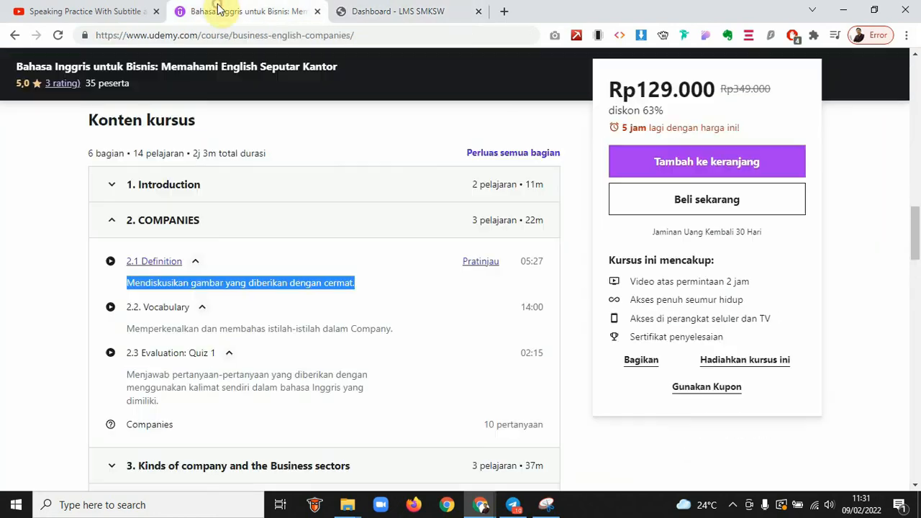
pyautogui.tripleClick(222, 328)
pyautogui.hotkey('ctrl', 'c')
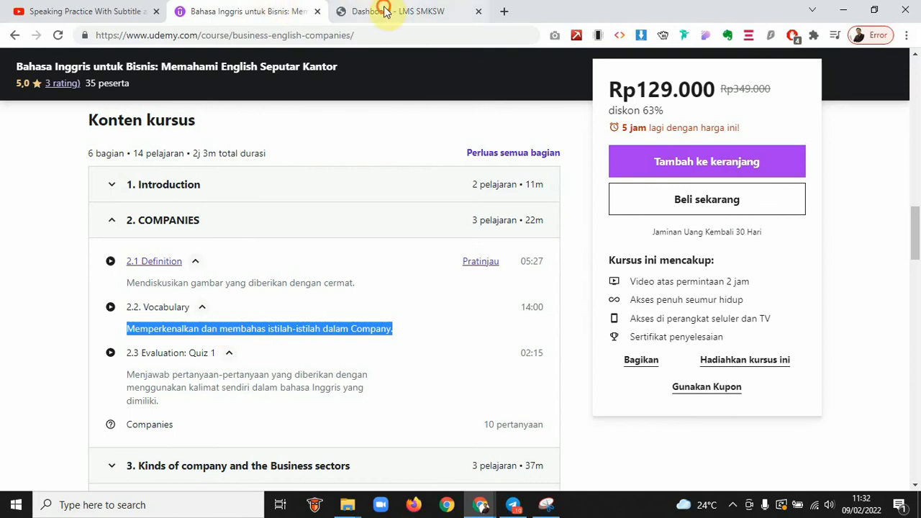
pyautogui.click(374, 11)
pyautogui.click(151, 275)
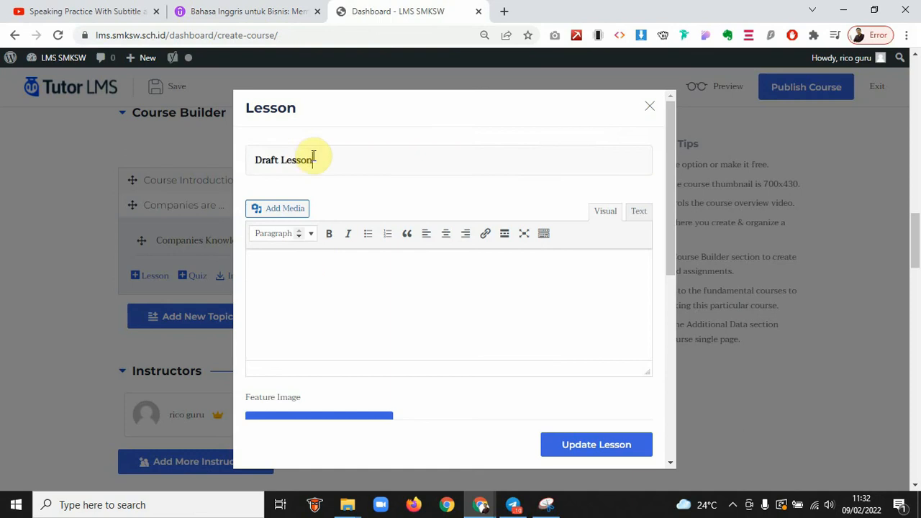
pyautogui.tripleClick(313, 157)
pyautogui.write('Voca')
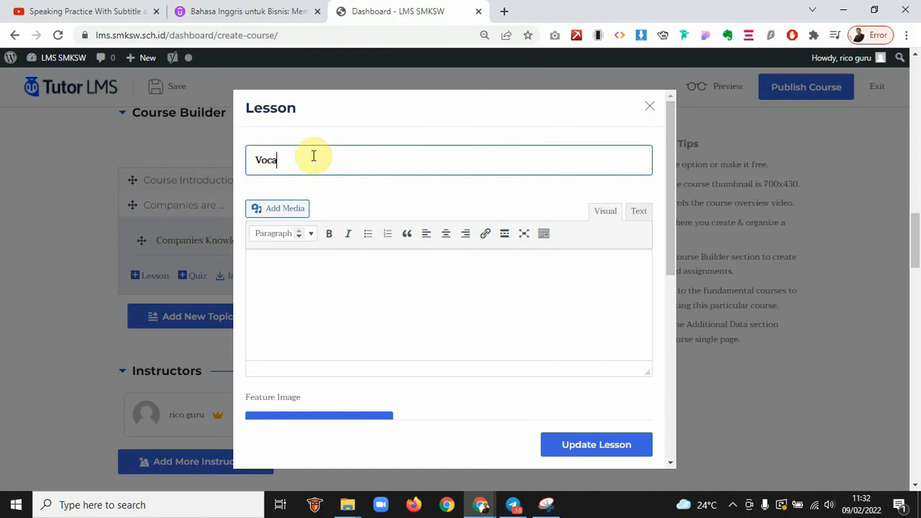
pyautogui.write('bulary')
pyautogui.click(309, 275)
pyautogui.hotkey('ctrl', 'v')
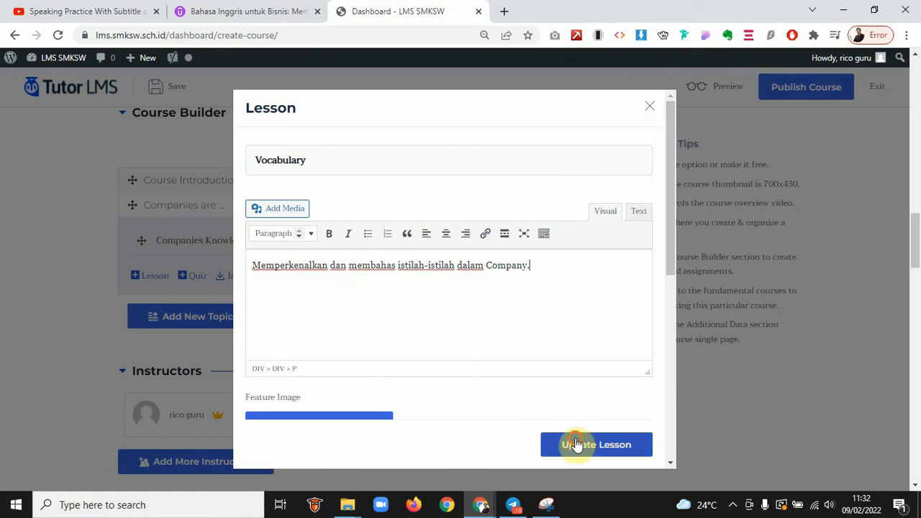
pyautogui.click(580, 446)
# Select the Quiz 1 description text on the Udemy course page
pyautogui.click(267, 10)
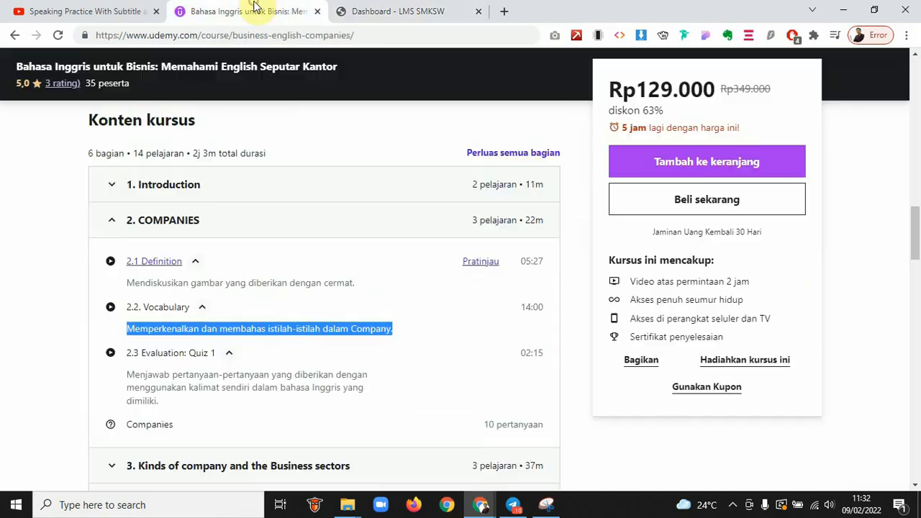
pyautogui.tripleClick(177, 371)
pyautogui.hotkey('ctrl', 'c')
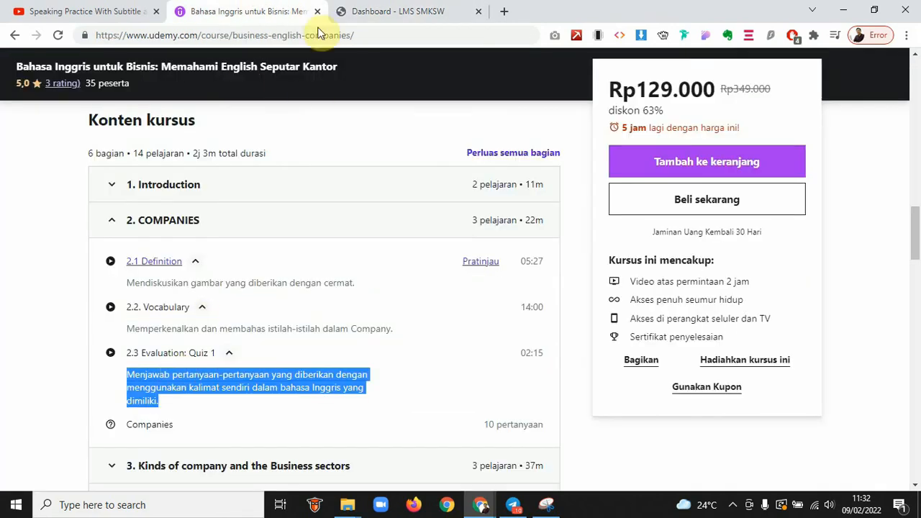
pyautogui.click(391, 11)
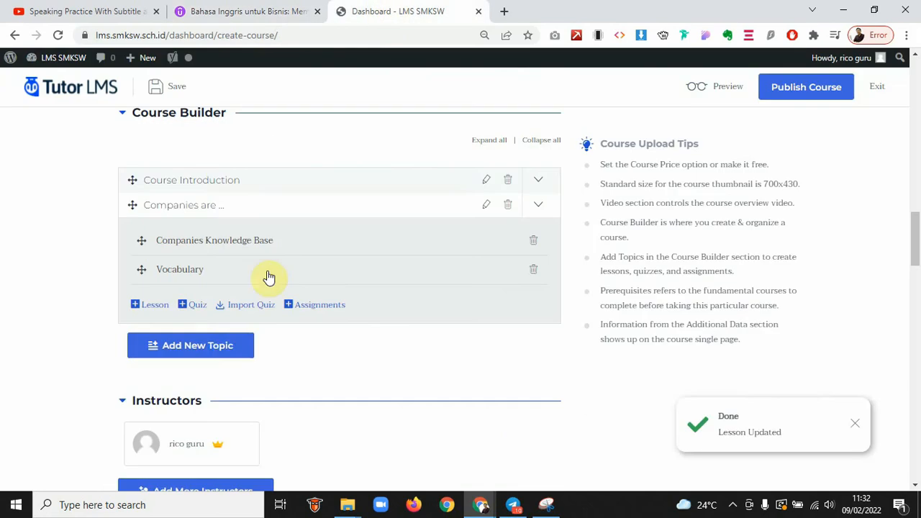
# Add an 'Evaluation' lesson with its pasted description, save it, and collapse the topic
pyautogui.click(146, 305)
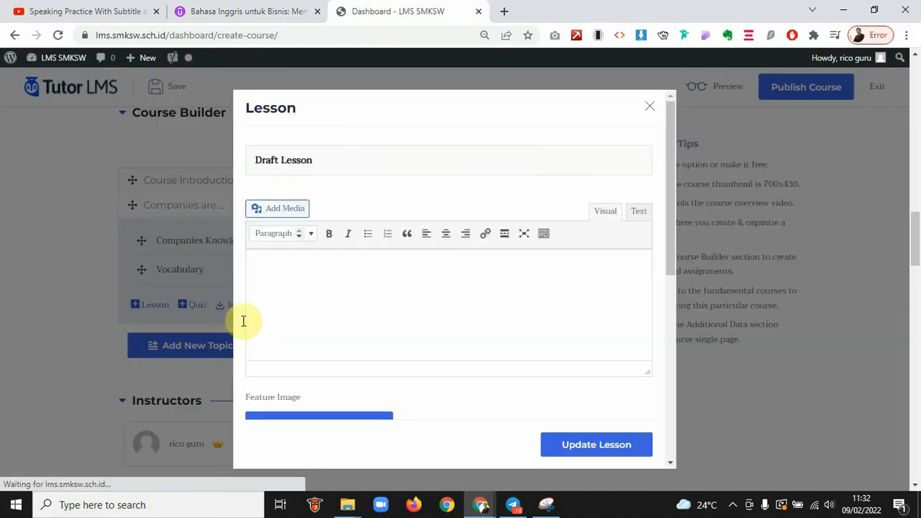
pyautogui.tripleClick(321, 159)
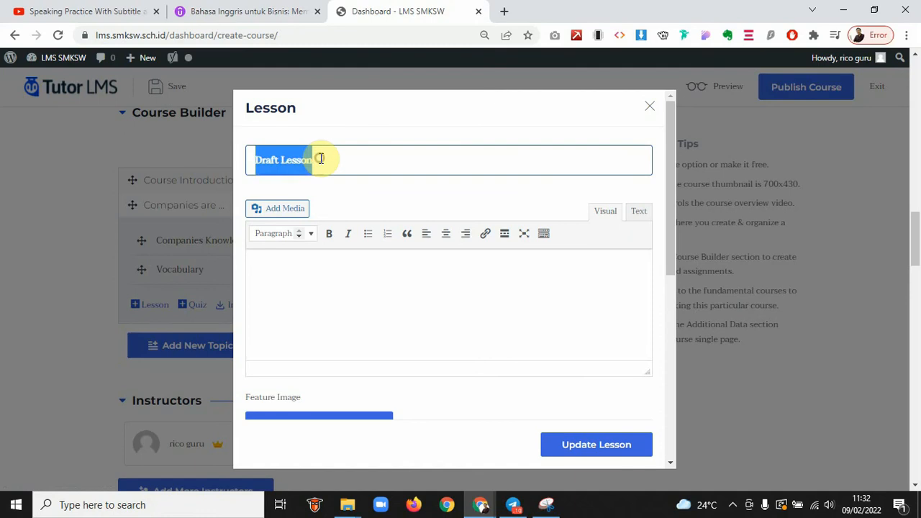
pyautogui.write('Evaluatio')
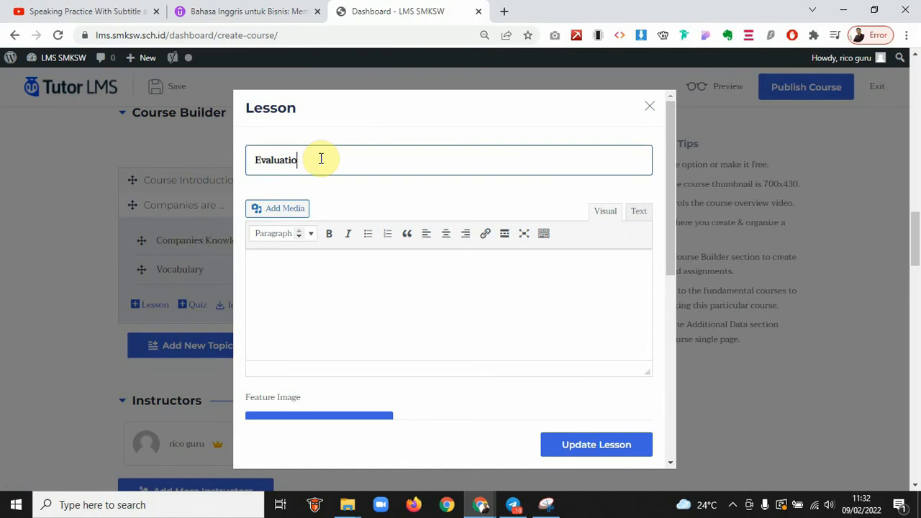
pyautogui.write('n')
pyautogui.click(319, 289)
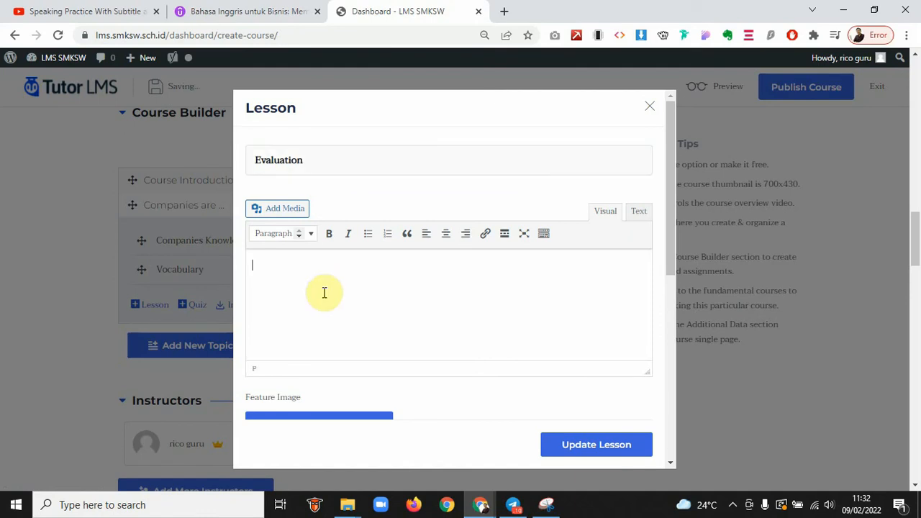
pyautogui.hotkey('ctrl', 'v')
pyautogui.click(565, 445)
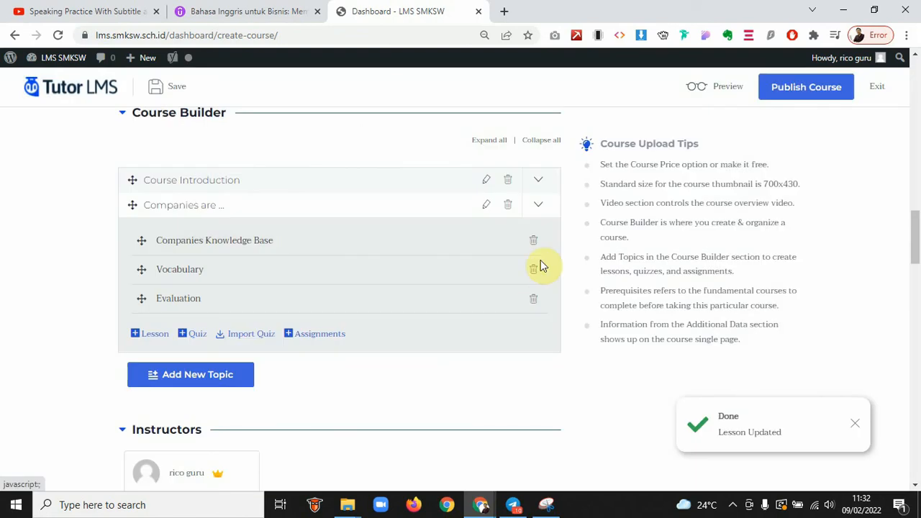
pyautogui.click(538, 205)
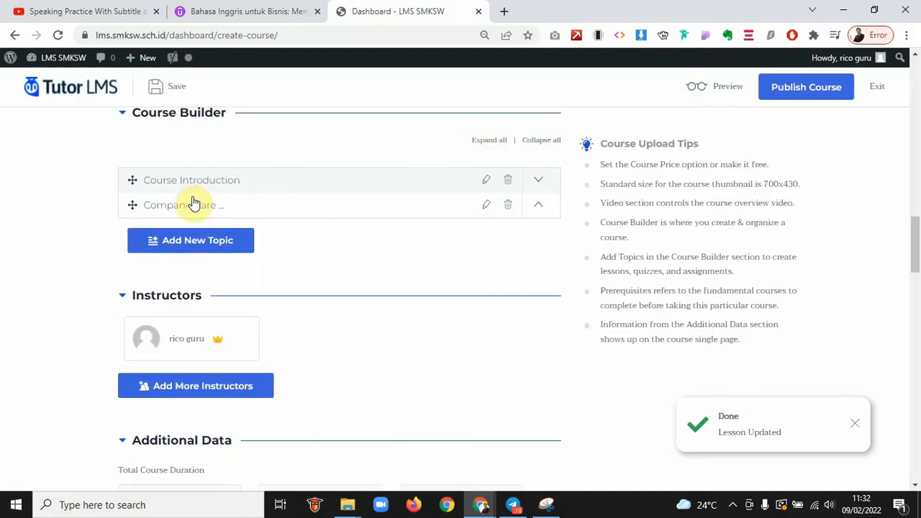
# Review Udemy's section 3 lessons, then return to the course builder
pyautogui.click(238, 10)
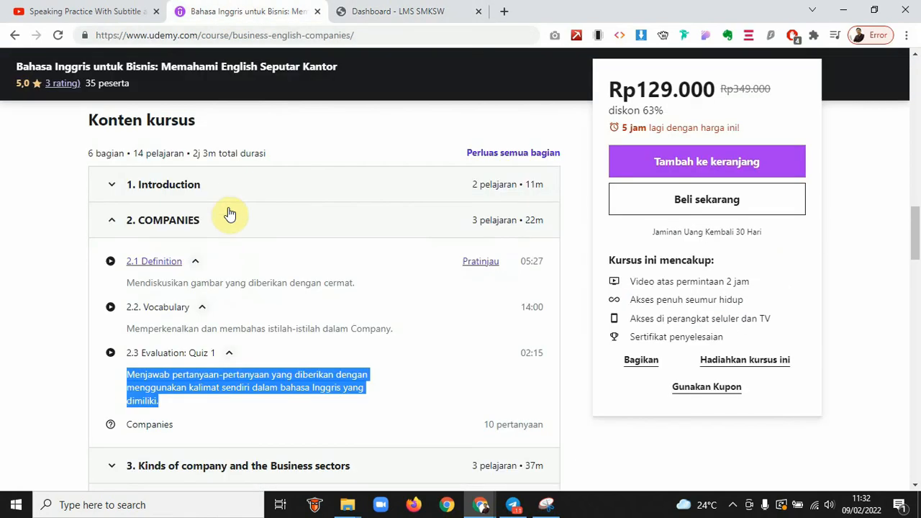
pyautogui.click(133, 220)
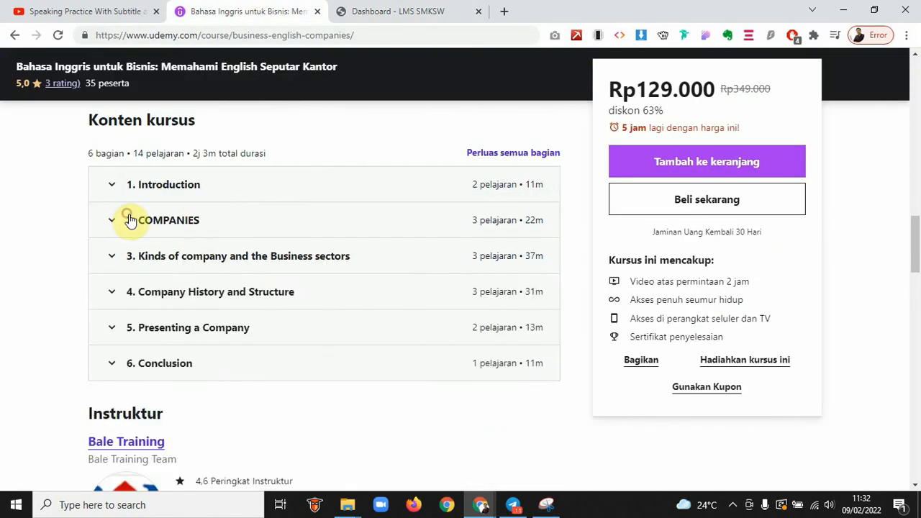
pyautogui.click(213, 265)
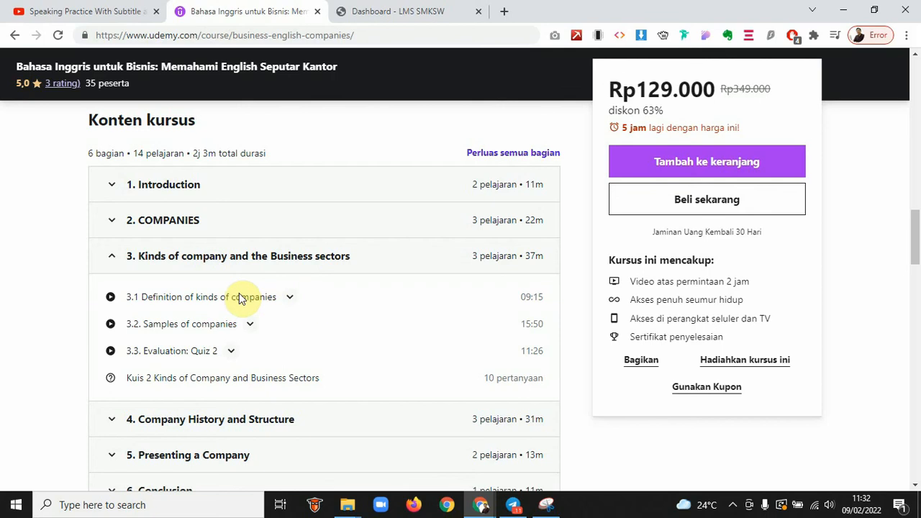
pyautogui.click(190, 256)
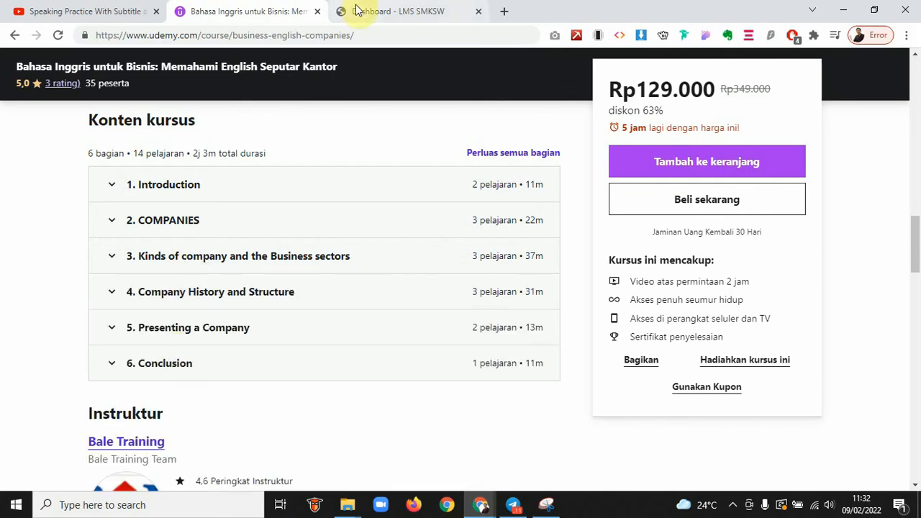
pyautogui.click(407, 11)
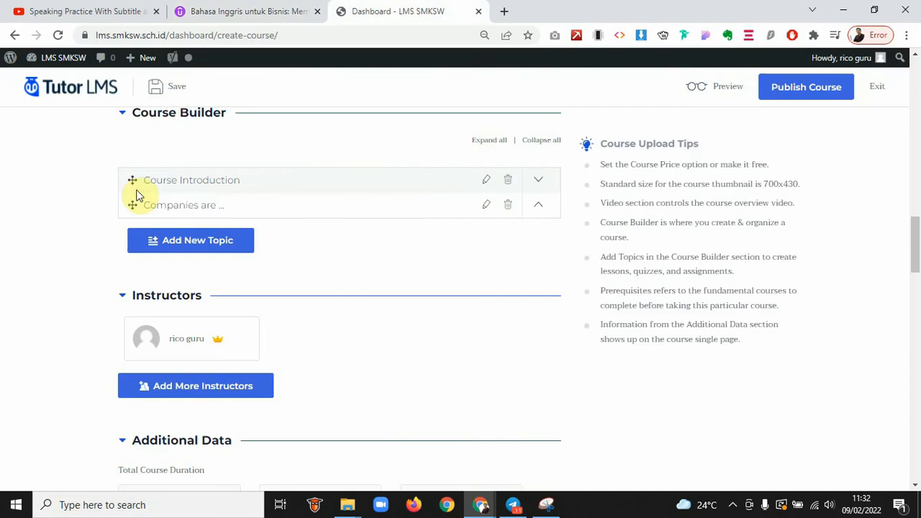
pyautogui.scroll(-2, 302, 261)
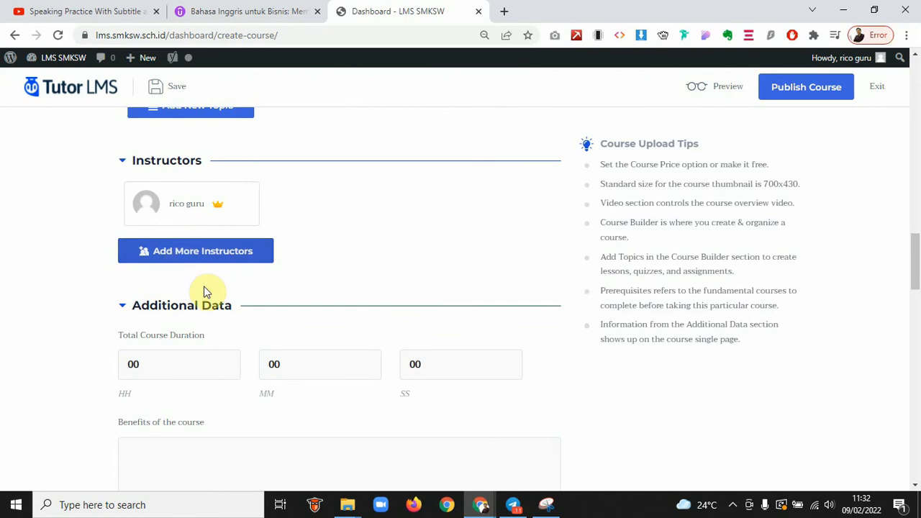
pyautogui.scroll(-2, 207, 288)
pyautogui.moveTo(174, 243); pyautogui.dragTo(97, 248)
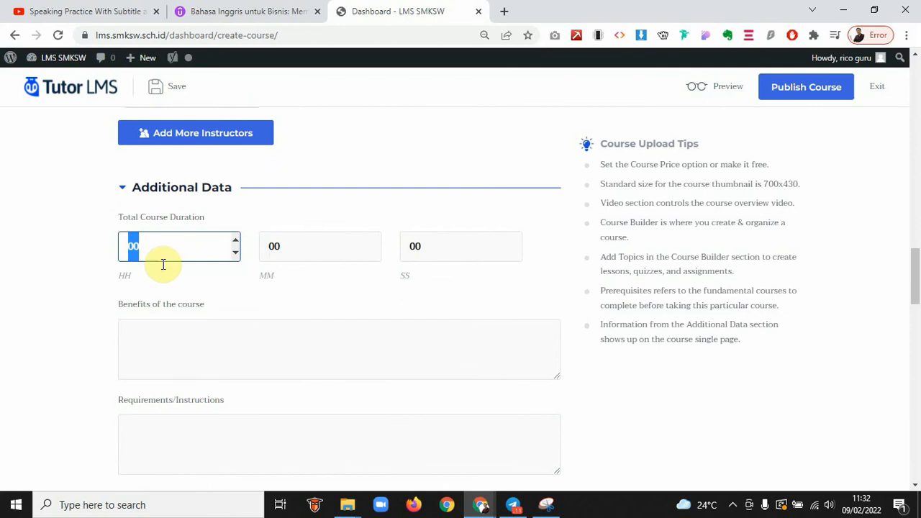
pyautogui.scroll(5, 163, 264)
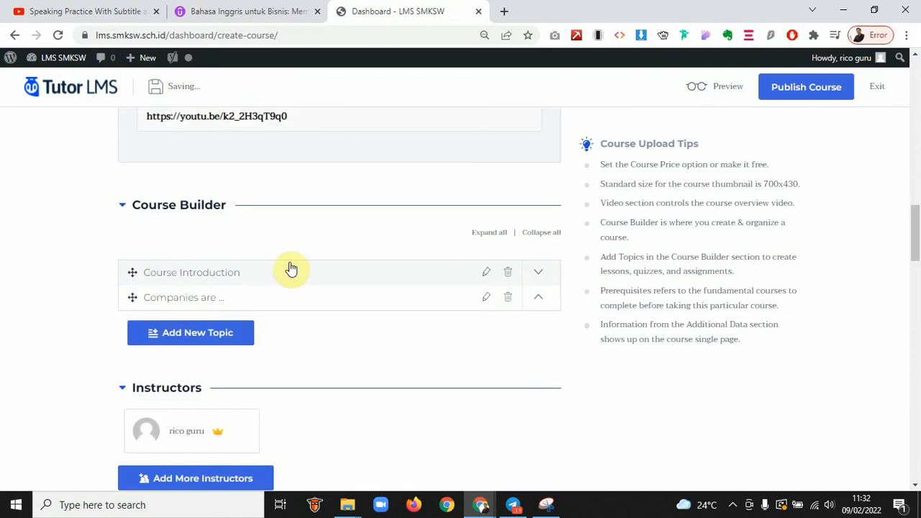
pyautogui.click(266, 272)
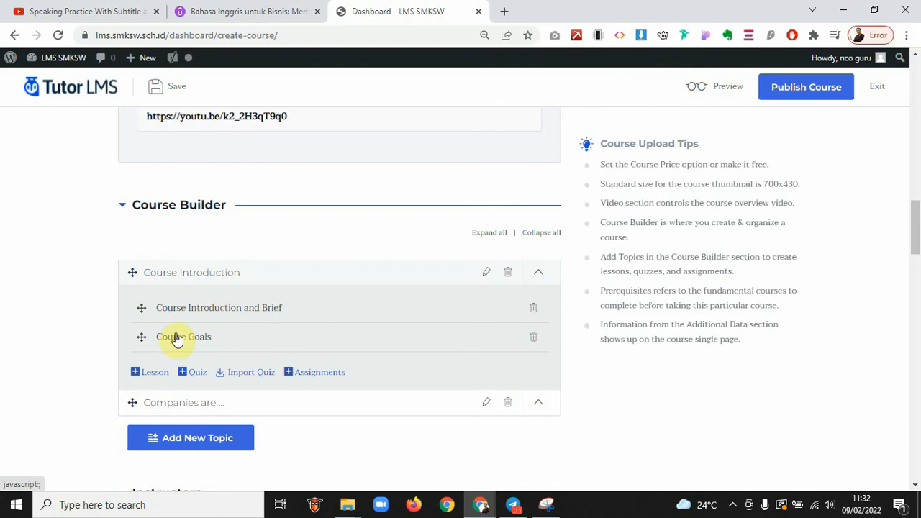
pyautogui.rightClick(272, 332)
pyautogui.click(226, 273)
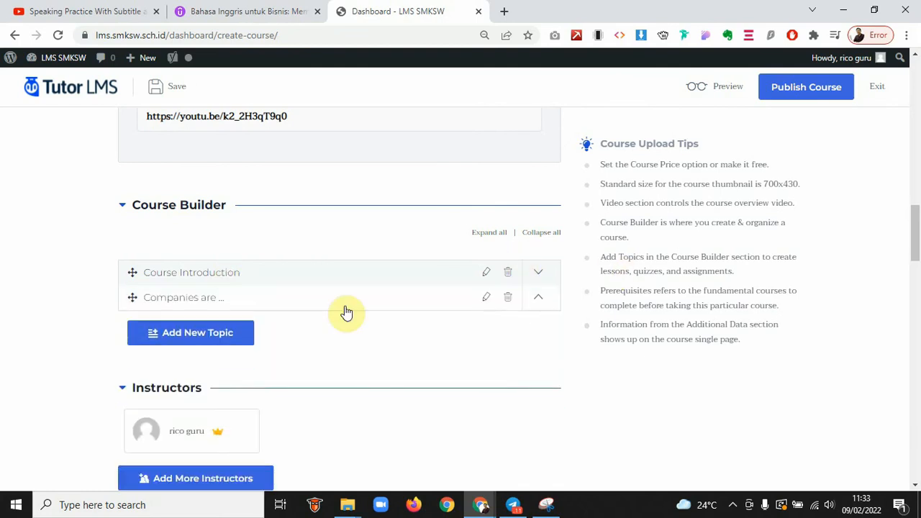
pyautogui.scroll(-2, 351, 332)
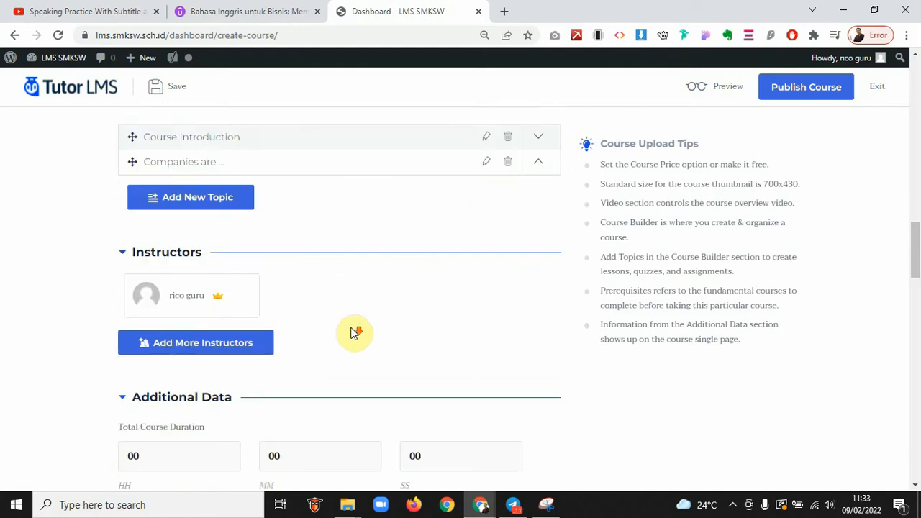
pyautogui.scroll(-3, 247, 382)
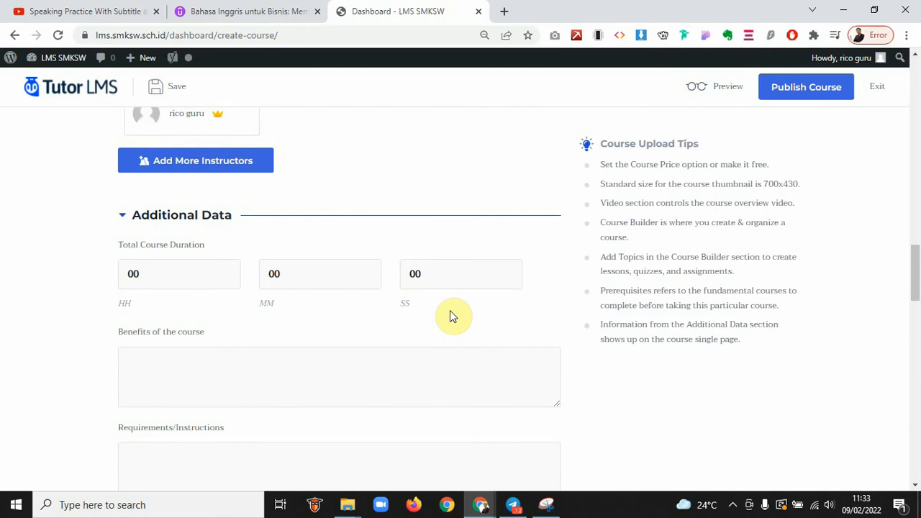
# Enter 3 hours and 15 minutes in Total Course Duration, correcting a mistyped 2
pyautogui.moveTo(146, 272); pyautogui.dragTo(68, 272)
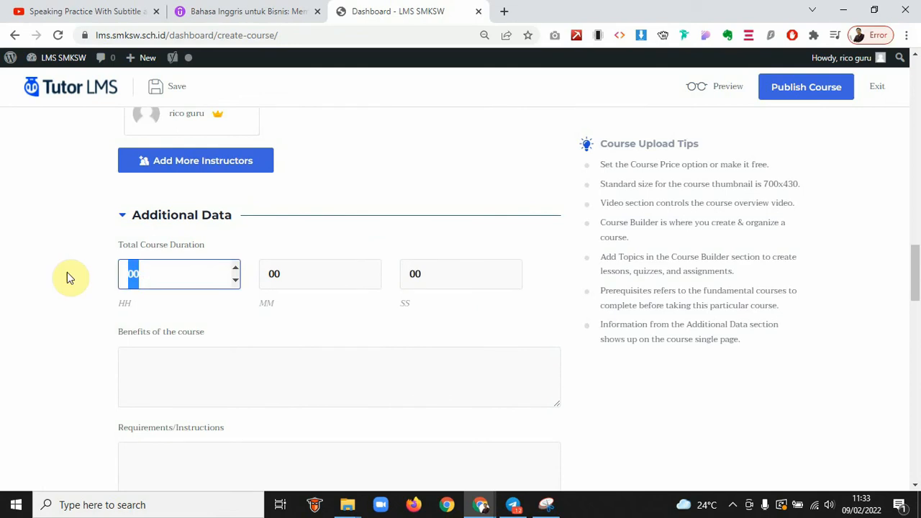
pyautogui.write('2')
pyautogui.click(299, 277)
pyautogui.moveTo(163, 270); pyautogui.dragTo(119, 274)
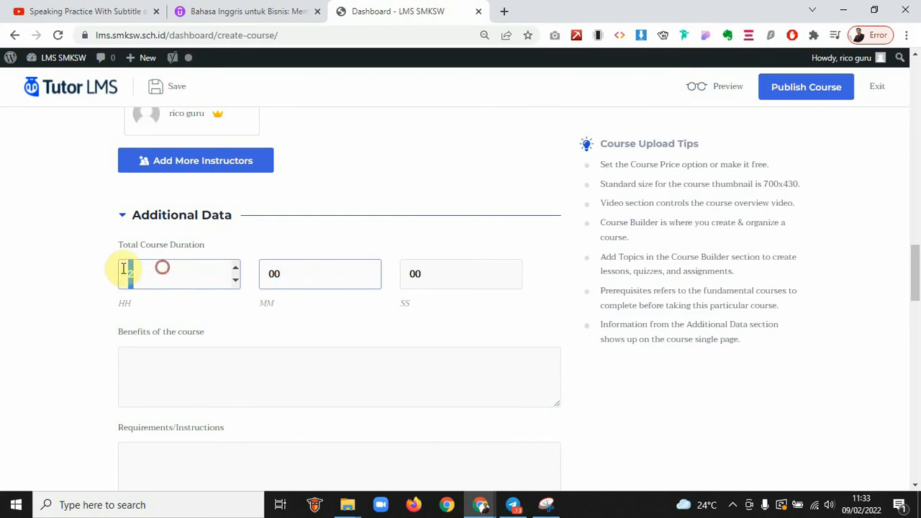
pyautogui.write('3')
pyautogui.moveTo(298, 272); pyautogui.dragTo(236, 276)
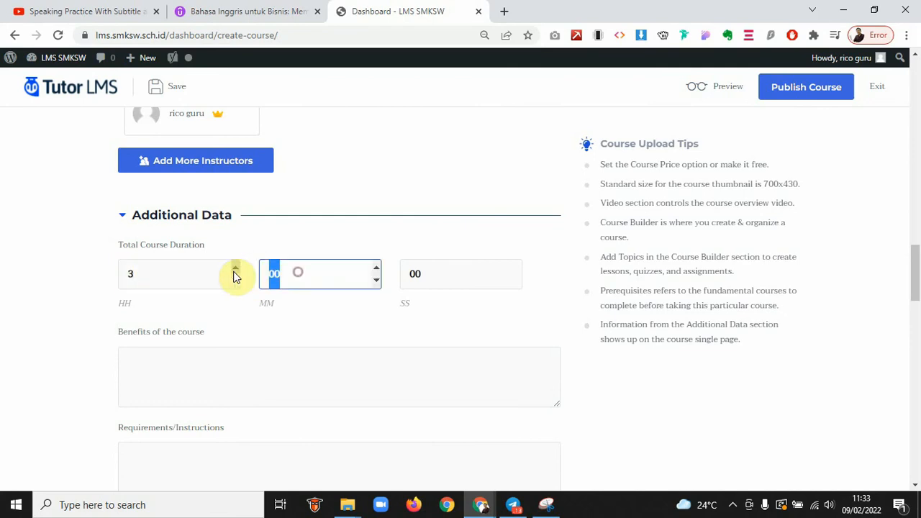
pyautogui.write('15')
pyautogui.moveTo(433, 270); pyautogui.dragTo(398, 279)
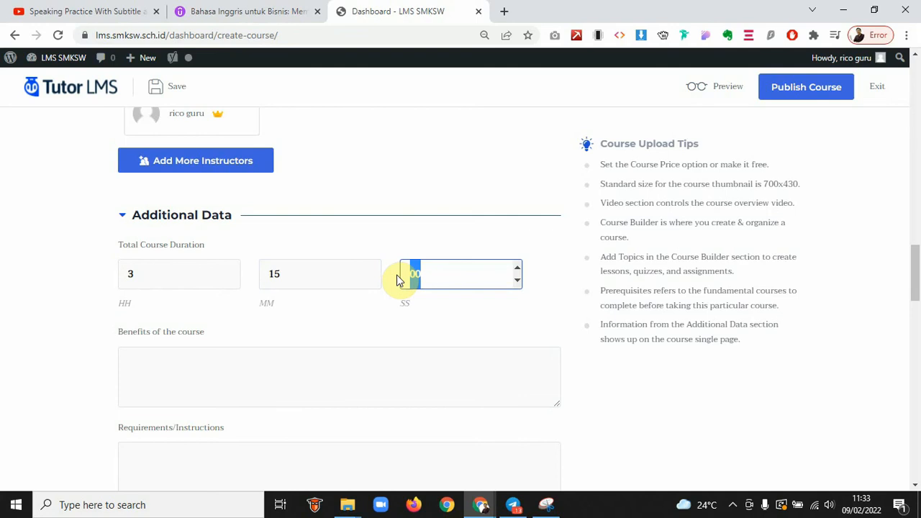
# Set the seconds to 43, then paste Udemy's competency paragraph and five goals into Benefits
pyautogui.write('43')
pyautogui.click(401, 353)
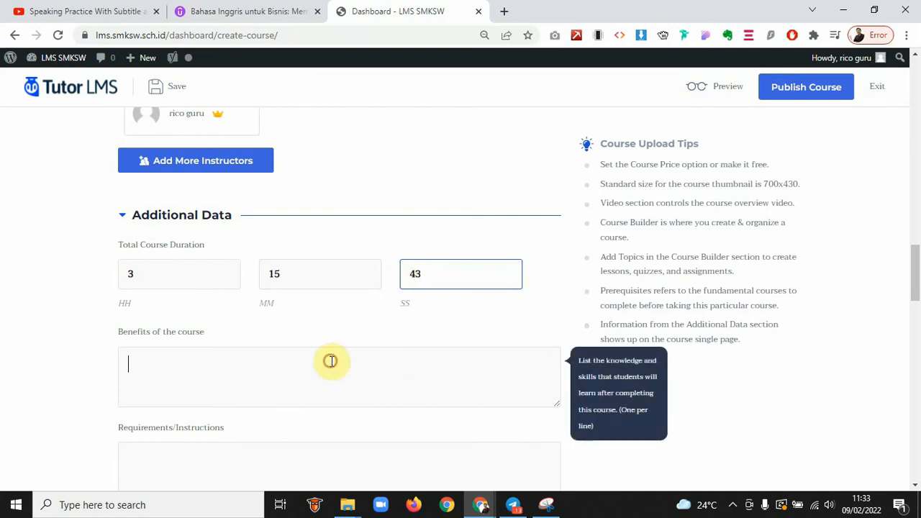
pyautogui.scroll(-1, 106, 341)
pyautogui.scroll(-1, 106, 342)
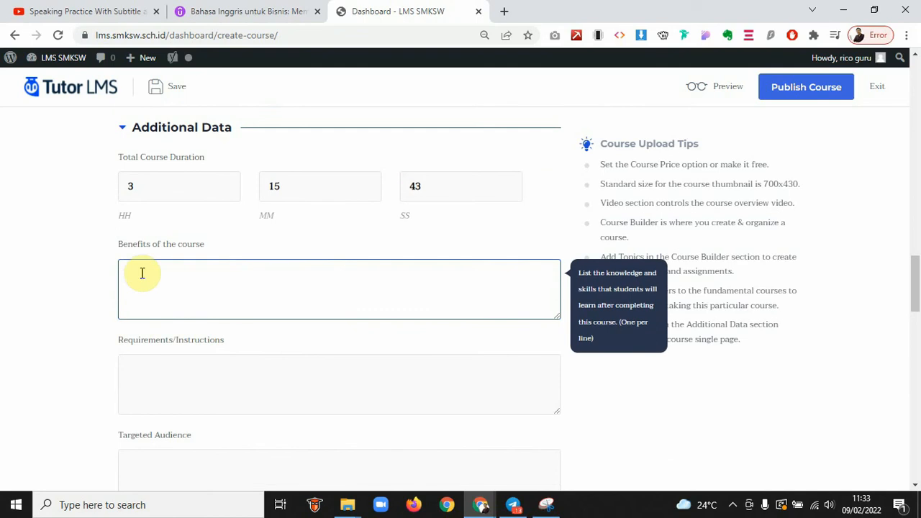
pyautogui.click(208, 11)
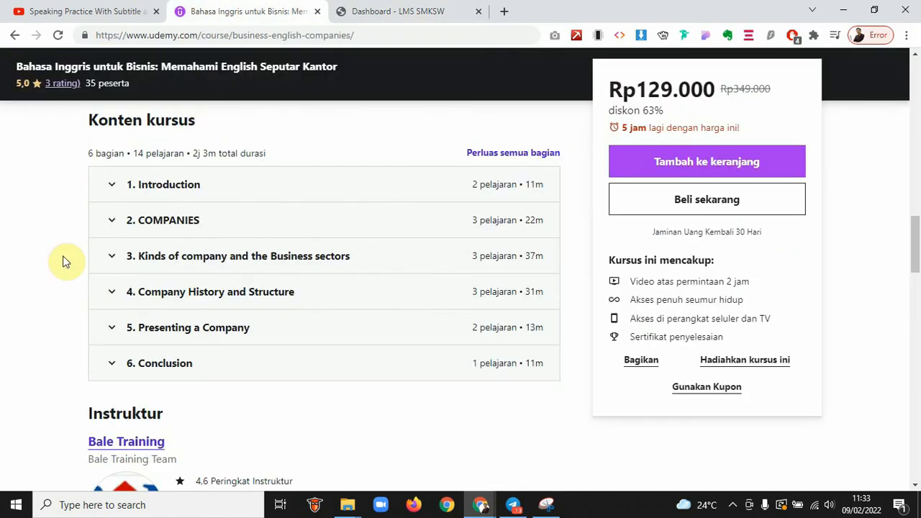
pyautogui.scroll(6, 62, 259)
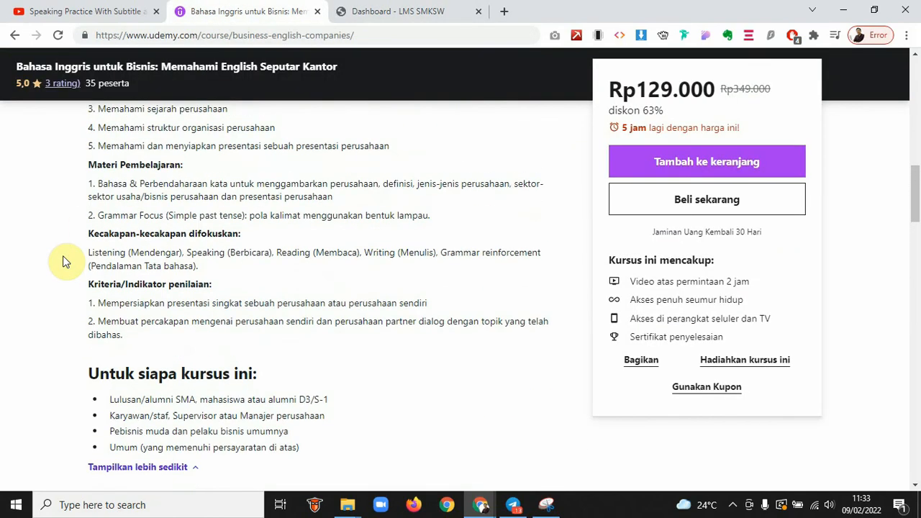
pyautogui.scroll(2, 62, 261)
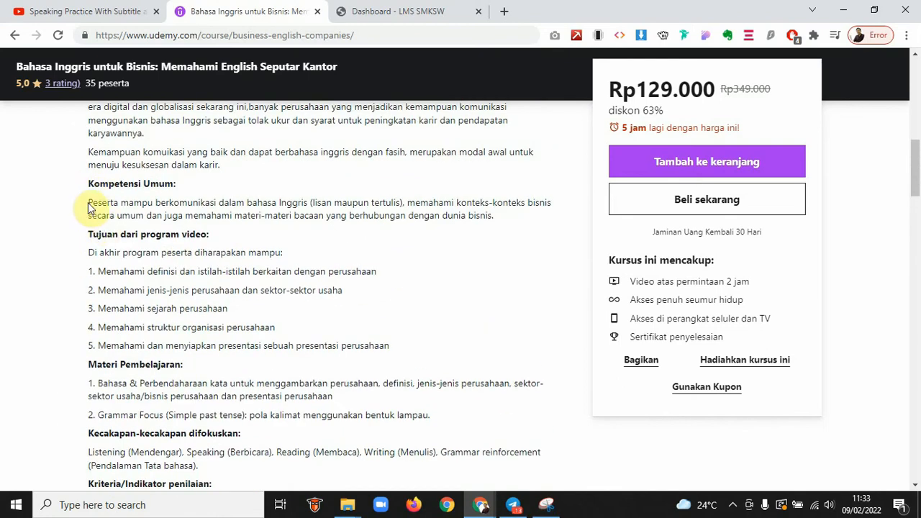
pyautogui.moveTo(87, 208); pyautogui.dragTo(397, 347)
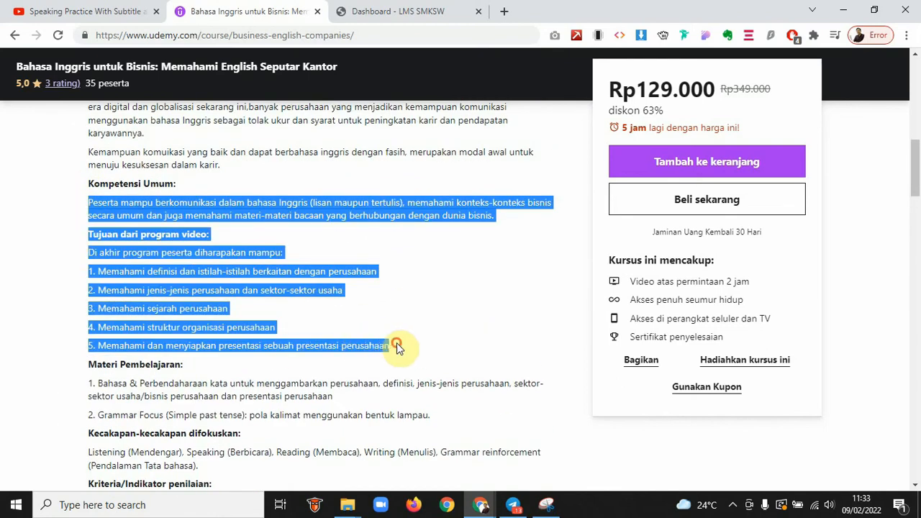
pyautogui.hotkey('alt', 'Tab')
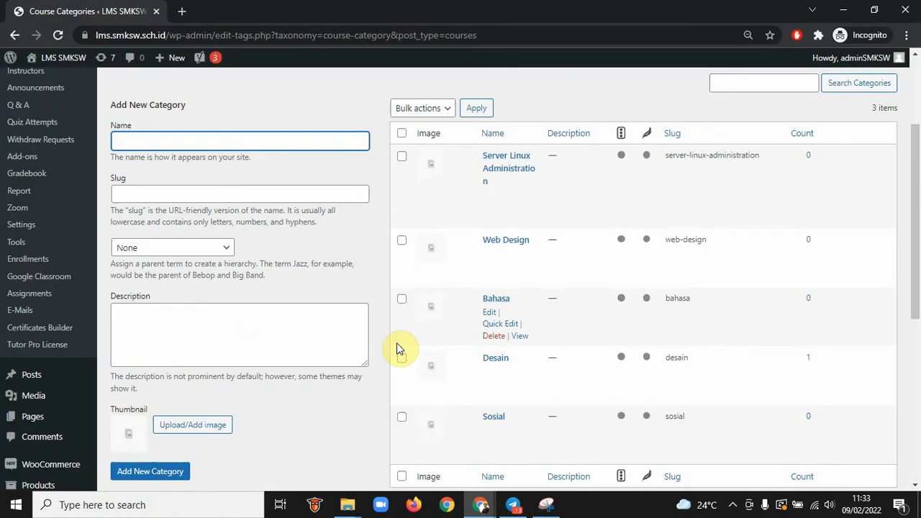
pyautogui.hotkey('alt', 'Tab')
pyautogui.click(383, 10)
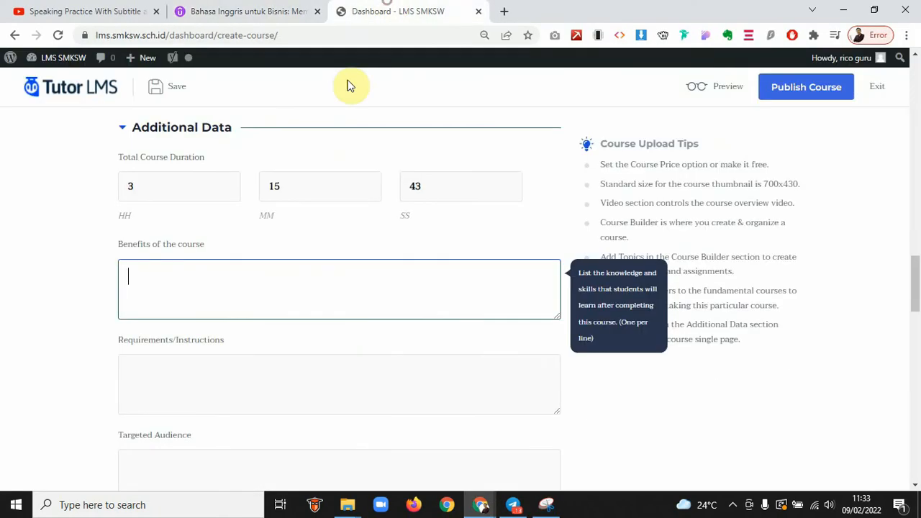
pyautogui.hotkey('ctrl', 'v')
# Delete the 'Tujuan dari program video:' heading, the intro line and the goals' 1.–5. numbering
pyautogui.scroll(10, 187, 282)
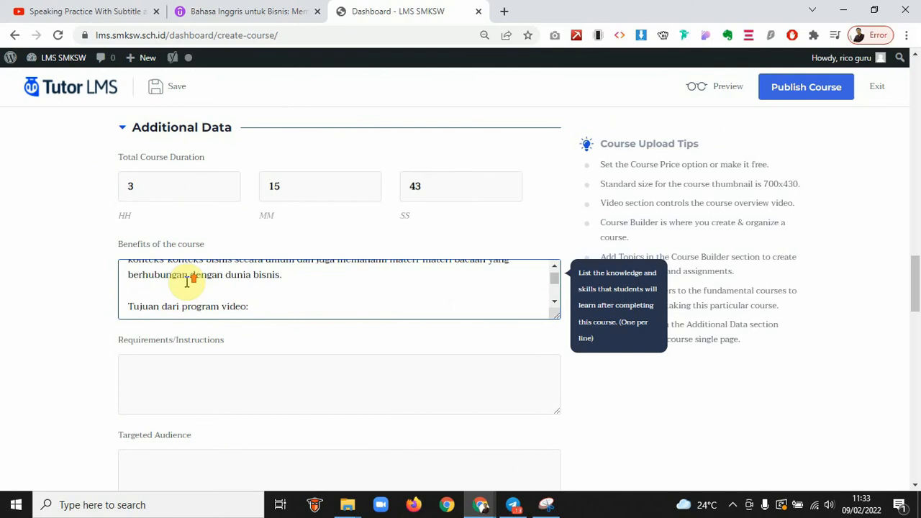
pyautogui.scroll(2, 187, 281)
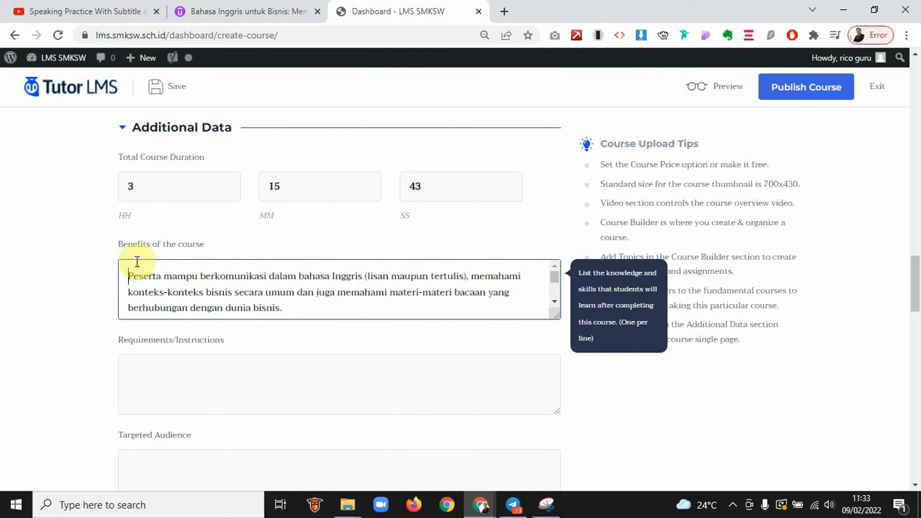
pyautogui.press('Down')
pyautogui.press('Down')
pyautogui.press('Down')
pyautogui.press('Down')
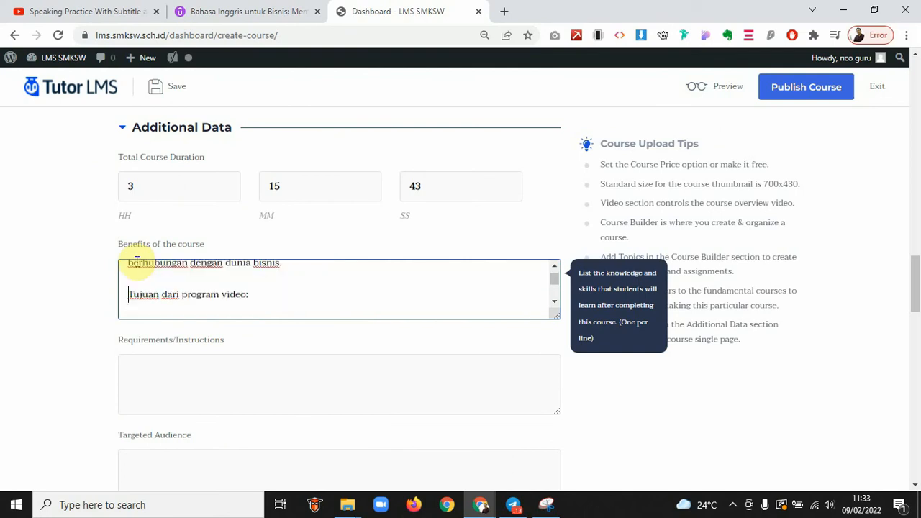
pyautogui.hotkey('shift', 'End')
pyautogui.write('Di akhir program peserta diharapakan mampu:')
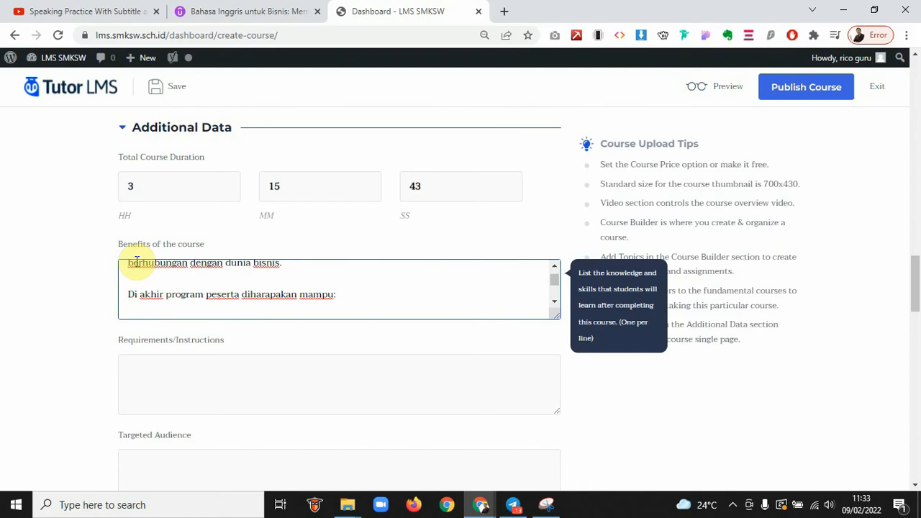
pyautogui.hotkey('shift', 'End')
pyautogui.write('1. Memahami definisi dan istilah-istilah berkaitan dengan perusahaan')
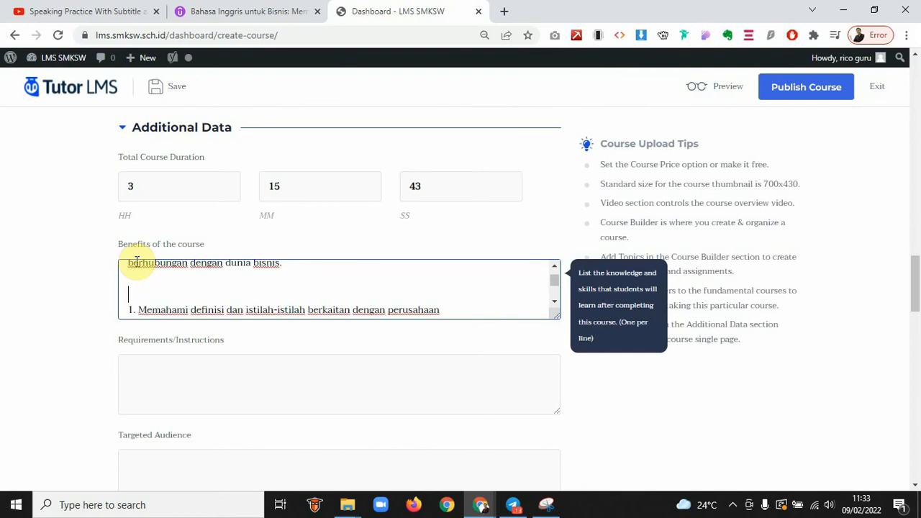
pyautogui.press('Delete')
pyautogui.press('Delete')
pyautogui.press('Delete')
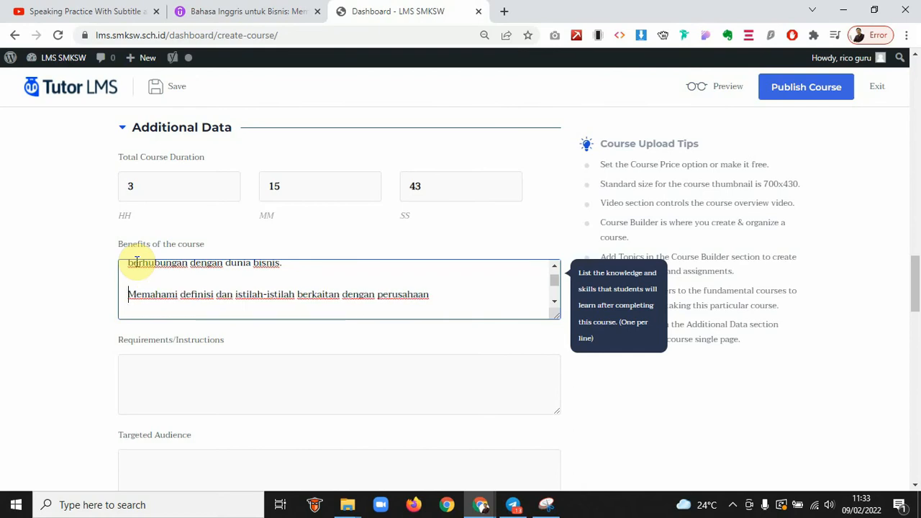
pyautogui.press('Delete')
pyautogui.press('Delete')
pyautogui.press('Delete')
pyautogui.press('Delete')
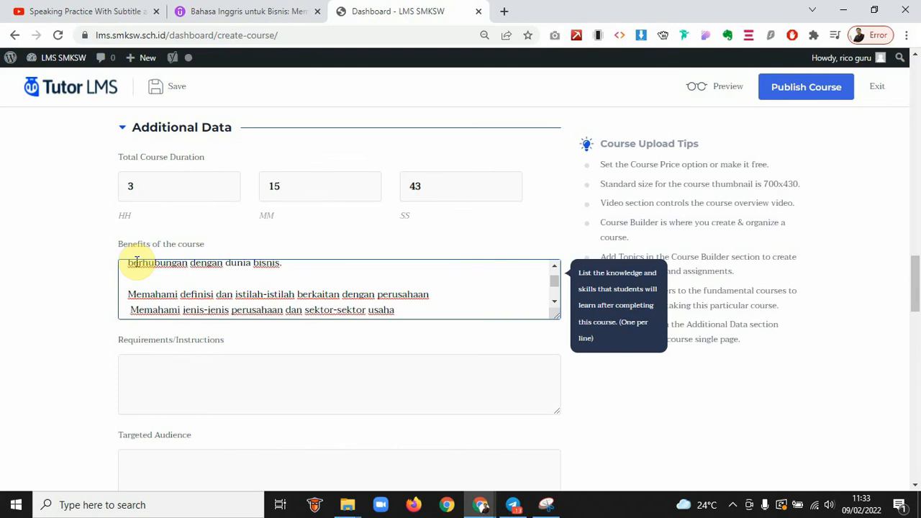
pyautogui.press('Down')
pyautogui.press('Delete')
pyautogui.press('Delete')
pyautogui.press('Delete')
pyautogui.press('Delete')
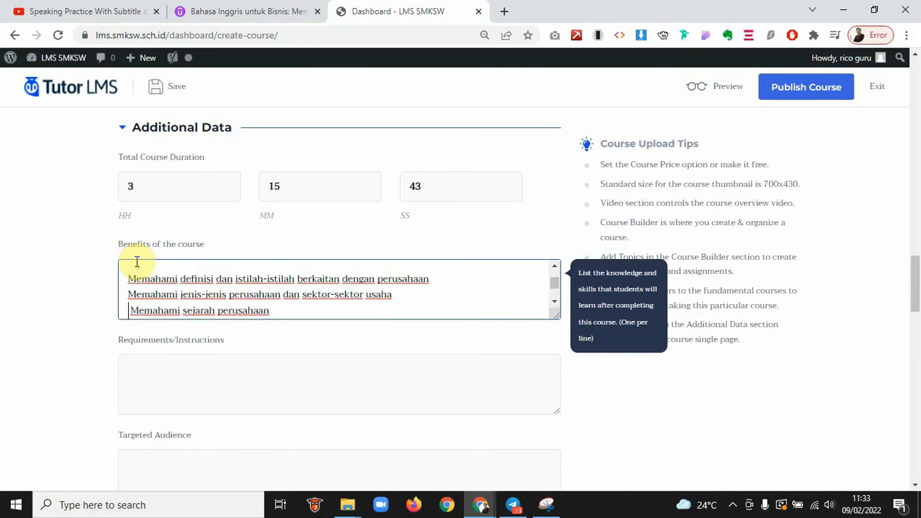
pyautogui.press('Down')
pyautogui.press('Delete')
pyautogui.press('Delete')
pyautogui.press('Delete')
pyautogui.press('Delete')
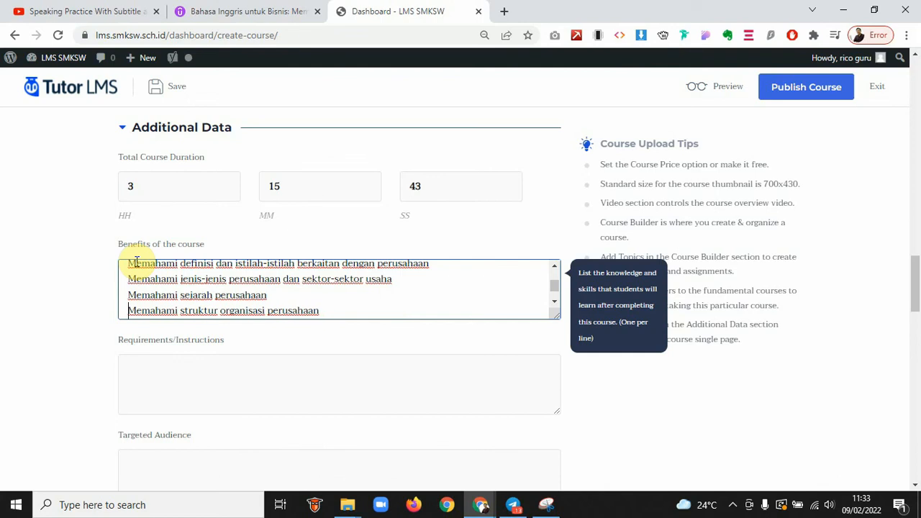
pyautogui.press('Down')
pyautogui.press('Delete')
pyautogui.press('Delete')
pyautogui.press('Delete')
pyautogui.press('Delete')
pyautogui.press('Delete')
pyautogui.press('Down')
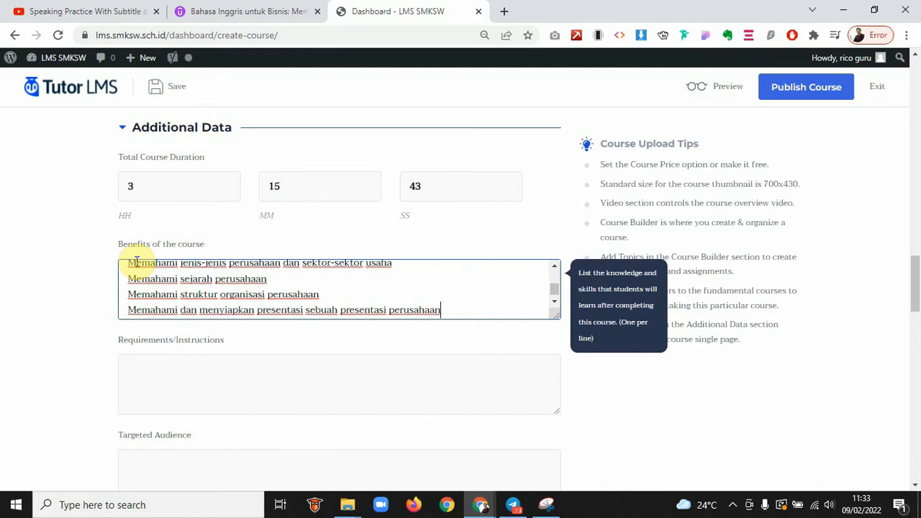
pyautogui.press('Up')
pyautogui.press('Up')
pyautogui.press('Up')
pyautogui.press('Up')
pyautogui.press('Up')
pyautogui.press('Up')
pyautogui.press('Up')
pyautogui.press('Down')
pyautogui.press('Down')
pyautogui.press('Down')
pyautogui.press('Down')
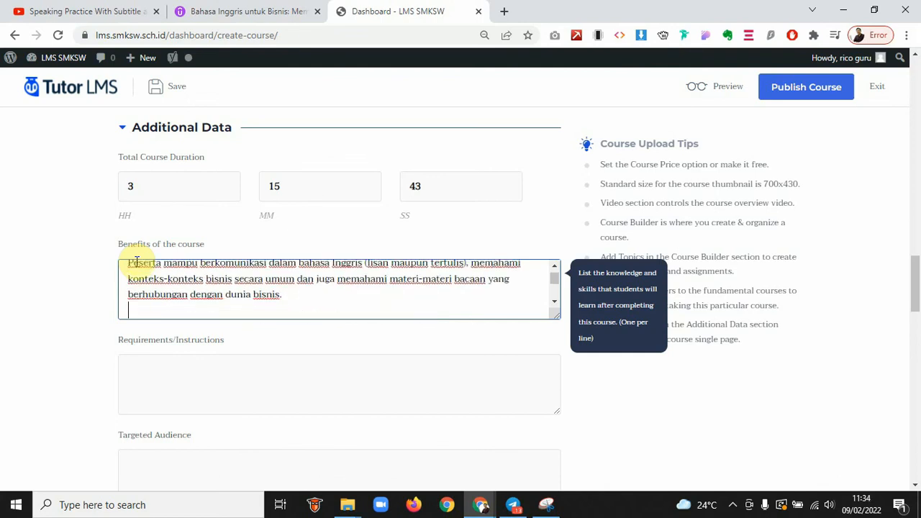
# Paste the three Persyaratan lines from Udemy into the course requirements box
pyautogui.click(181, 388)
pyautogui.click(221, 9)
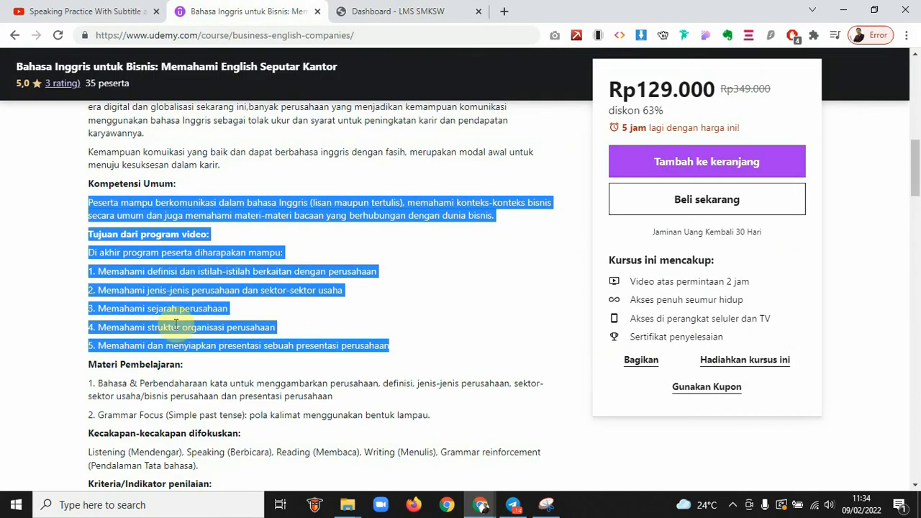
pyautogui.scroll(4, 177, 324)
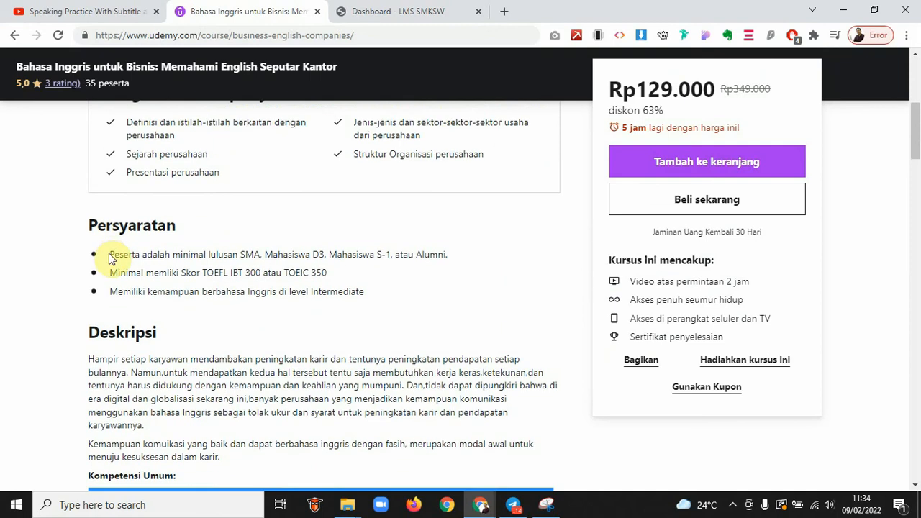
pyautogui.click(109, 254)
pyautogui.moveTo(113, 258); pyautogui.dragTo(367, 291)
pyautogui.hotkey('ctrl', 'c')
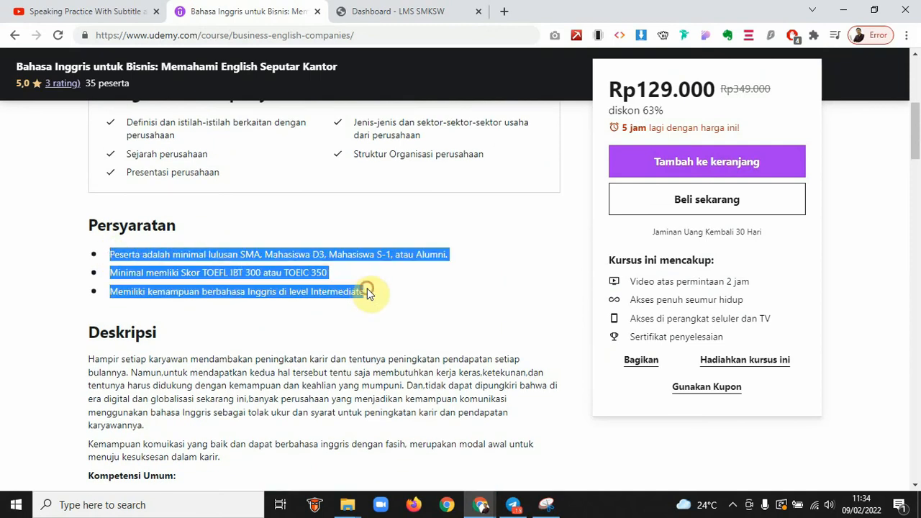
pyautogui.click(412, 6)
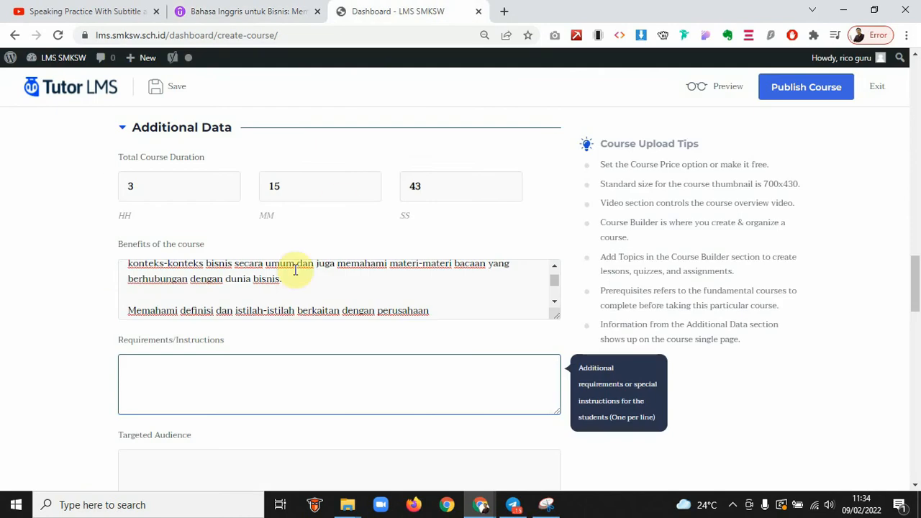
pyautogui.hotkey('ctrl', 'v')
pyautogui.click(156, 381)
# Copy the four 'Untuk siapa kursus ini' lines from Udemy into Targeted Audience
pyautogui.scroll(-1, 158, 382)
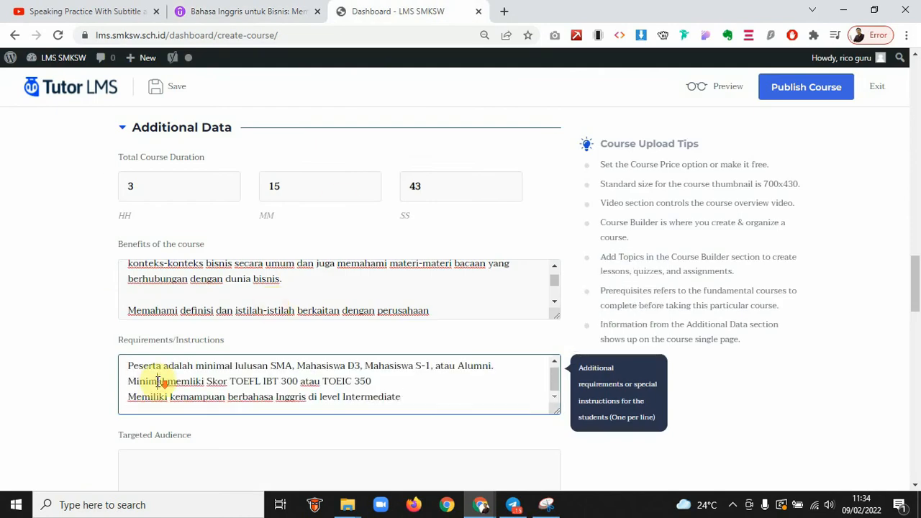
pyautogui.click(226, 8)
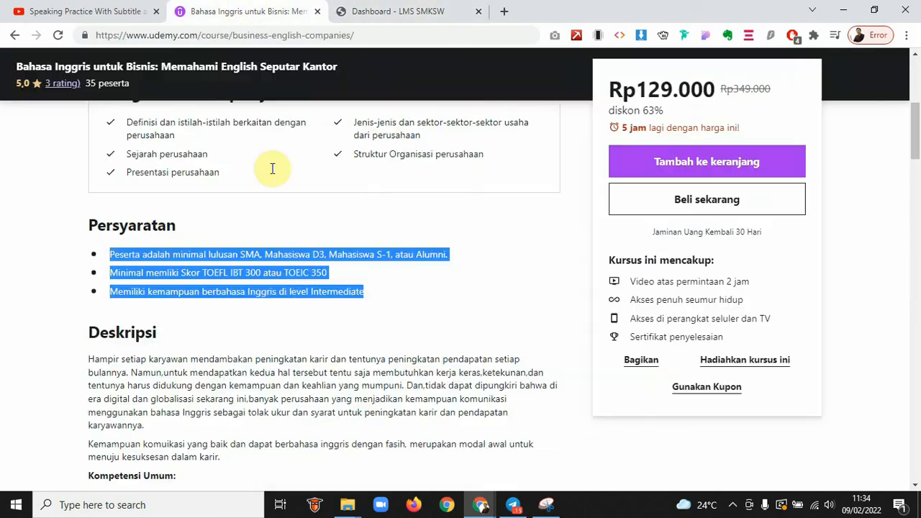
pyautogui.click(394, 9)
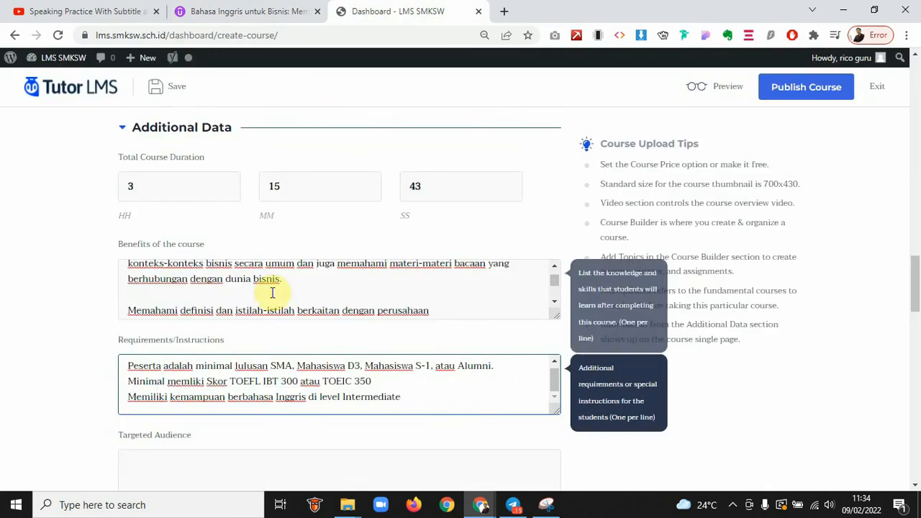
pyautogui.scroll(-2, 274, 293)
pyautogui.scroll(-3, 29, 360)
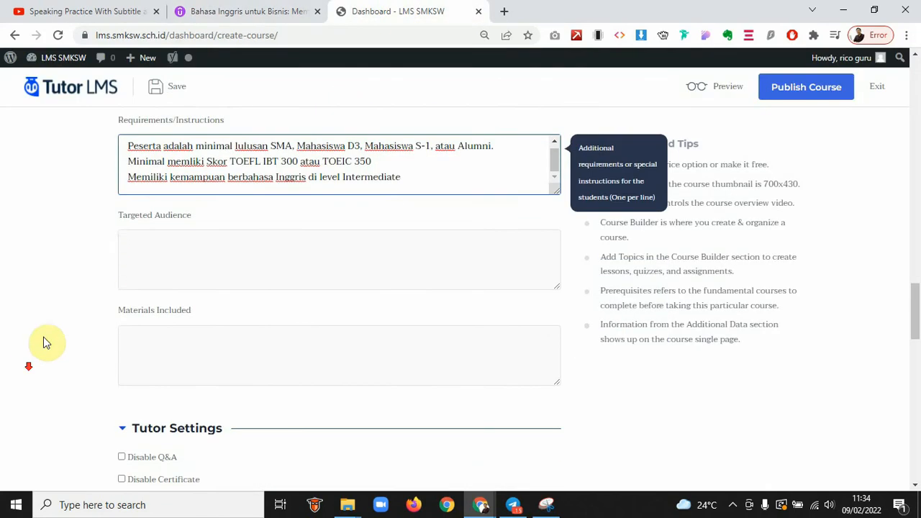
pyautogui.click(130, 265)
pyautogui.click(265, 10)
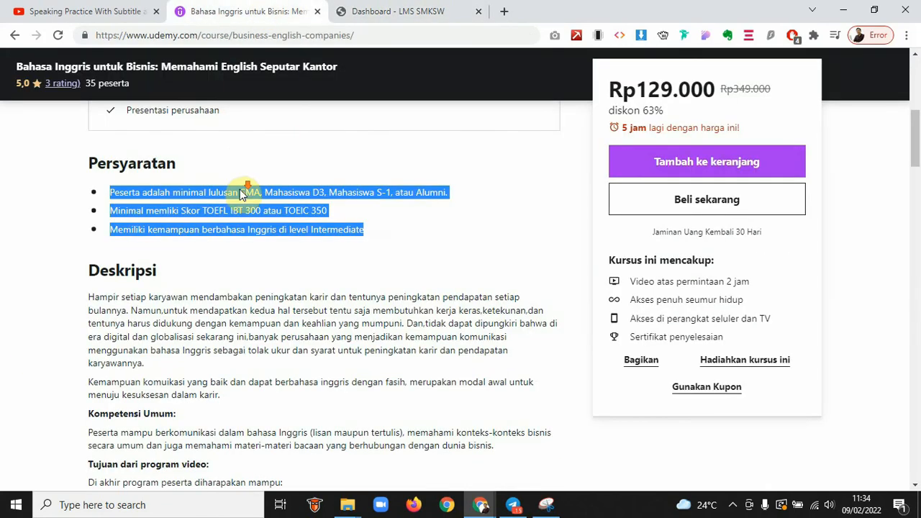
pyautogui.scroll(-7, 242, 191)
pyautogui.scroll(-3, 243, 191)
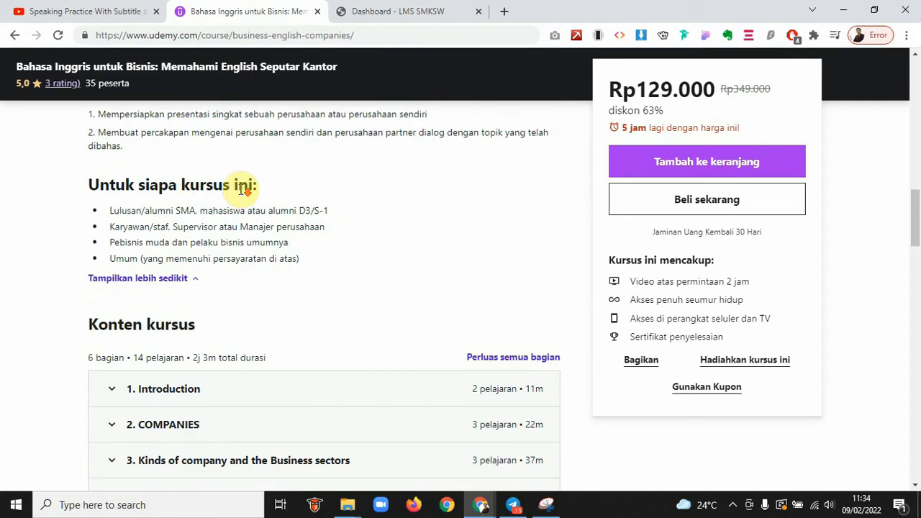
pyautogui.moveTo(112, 189); pyautogui.dragTo(317, 236)
pyautogui.hotkey('ctrl', 'c')
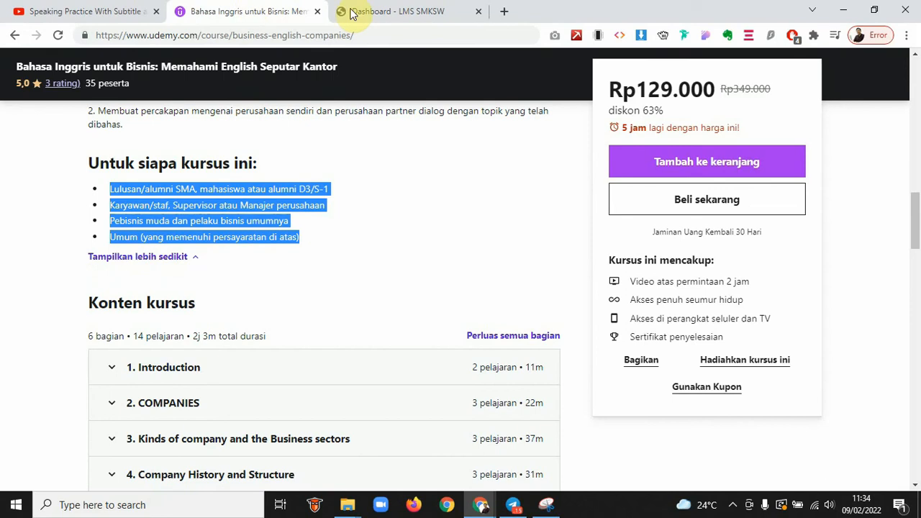
pyautogui.click(350, 11)
pyautogui.hotkey('ctrl', 'v')
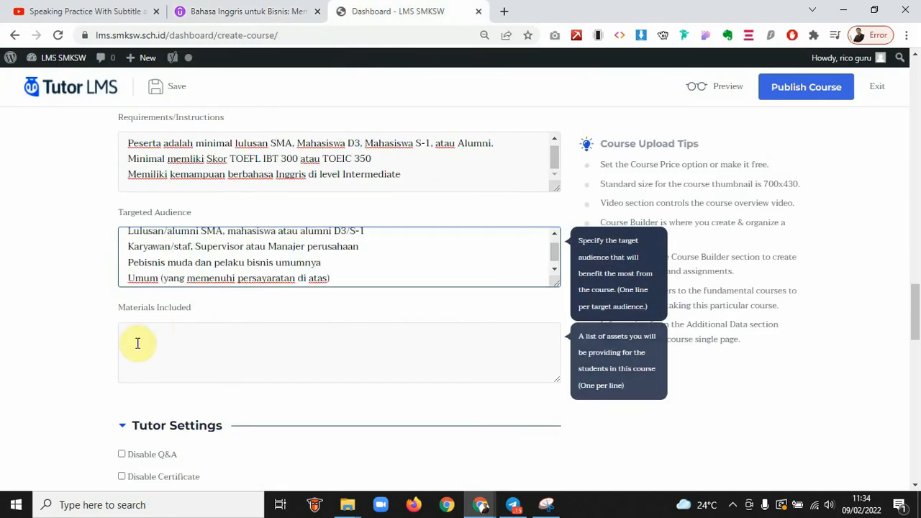
# Select Udemy's two learning-material items for the Materials Included field
pyautogui.click(132, 343)
pyautogui.click(246, 9)
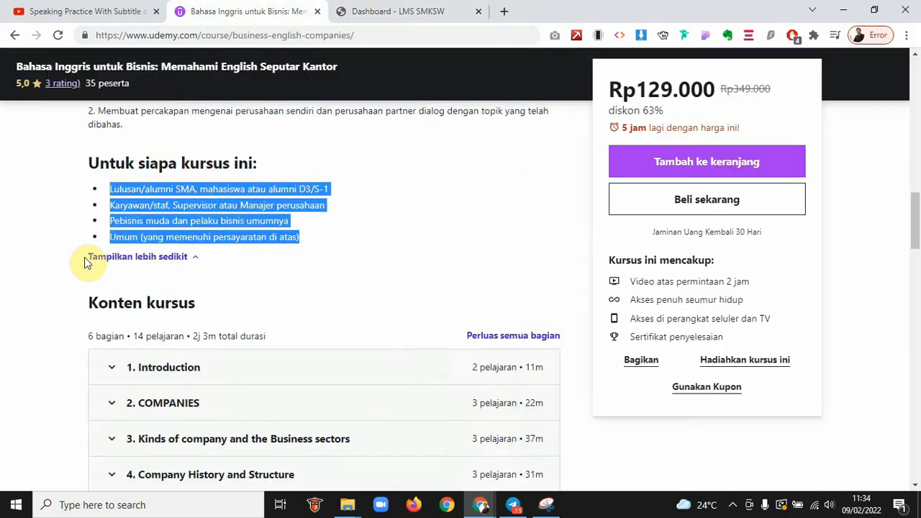
pyautogui.scroll(4, 85, 262)
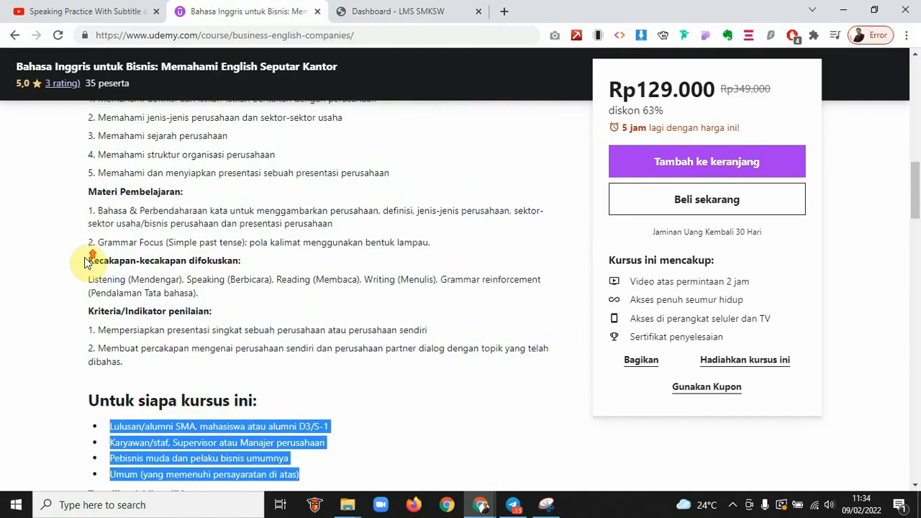
pyautogui.scroll(1, 84, 257)
pyautogui.click(87, 308)
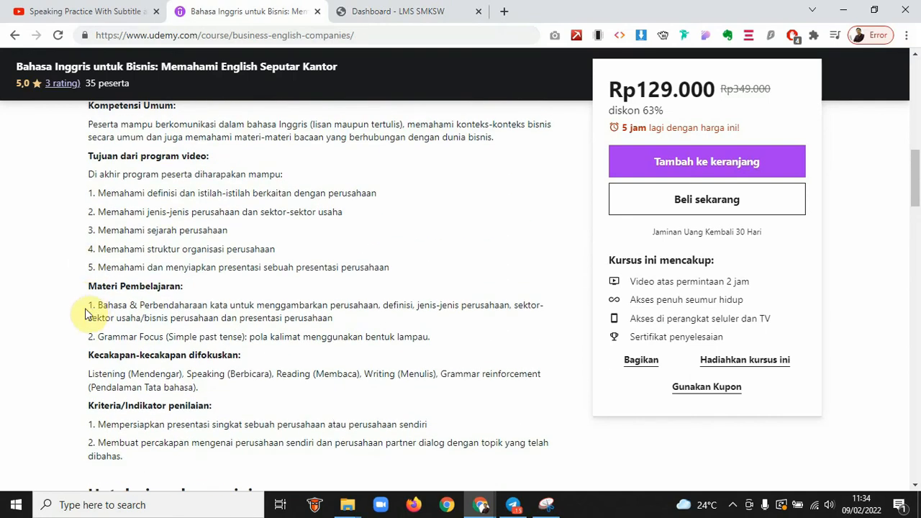
pyautogui.moveTo(90, 308); pyautogui.dragTo(354, 334)
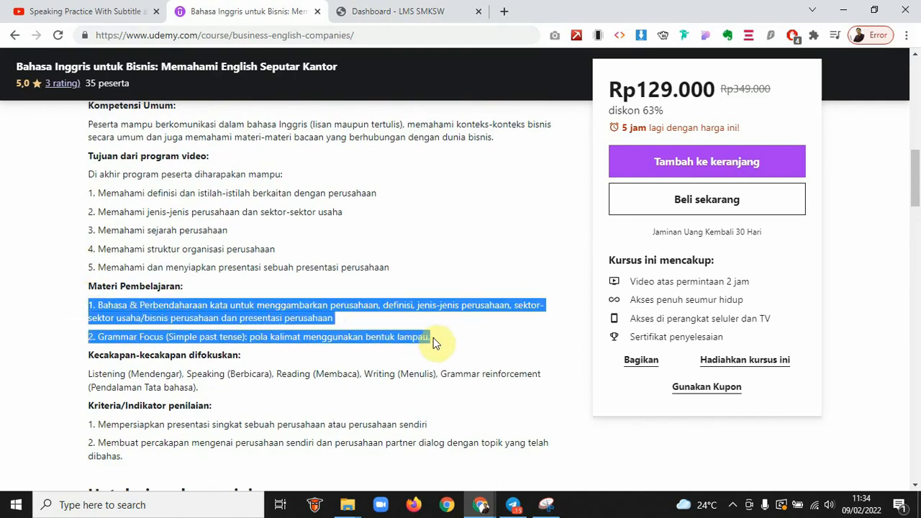
pyautogui.click(375, 7)
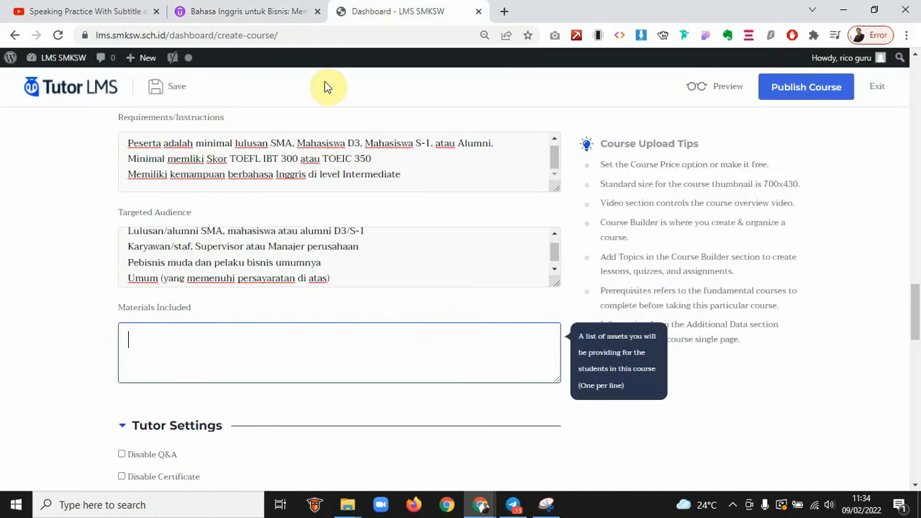
# Paste the two learning-material items into Materials Included and strip their '1. ' and '2. ' numbering
pyautogui.hotkey('ctrl', 'v')
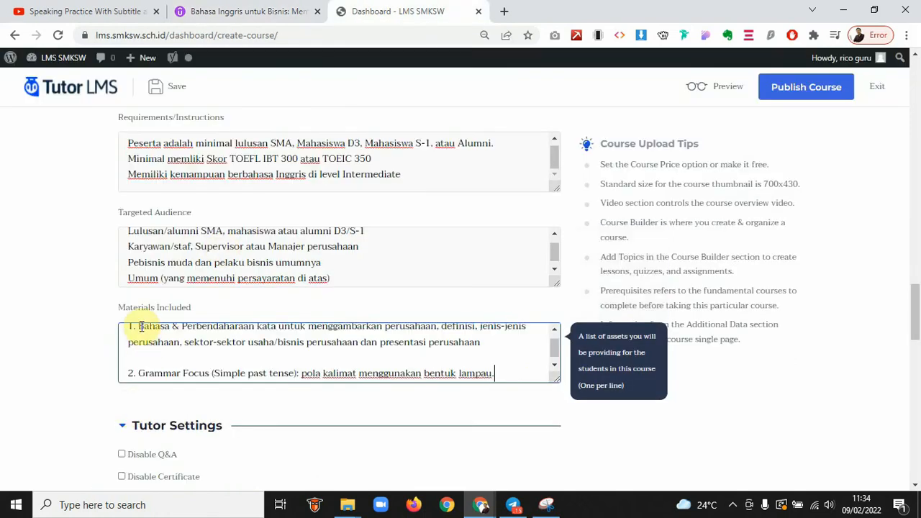
pyautogui.click(142, 331)
pyautogui.press('BackSpace')
pyautogui.press('BackSpace')
pyautogui.press('BackSpace')
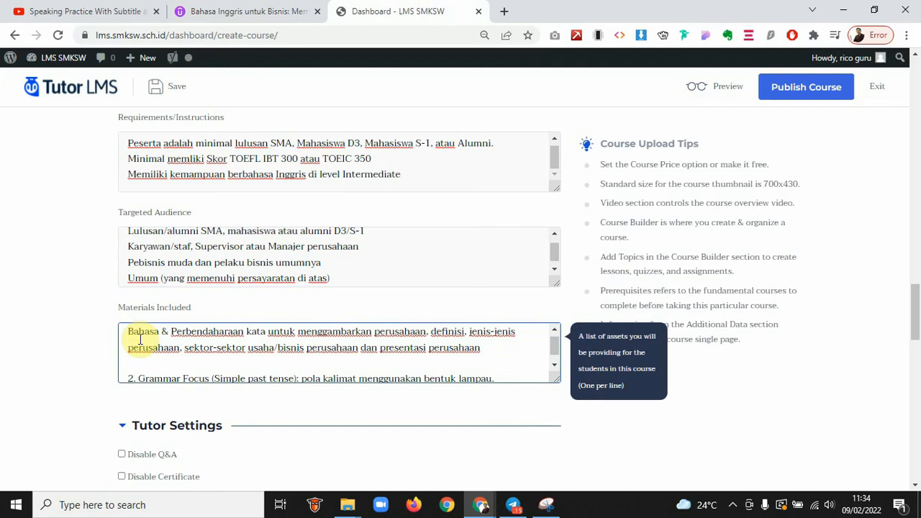
pyautogui.click(137, 378)
pyautogui.press('BackSpace')
pyautogui.press('BackSpace')
pyautogui.press('BackSpace')
pyautogui.press('BackSpace')
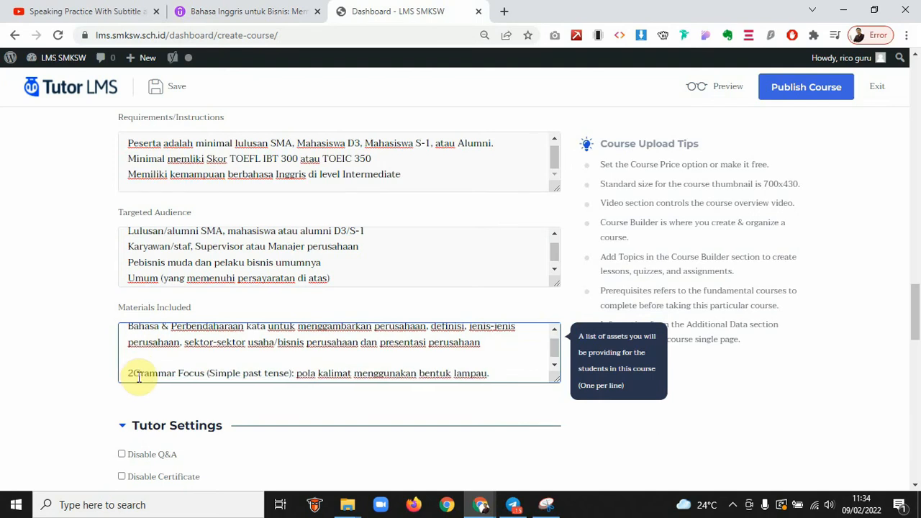
pyautogui.press('Return')
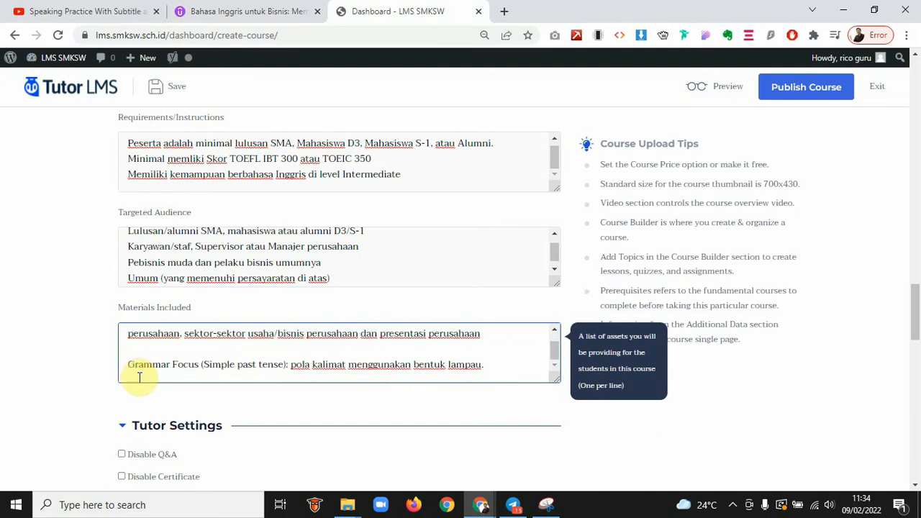
pyautogui.click(78, 382)
pyautogui.scroll(-4, 80, 384)
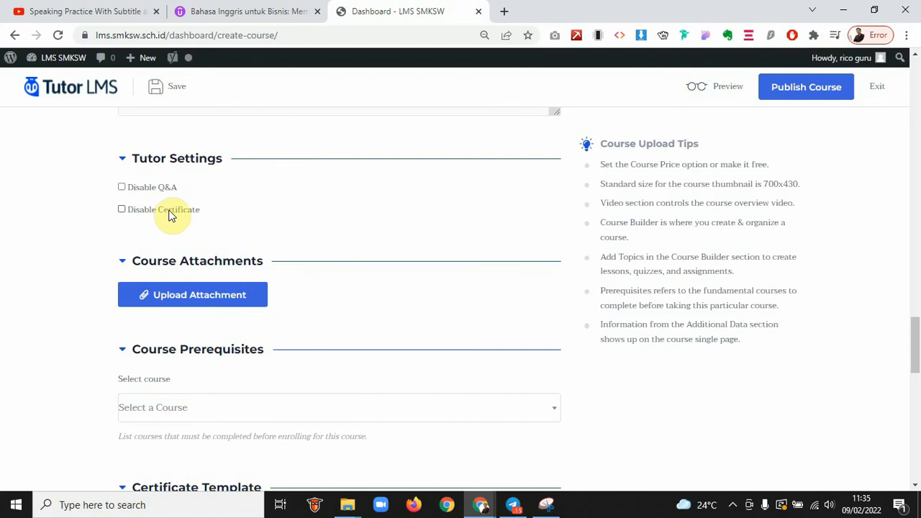
# Leave Disable Q&A and Disable Certificate both unticked, then collapse the Tutor Settings section
pyautogui.click(122, 188)
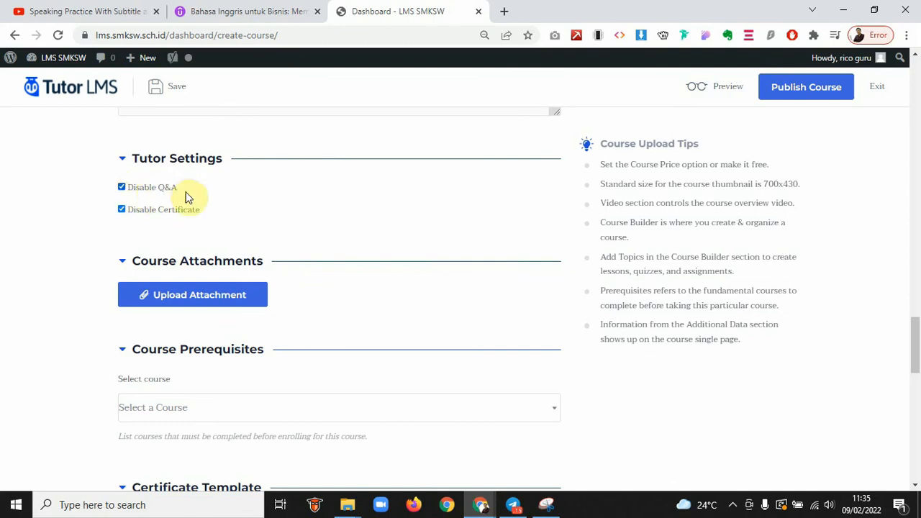
pyautogui.click(122, 210)
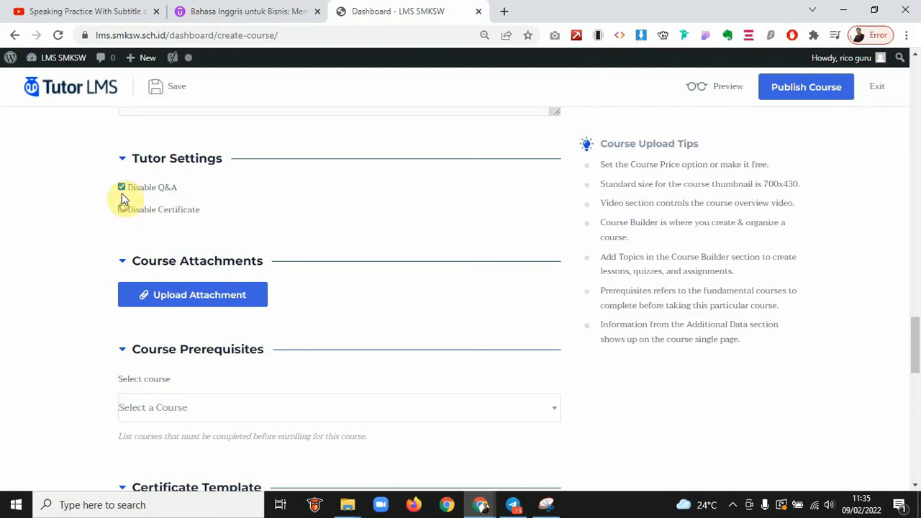
pyautogui.click(121, 188)
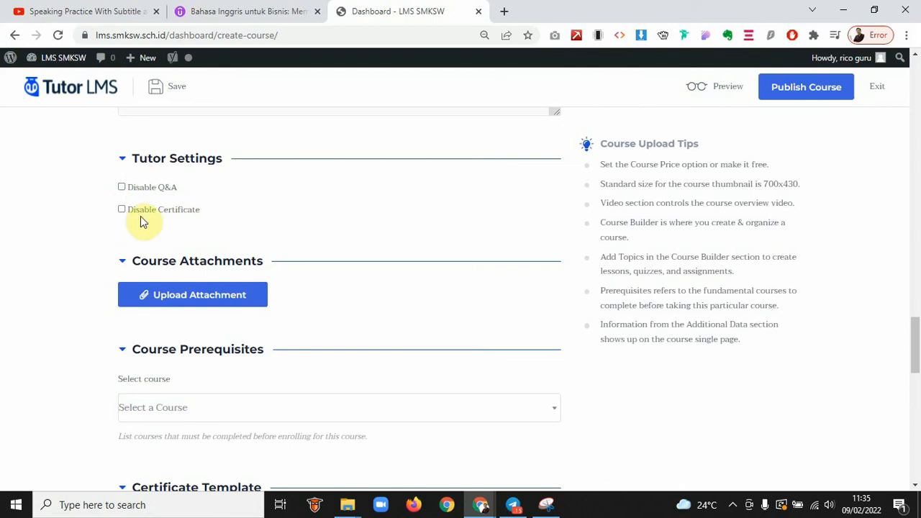
pyautogui.click(122, 159)
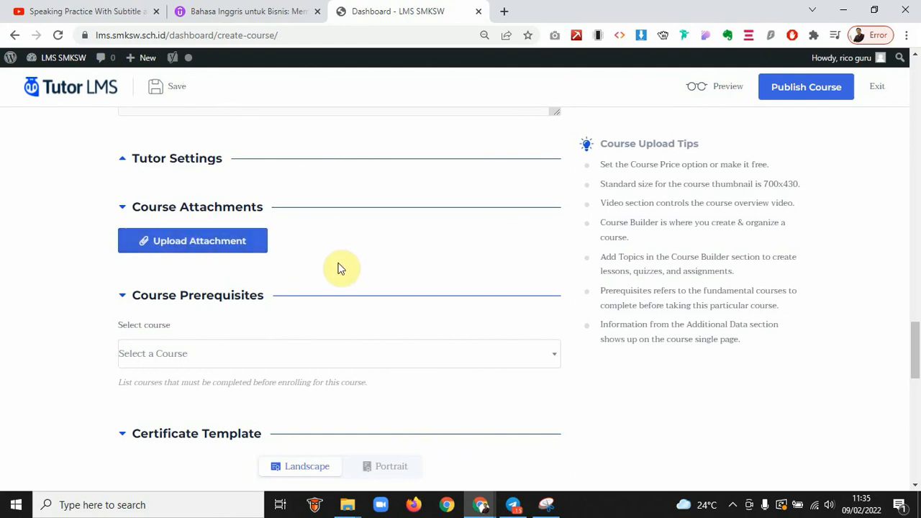
# Collapse Course Attachments, leave no prerequisite course selected, and collapse Course Prerequisites
pyautogui.scroll(-1, 340, 268)
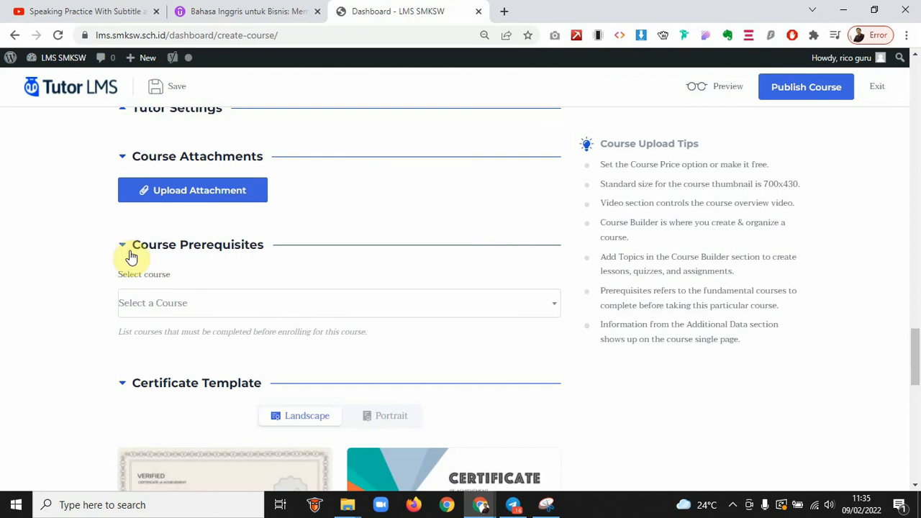
pyautogui.click(123, 159)
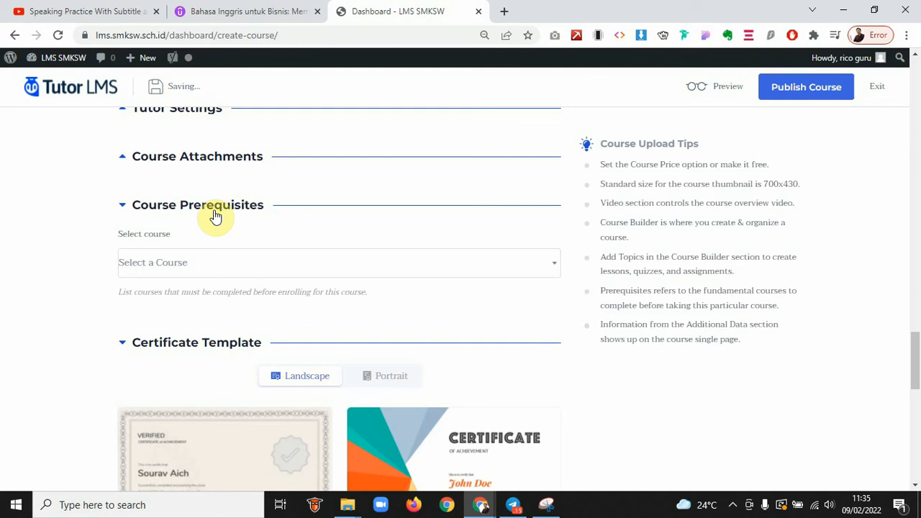
pyautogui.click(160, 262)
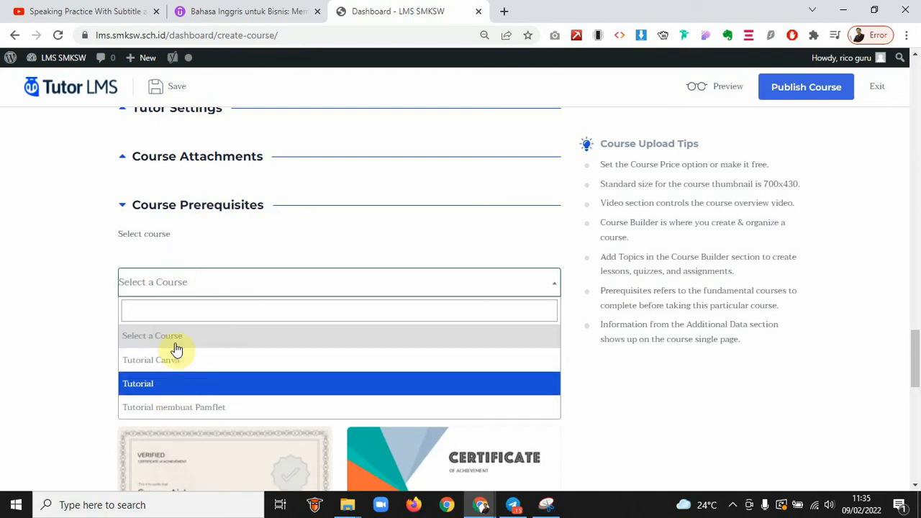
pyautogui.click(169, 279)
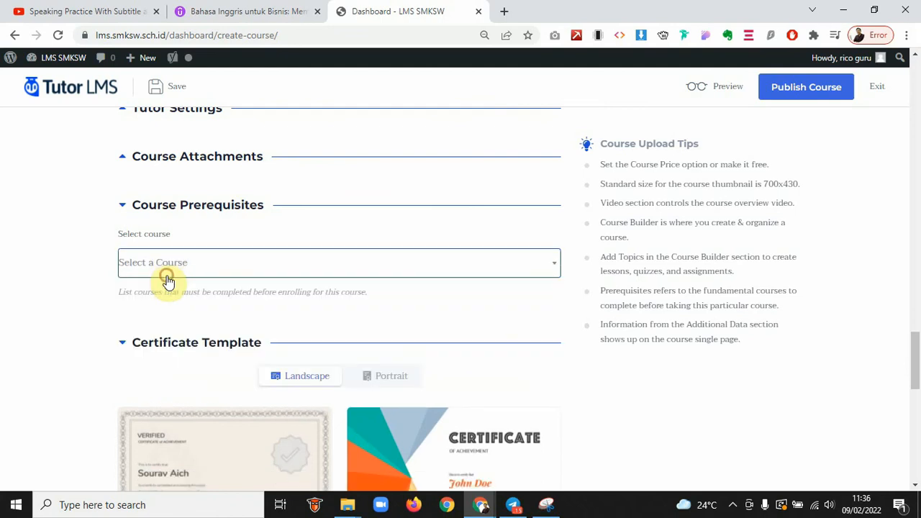
pyautogui.scroll(-2, 91, 314)
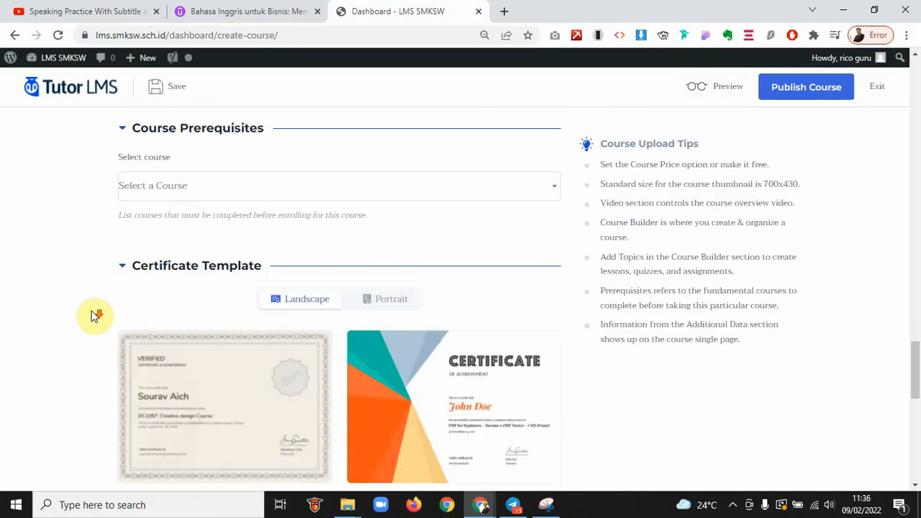
pyautogui.scroll(-1, 95, 315)
pyautogui.scroll(2, 92, 314)
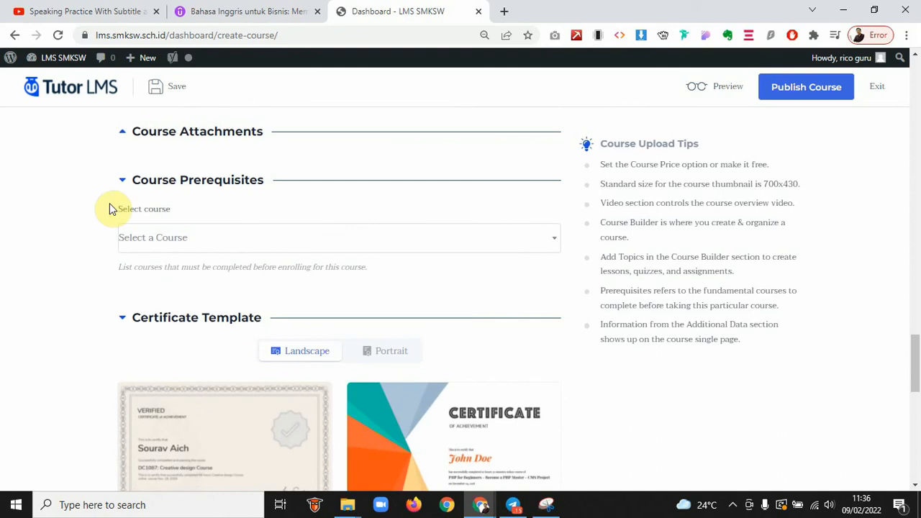
pyautogui.click(123, 182)
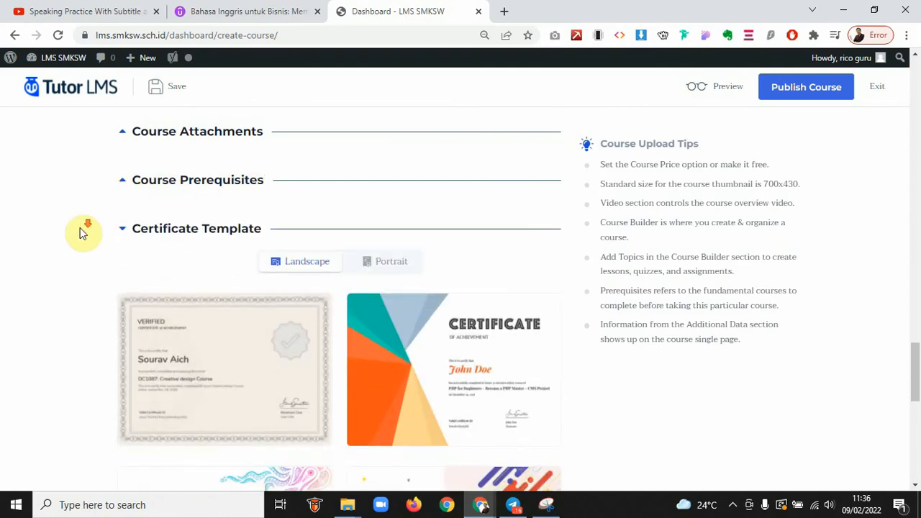
# Browse the Portrait certificate templates, then return to the Landscape designs
pyautogui.scroll(-1, 84, 230)
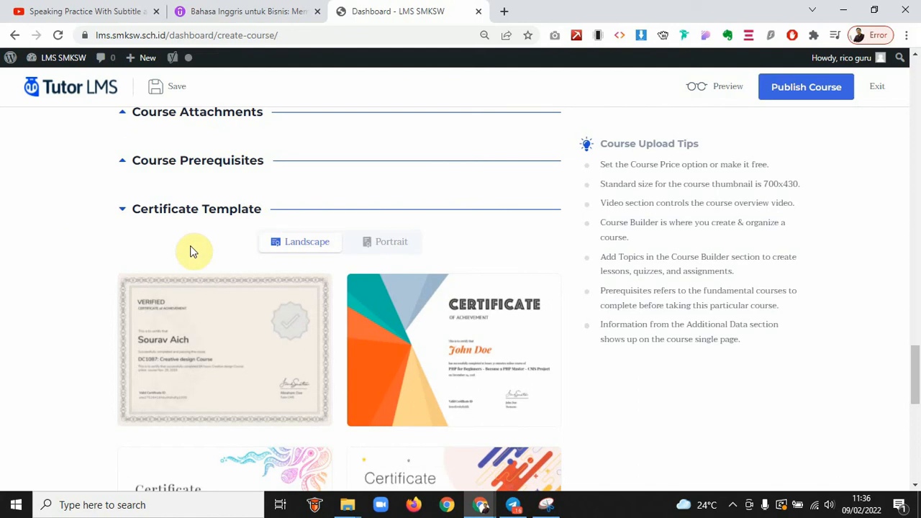
pyautogui.scroll(-1, 120, 260)
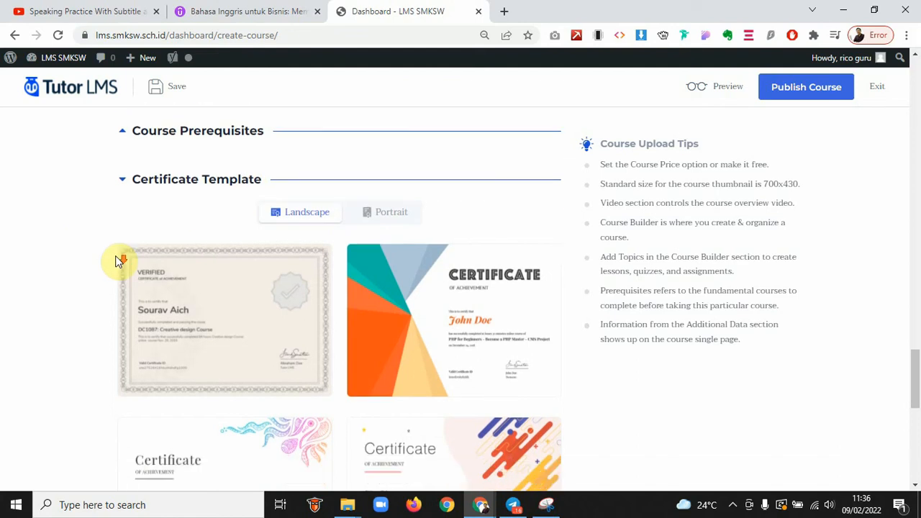
pyautogui.click(384, 215)
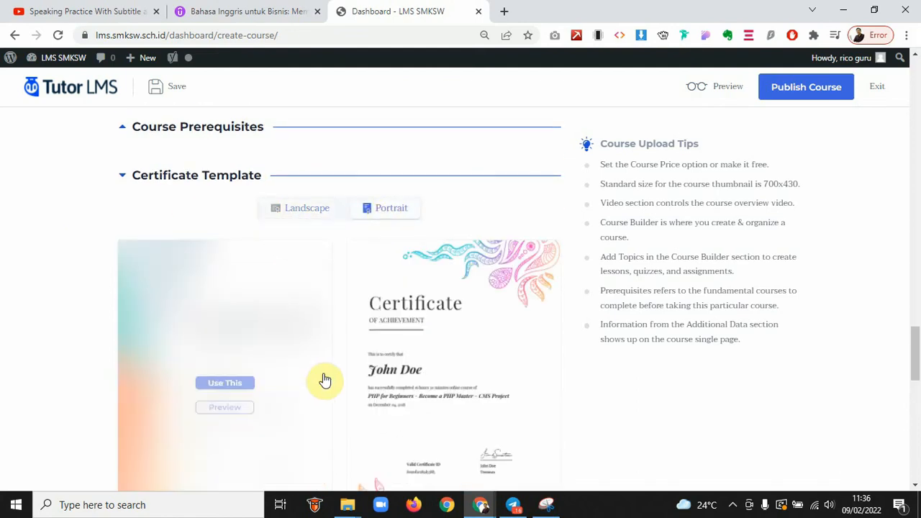
pyautogui.scroll(-3, 323, 380)
pyautogui.scroll(3, 325, 379)
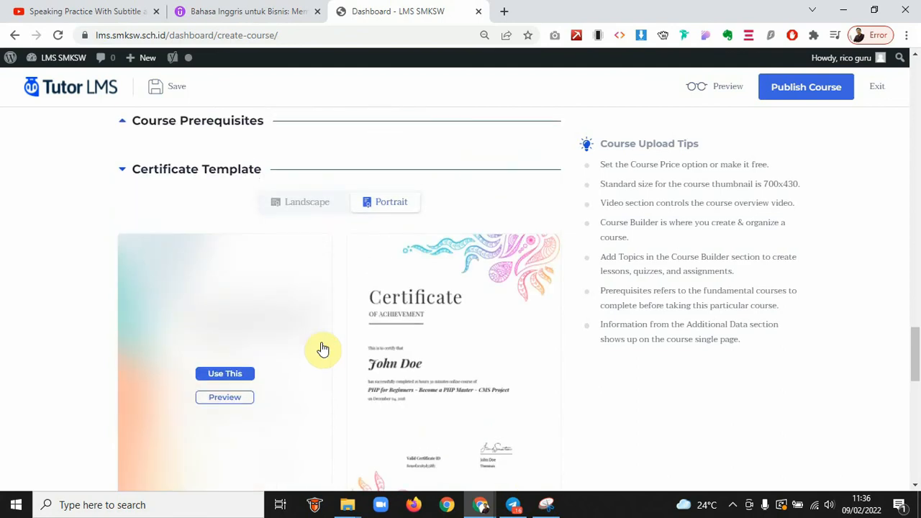
pyautogui.click(295, 205)
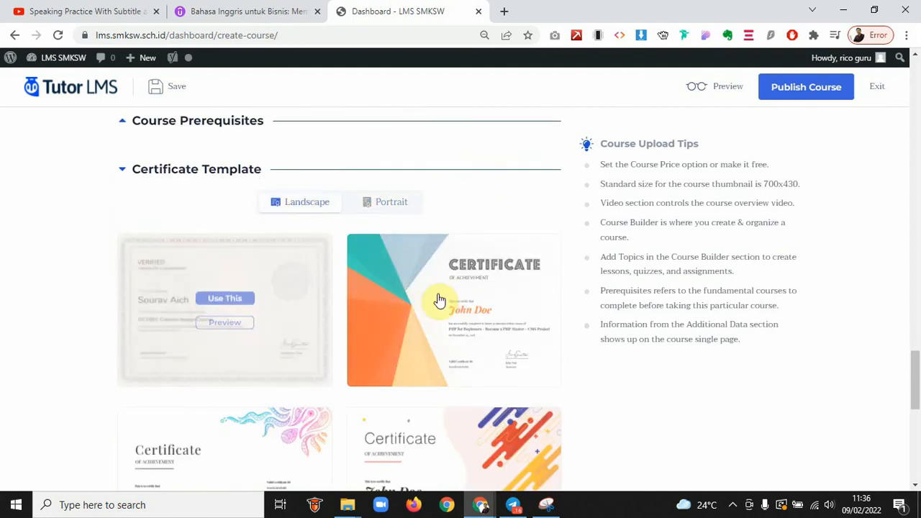
# Use the pastel pink-and-purple wave Landscape design as the course's certificate template
pyautogui.scroll(-1, 211, 374)
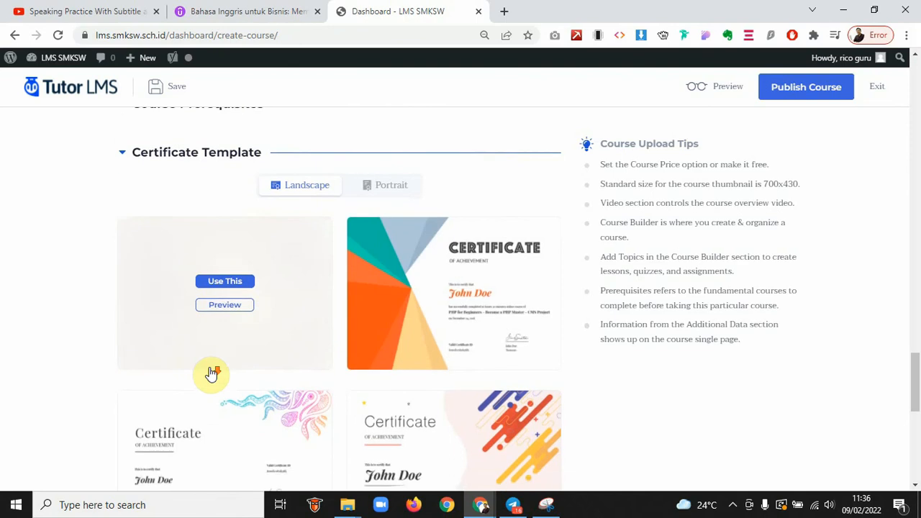
pyautogui.scroll(-2, 211, 374)
pyautogui.scroll(-3, 211, 374)
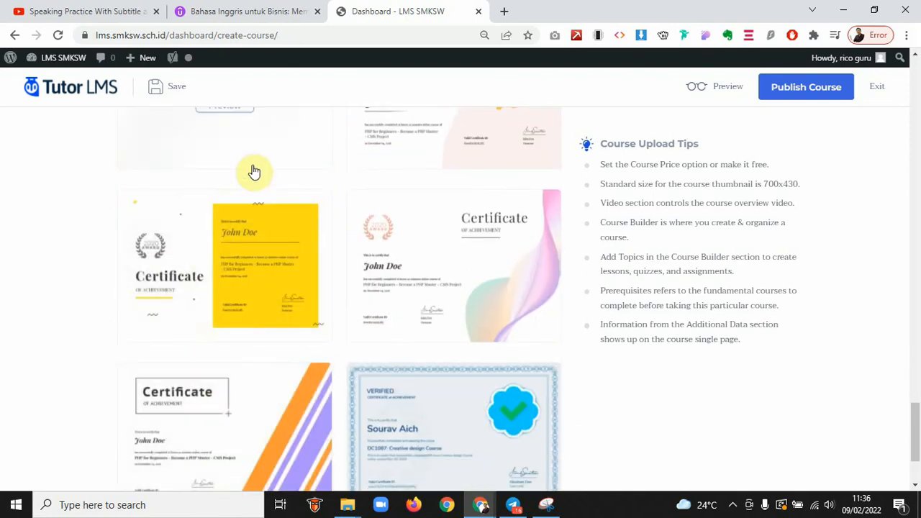
pyautogui.scroll(-1, 33, 370)
pyautogui.scroll(-1, 33, 373)
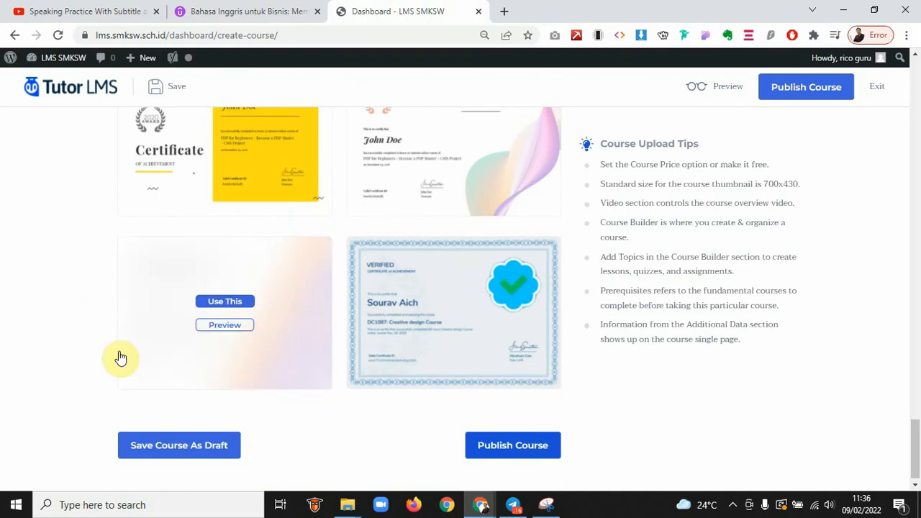
pyautogui.scroll(-1, 121, 357)
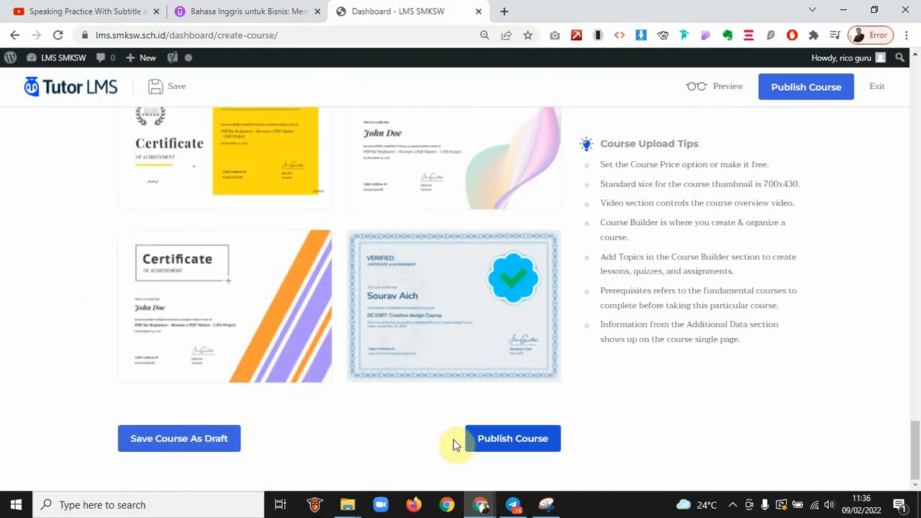
pyautogui.scroll(3, 411, 364)
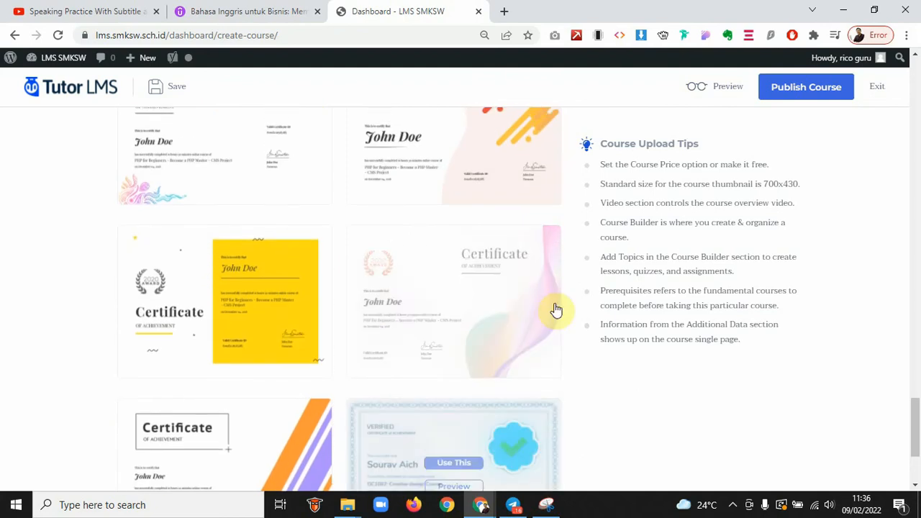
pyautogui.click(456, 291)
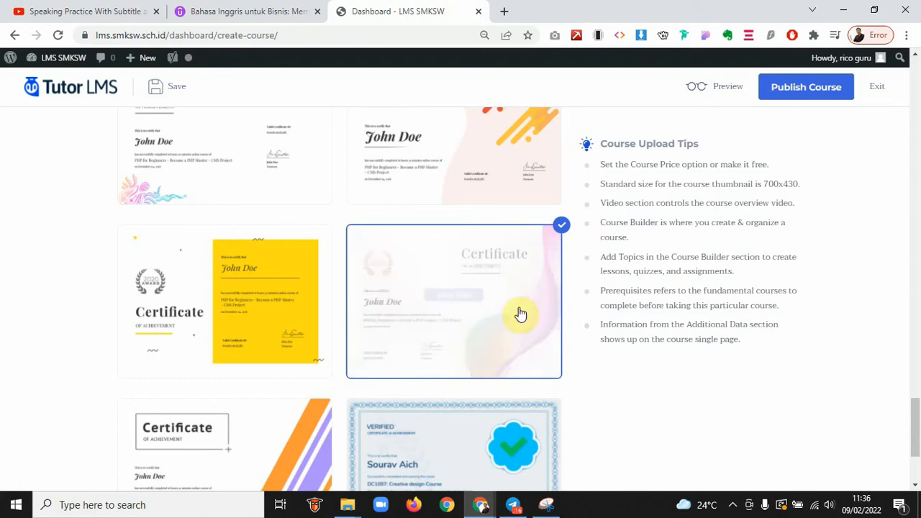
pyautogui.scroll(-3, 50, 343)
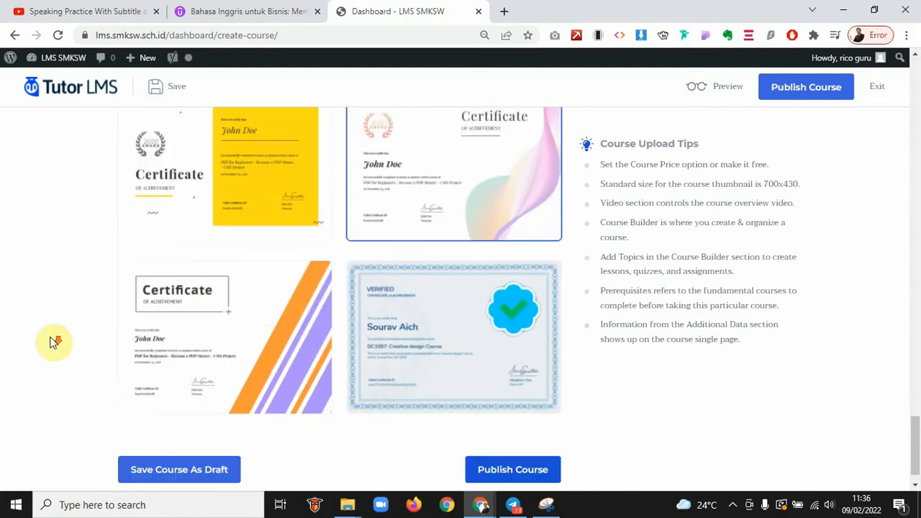
# Save the course as a draft and view its front-end preview page in the new tab
pyautogui.click(180, 453)
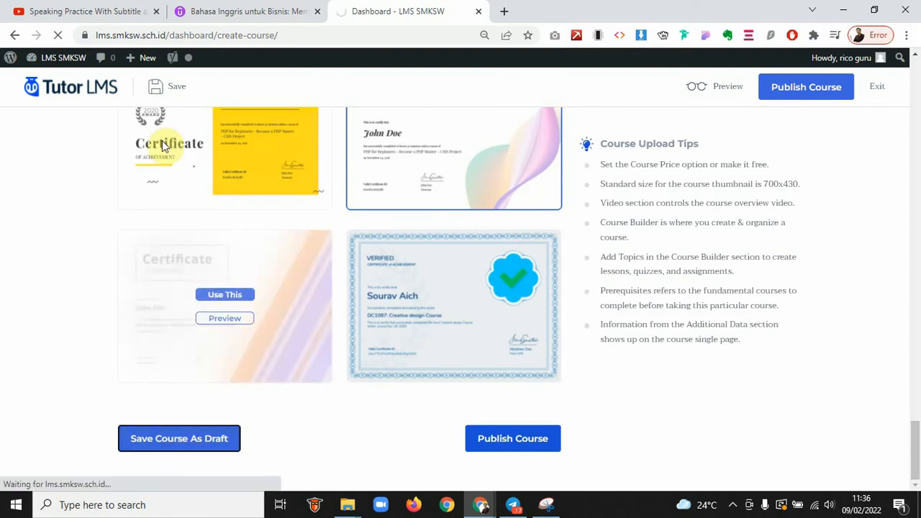
pyautogui.click(179, 100)
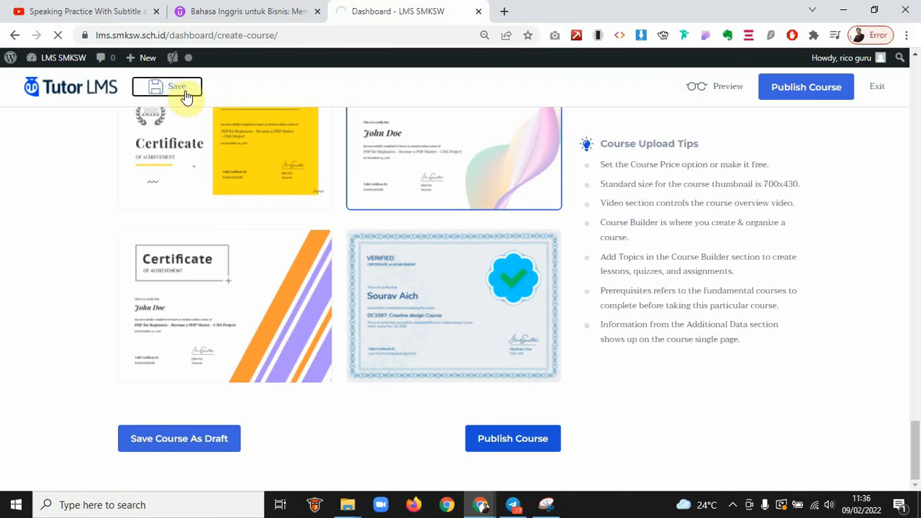
pyautogui.click(526, 446)
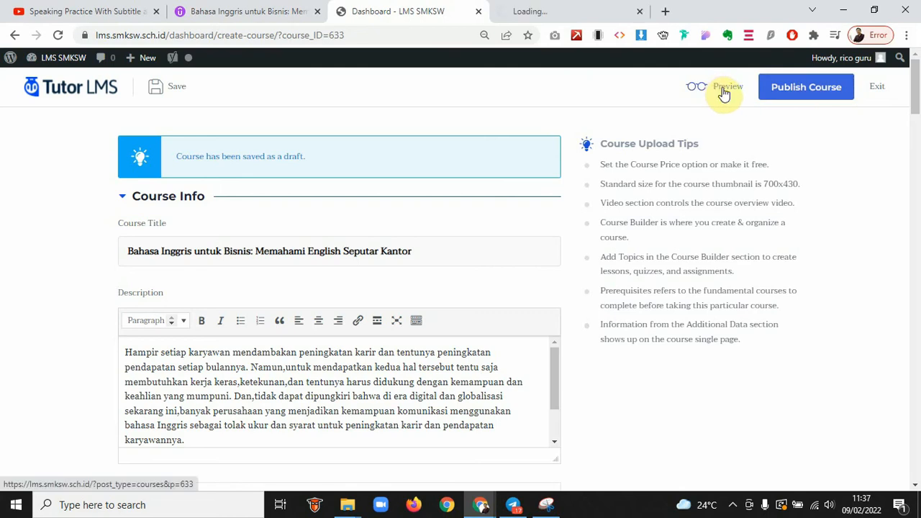
pyautogui.click(560, 10)
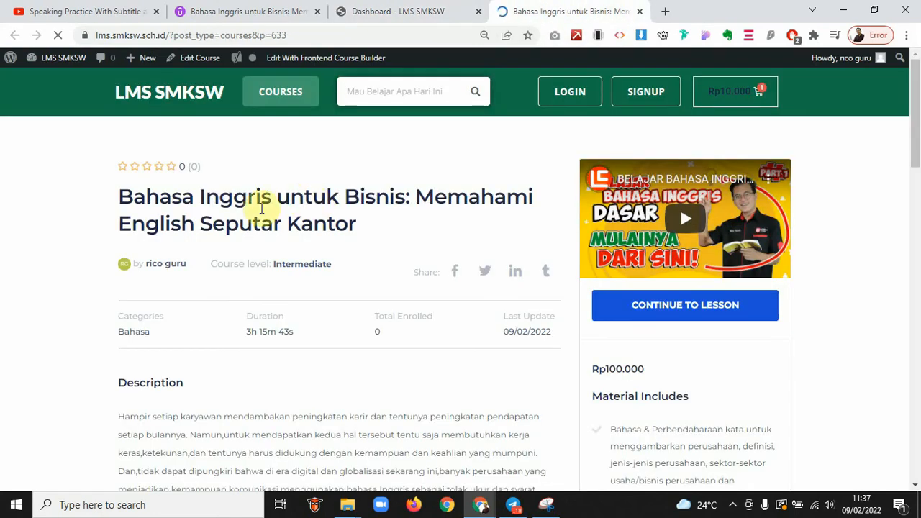
# Compare with the original Udemy listing, then move the course preview tab beside it
pyautogui.click(238, 10)
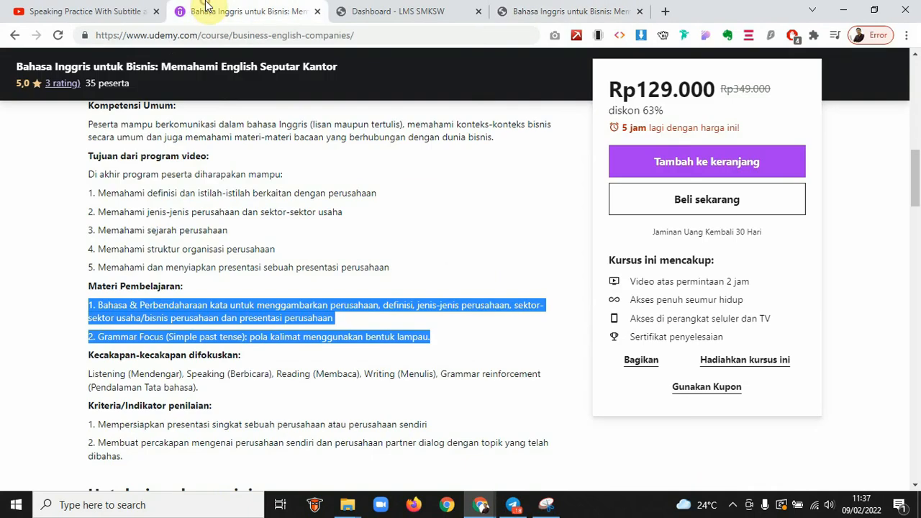
pyautogui.scroll(10, 159, 166)
pyautogui.scroll(1, 159, 167)
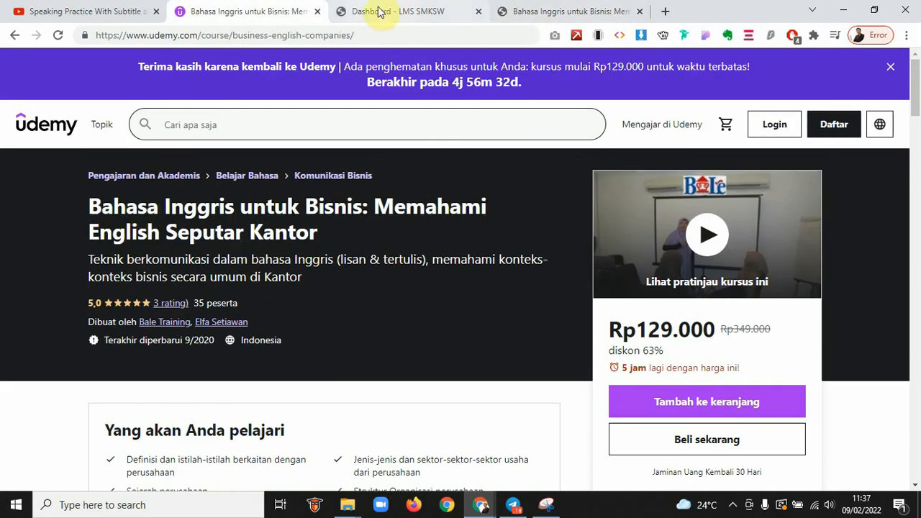
pyautogui.moveTo(530, 9); pyautogui.dragTo(392, 8)
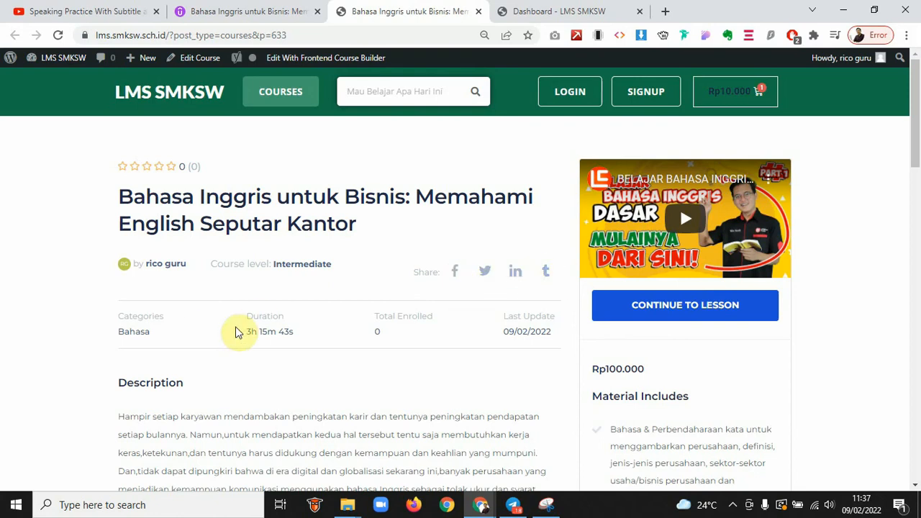
# Scroll the course preview page and briefly play then pause the intro video
pyautogui.scroll(-2, 358, 335)
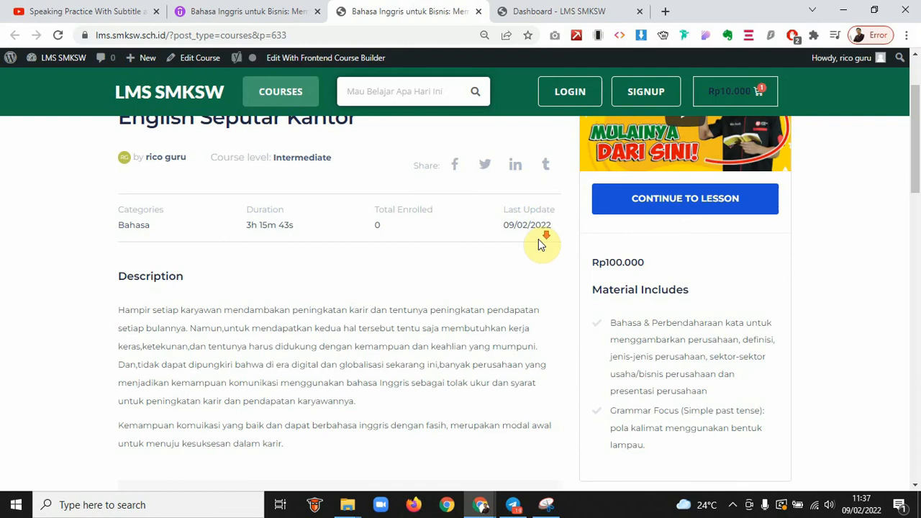
pyautogui.scroll(-1, 538, 240)
pyautogui.scroll(2, 538, 245)
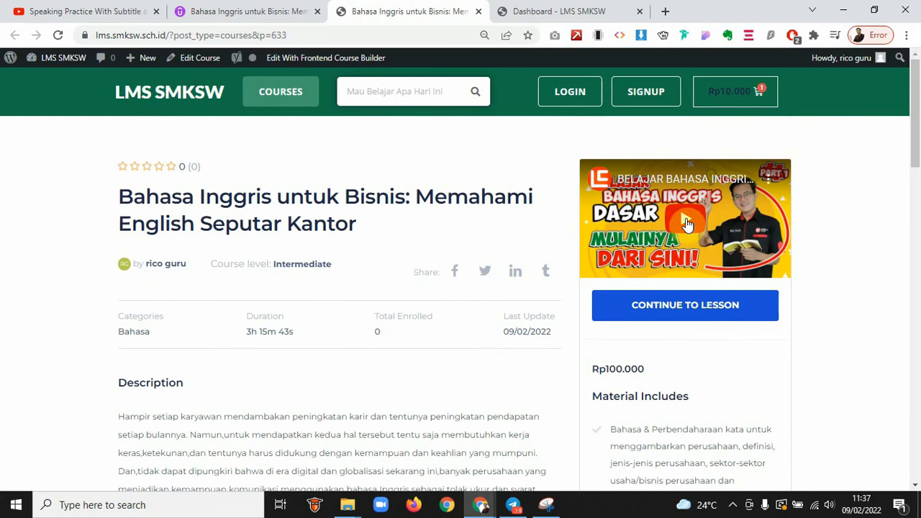
pyautogui.click(686, 223)
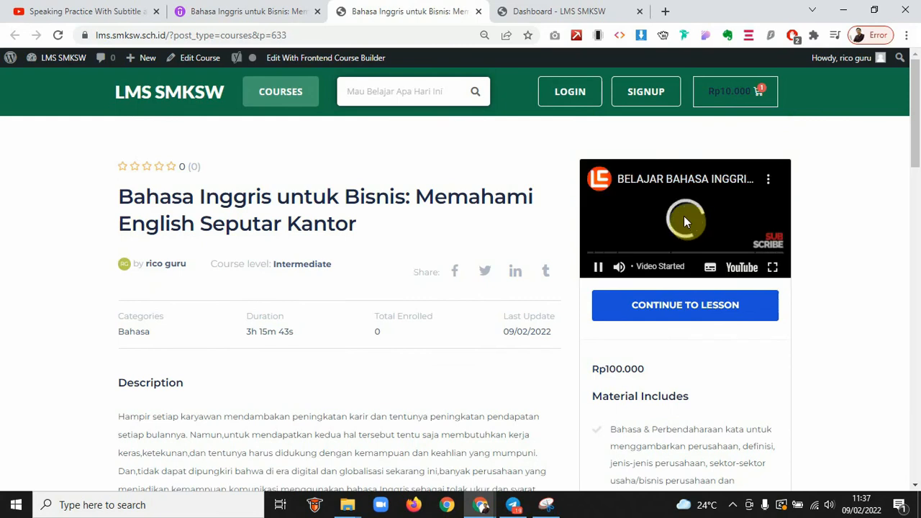
pyautogui.click(673, 211)
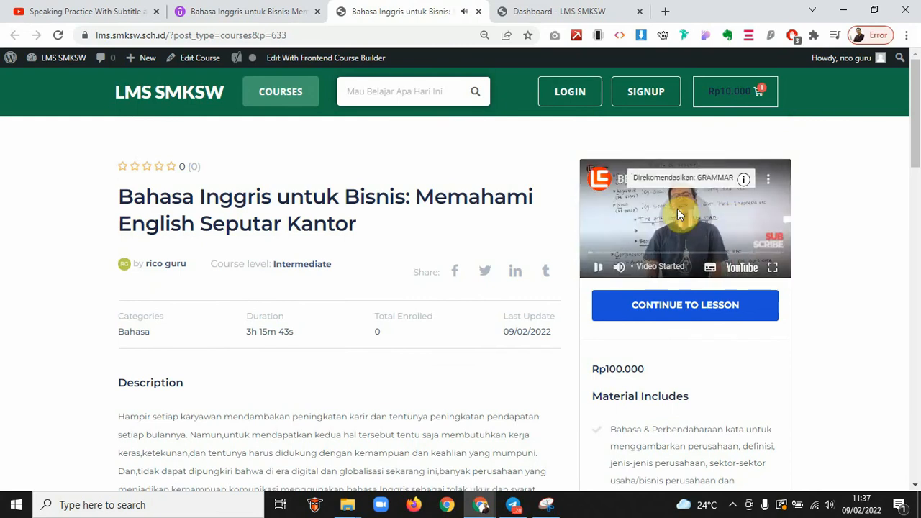
# Highlight the course price, Material Includes items, learning outcomes and Requirements list
pyautogui.scroll(-2, 684, 377)
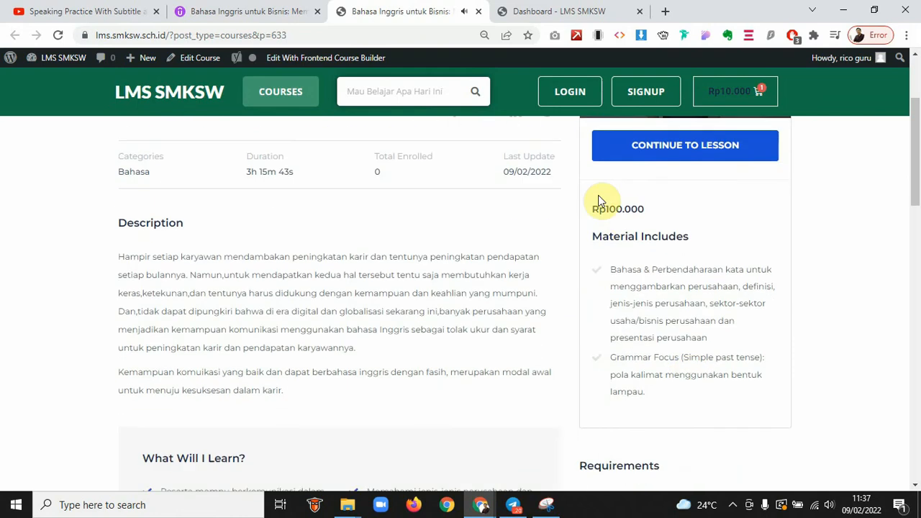
pyautogui.moveTo(595, 208); pyautogui.dragTo(638, 209)
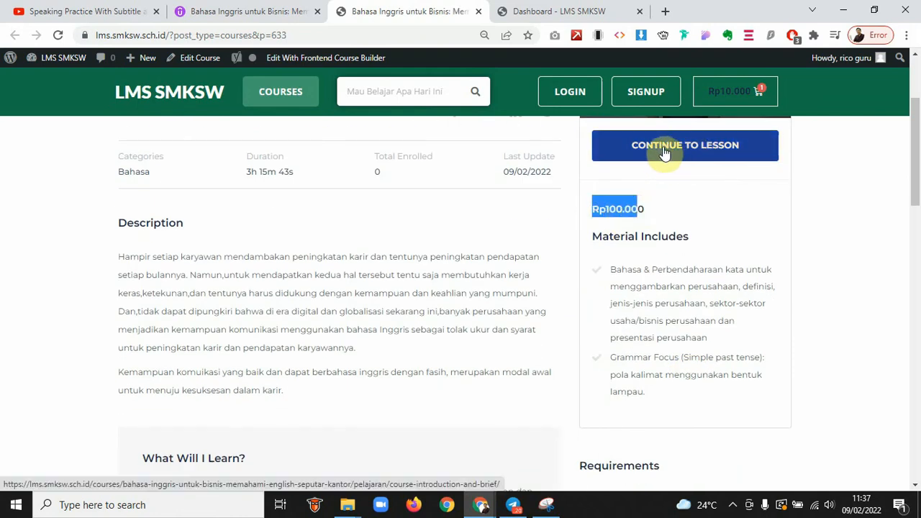
pyautogui.moveTo(641, 269); pyautogui.dragTo(661, 310)
pyautogui.scroll(-1, 662, 310)
pyautogui.moveTo(613, 189); pyautogui.dragTo(728, 295)
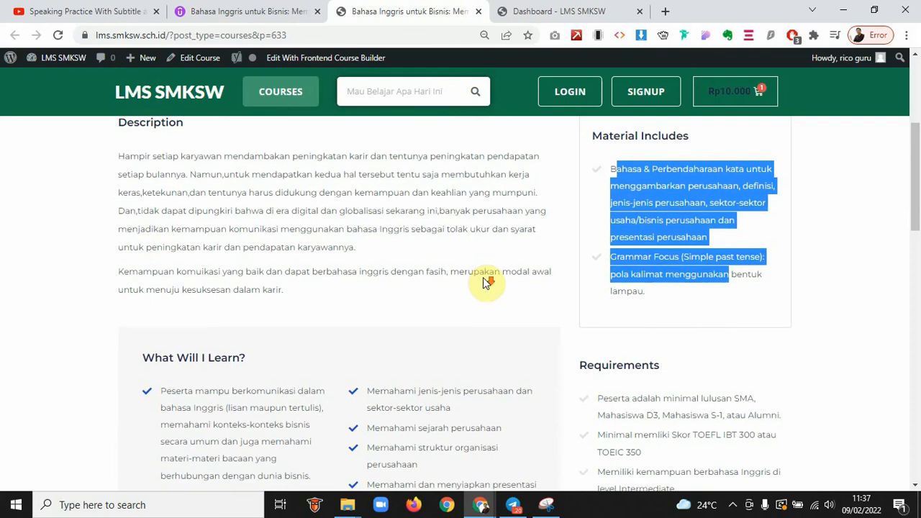
pyautogui.scroll(-3, 487, 281)
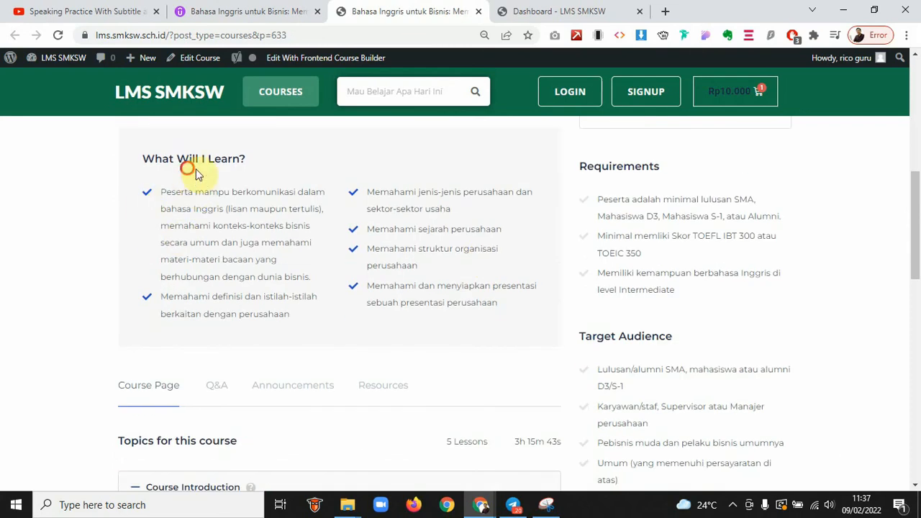
pyautogui.moveTo(184, 225); pyautogui.dragTo(274, 264)
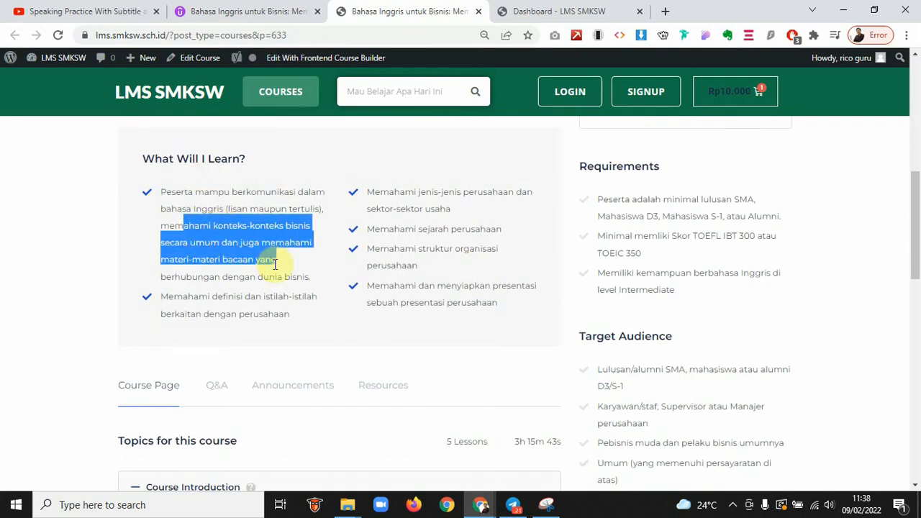
pyautogui.moveTo(395, 180); pyautogui.dragTo(468, 257)
pyautogui.moveTo(632, 216); pyautogui.dragTo(709, 297)
# Expand the Course Introduction and Companies topics to list all five lessons
pyautogui.scroll(-2, 712, 293)
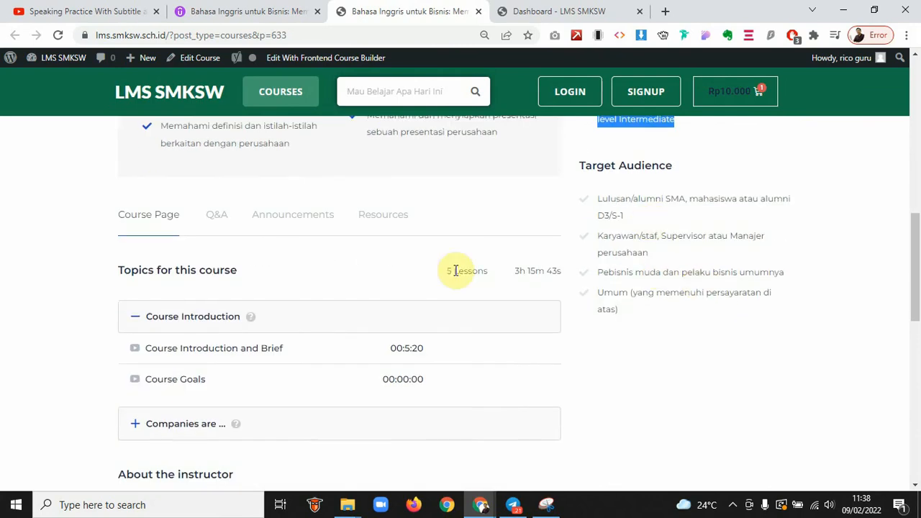
pyautogui.scroll(-1, 338, 263)
pyautogui.scroll(1, 328, 259)
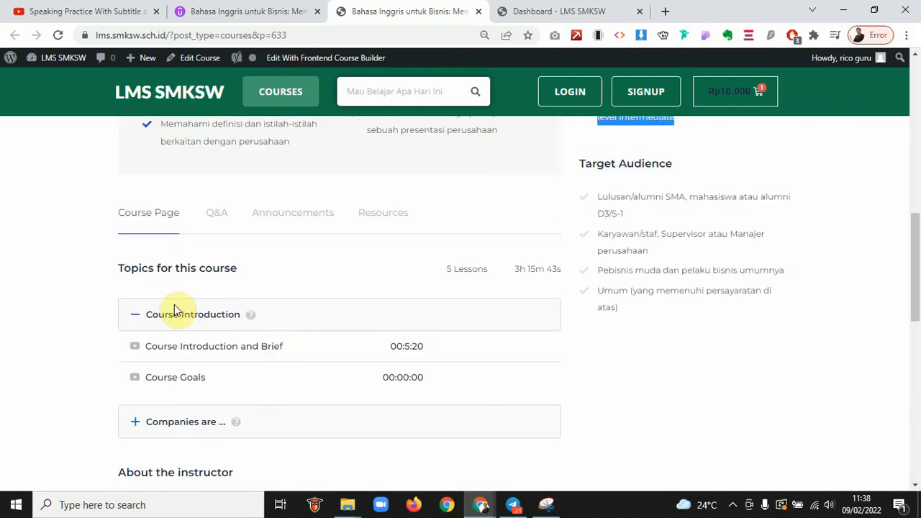
pyautogui.click(139, 314)
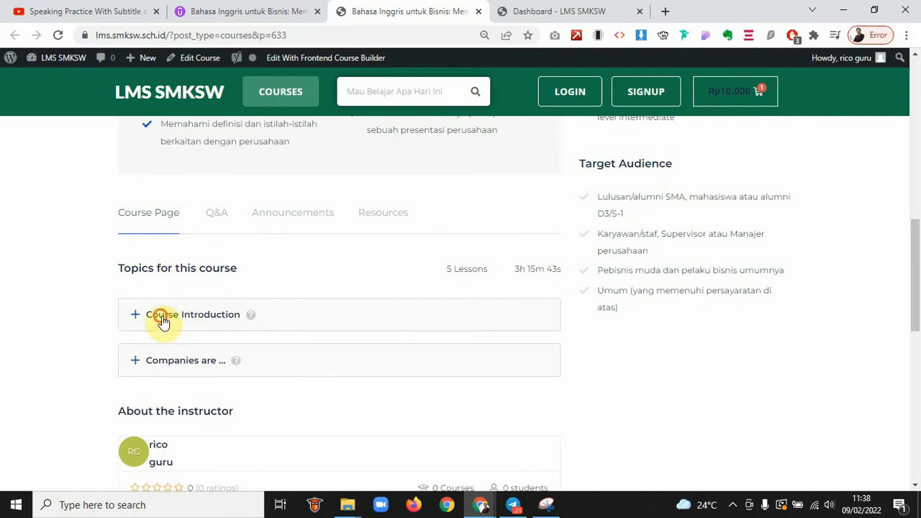
pyautogui.click(162, 320)
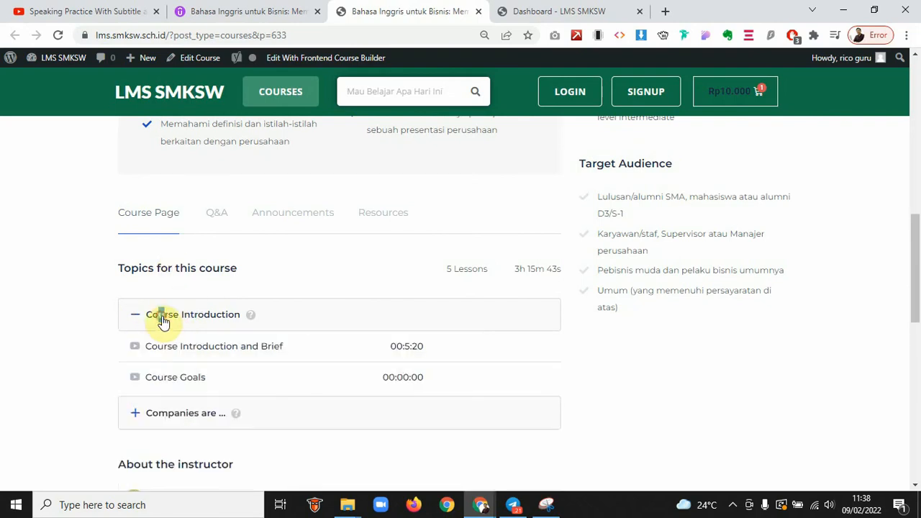
pyautogui.click(165, 424)
pyautogui.press('super+s')
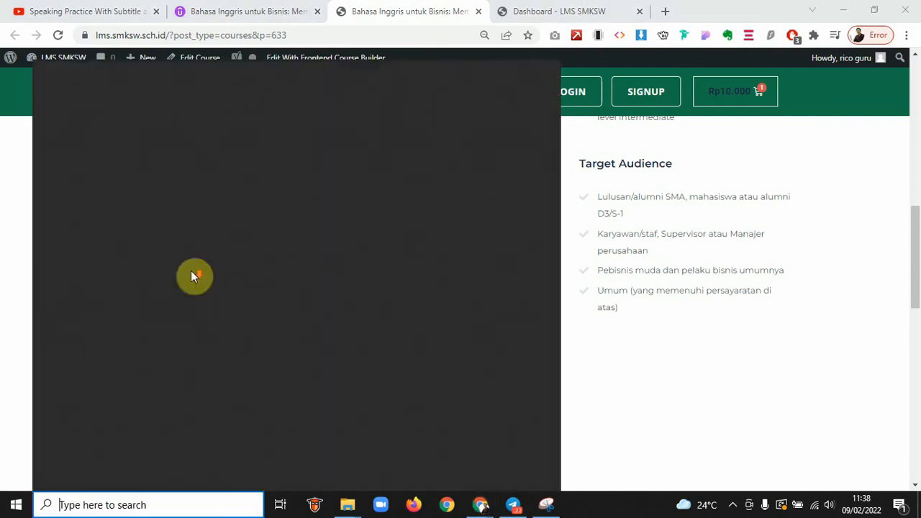
pyautogui.click(2, 267)
pyautogui.scroll(-2, 4, 266)
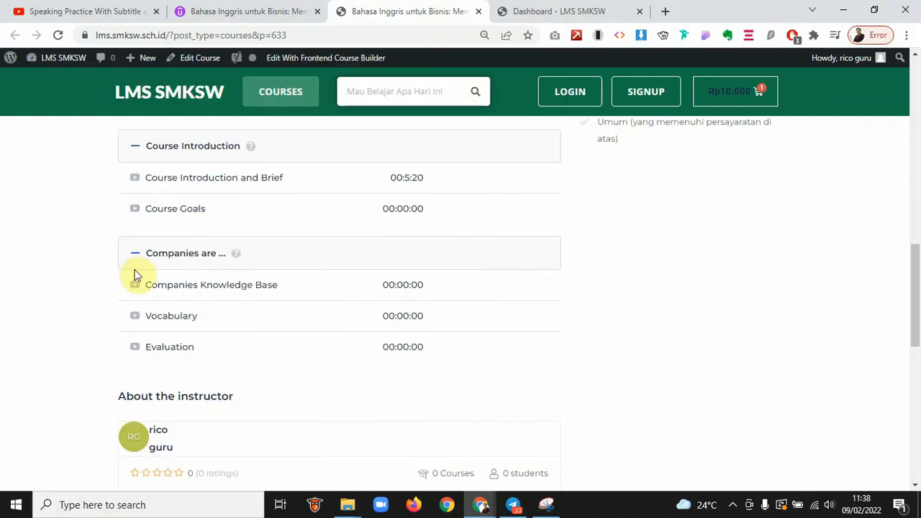
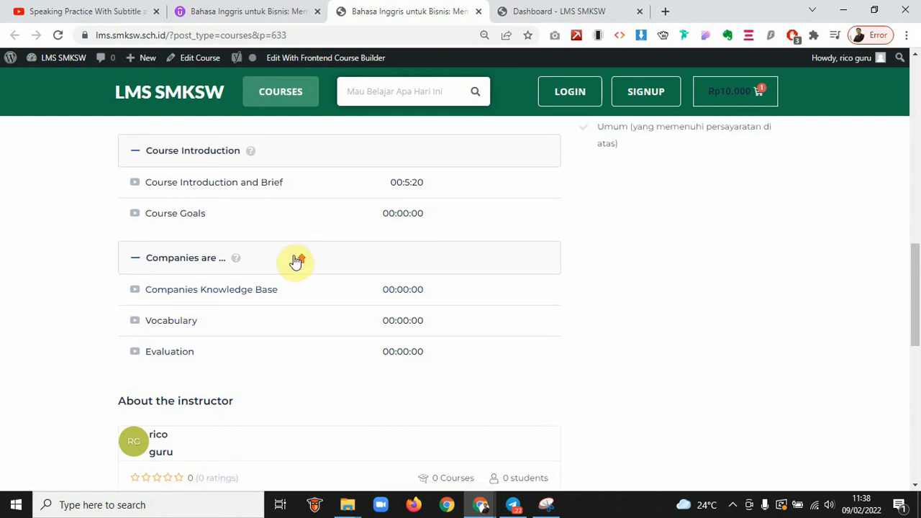
# Open the course's Q&A section and scroll through it
pyautogui.scroll(3, 296, 262)
pyautogui.scroll(2, 296, 261)
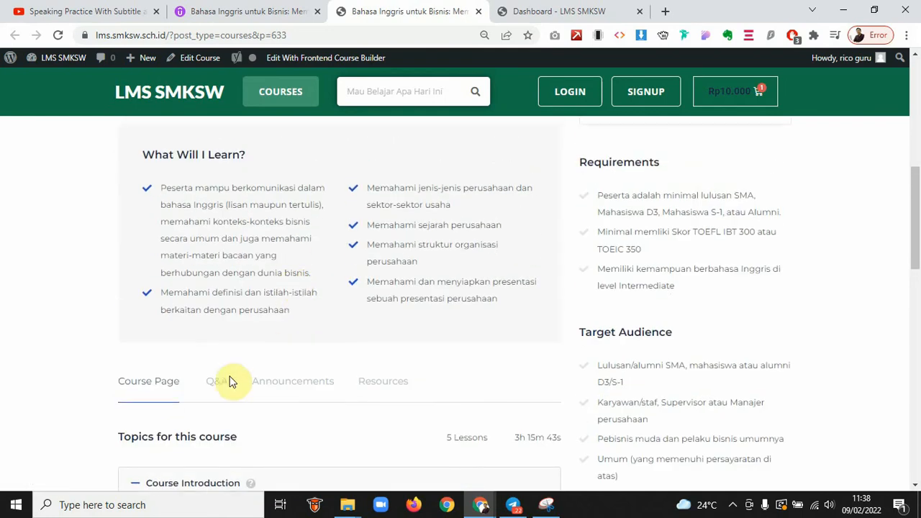
pyautogui.click(217, 389)
pyautogui.scroll(-2, 222, 390)
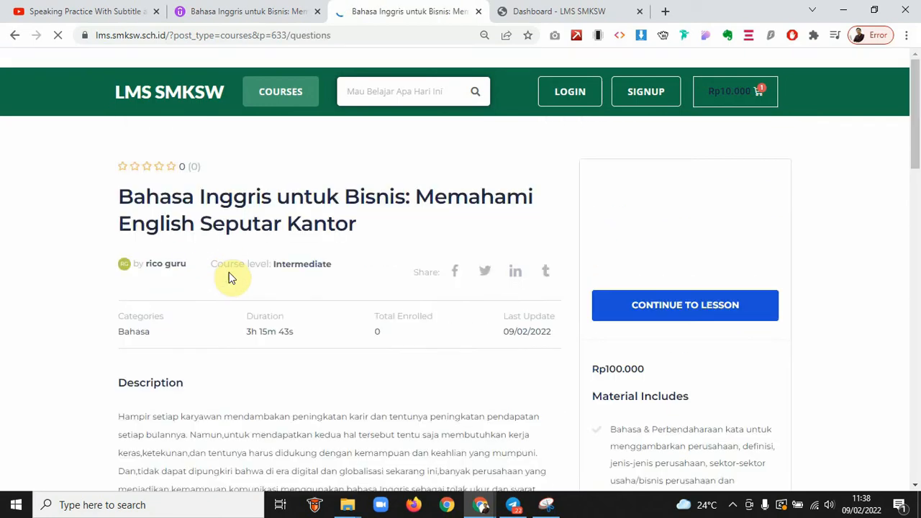
pyautogui.scroll(-8, 242, 297)
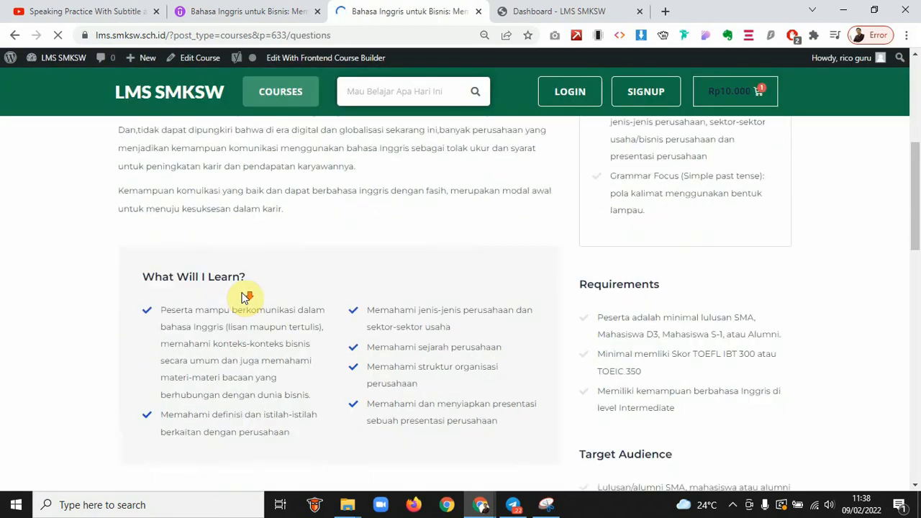
pyautogui.scroll(-2, 243, 297)
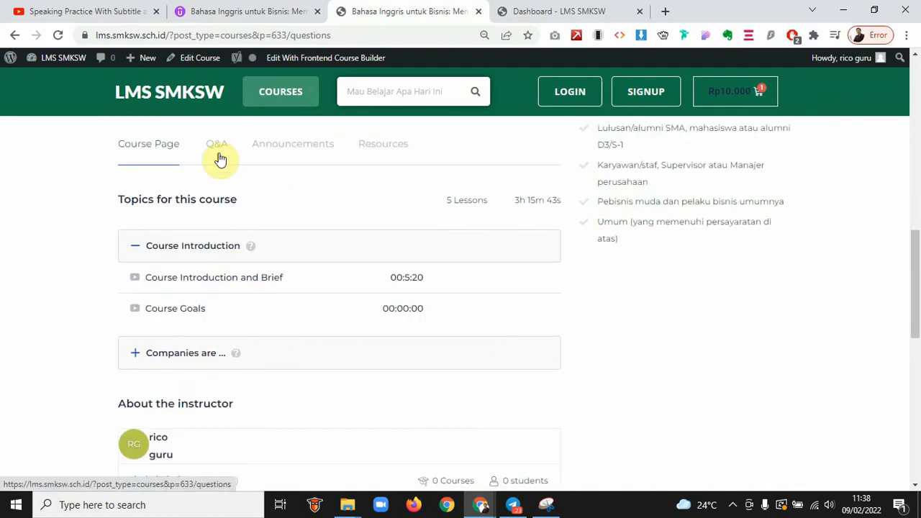
pyautogui.scroll(-3, 314, 246)
pyautogui.scroll(2, 314, 246)
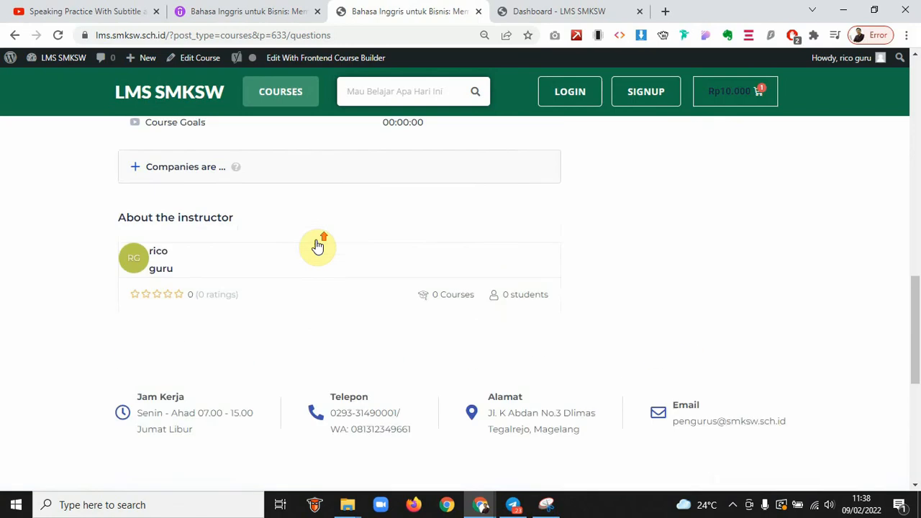
pyautogui.scroll(2, 314, 272)
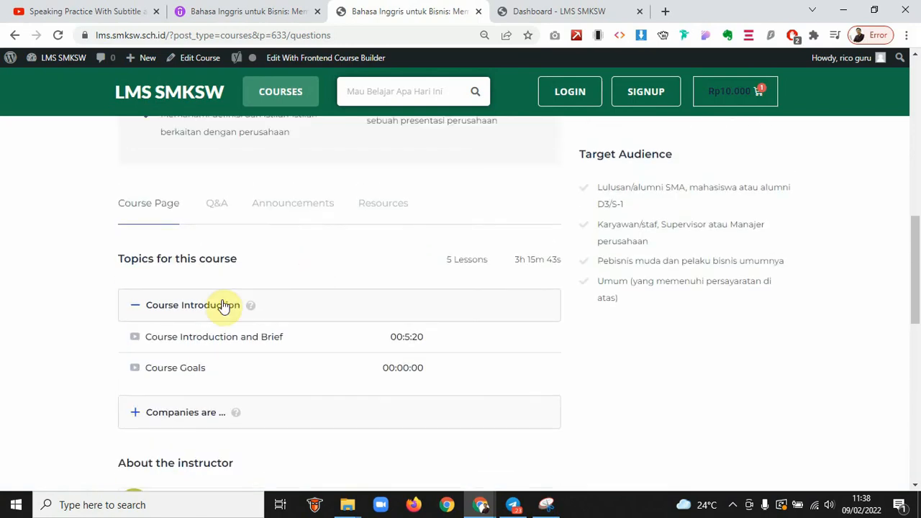
# Collapse the Course Introduction topic, review Announcements, and return to the top of the course page
pyautogui.click(185, 305)
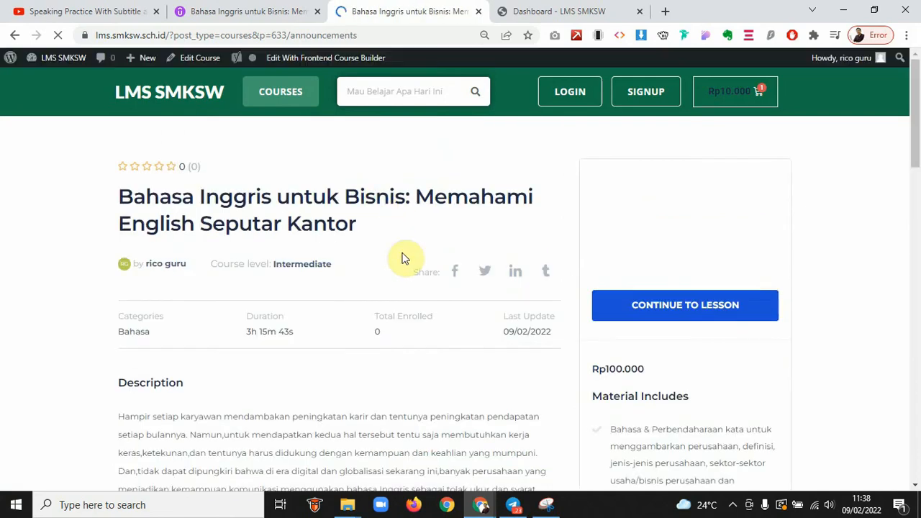
pyautogui.scroll(-1, 405, 258)
pyautogui.scroll(-10, 405, 257)
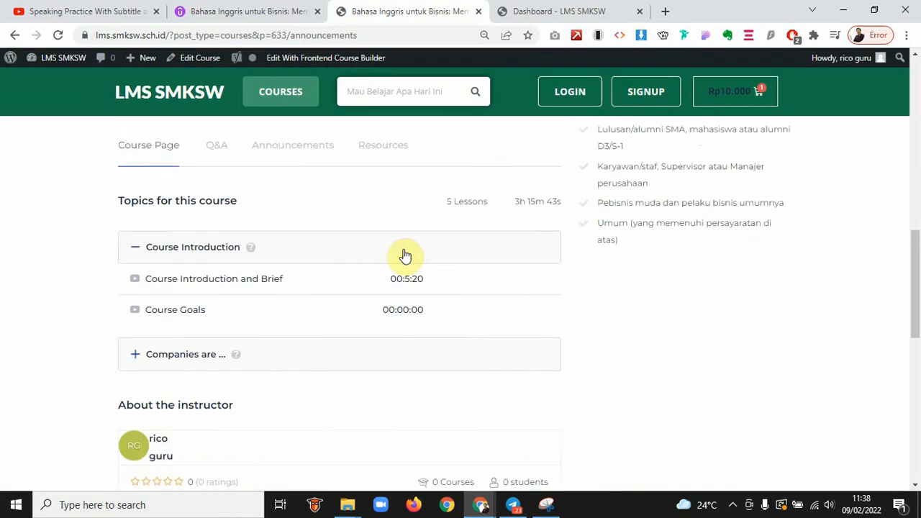
pyautogui.scroll(-2, 405, 257)
pyautogui.scroll(3, 405, 257)
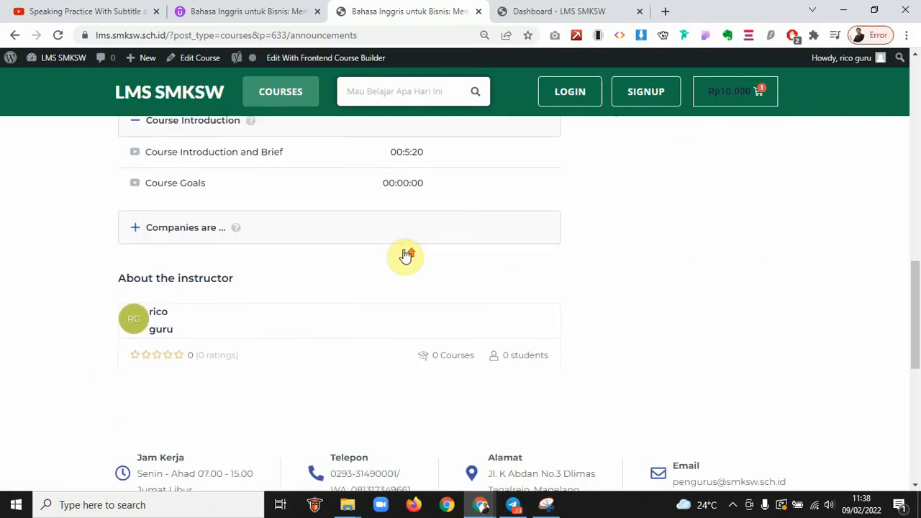
pyautogui.scroll(2, 405, 257)
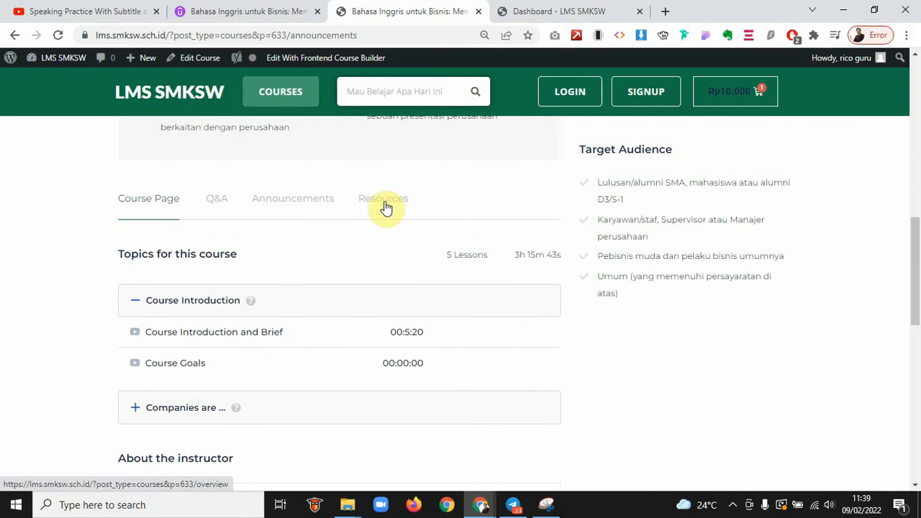
pyautogui.scroll(10, 407, 224)
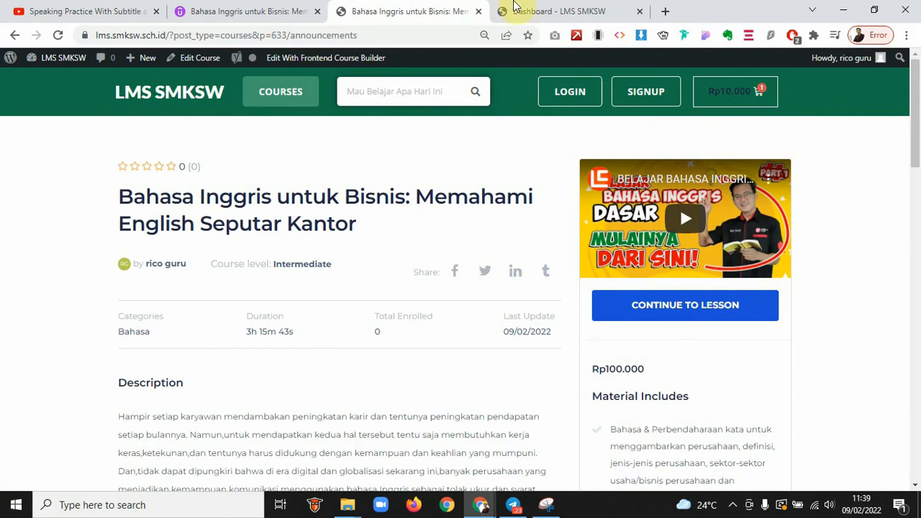
pyautogui.click(551, 11)
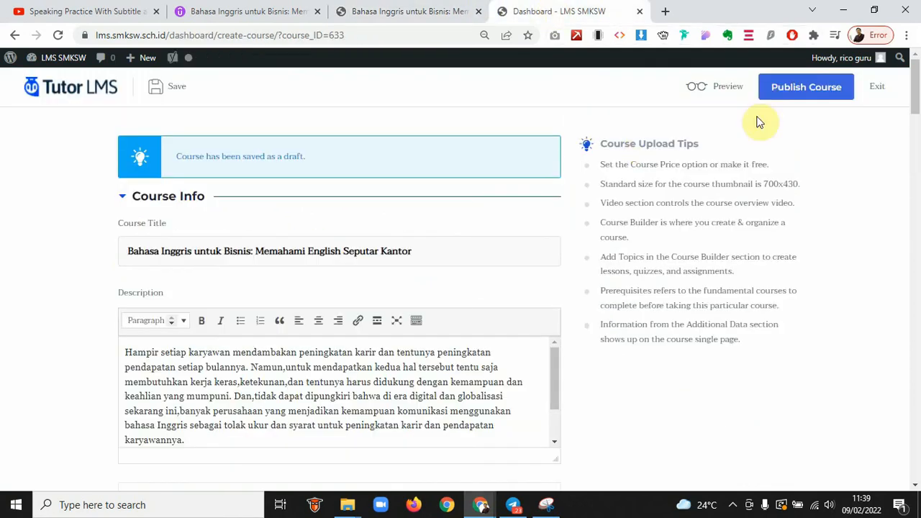
# Publish the Bahasa Inggris untuk Bisnis course and close that browser window
pyautogui.click(788, 86)
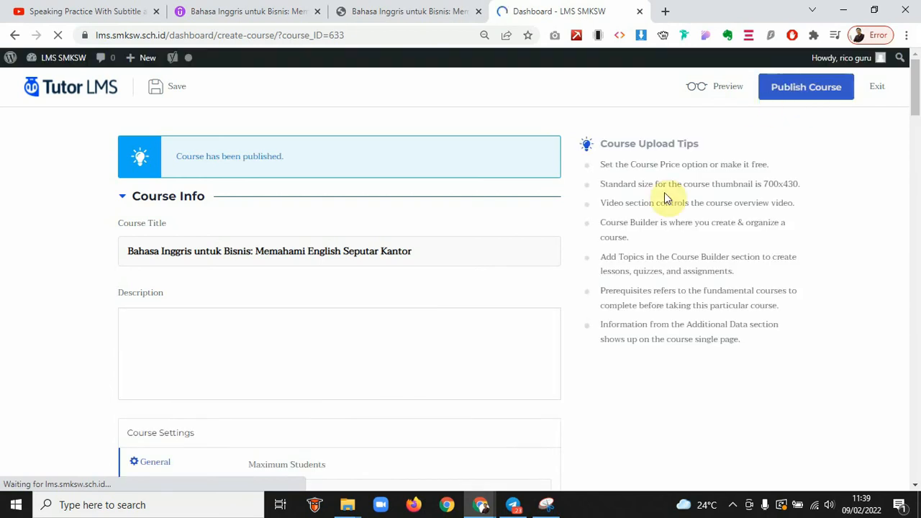
pyautogui.click(906, 12)
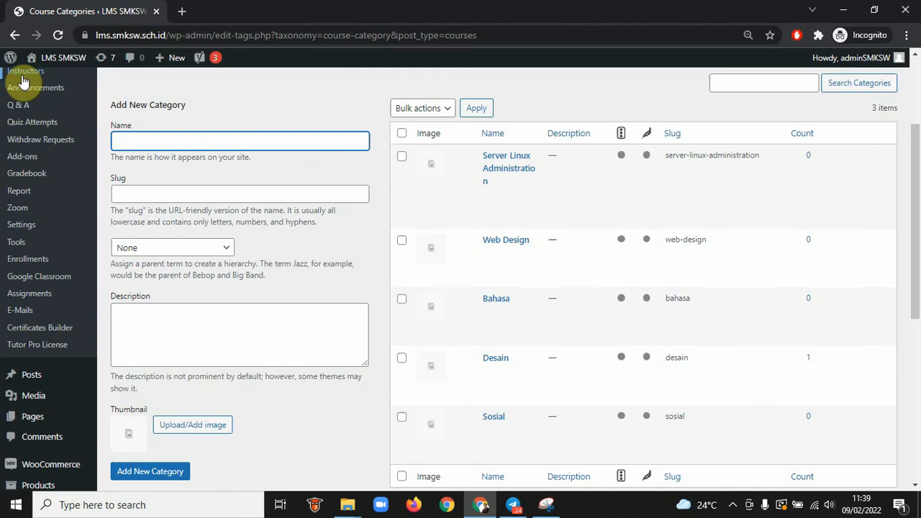
# Copy the landing page's web address and open a new Chrome Guest window
pyautogui.moveTo(36, 61)
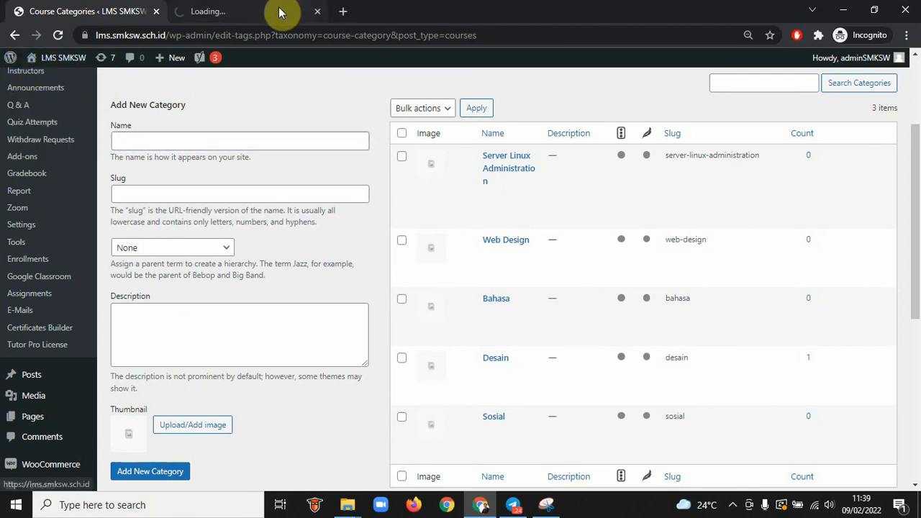
pyautogui.click(261, 16)
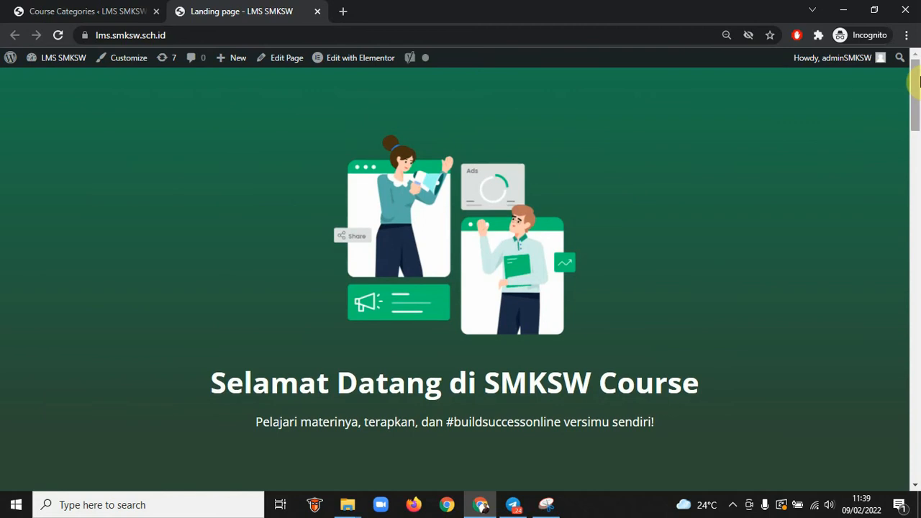
pyautogui.click(375, 38)
pyautogui.hotkey('ctrl', 'c')
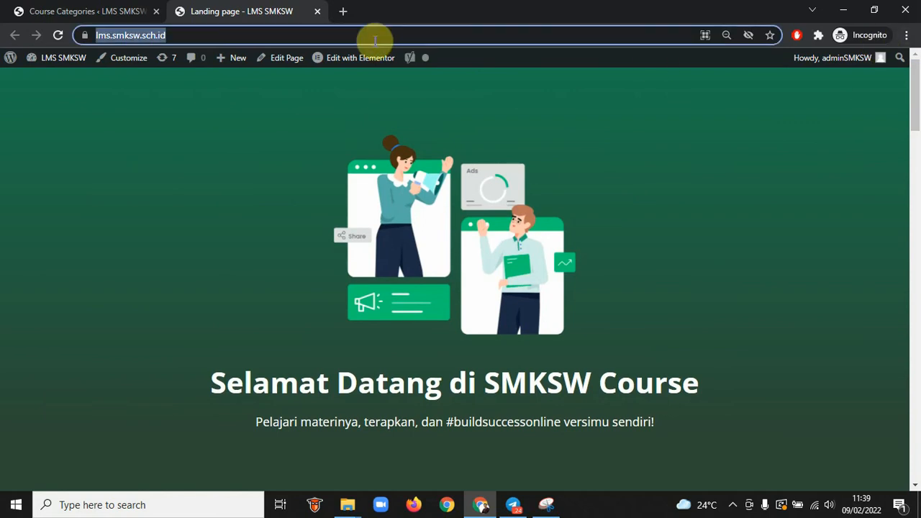
pyautogui.click(446, 504)
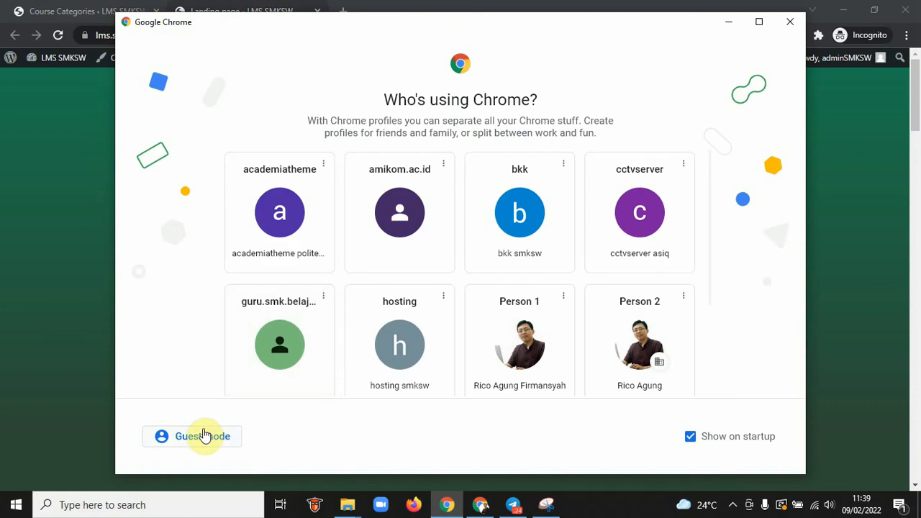
pyautogui.click(204, 436)
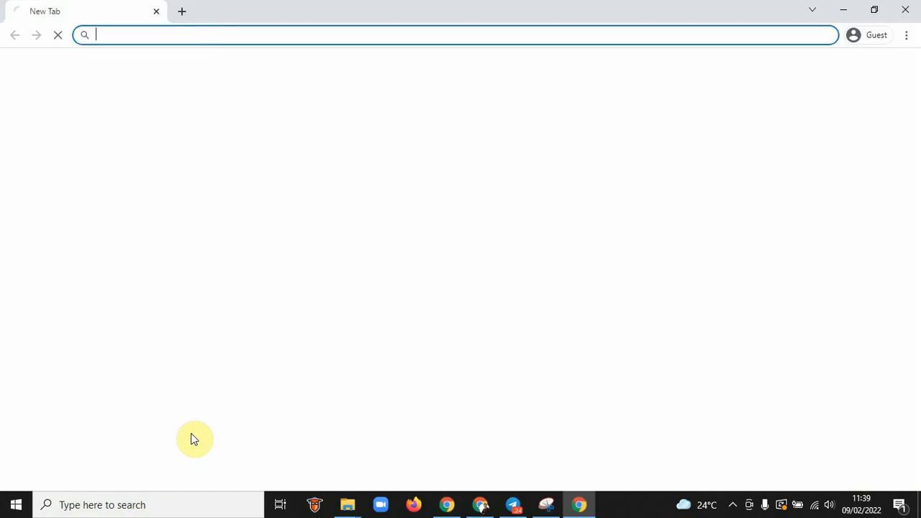
# Load lms.smksw.sch.id as a guest, open COURSES, filter to Intermediate level, and browse the four courses
pyautogui.hotkey('ctrl', 'v')
pyautogui.press('Return')
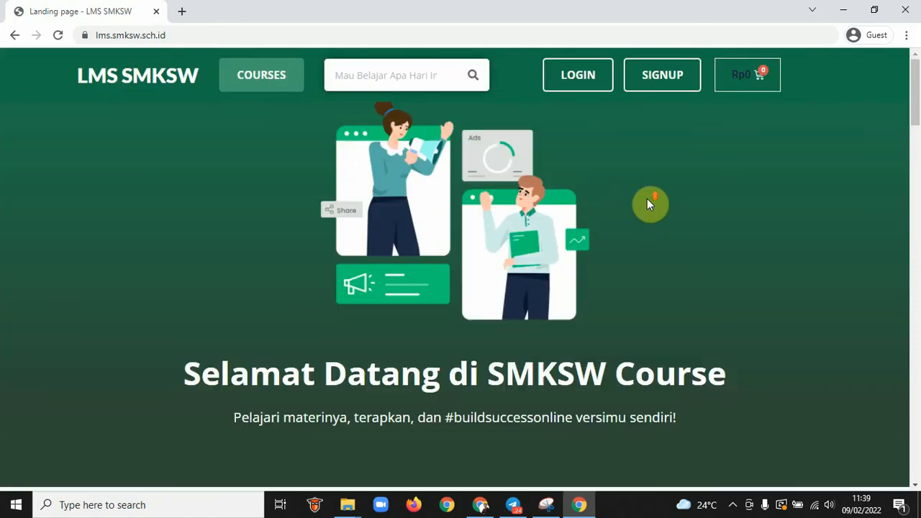
pyautogui.click(250, 73)
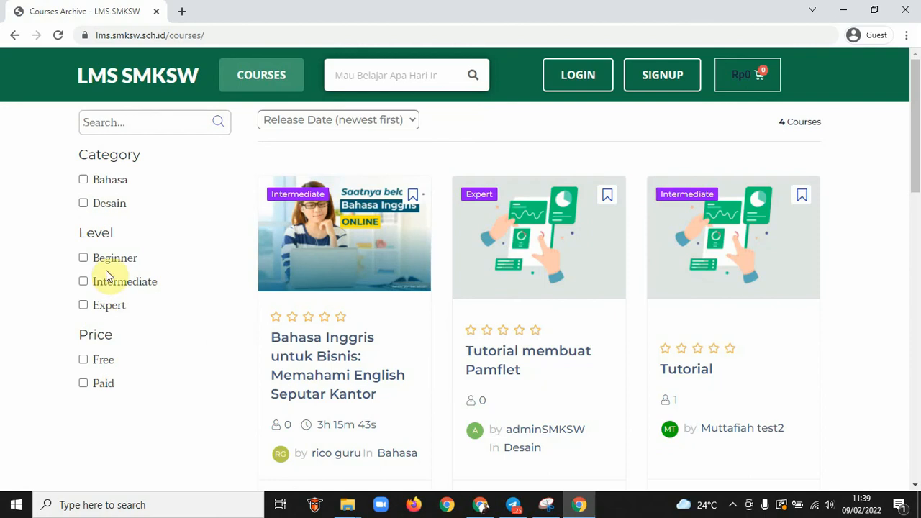
pyautogui.click(83, 282)
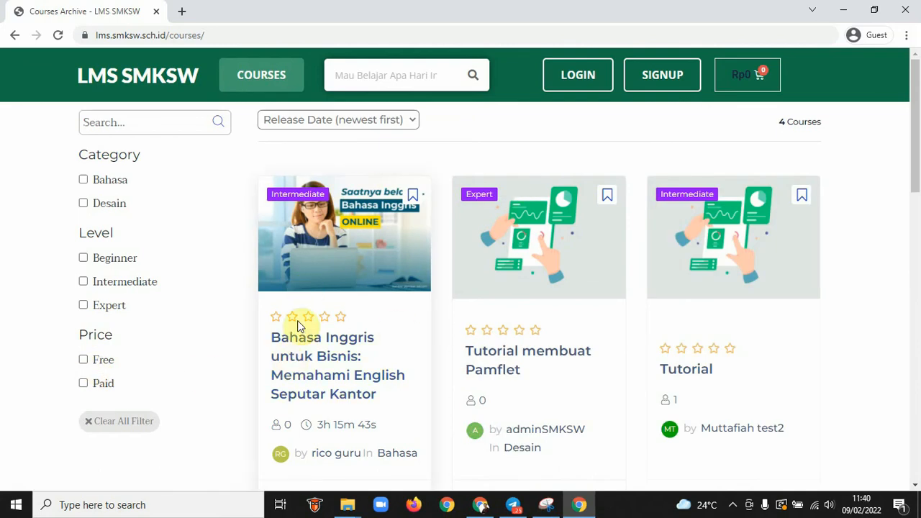
pyautogui.scroll(-3, 394, 318)
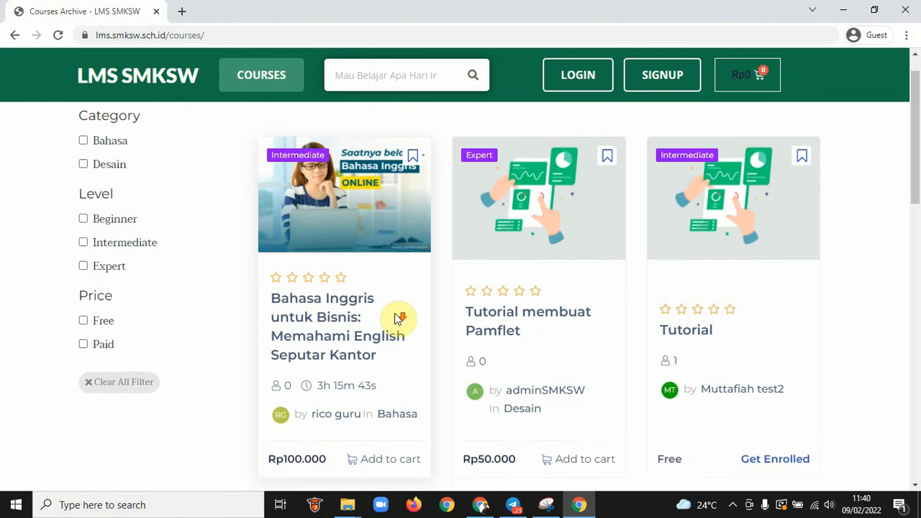
pyautogui.scroll(-4, 395, 316)
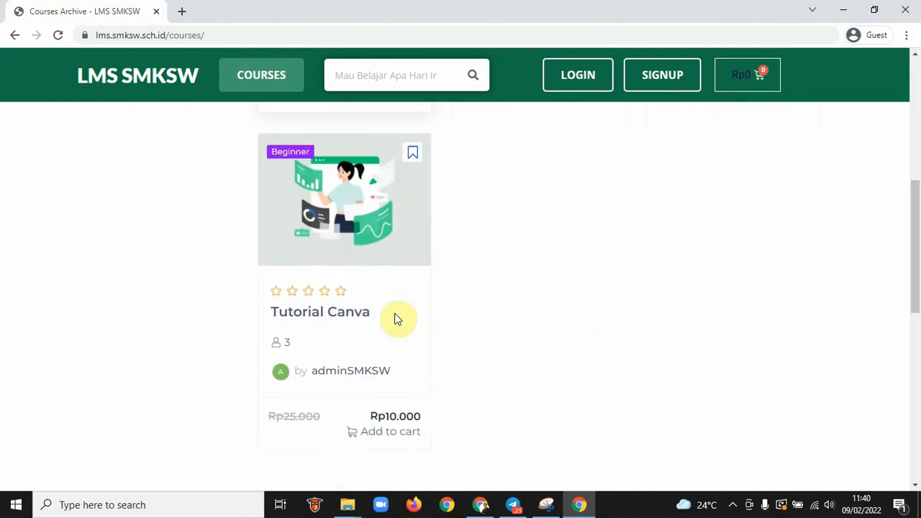
pyautogui.scroll(5, 395, 316)
pyautogui.scroll(-2, 394, 313)
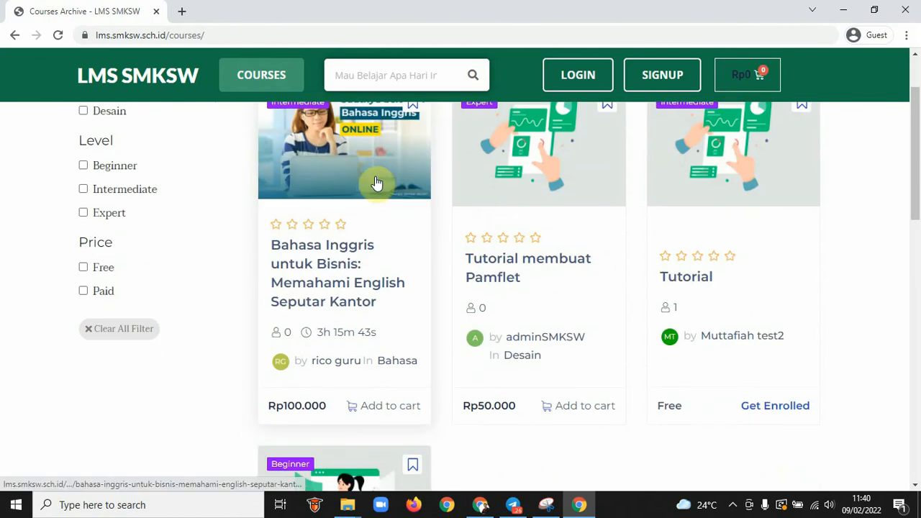
pyautogui.scroll(3, 376, 185)
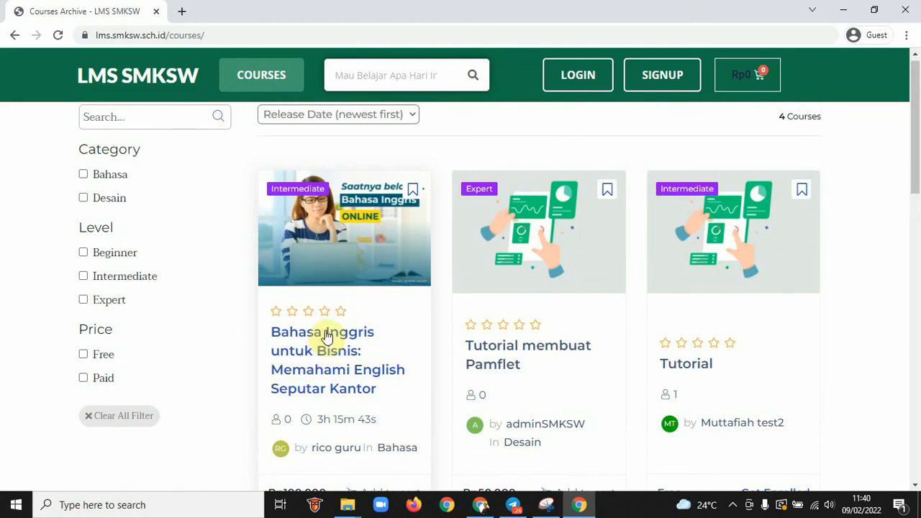
# Open the Bahasa Inggris untuk Bisnis course page and scroll through its details
pyautogui.click(327, 335)
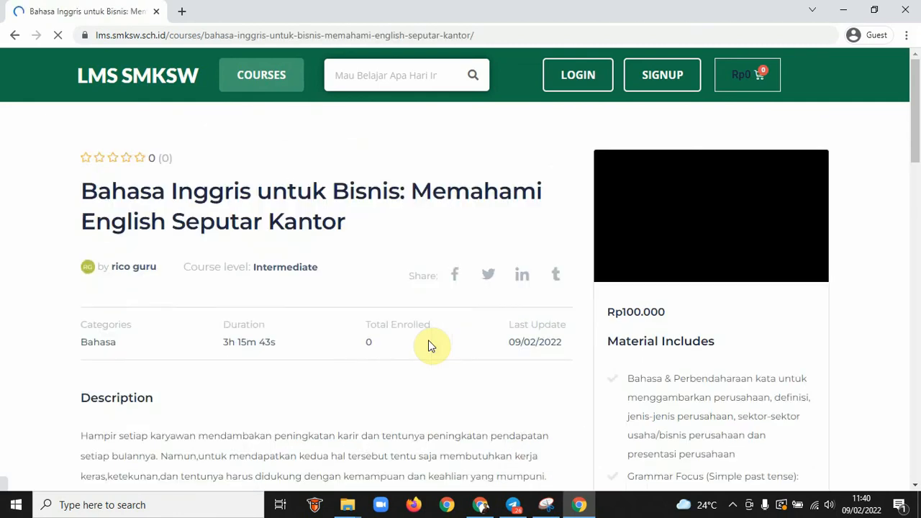
pyautogui.scroll(-2, 429, 346)
pyautogui.scroll(-5, 428, 346)
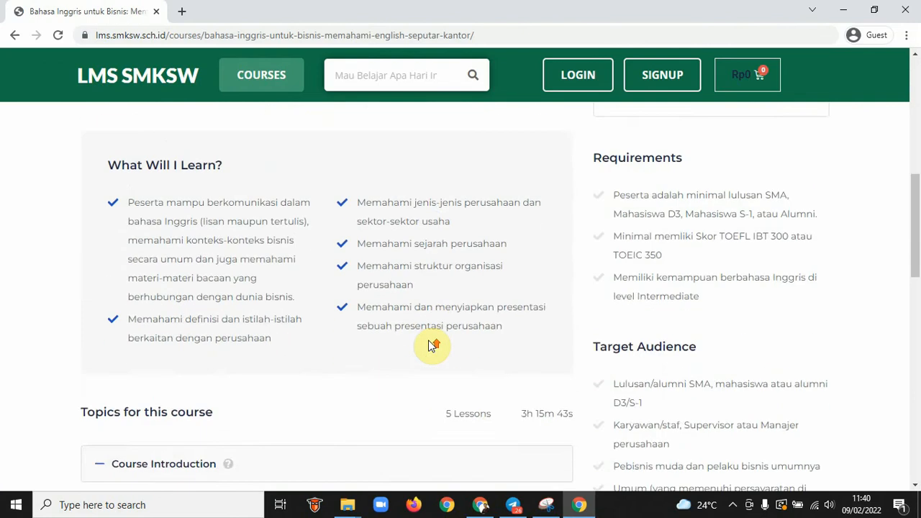
pyautogui.scroll(5, 429, 346)
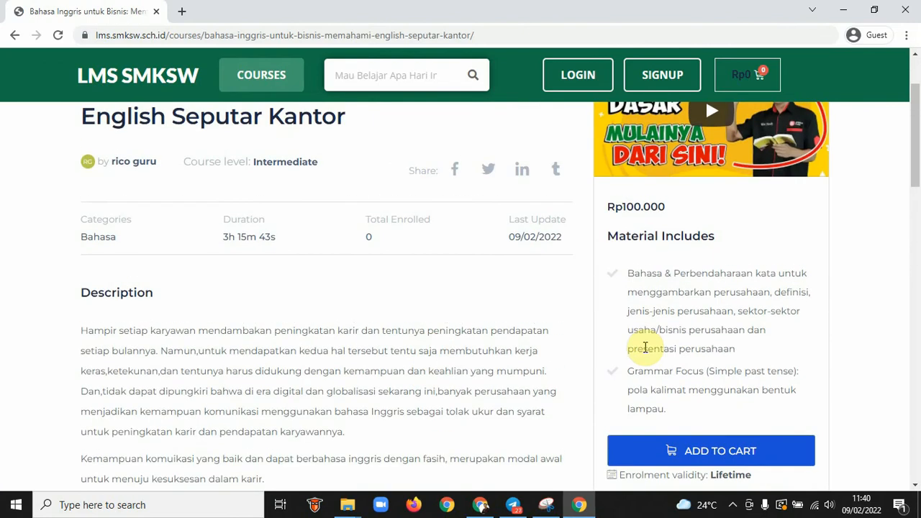
pyautogui.scroll(-2, 779, 366)
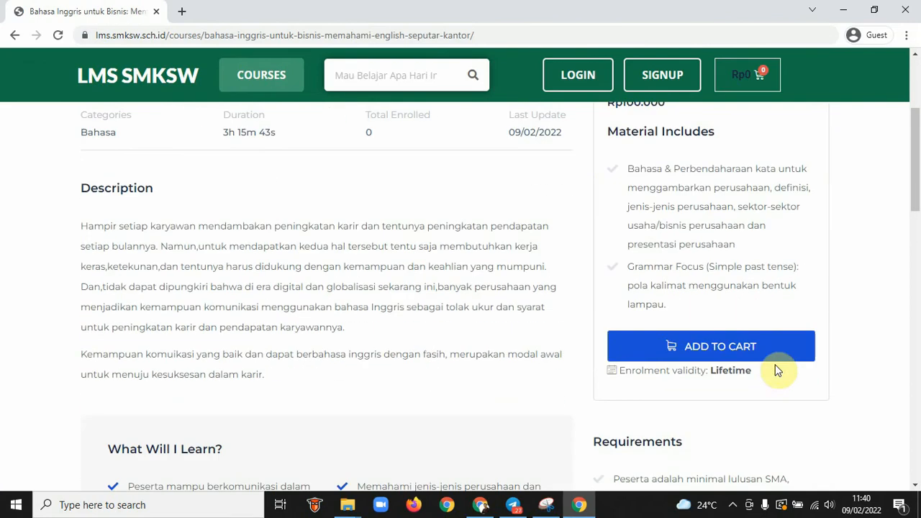
# Add the course to the cart, dismiss the Google Translate popup, and view the Rp100.000 cart
pyautogui.click(712, 358)
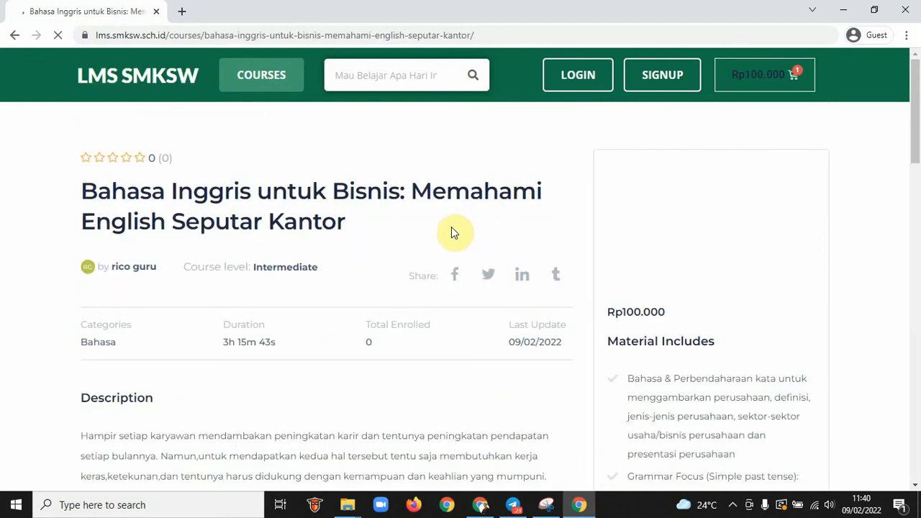
pyautogui.click(821, 60)
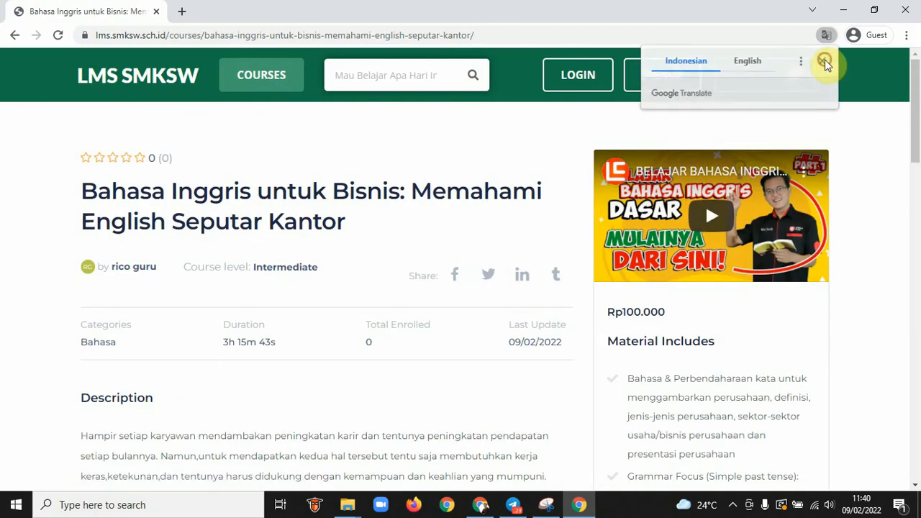
pyautogui.moveTo(652, 306); pyautogui.dragTo(610, 308)
pyautogui.scroll(-6, 625, 346)
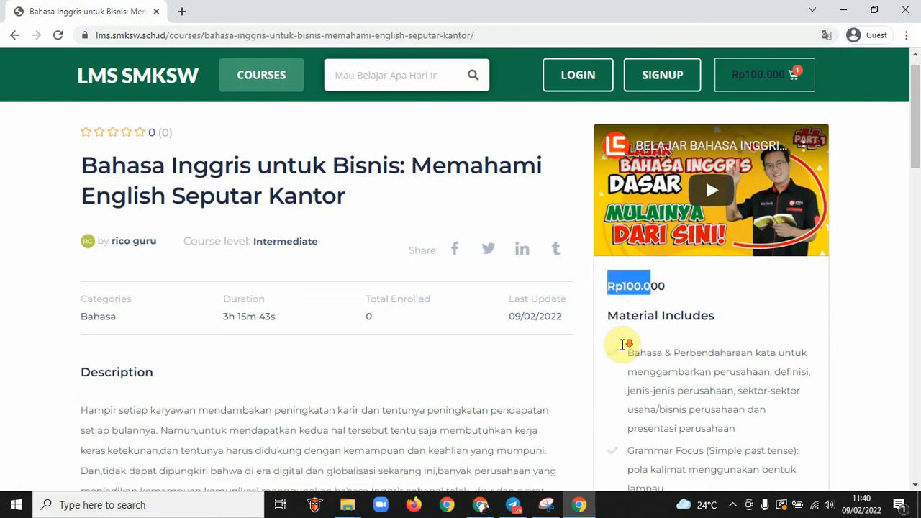
pyautogui.scroll(-1, 622, 344)
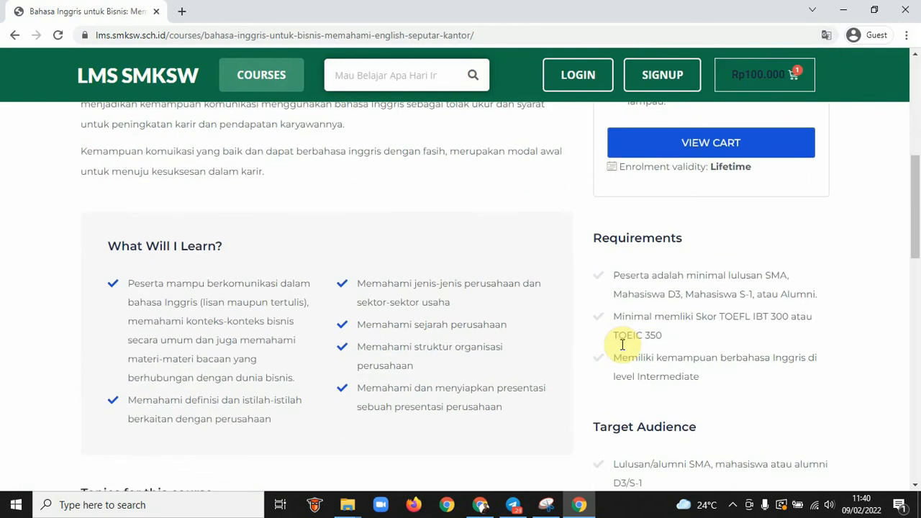
pyautogui.click(677, 149)
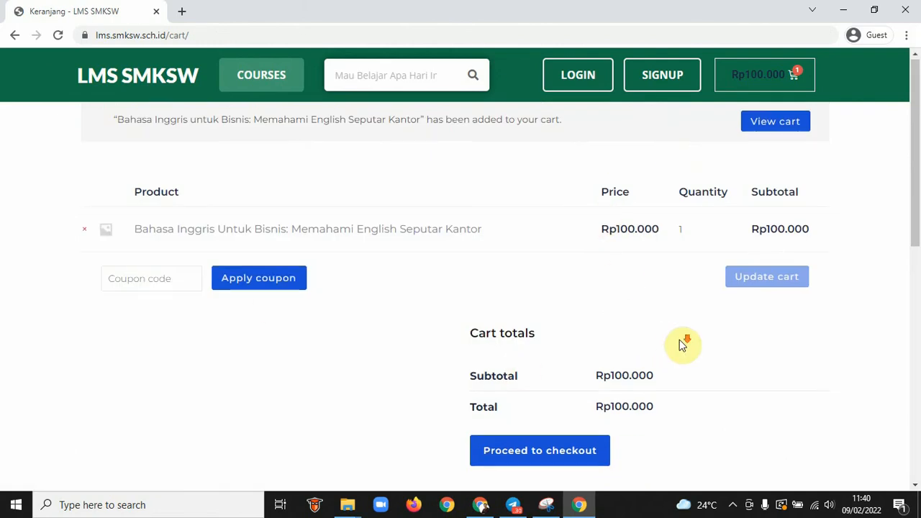
pyautogui.scroll(-2, 682, 344)
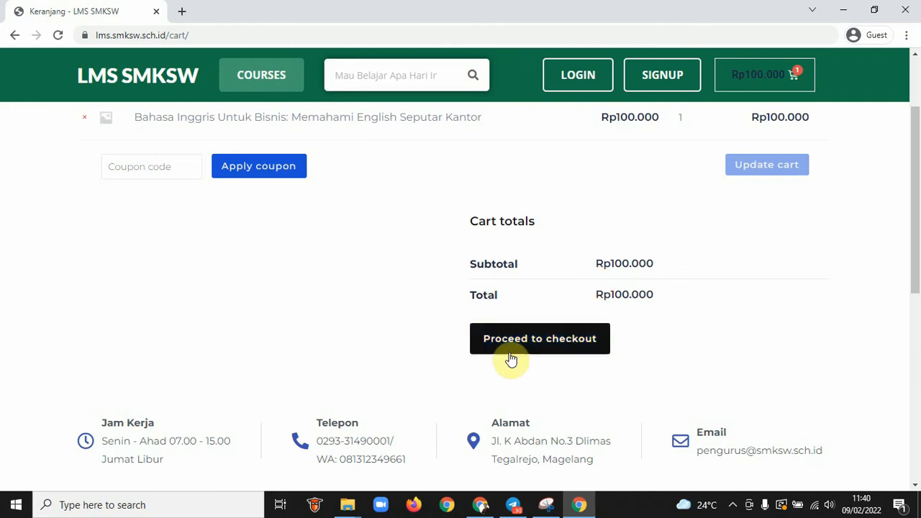
pyautogui.scroll(2, 547, 254)
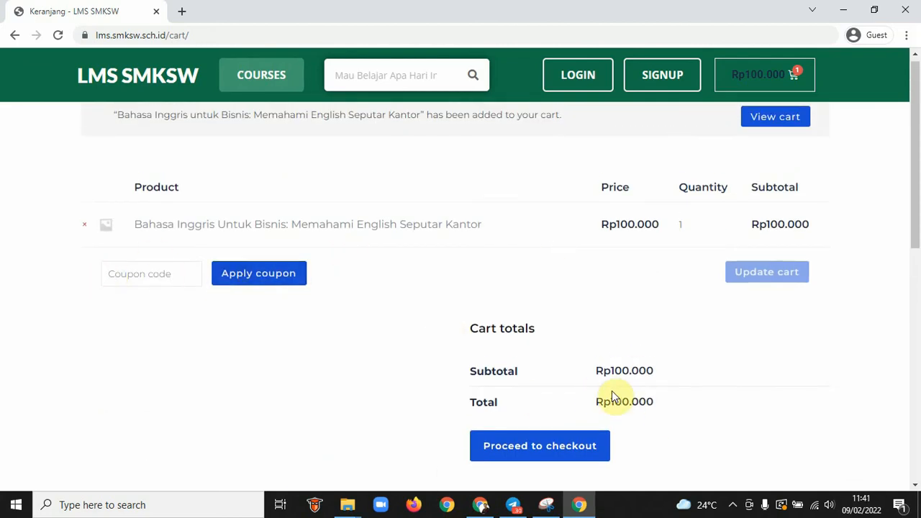
# In the incognito admin window, open Products > All Products to list the three store products
pyautogui.click(481, 506)
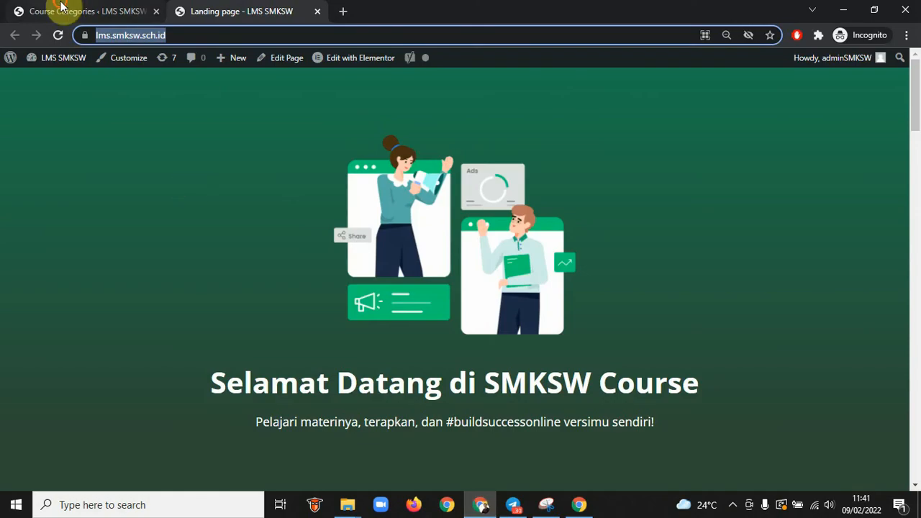
pyautogui.click(62, 11)
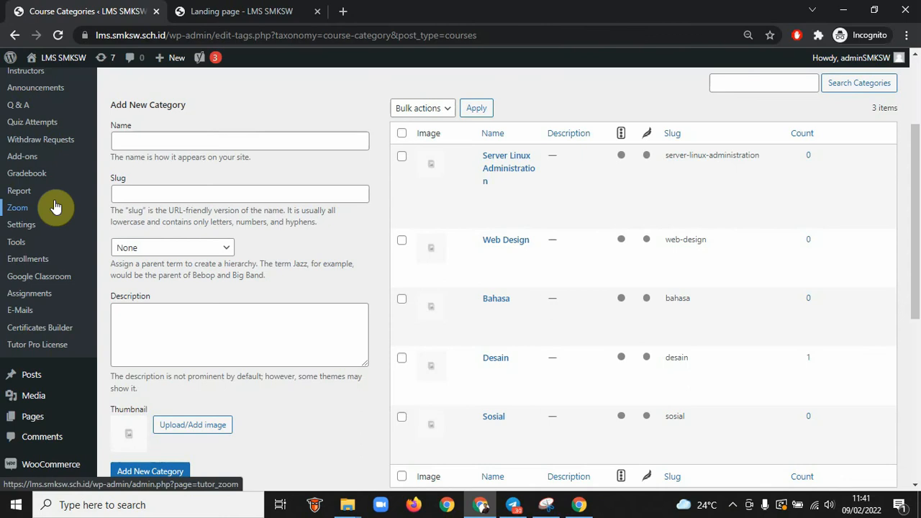
pyautogui.scroll(-5, 55, 207)
pyautogui.moveTo(41, 131)
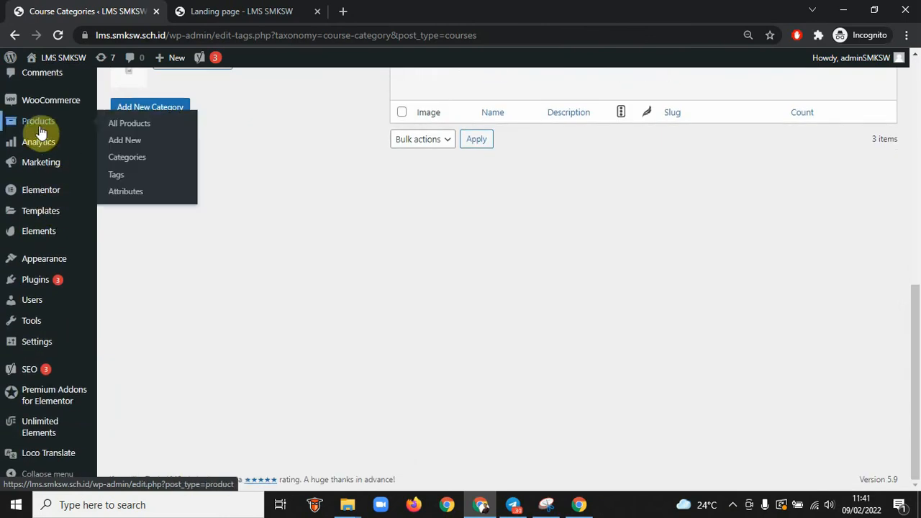
pyautogui.click(69, 129)
pyautogui.moveTo(52, 100)
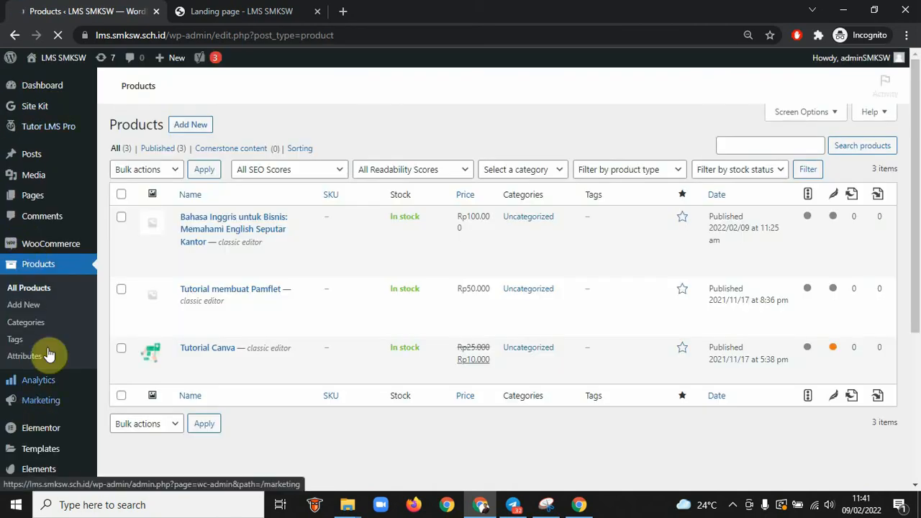
pyautogui.moveTo(37, 249)
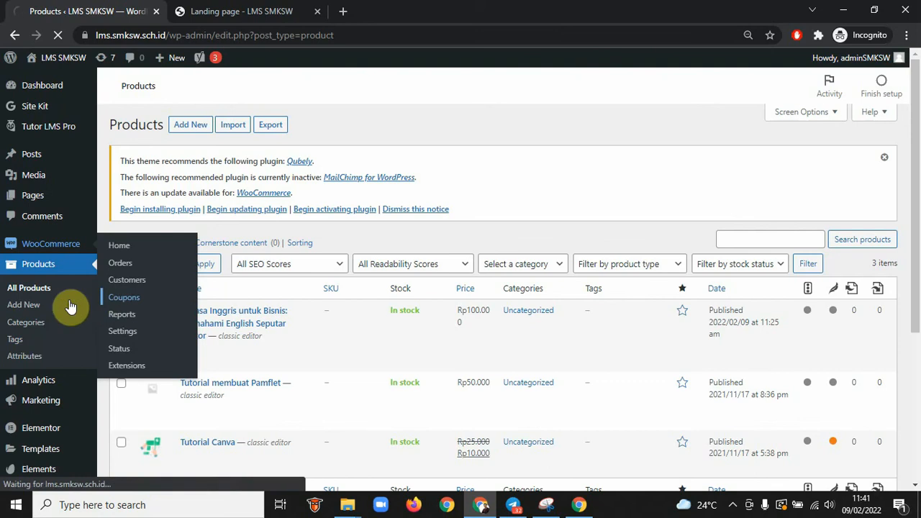
# Go to WooCommerce Coupons, dismiss the plugin notice, and start creating the first coupon
pyautogui.click(29, 267)
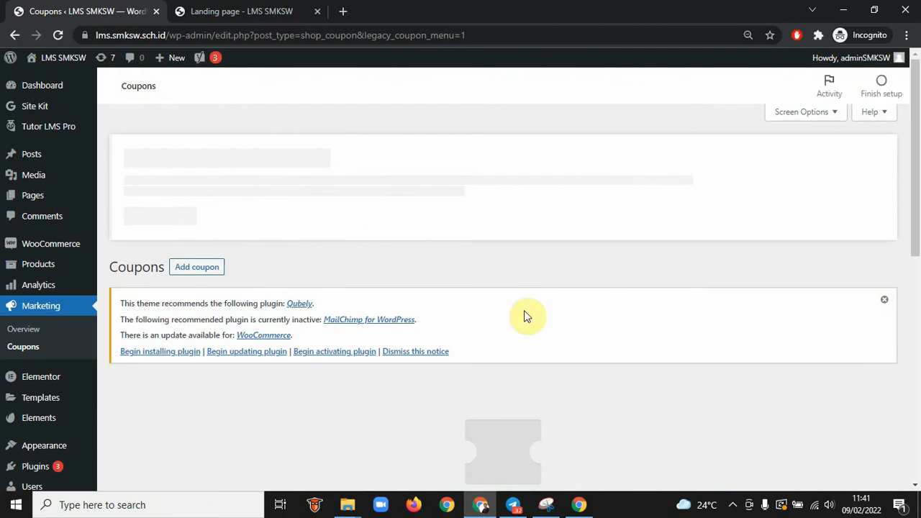
pyautogui.click(884, 292)
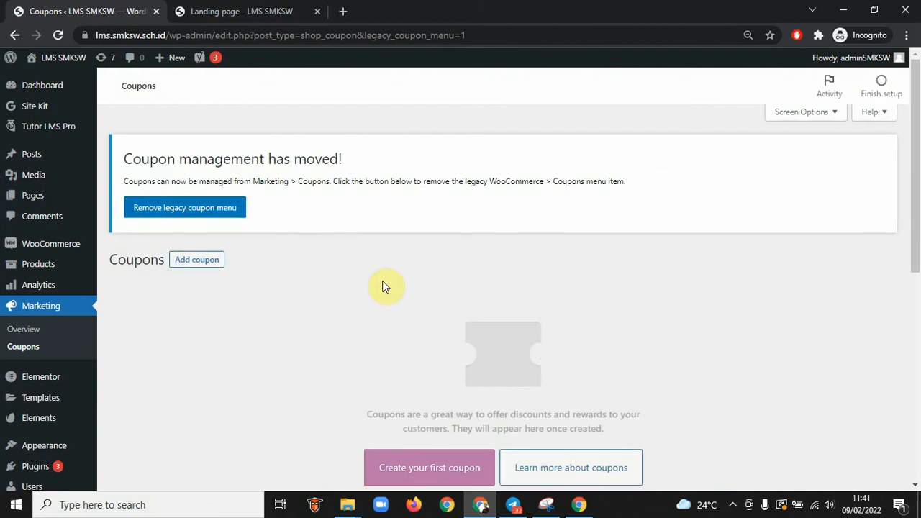
pyautogui.scroll(-4, 255, 292)
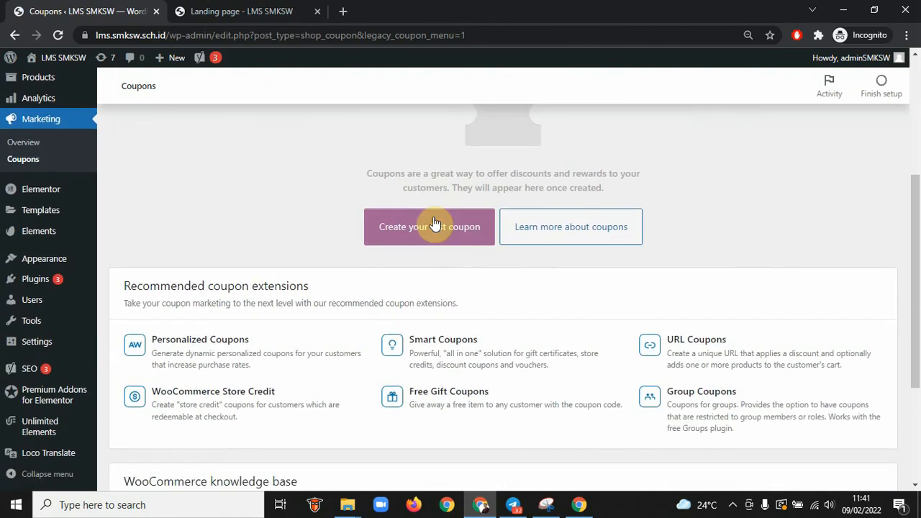
pyautogui.click(434, 225)
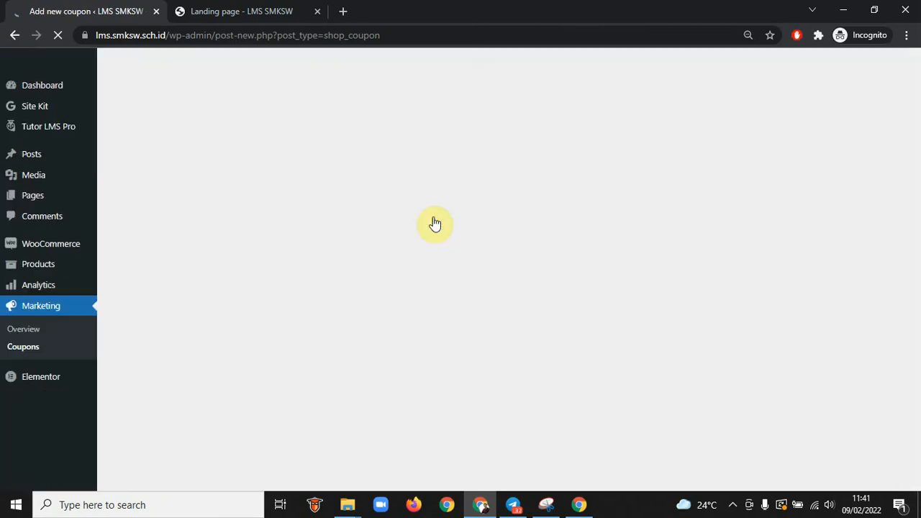
pyautogui.scroll(-2, 485, 288)
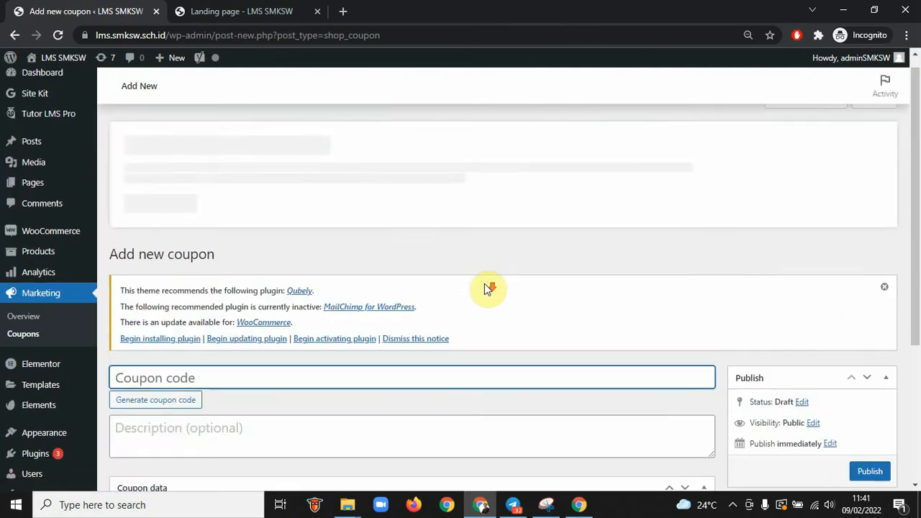
# Enter coupon code SW100 with description 'Kupon Khusus Civitas Akademika SMKSW Magelang'
pyautogui.write('SW100')
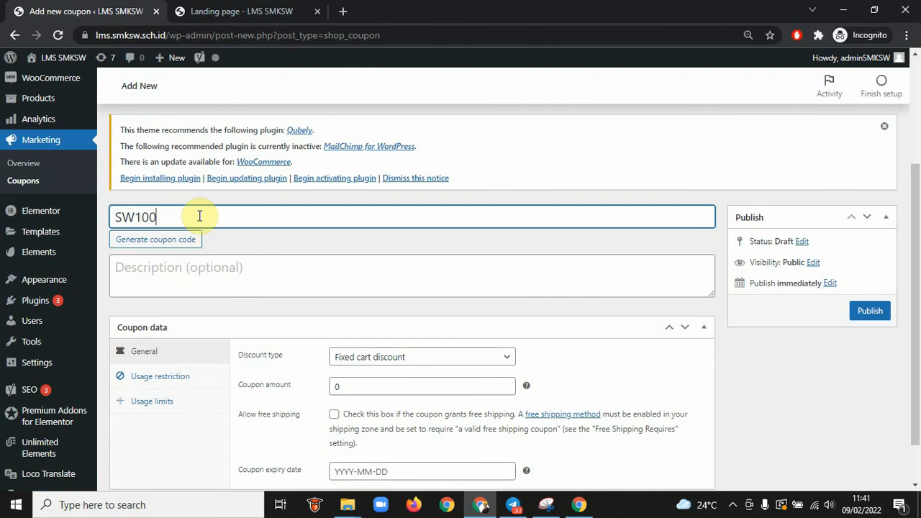
pyautogui.click(179, 277)
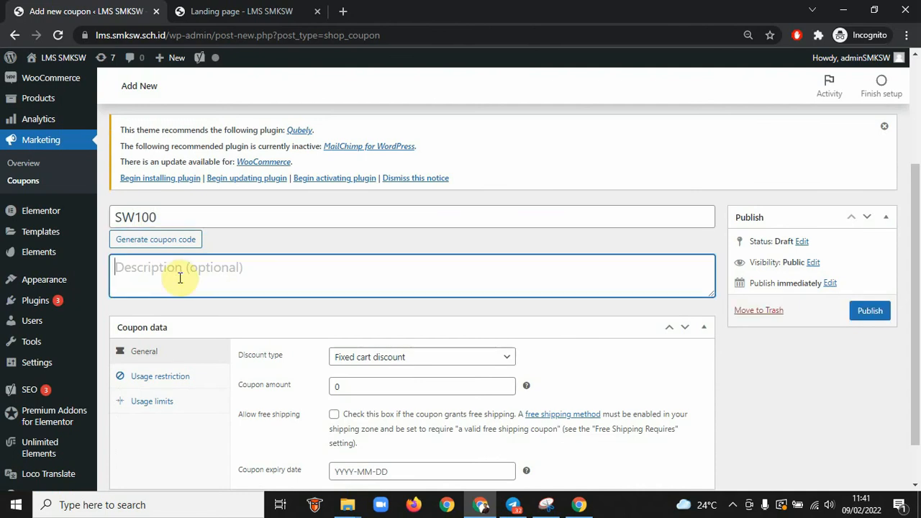
pyautogui.write('Kupon Khusus Civitas')
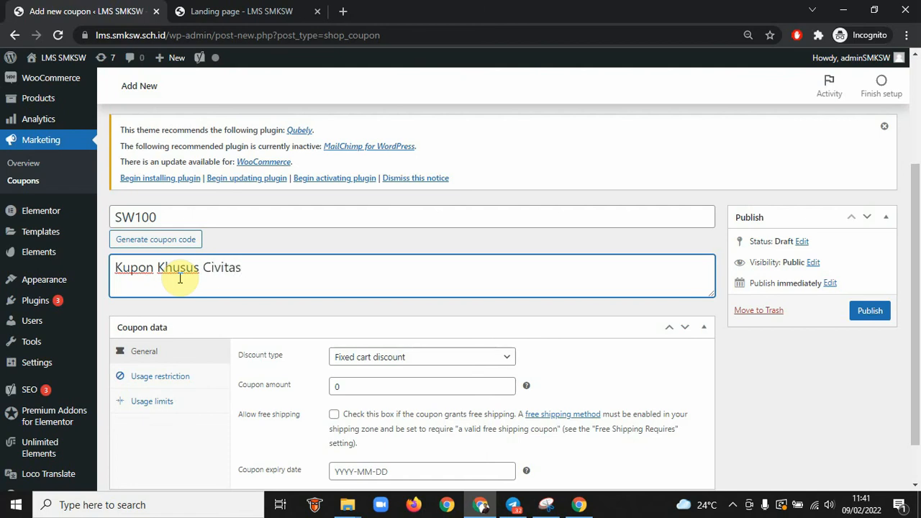
pyautogui.write('a SMKSW')
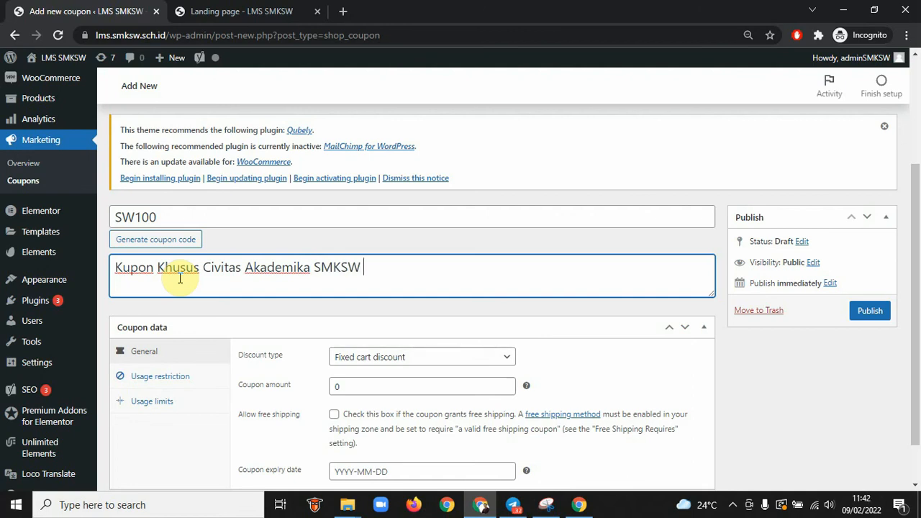
pyautogui.write(' Magelang')
pyautogui.scroll(-1, 286, 319)
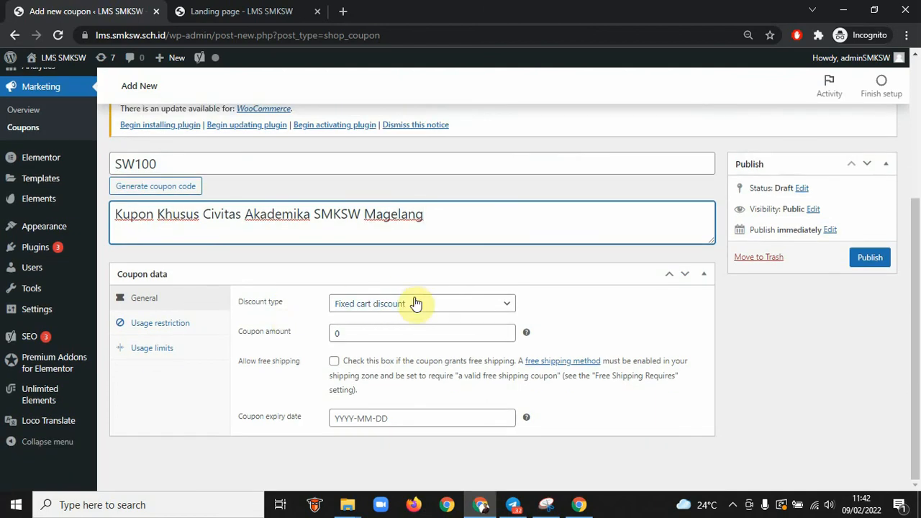
# Give SW100 amount 100000, free shipping, expiry 2022-03-31, and publish it
pyautogui.doubleClick(357, 332)
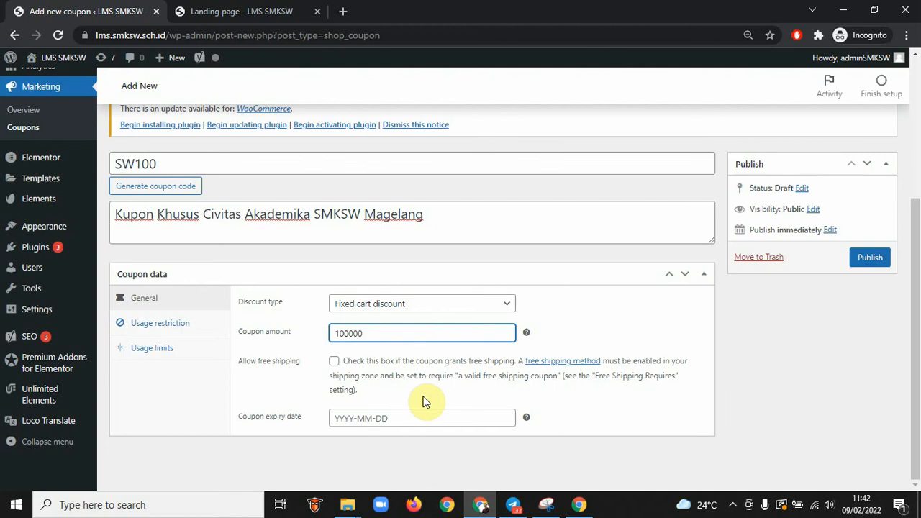
pyautogui.click(334, 361)
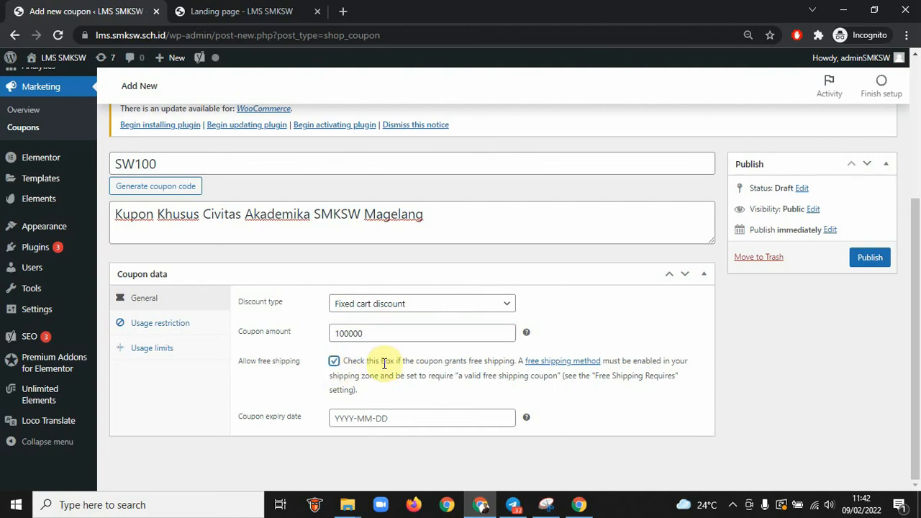
pyautogui.click(404, 421)
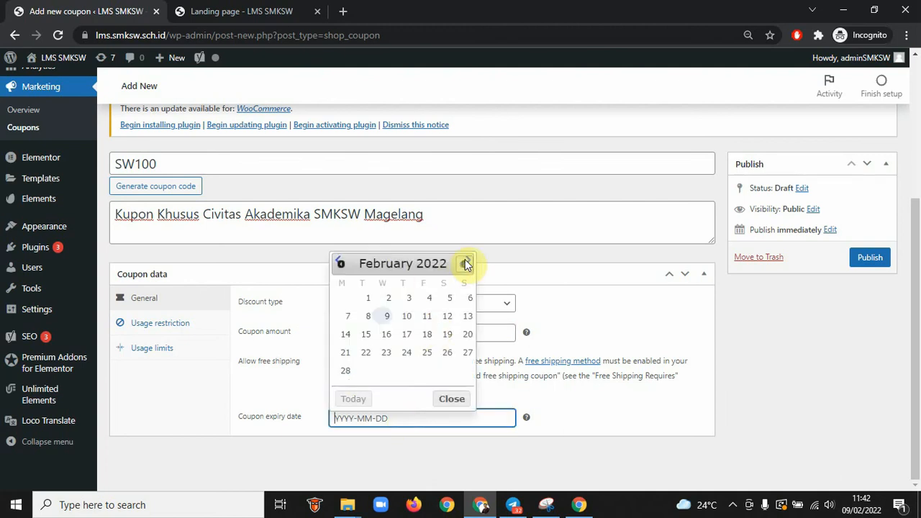
pyautogui.click(464, 265)
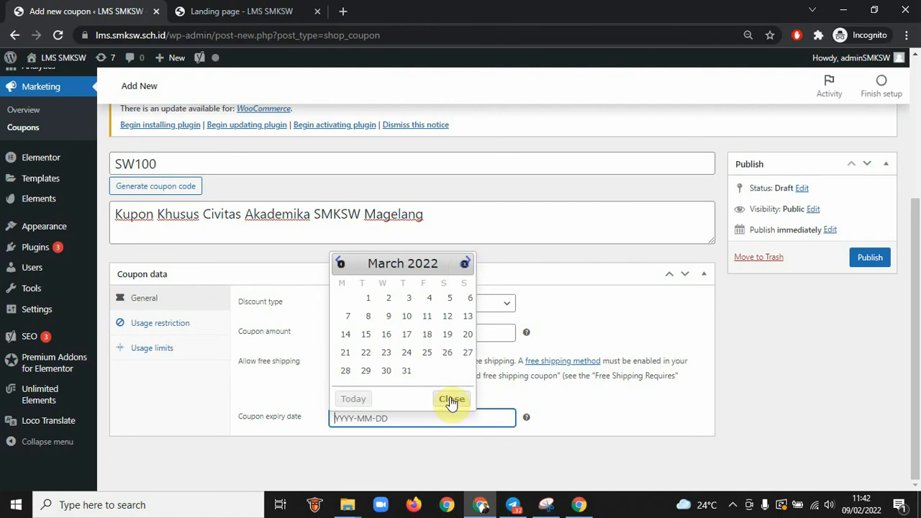
pyautogui.click(406, 370)
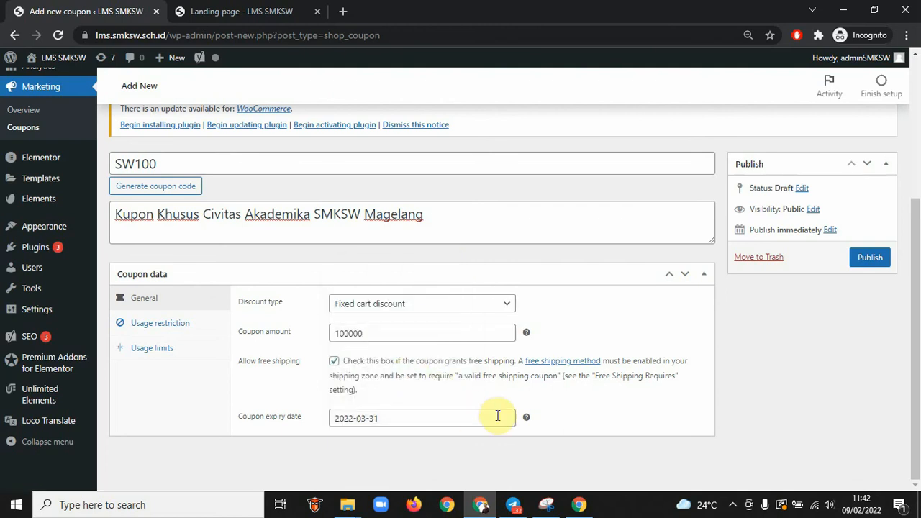
pyautogui.click(874, 260)
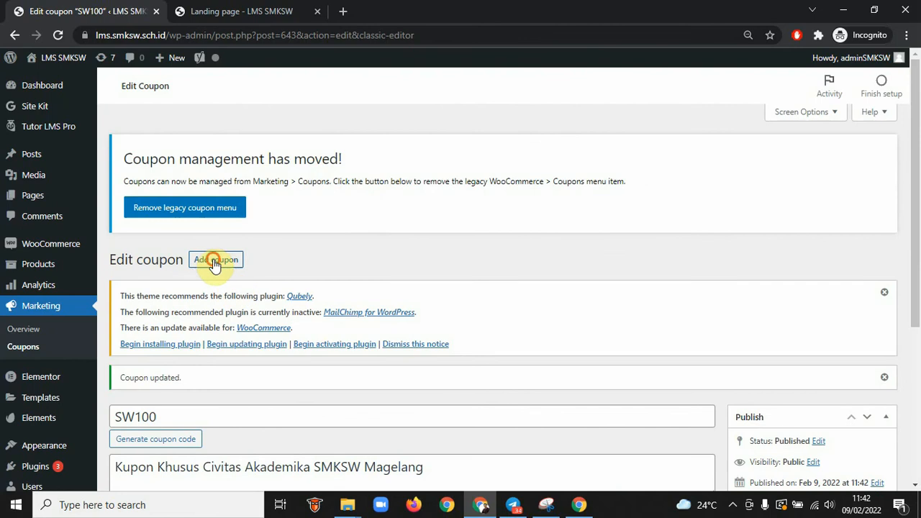
# Add coupon SW50 described as a Rp.50.000 Syubbanul Wathon Magelang discount, with amount 50000
pyautogui.click(215, 260)
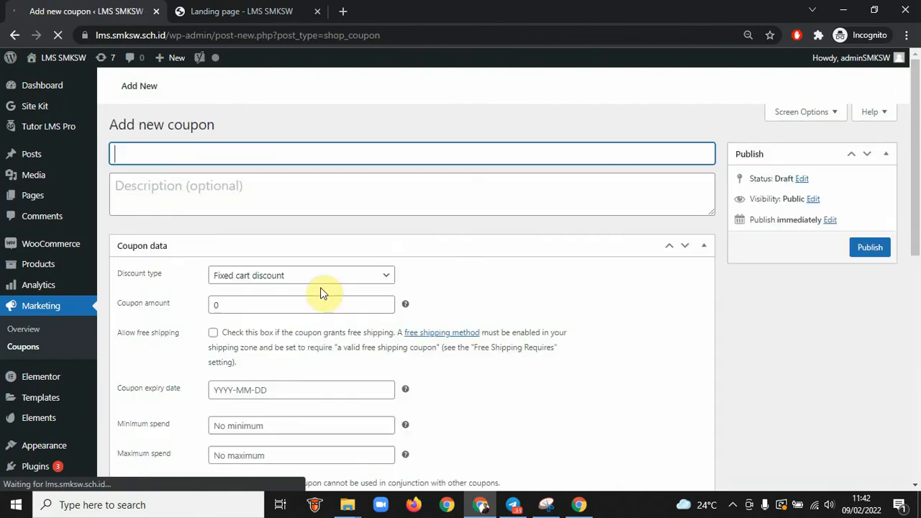
pyautogui.write('SM')
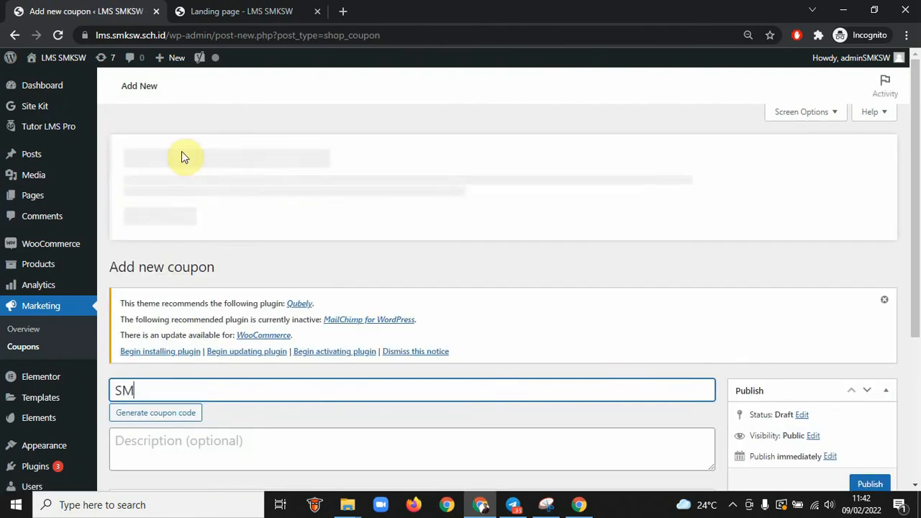
pyautogui.press('BackSpace')
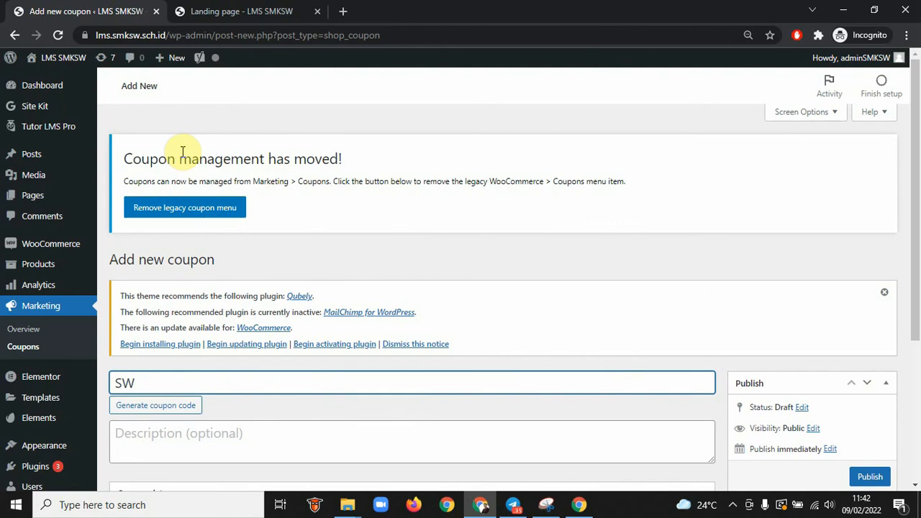
pyautogui.write('W50')
pyautogui.scroll(-2, 274, 387)
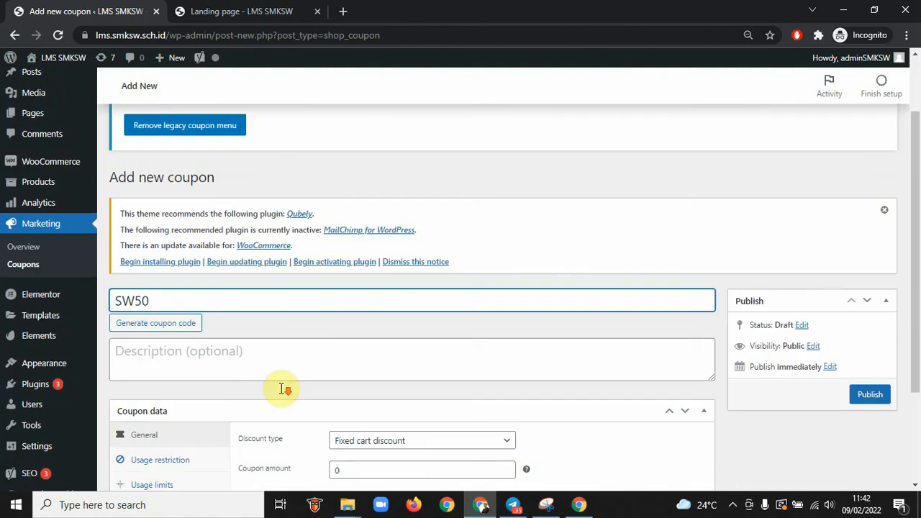
pyautogui.click(180, 292)
pyautogui.write('K')
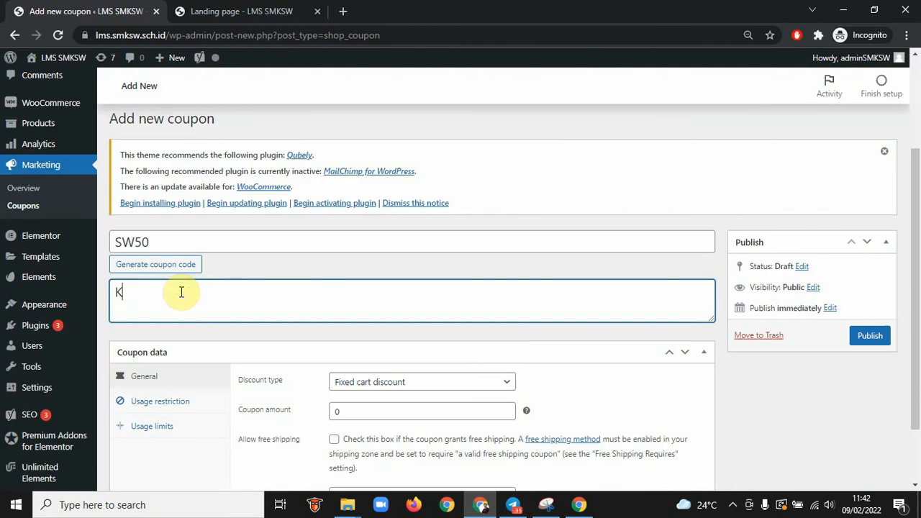
pyautogui.write('husus Civitas Akade')
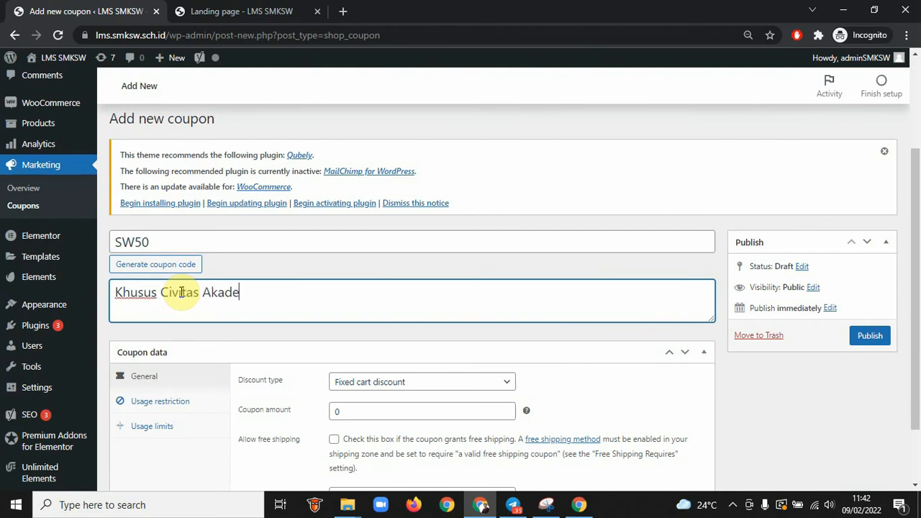
pyautogui.write('mika S')
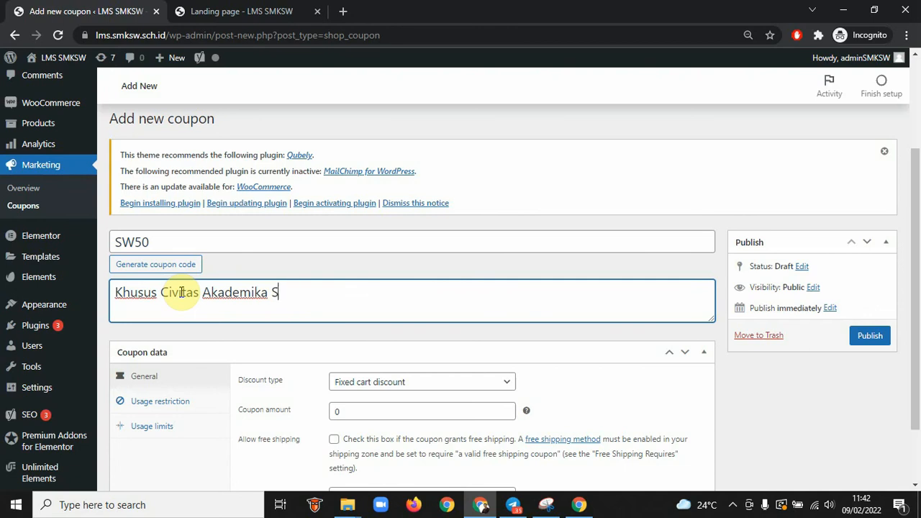
pyautogui.write('yubbanul Wathon Ma')
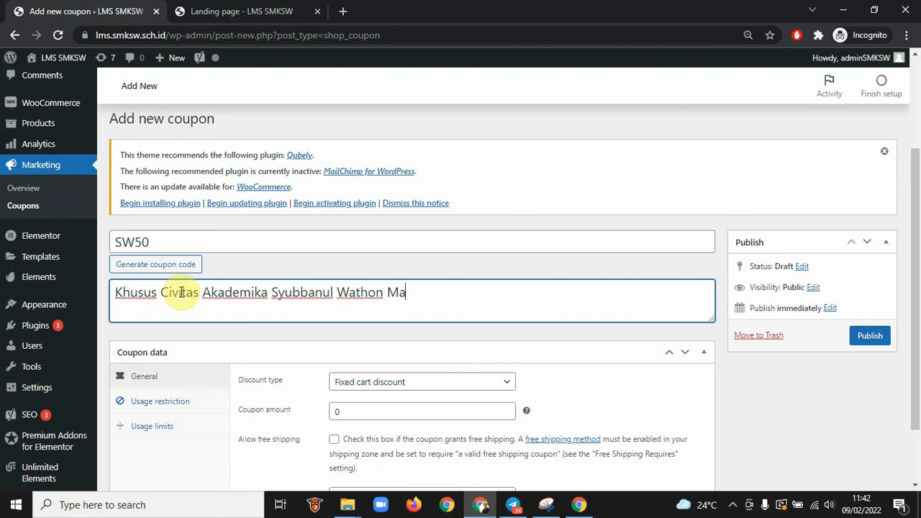
pyautogui.write('gelang dengan harga Disc Rp.50.000,-')
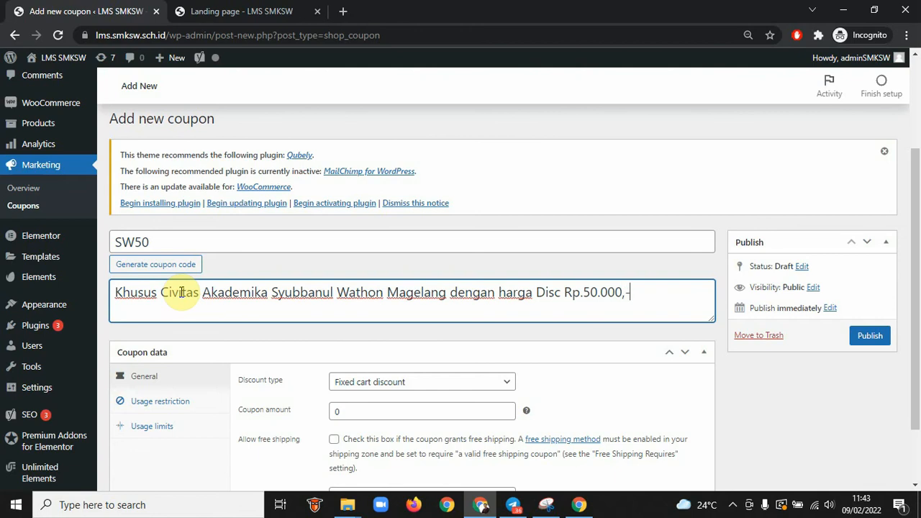
pyautogui.doubleClick(349, 411)
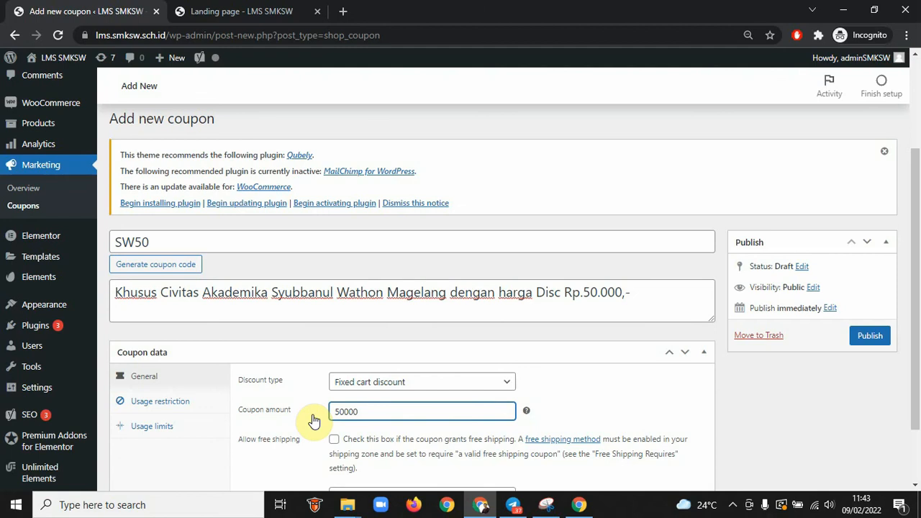
# Publish SW50 with free shipping, amount 50000 and expiry 28 February 2022, then view all coupons
pyautogui.click(333, 439)
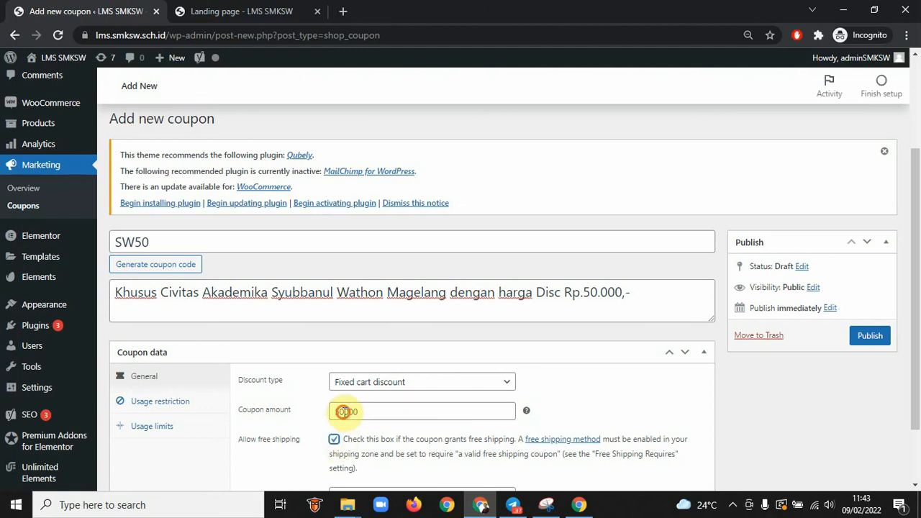
pyautogui.doubleClick(344, 412)
pyautogui.write('50000')
pyautogui.scroll(-1, 430, 425)
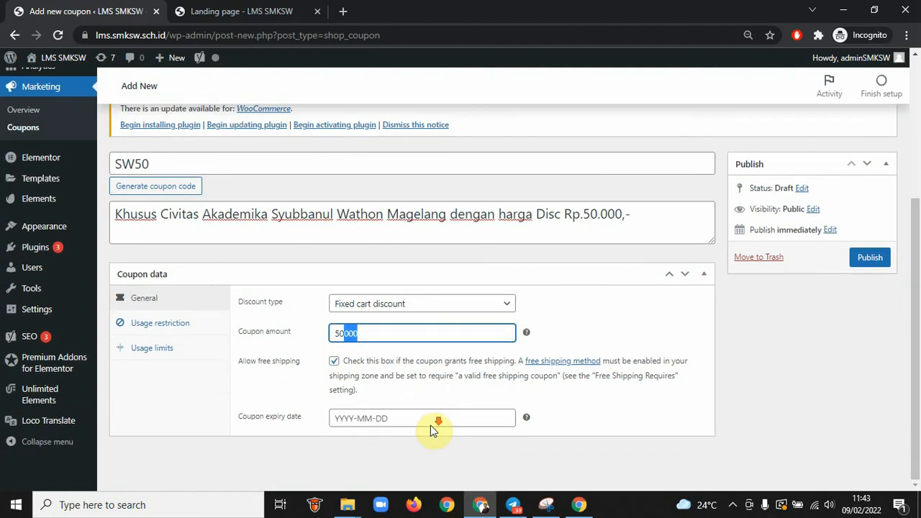
pyautogui.click(388, 419)
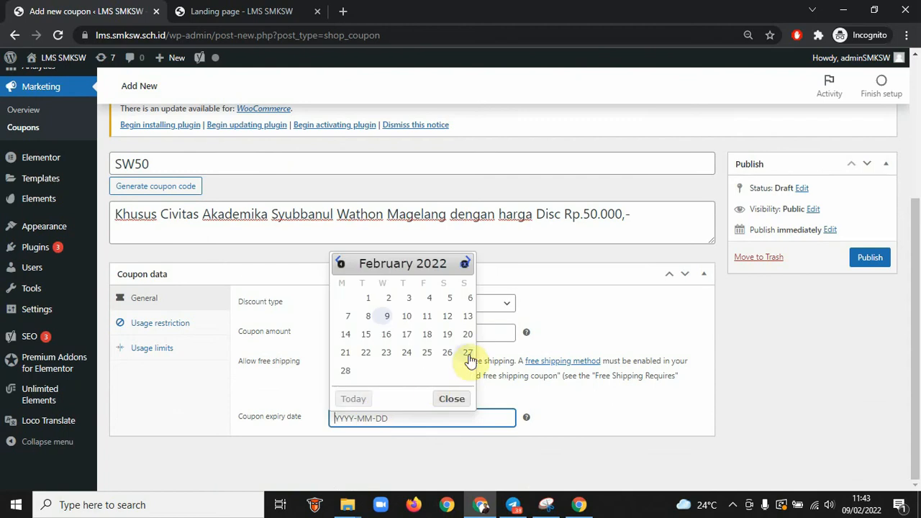
pyautogui.click(345, 371)
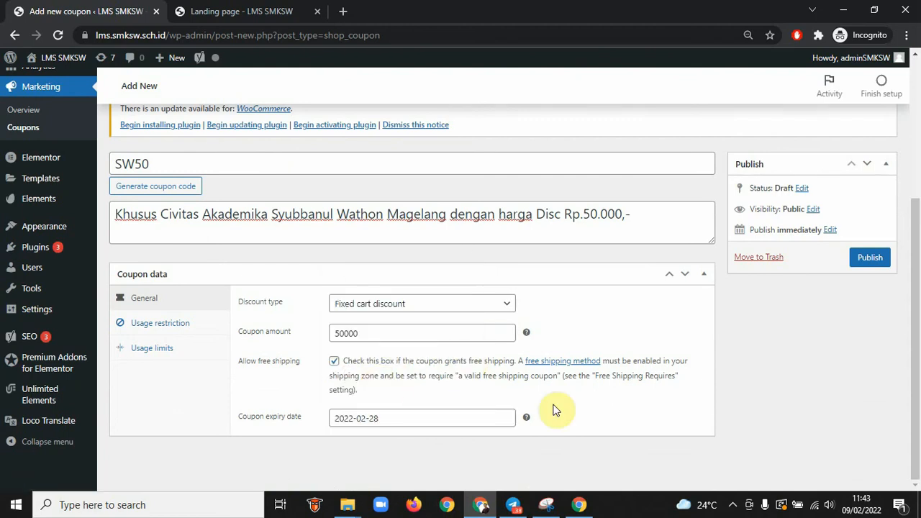
pyautogui.click(866, 259)
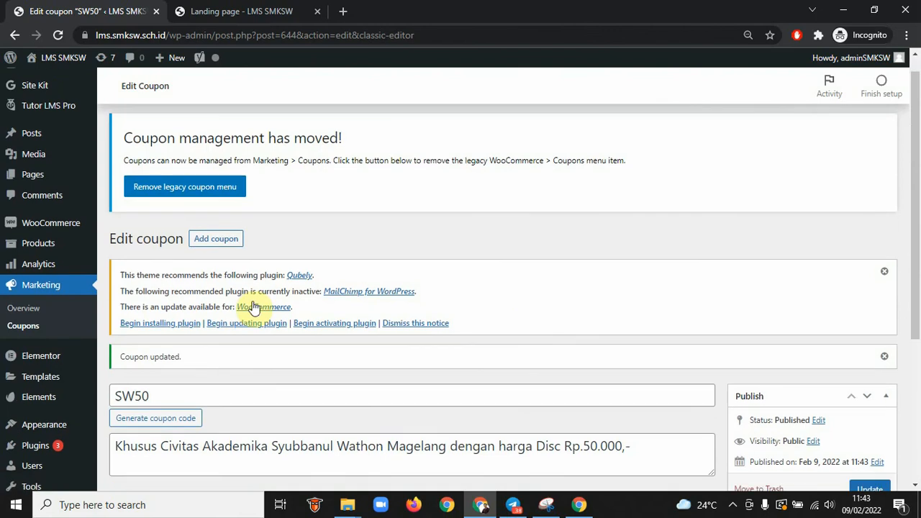
pyautogui.click(22, 327)
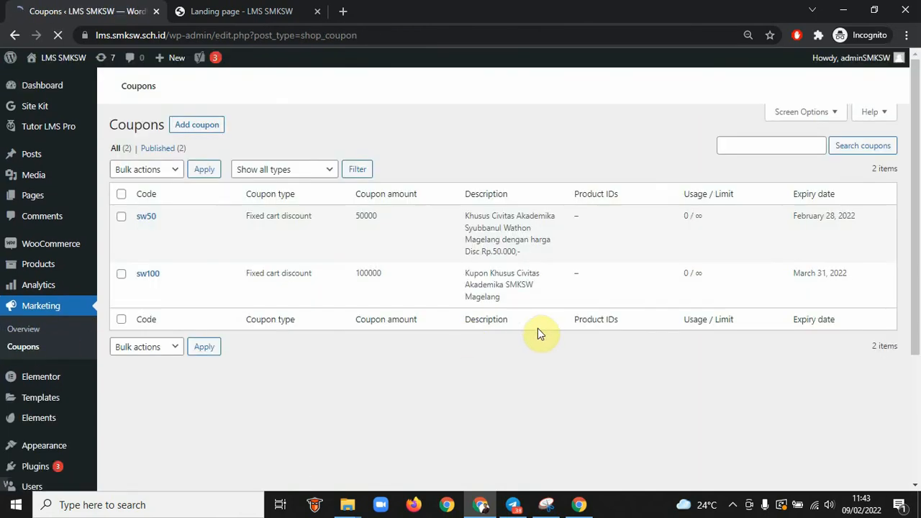
# Compare the sw50 and sw100 descriptions in the Coupons list and open sw100 for editing
pyautogui.scroll(-4, 151, 289)
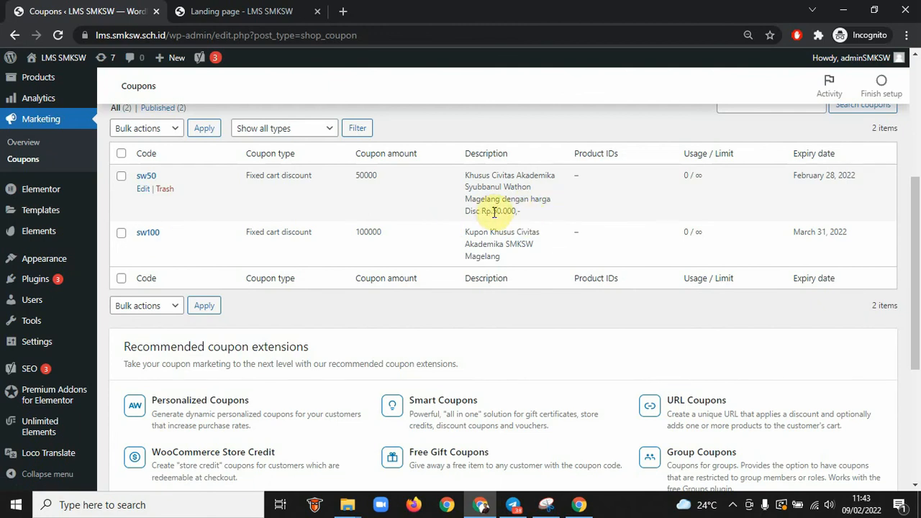
pyautogui.moveTo(493, 211); pyautogui.dragTo(466, 175)
pyautogui.hotkey('ctrl', 'c')
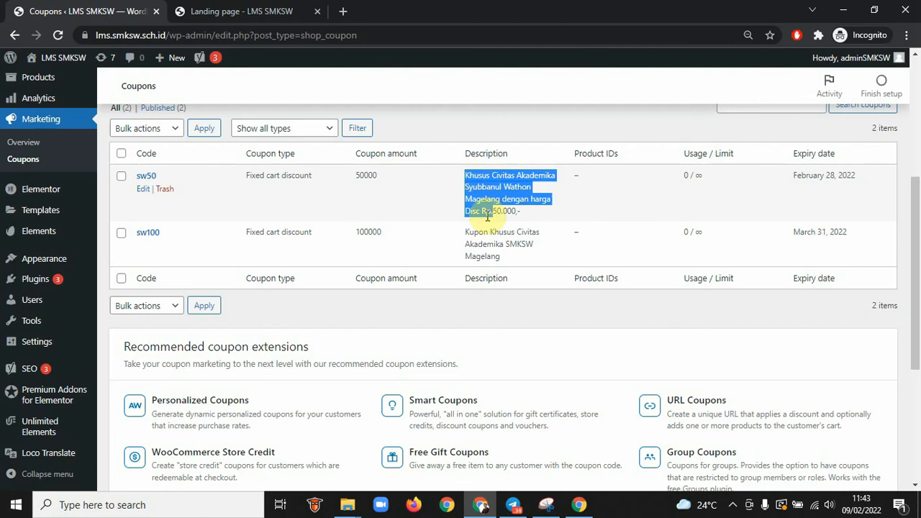
pyautogui.moveTo(495, 252); pyautogui.dragTo(473, 232)
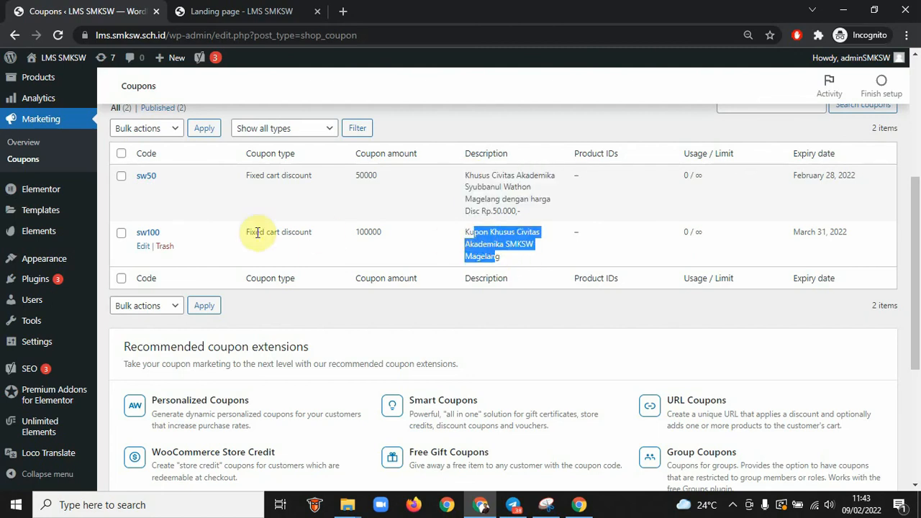
pyautogui.click(143, 246)
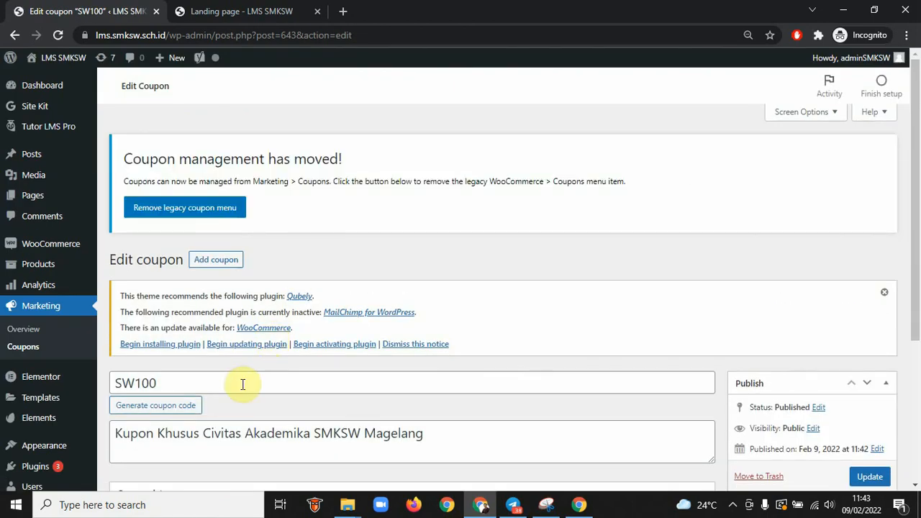
# Replace SW100's description with the Disc Rp.100.000 offer for Syubbanul Wathon Magelang and update it
pyautogui.click(231, 435)
pyautogui.hotkey('ctrl', 'a')
pyautogui.hotkey('ctrl', 'v')
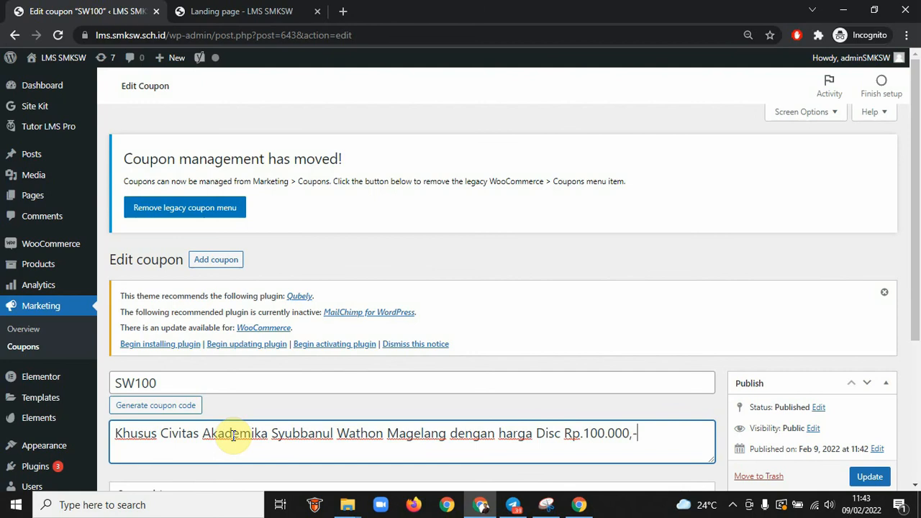
pyautogui.click(867, 477)
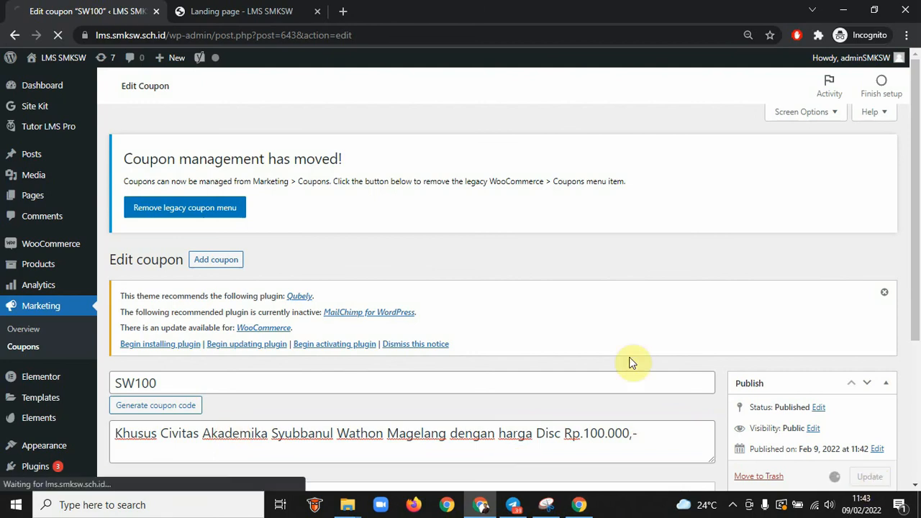
pyautogui.hotkey('alt', 'Tab')
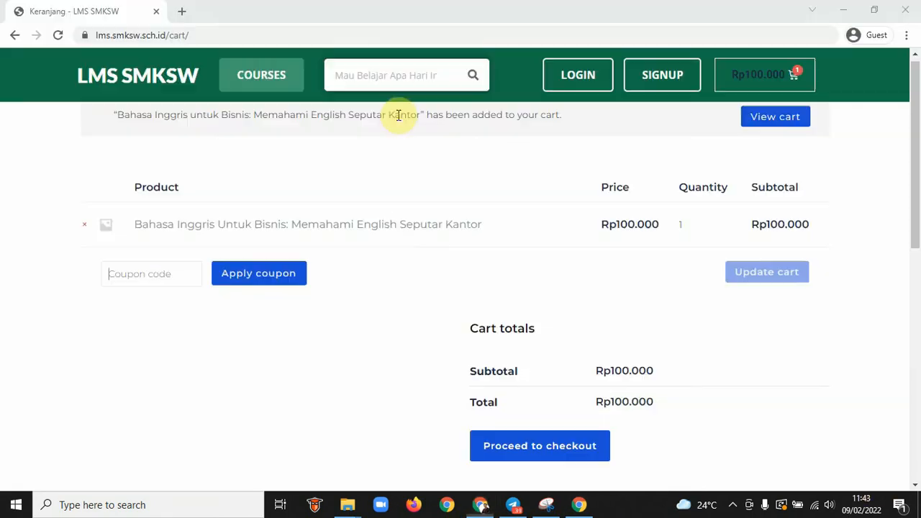
# Apply coupon sw50 in the guest cart
pyautogui.click(129, 277)
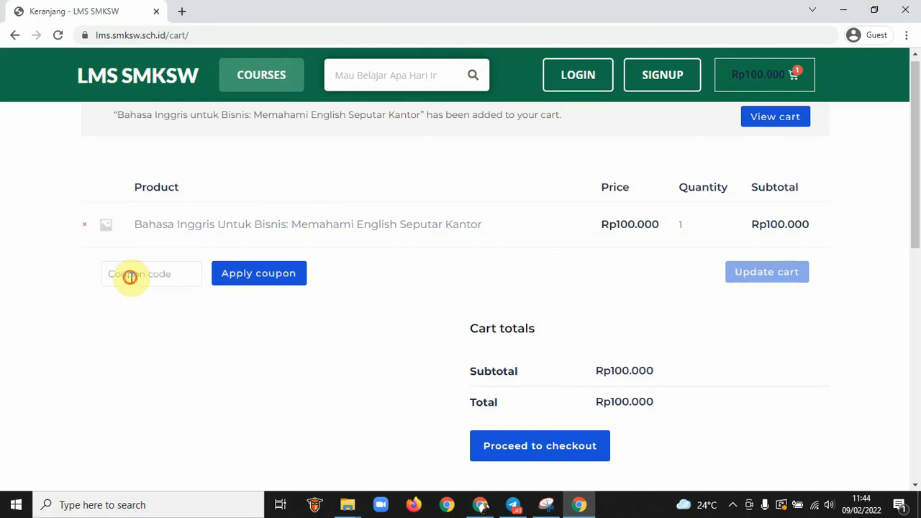
pyautogui.write('SW50')
pyautogui.click(262, 282)
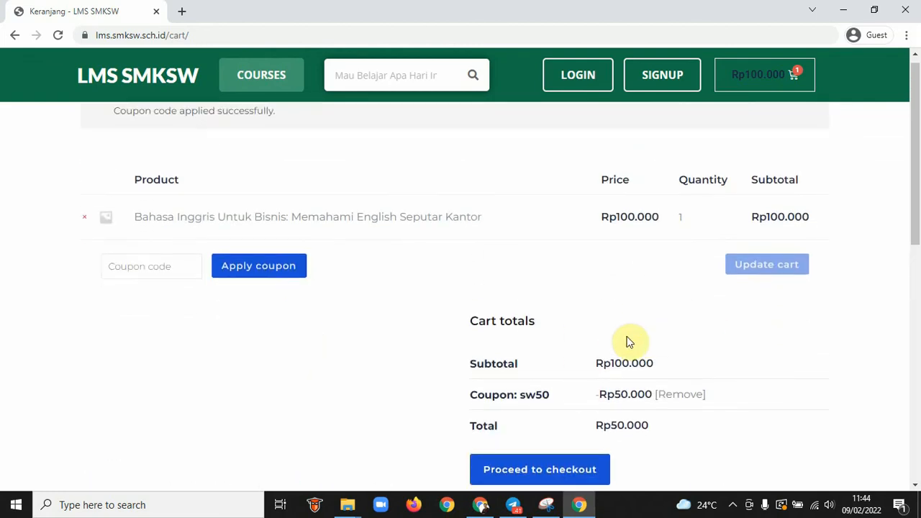
# Check the Rp100.000 subtotal and -Rp50.000 discount, then remove the course from the cart
pyautogui.moveTo(601, 372); pyautogui.dragTo(656, 372)
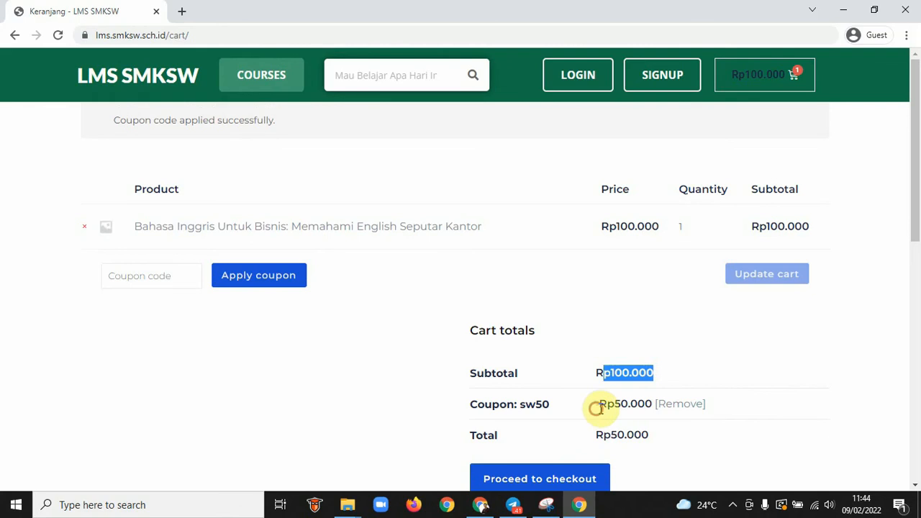
pyautogui.moveTo(594, 404); pyautogui.dragTo(617, 434)
pyautogui.click(637, 435)
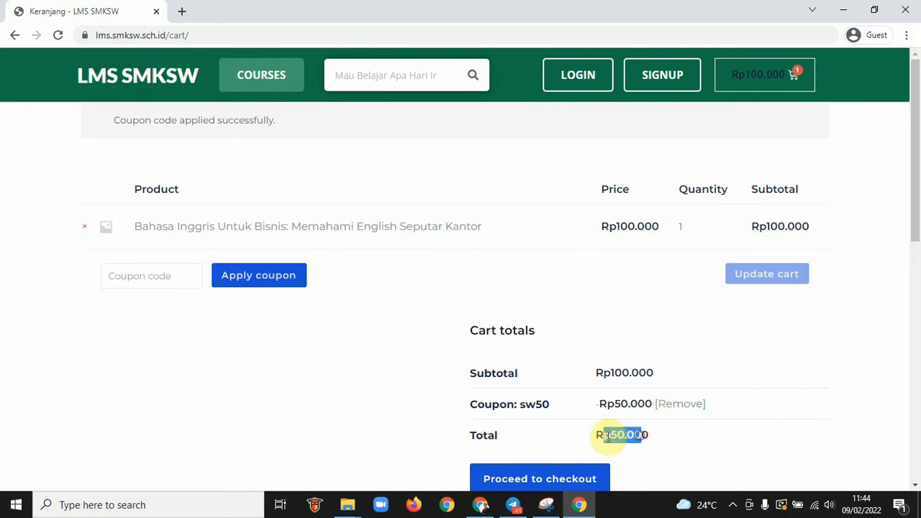
pyautogui.click(132, 269)
pyautogui.click(85, 227)
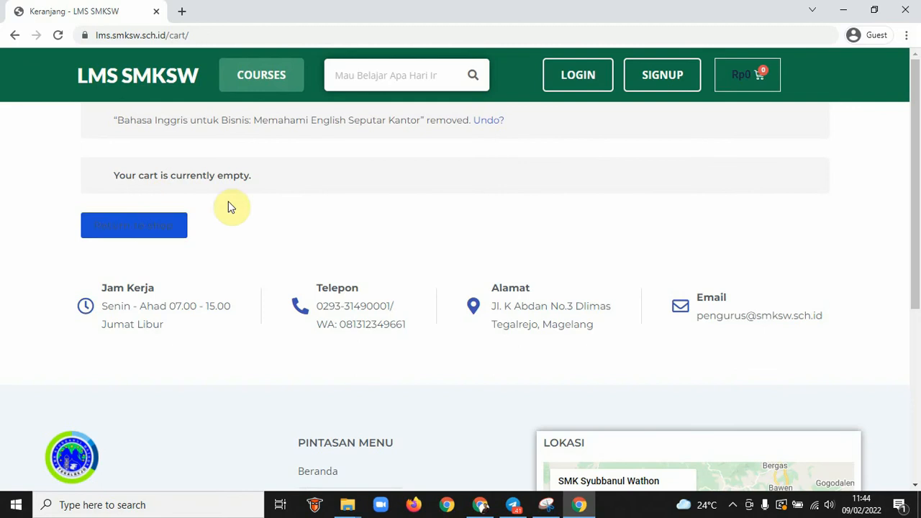
# Return to the Bahasa Inggris untuk Bisnis course page and add it to the cart
pyautogui.click(13, 36)
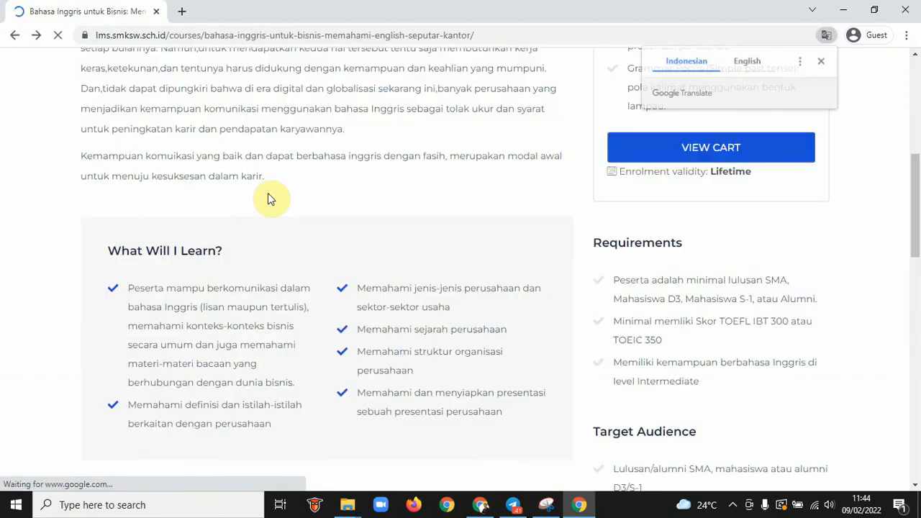
pyautogui.scroll(5, 268, 198)
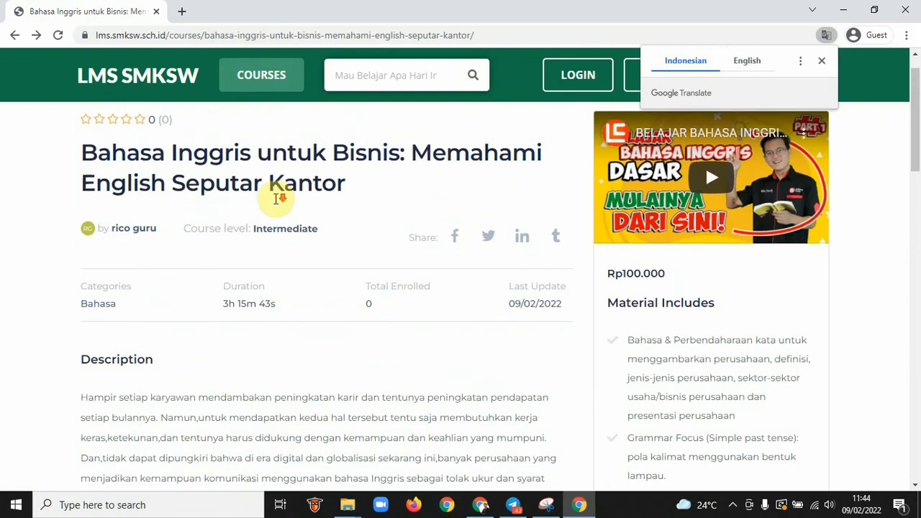
pyautogui.scroll(-2, 273, 199)
pyautogui.scroll(3, 633, 231)
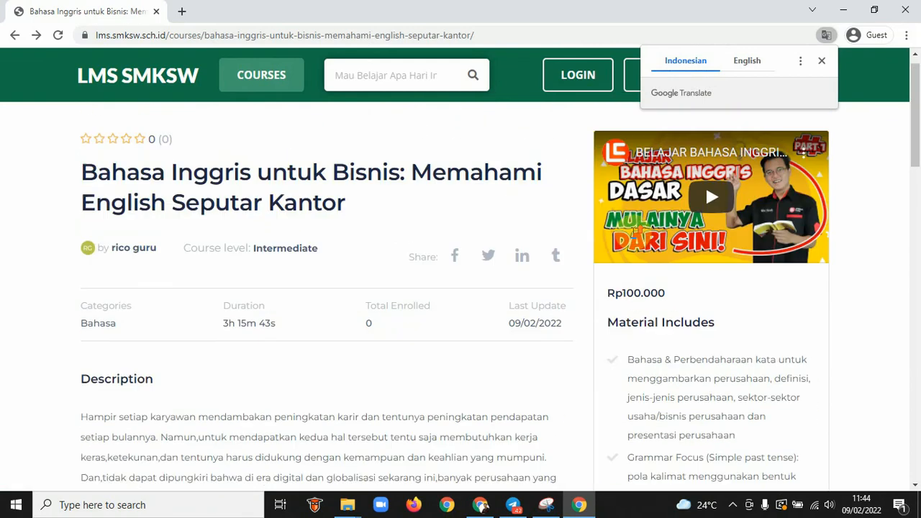
pyautogui.click(10, 35)
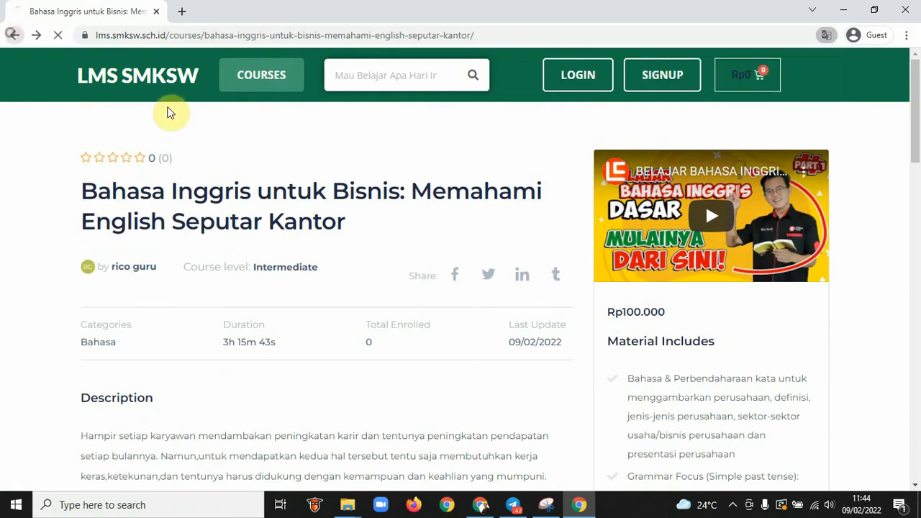
pyautogui.scroll(-3, 546, 303)
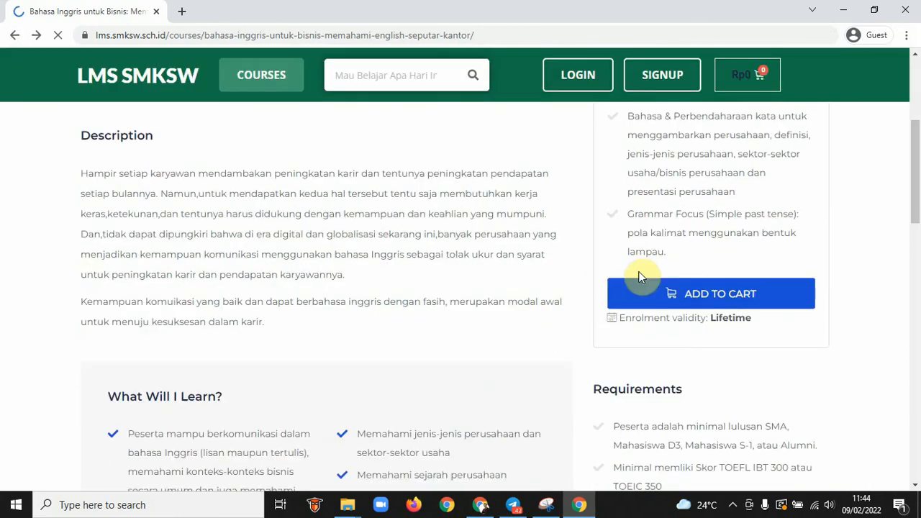
pyautogui.click(706, 300)
pyautogui.click(711, 346)
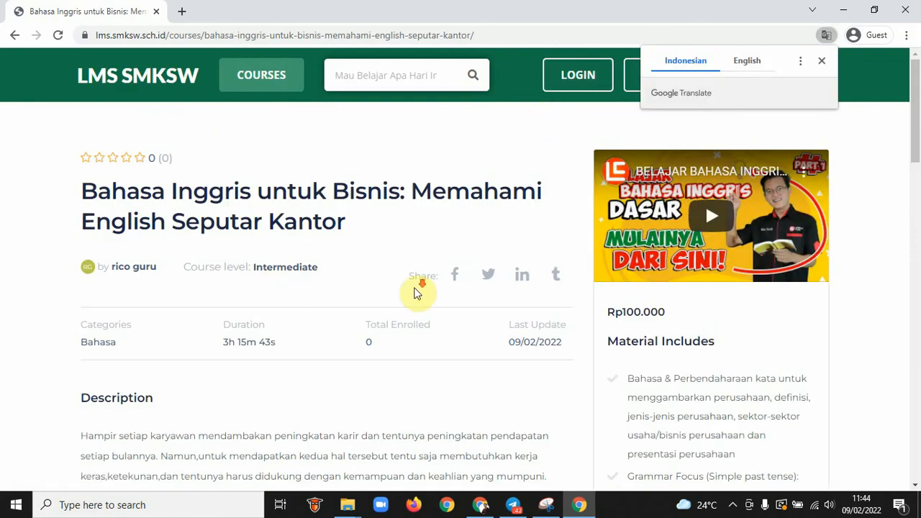
# Dismiss the Google Translate popup and open the cart page
pyautogui.scroll(-1, 417, 288)
pyautogui.click(821, 61)
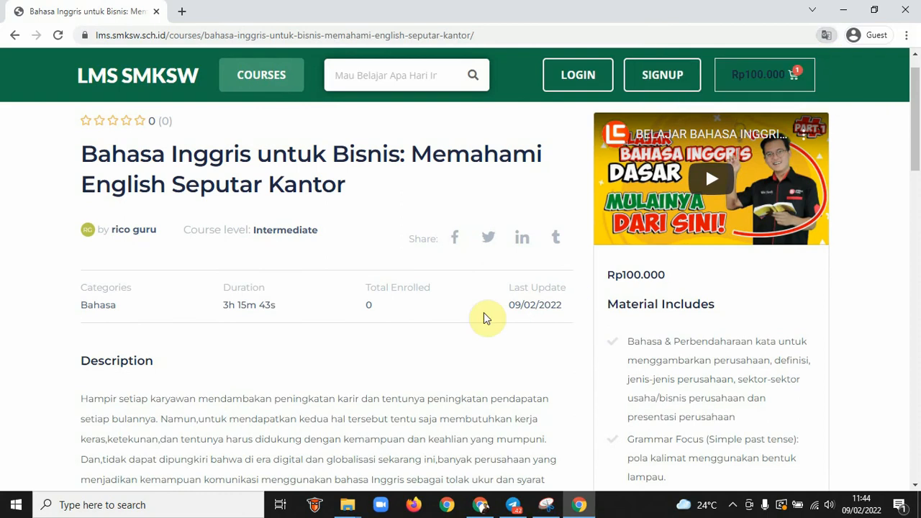
pyautogui.scroll(-2, 494, 370)
pyautogui.scroll(-1, 492, 373)
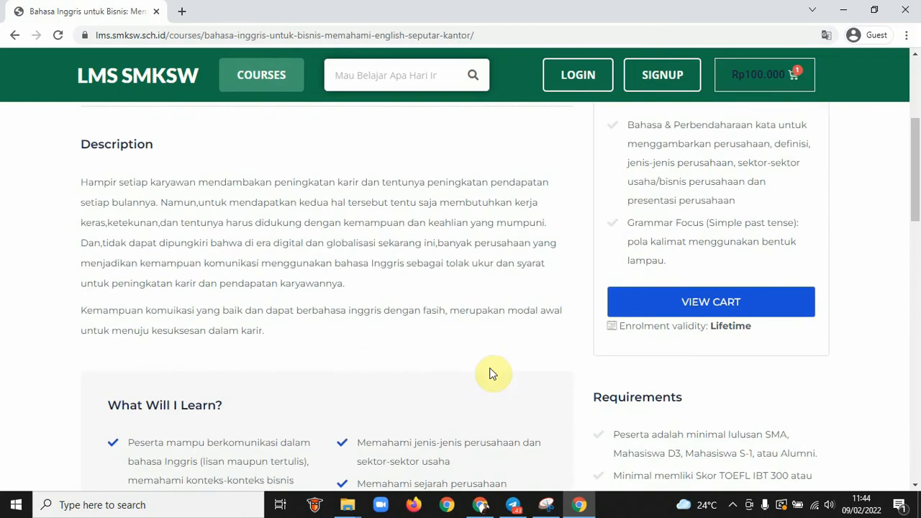
pyautogui.click(698, 302)
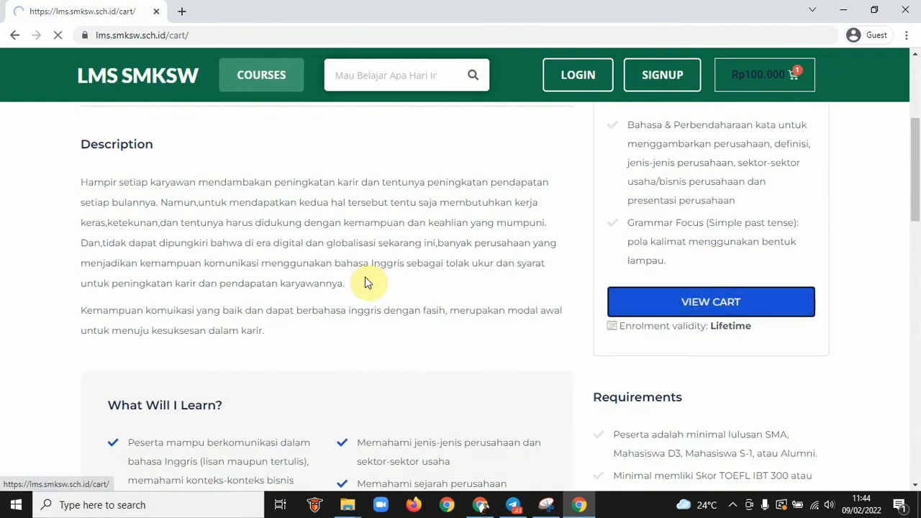
pyautogui.click(136, 277)
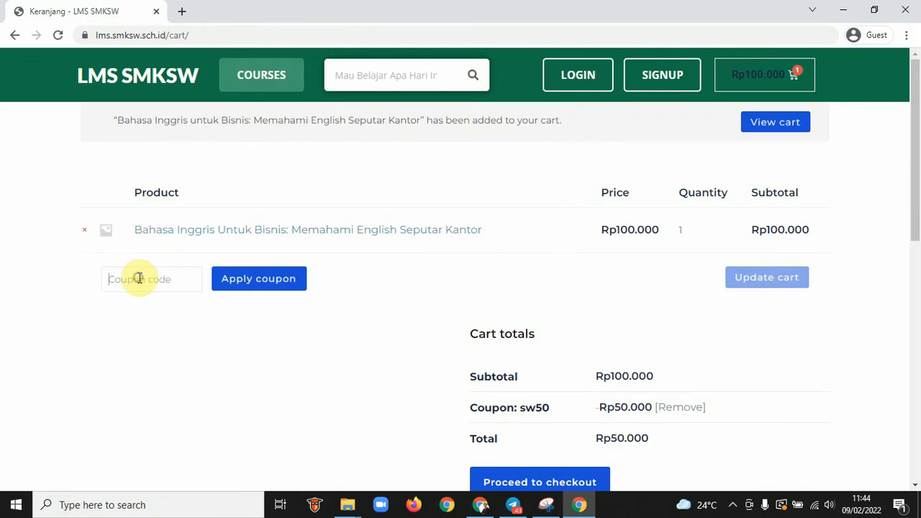
# Apply coupon SW100 to the cart
pyautogui.write('SW100')
pyautogui.click(256, 282)
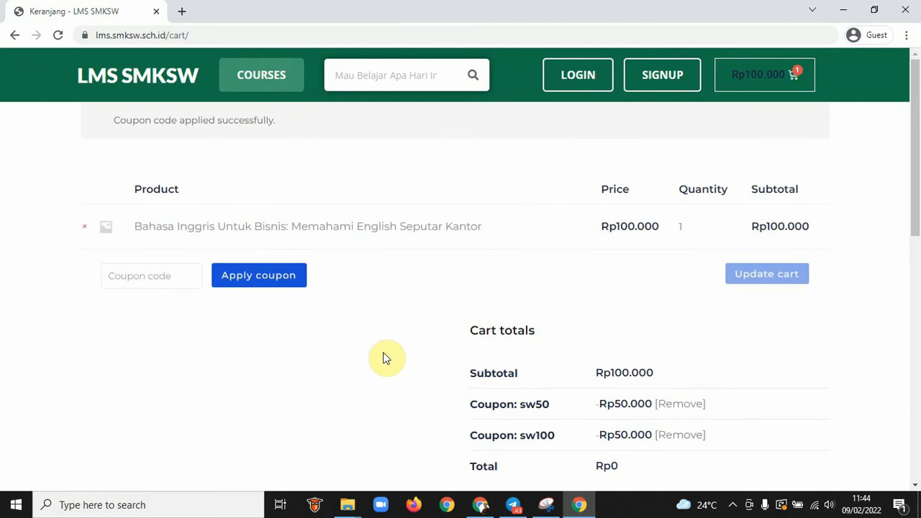
pyautogui.scroll(-2, 417, 350)
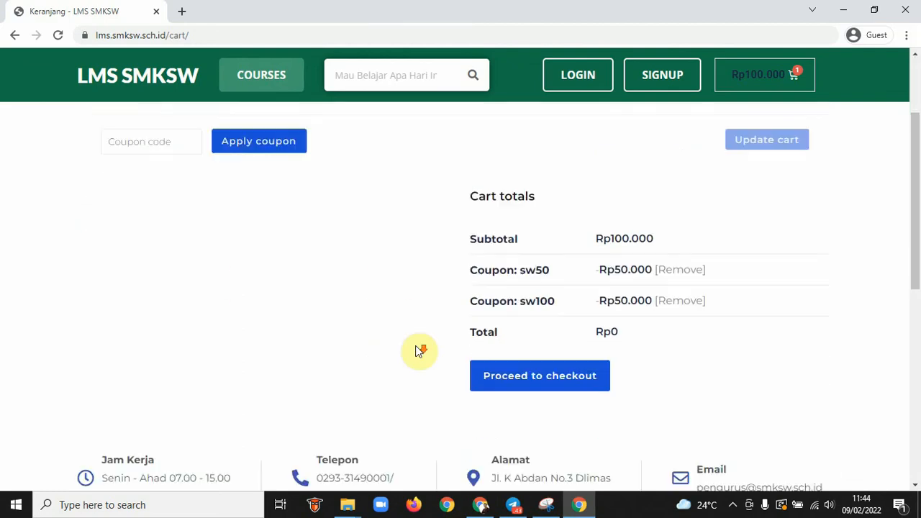
# Remove the sw50 coupon, confirm the Rp0 total, and proceed to checkout
pyautogui.moveTo(628, 235); pyautogui.dragTo(674, 238)
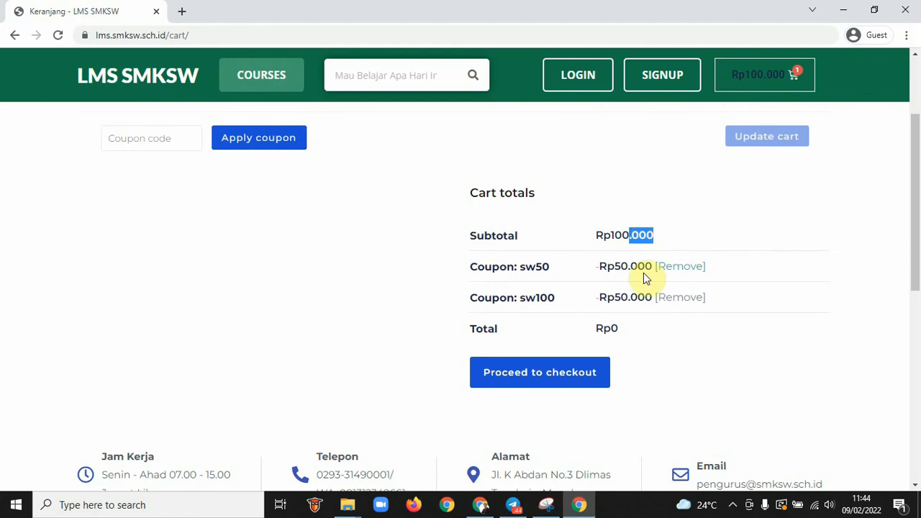
pyautogui.moveTo(606, 266); pyautogui.dragTo(699, 276)
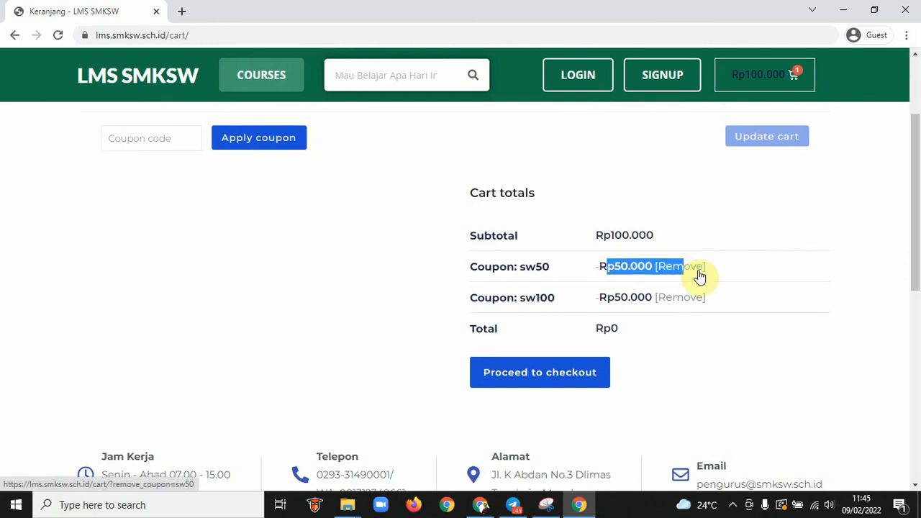
pyautogui.click(696, 268)
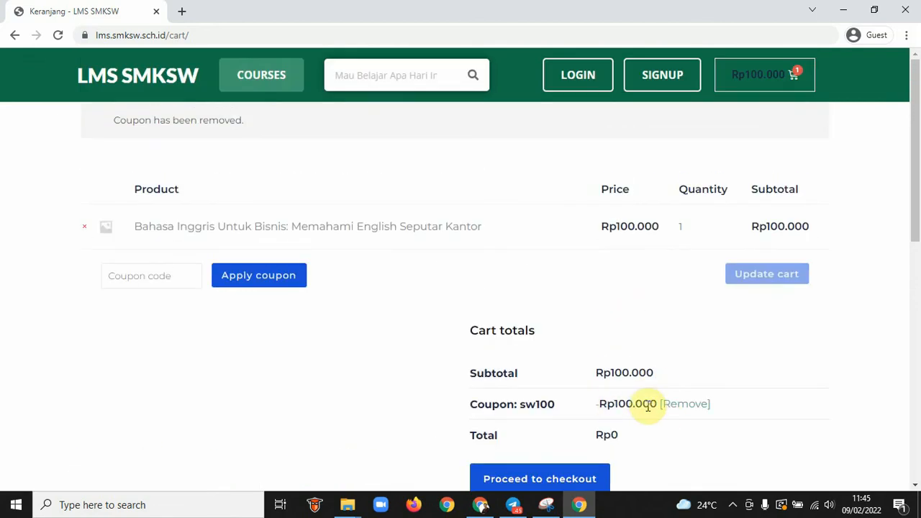
pyautogui.scroll(-2, 647, 403)
pyautogui.moveTo(629, 293); pyautogui.dragTo(575, 330)
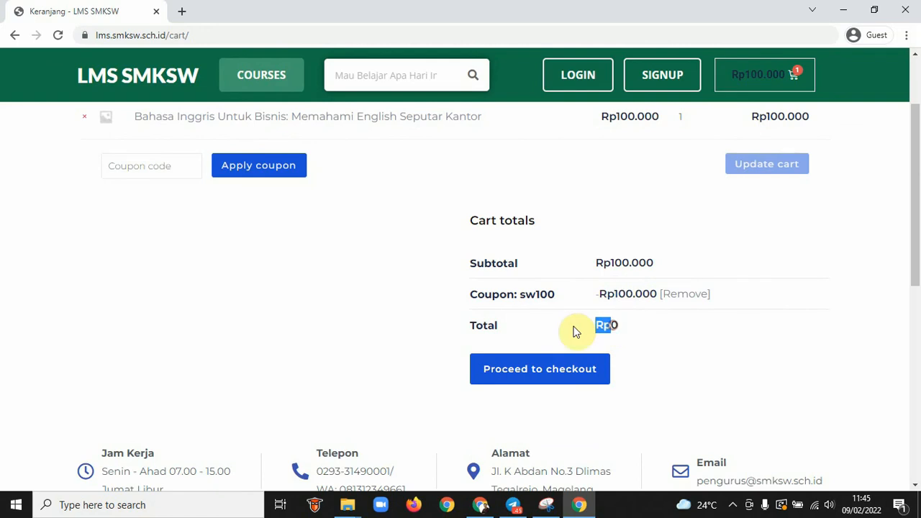
pyautogui.click(519, 371)
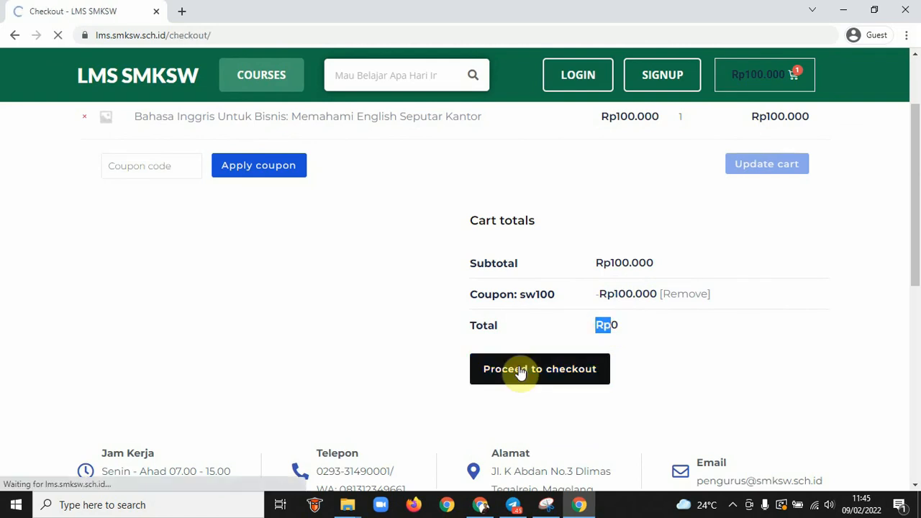
# Enter test values for the billing first name and both street address lines
pyautogui.scroll(-2, 521, 372)
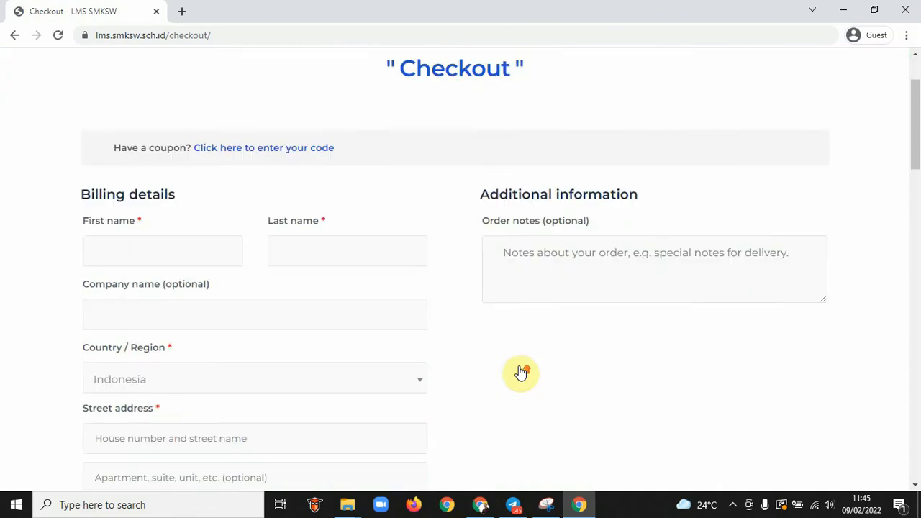
pyautogui.click(108, 217)
pyautogui.scroll(-1, 110, 218)
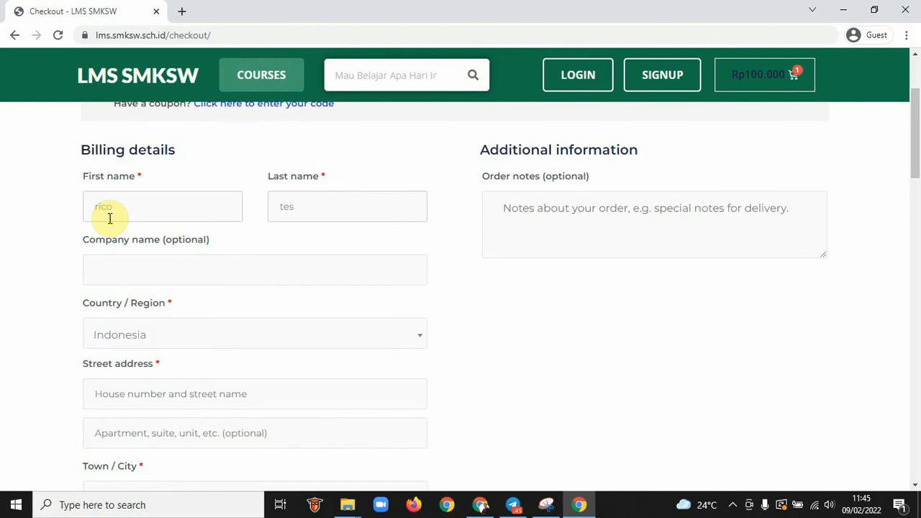
pyautogui.write('tes')
pyautogui.press('Tab')
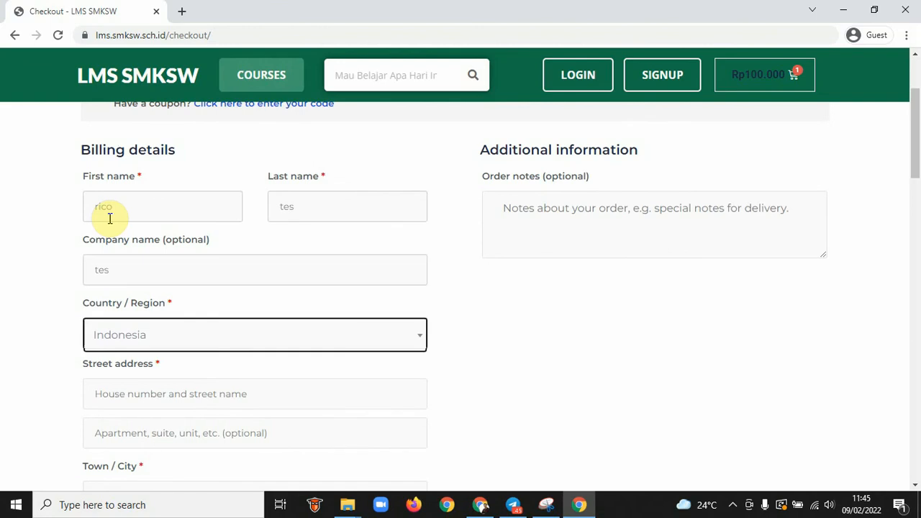
pyautogui.press('Tab')
pyautogui.write('te')
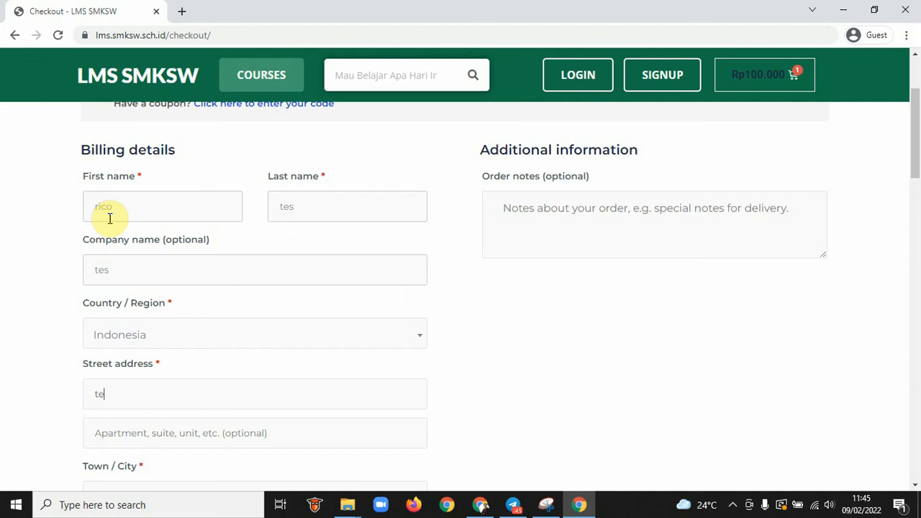
pyautogui.write('stes')
pyautogui.press('Tab')
pyautogui.write('10')
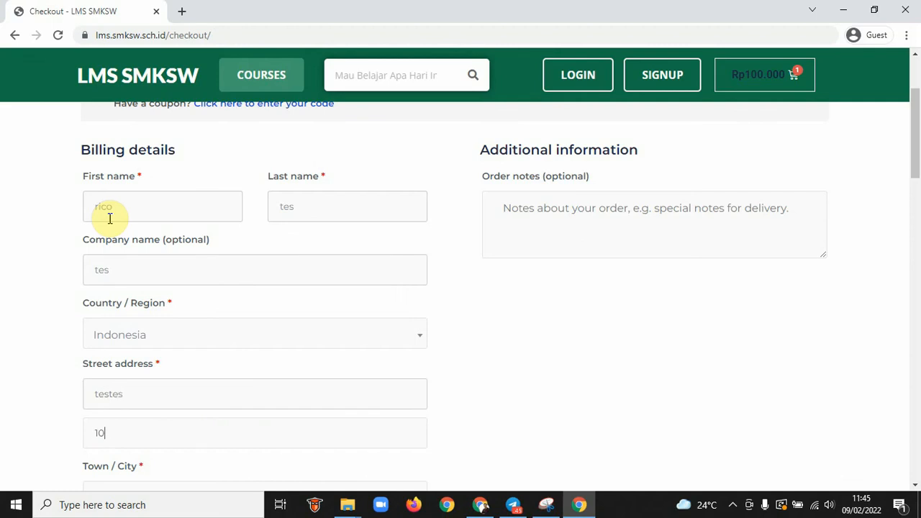
# Complete the billing town, province, postcode, phone and e-mail fields
pyautogui.press('Tab')
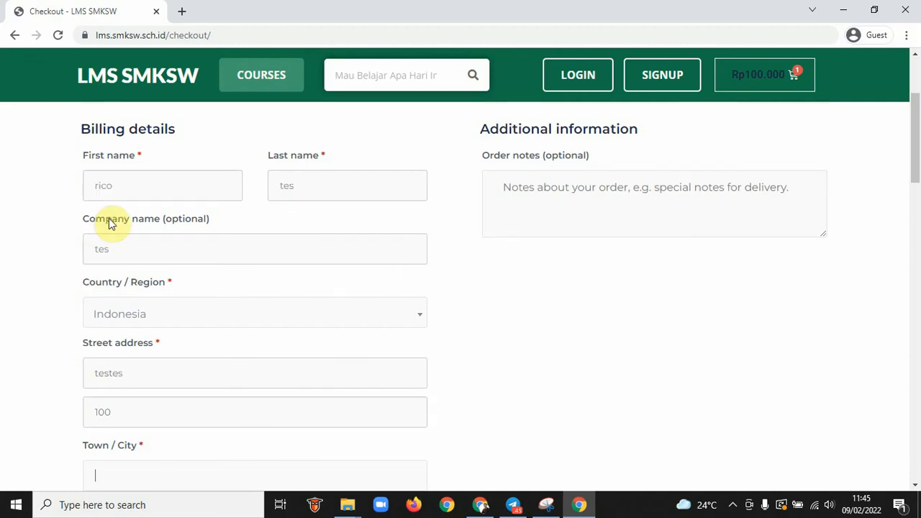
pyautogui.press('Tab')
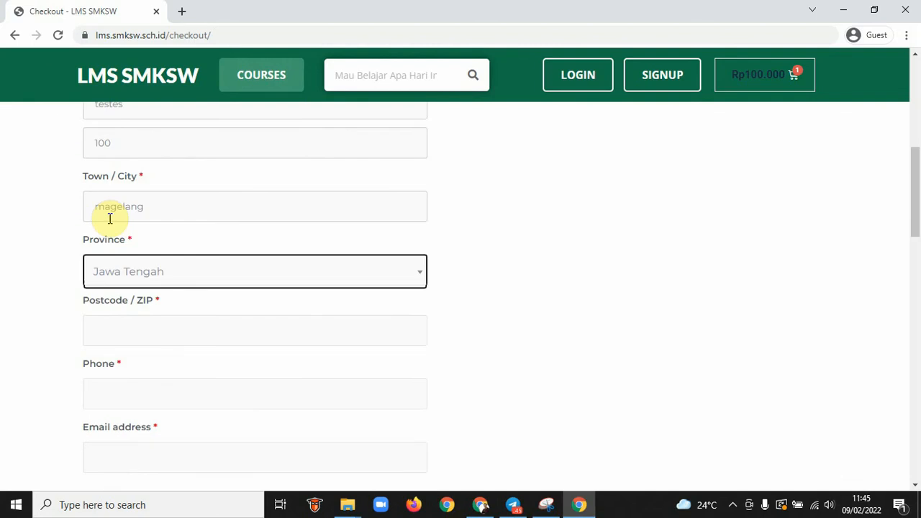
pyautogui.press('Tab')
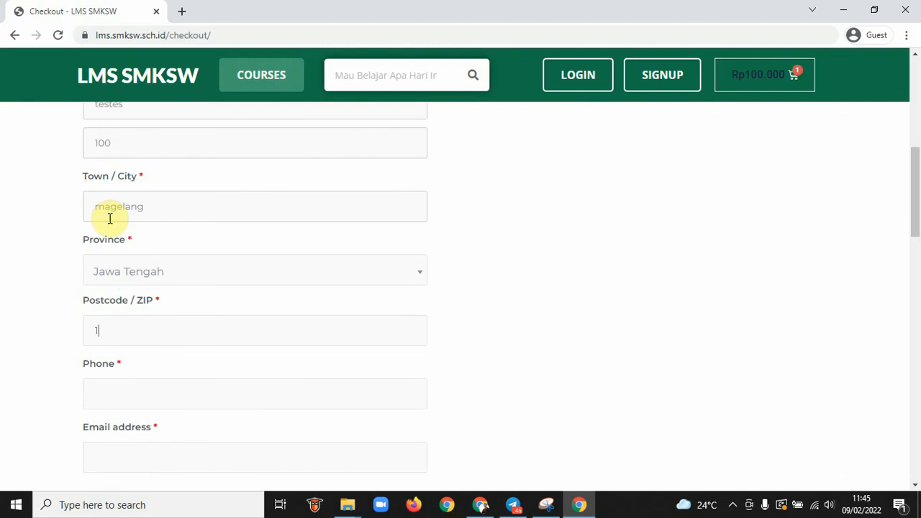
pyautogui.write('123123')
pyautogui.press('Tab')
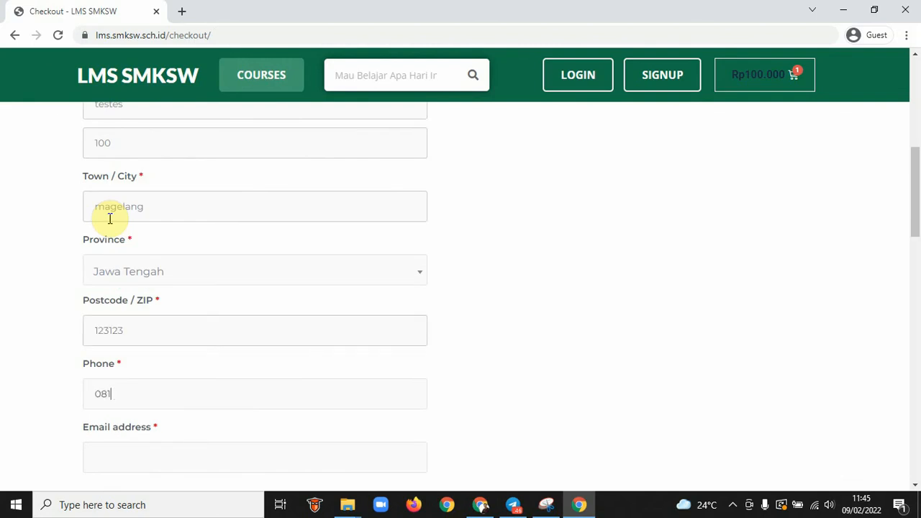
pyautogui.press('Tab')
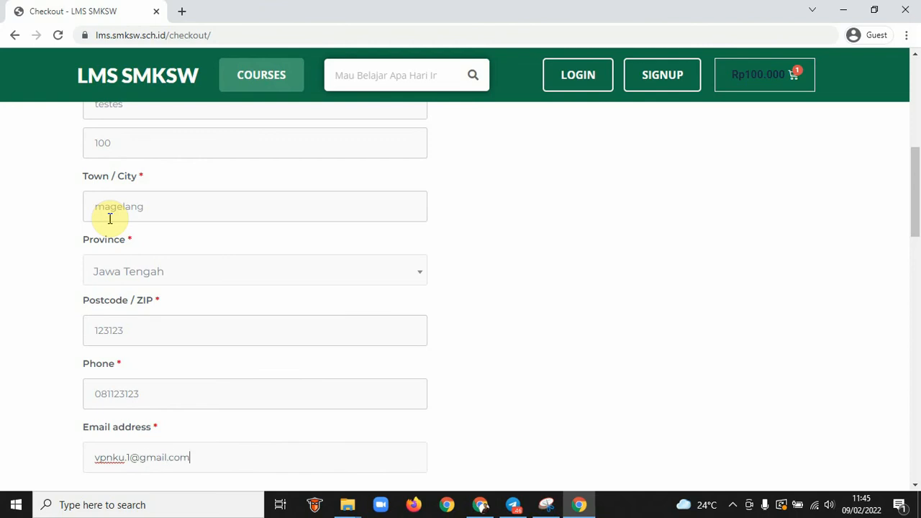
pyautogui.scroll(-4, 109, 218)
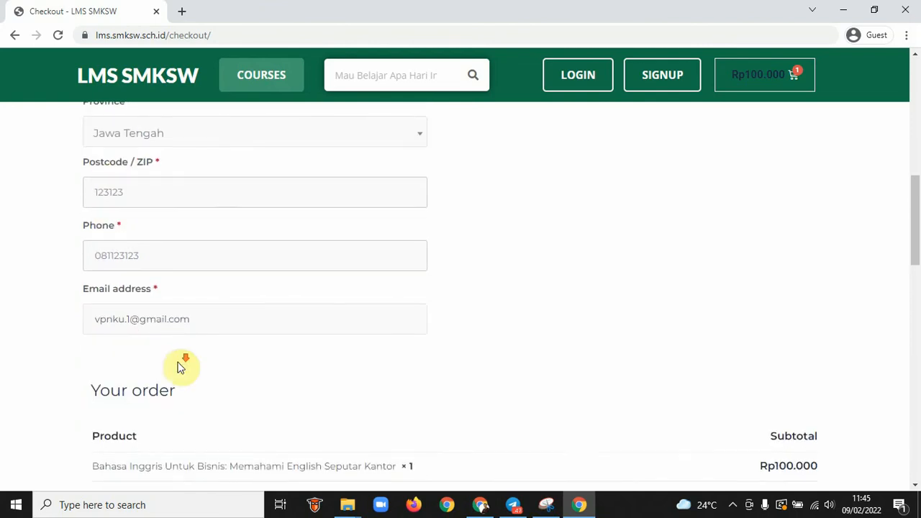
# Scroll through the order summary, checking the Rp364 payment code and Rp364 total
pyautogui.scroll(-1, 182, 367)
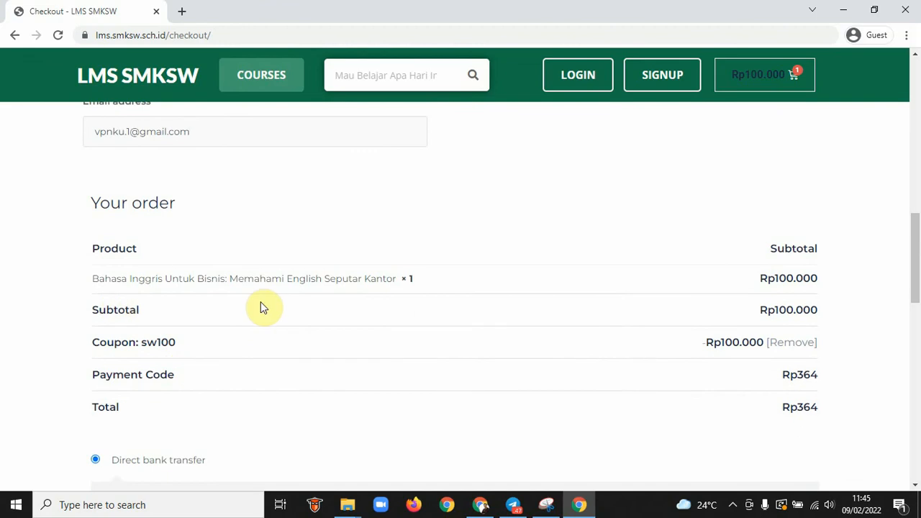
pyautogui.scroll(-2, 262, 307)
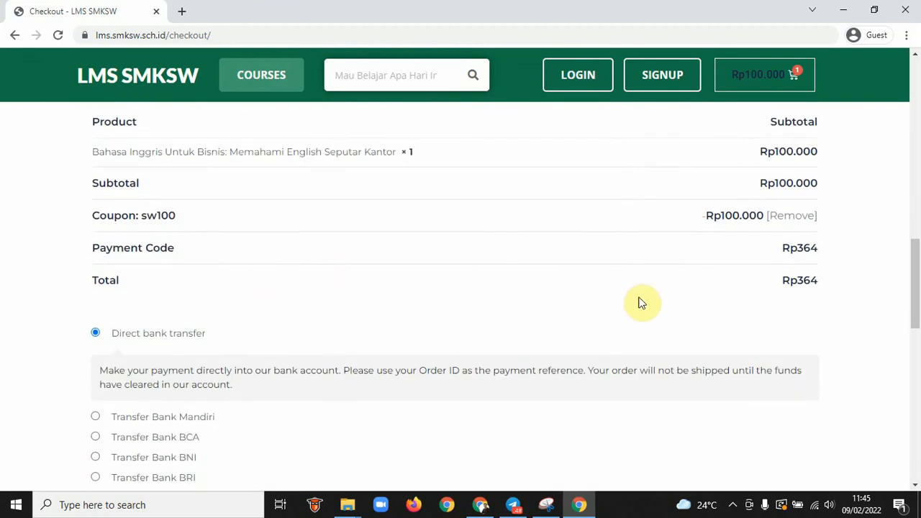
pyautogui.moveTo(817, 280); pyautogui.dragTo(790, 279)
pyautogui.scroll(-3, 642, 310)
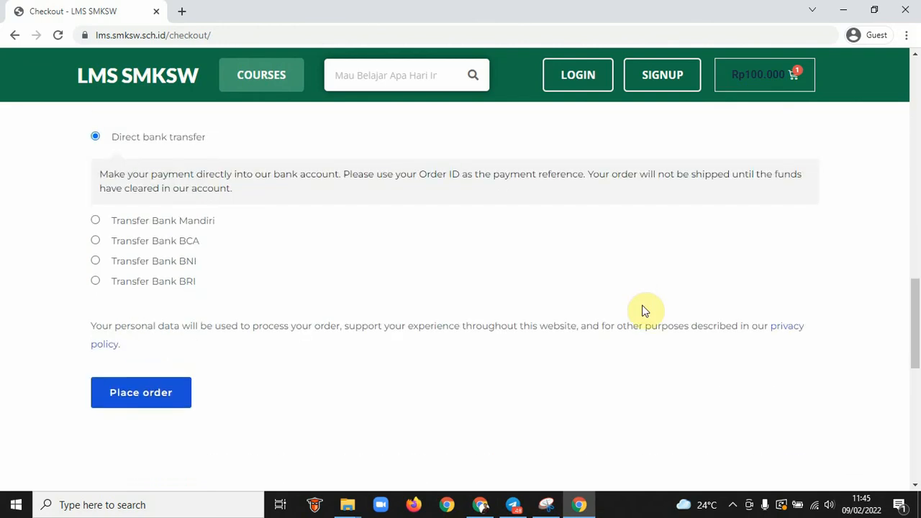
pyautogui.scroll(2, 645, 306)
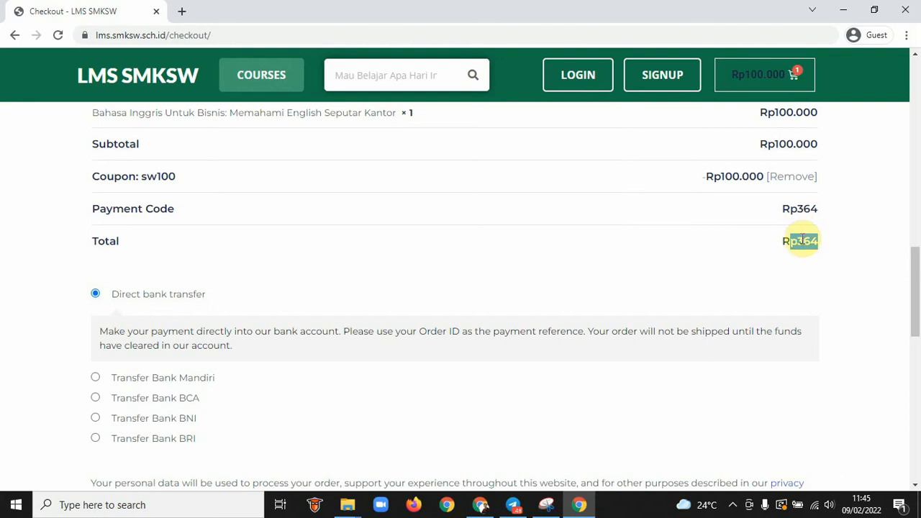
pyautogui.moveTo(819, 209); pyautogui.dragTo(782, 208)
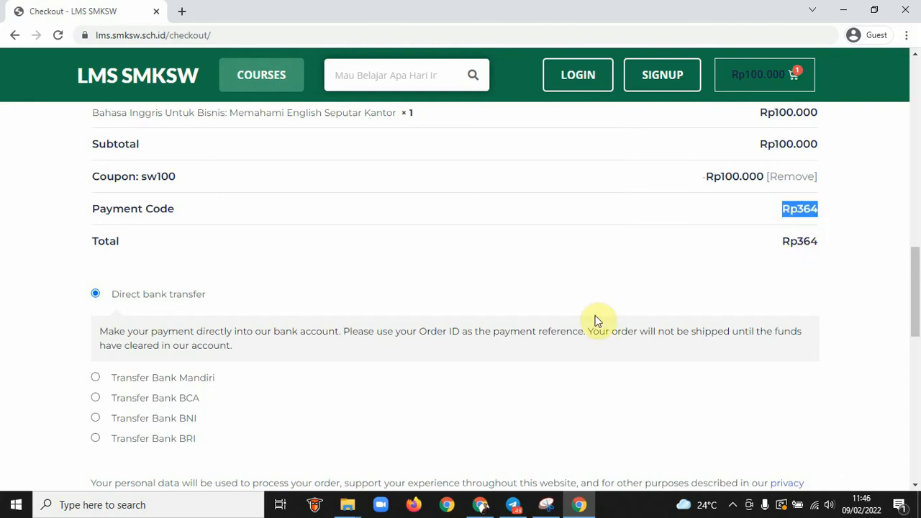
pyautogui.scroll(-3, 596, 319)
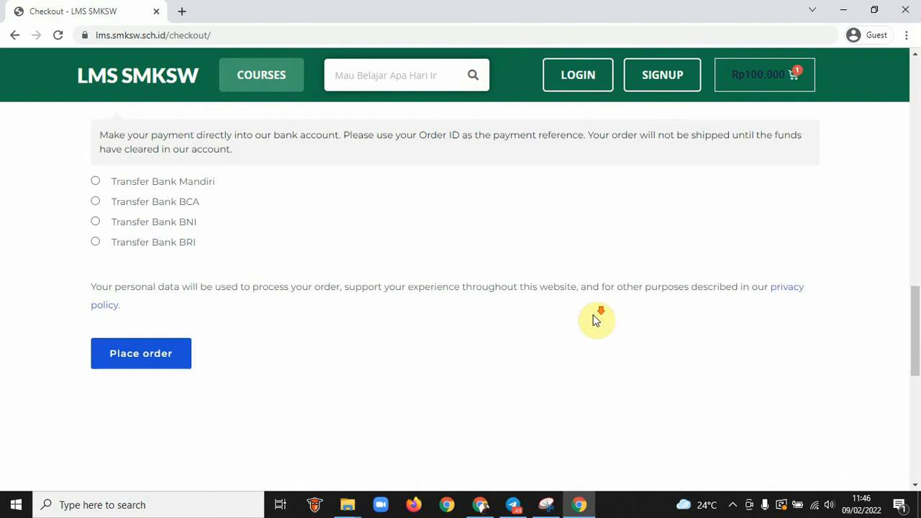
# Try Transfer Bank Mandiri and check its account details, then switch to Direct bank transfer
pyautogui.click(96, 178)
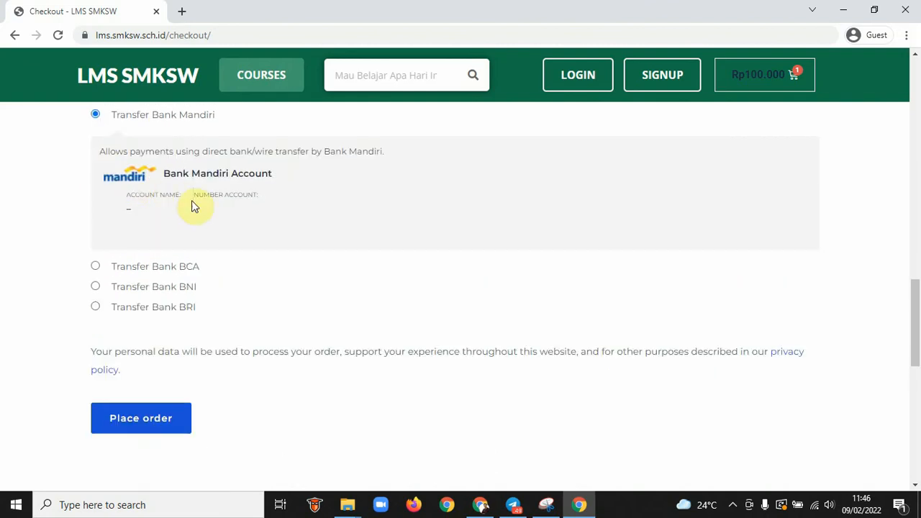
pyautogui.moveTo(144, 198); pyautogui.dragTo(160, 218)
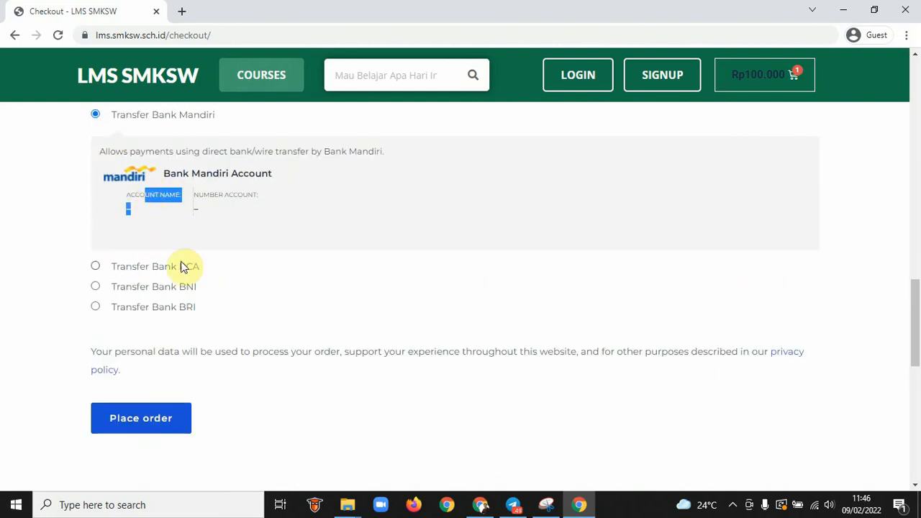
pyautogui.scroll(2, 198, 195)
pyautogui.scroll(-1, 199, 194)
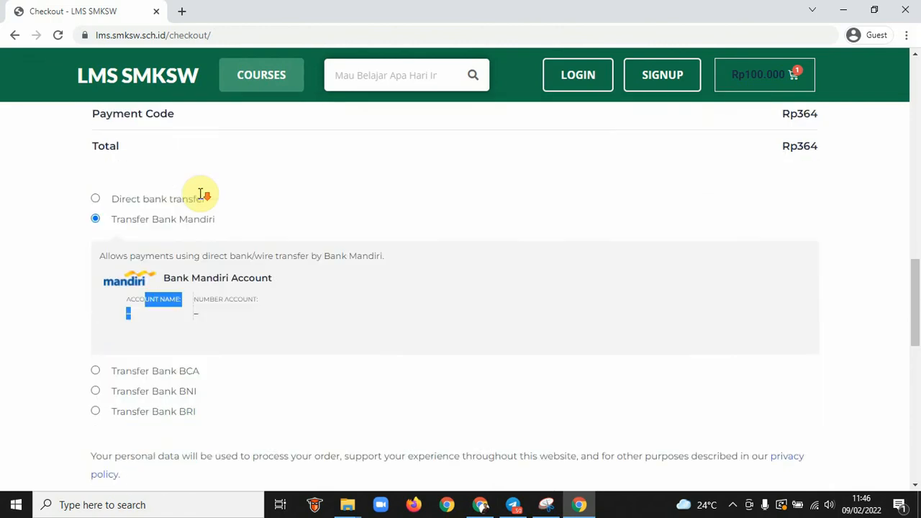
pyautogui.click(96, 197)
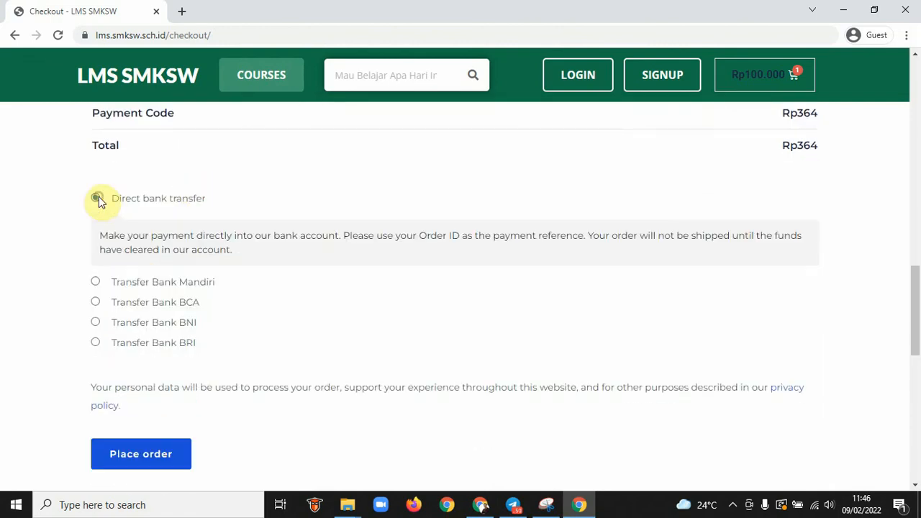
pyautogui.scroll(-1, 228, 258)
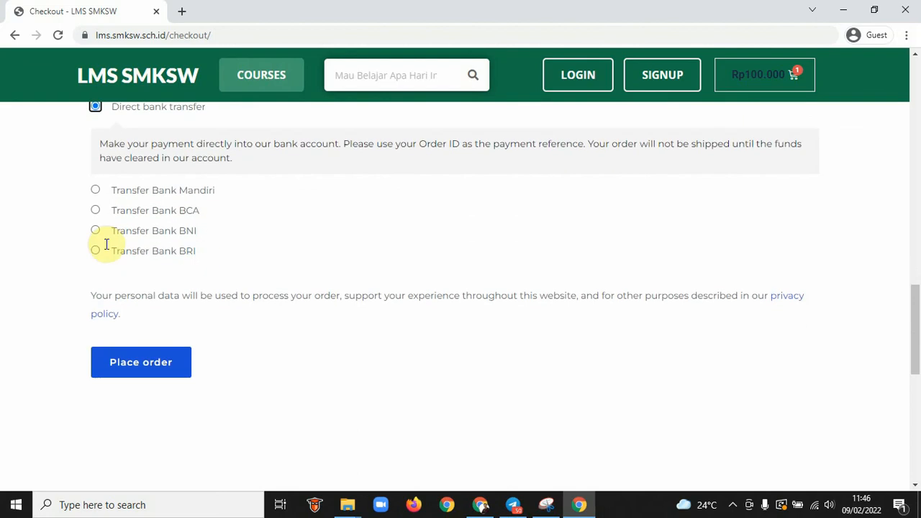
# Preview the BCA, BNI and BRI transfer options, then settle on Transfer Bank Mandiri
pyautogui.click(97, 209)
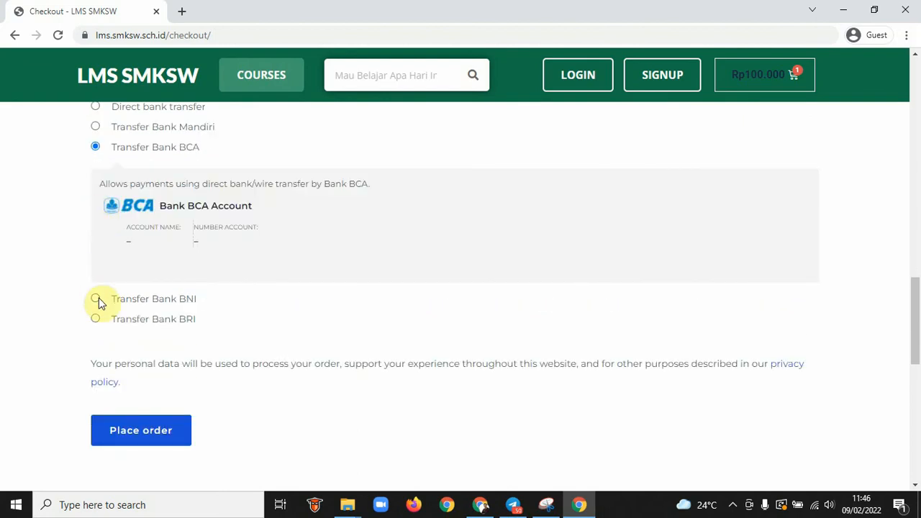
pyautogui.click(96, 299)
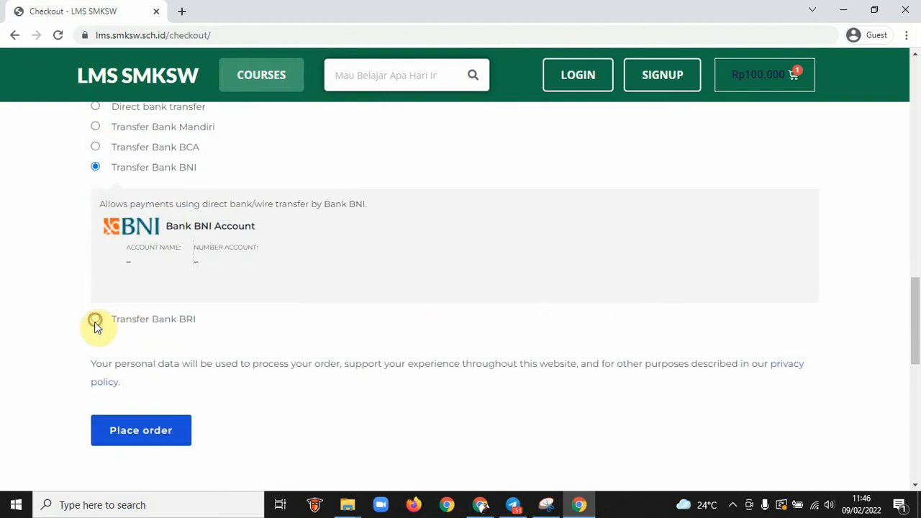
pyautogui.click(94, 322)
pyautogui.scroll(1, 173, 246)
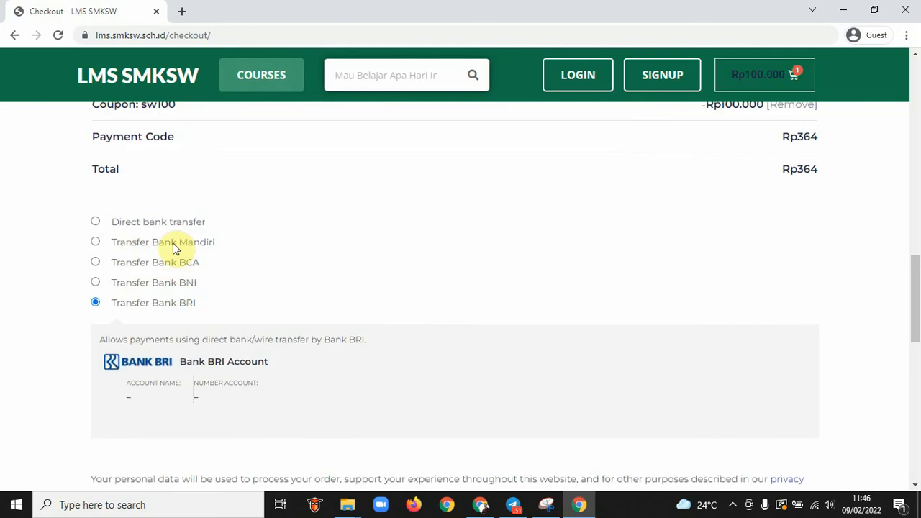
pyautogui.click(95, 222)
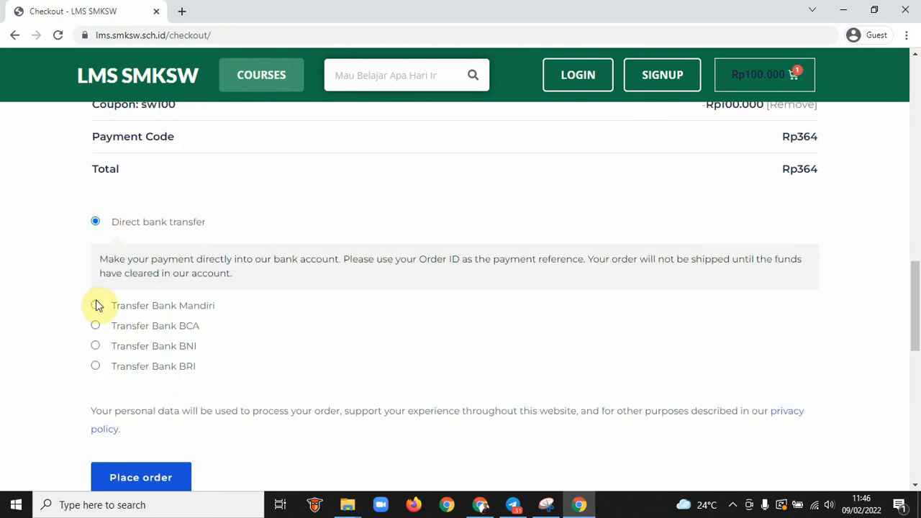
pyautogui.click(96, 303)
pyautogui.scroll(-1, 179, 293)
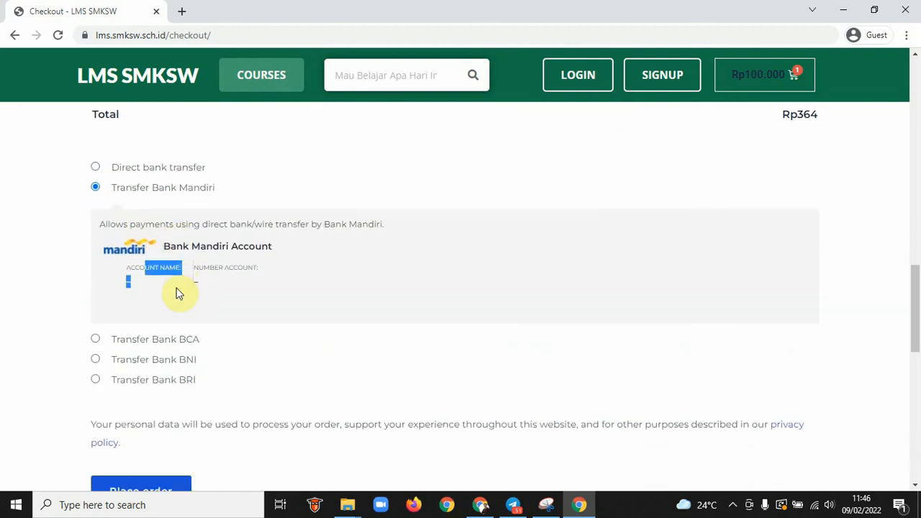
pyautogui.scroll(-2, 179, 294)
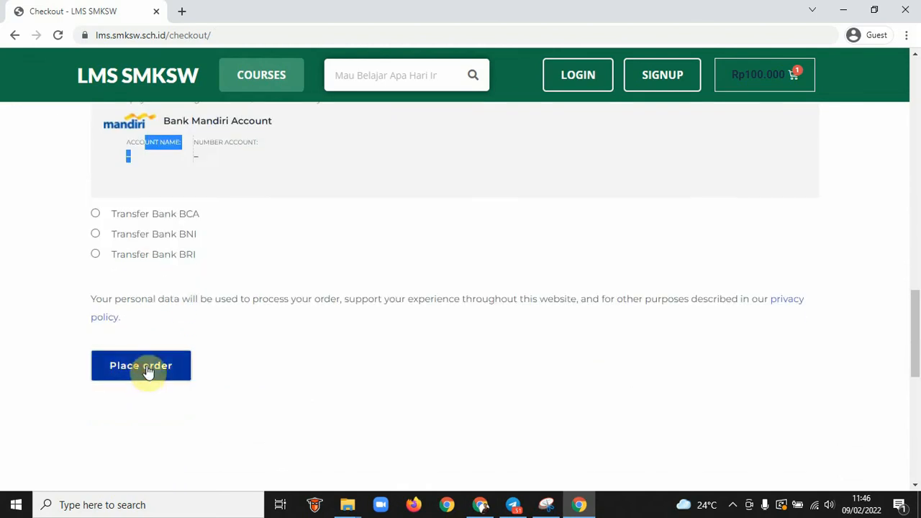
# Place the order and review the order-received page showing the Rp967 Mandiri transfer total
pyautogui.click(147, 368)
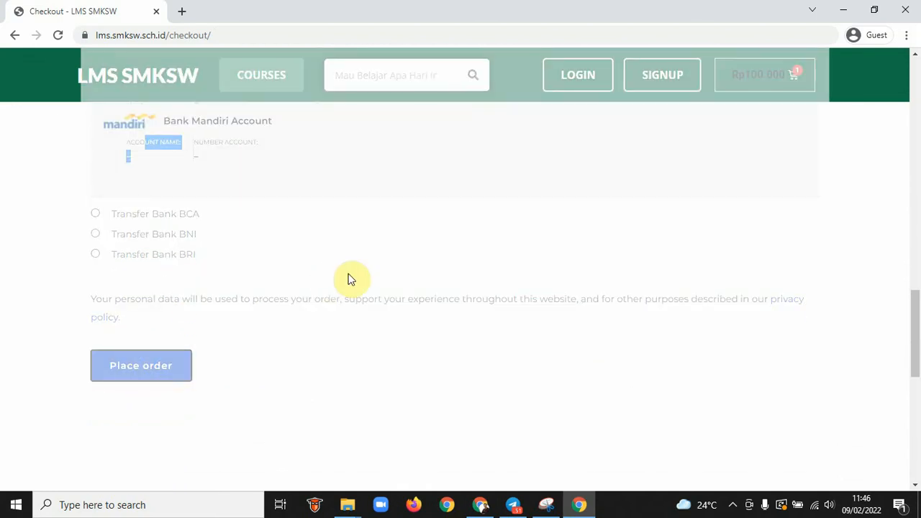
pyautogui.scroll(4, 484, 285)
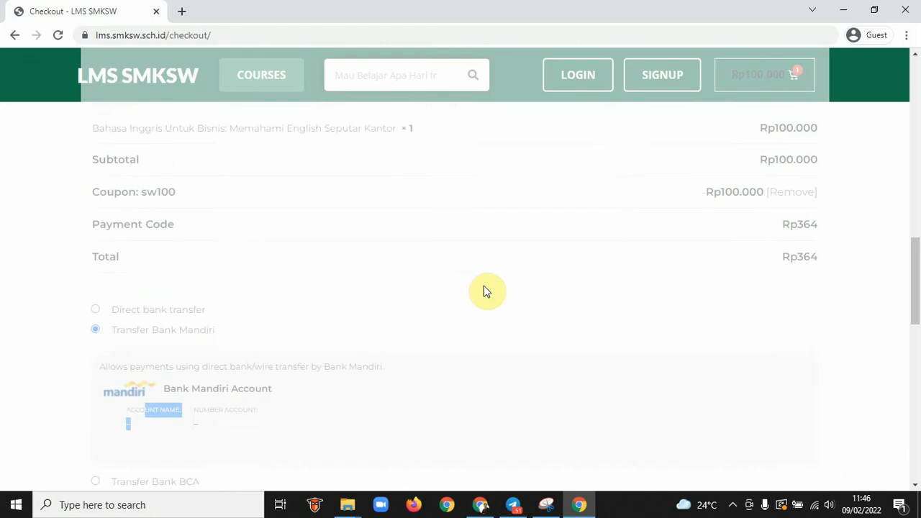
pyautogui.scroll(4, 484, 287)
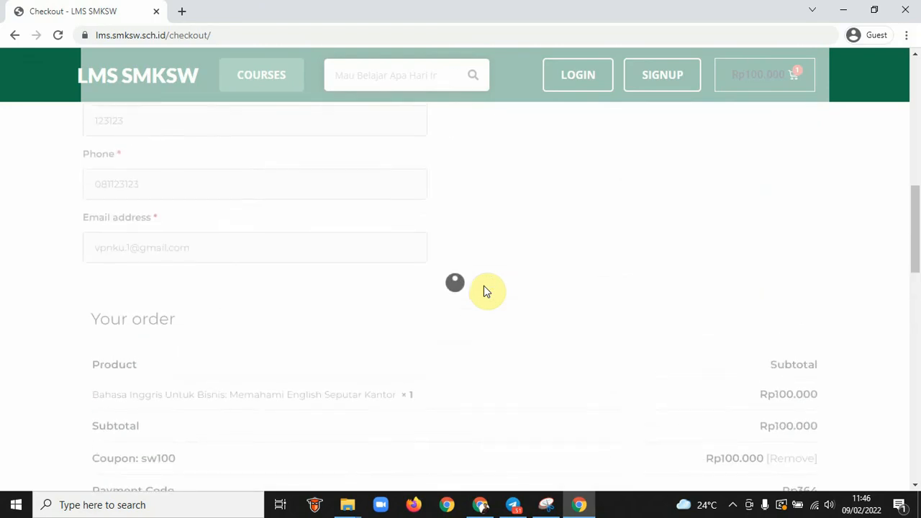
pyautogui.scroll(2, 483, 286)
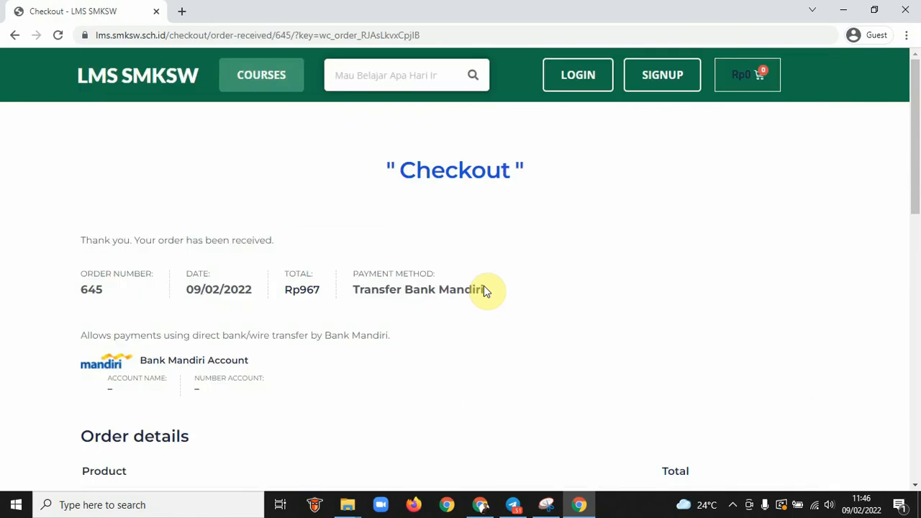
# Check the empty Mandiri account name and number, and select the Rp967 payment code
pyautogui.scroll(-1, 410, 230)
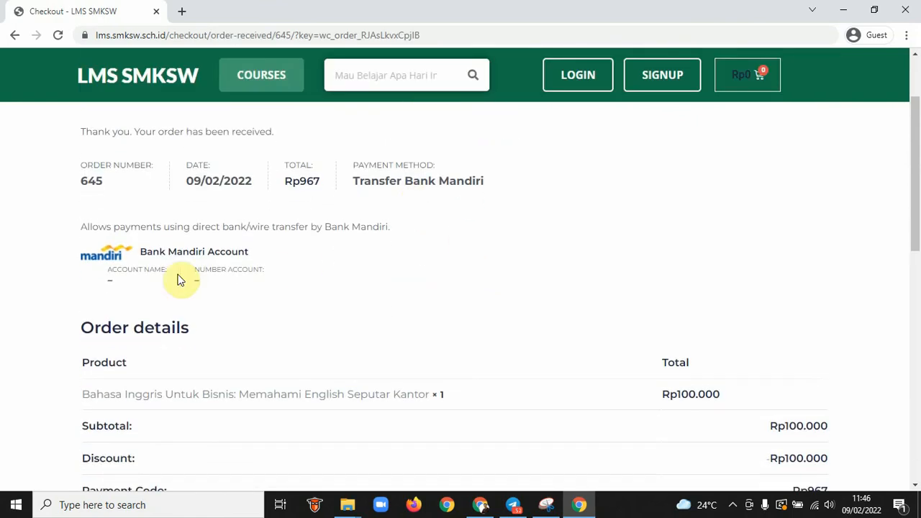
pyautogui.moveTo(103, 283); pyautogui.dragTo(290, 280)
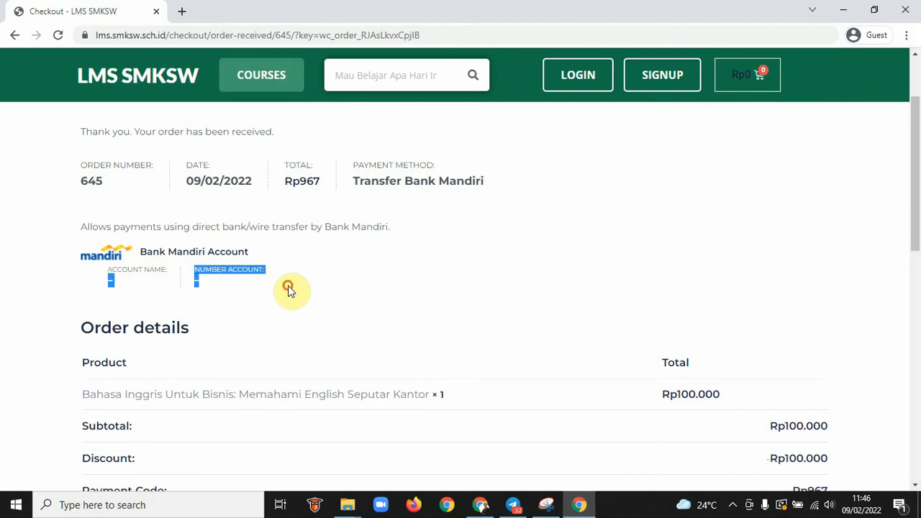
pyautogui.scroll(-3, 374, 309)
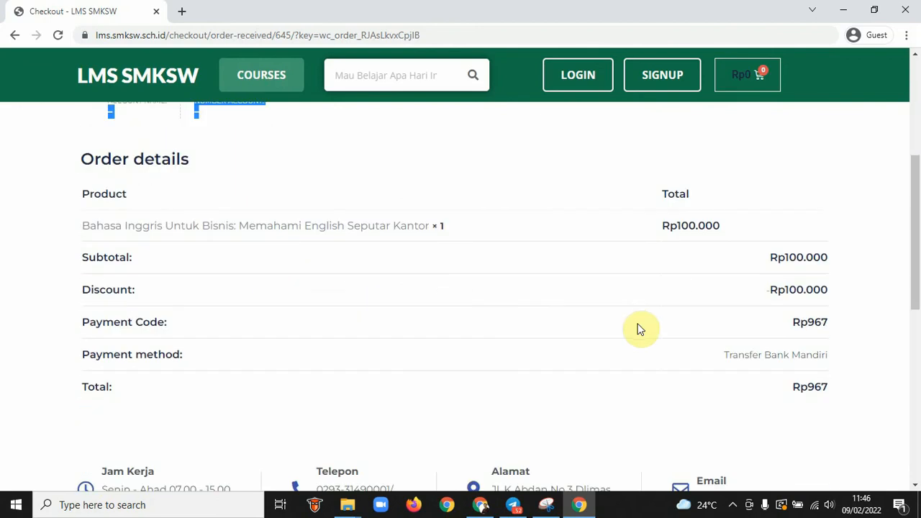
pyautogui.scroll(-2, 640, 328)
pyautogui.moveTo(843, 257); pyautogui.dragTo(806, 253)
pyautogui.doubleClick(813, 192)
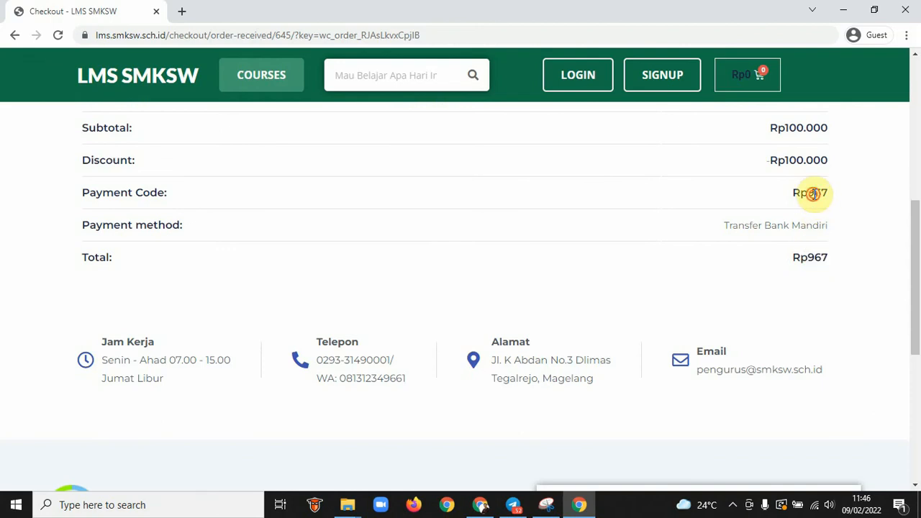
# Scroll through the order details listing Bahasa Inggris untuk Bisnis at Rp100.000
pyautogui.scroll(2, 512, 270)
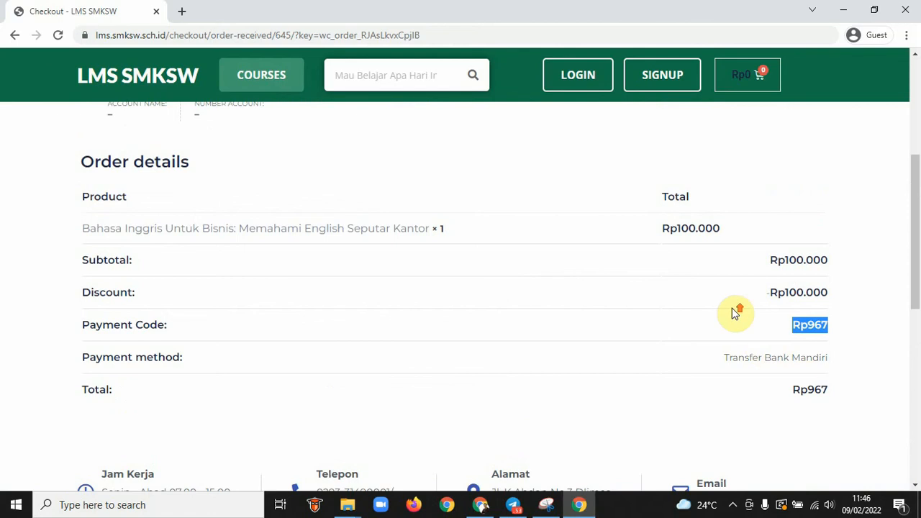
pyautogui.scroll(3, 732, 309)
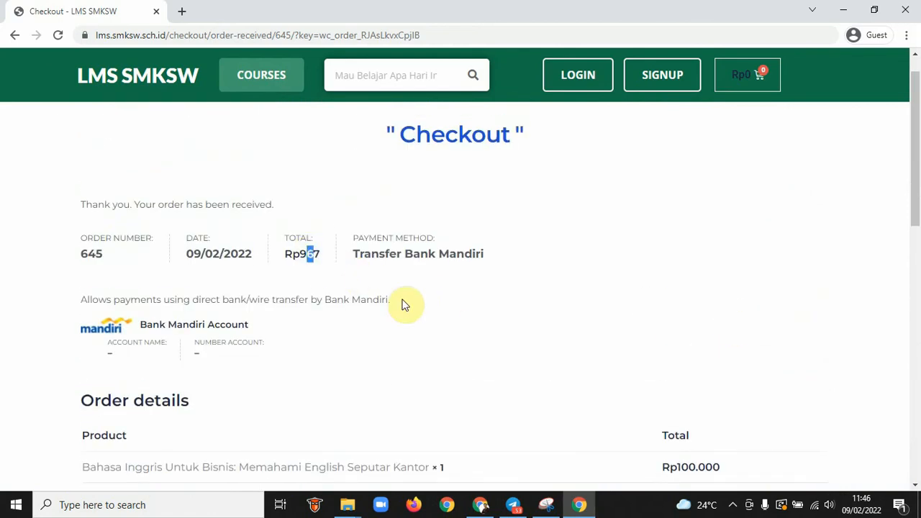
pyautogui.scroll(-3, 403, 302)
pyautogui.scroll(1, 403, 304)
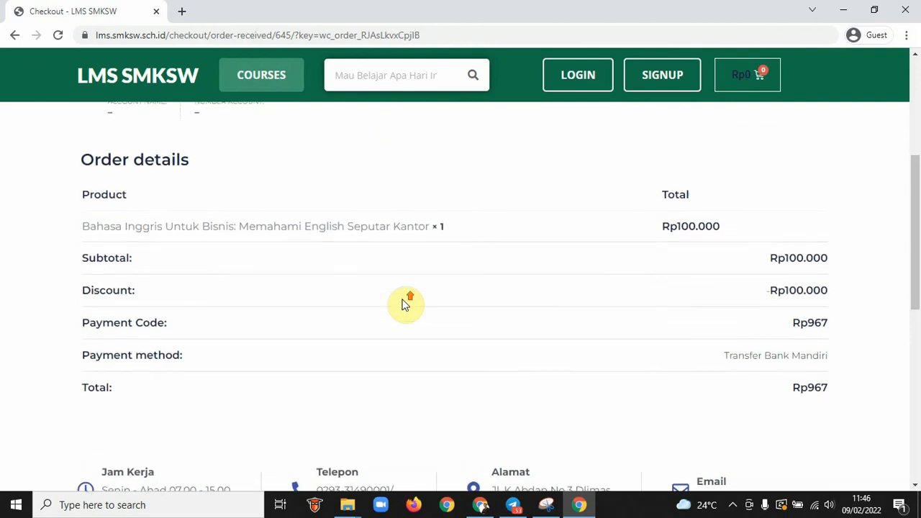
pyautogui.scroll(-2, 404, 304)
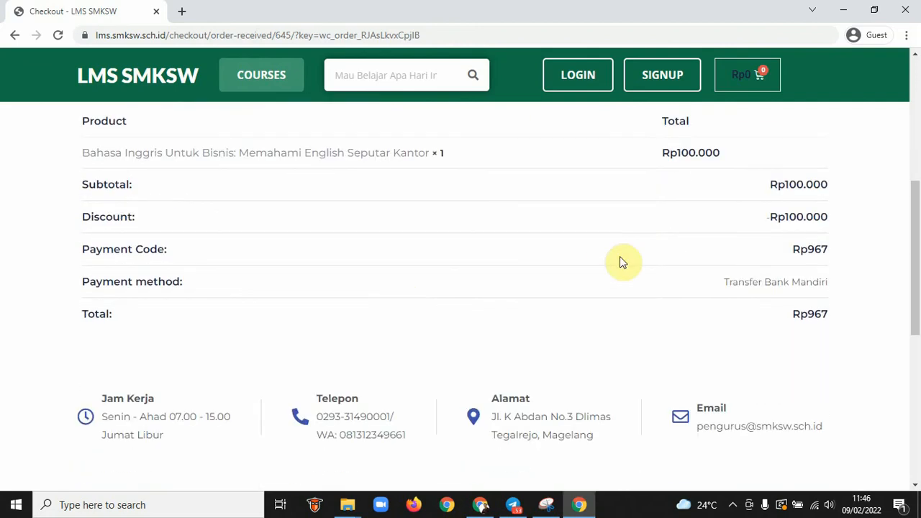
pyautogui.scroll(-2, 620, 260)
pyautogui.scroll(4, 620, 261)
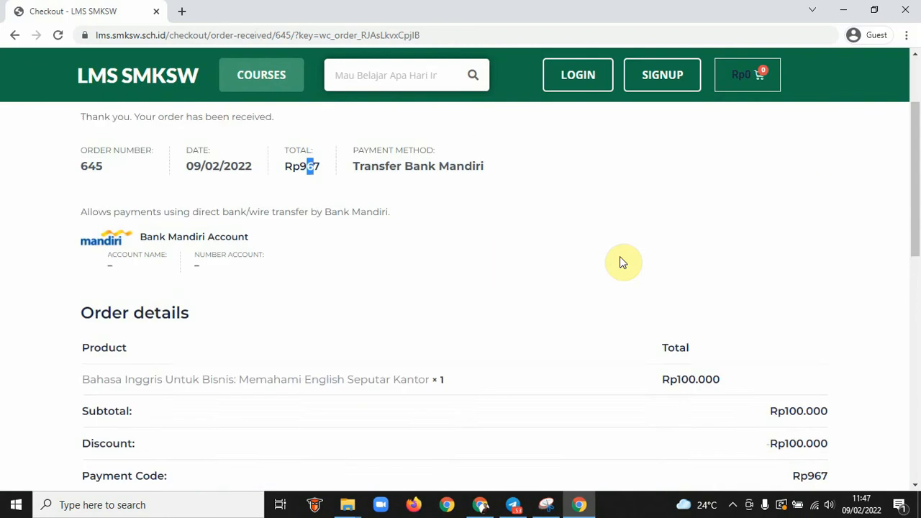
pyautogui.scroll(1, 620, 257)
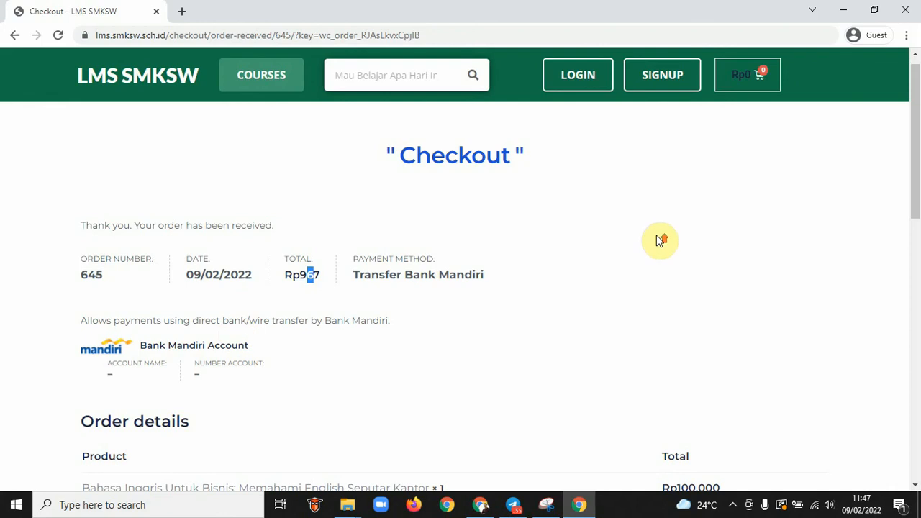
pyautogui.scroll(1, 660, 239)
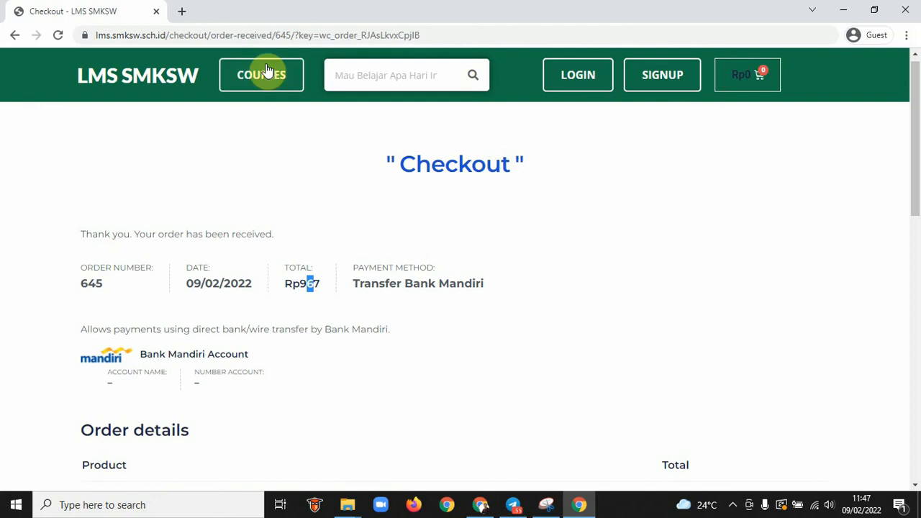